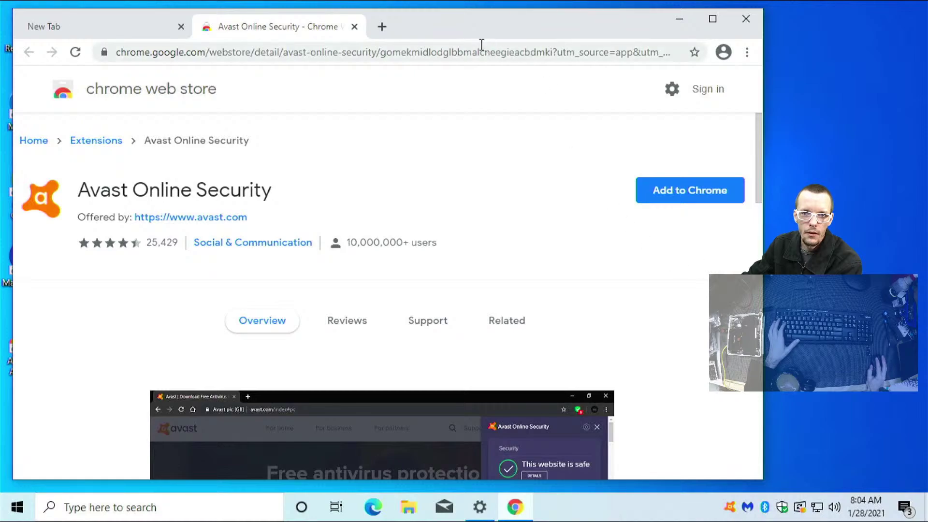
# Go to google.com and search for 'ubuntuc.om'
pyautogui.click(523, 47)
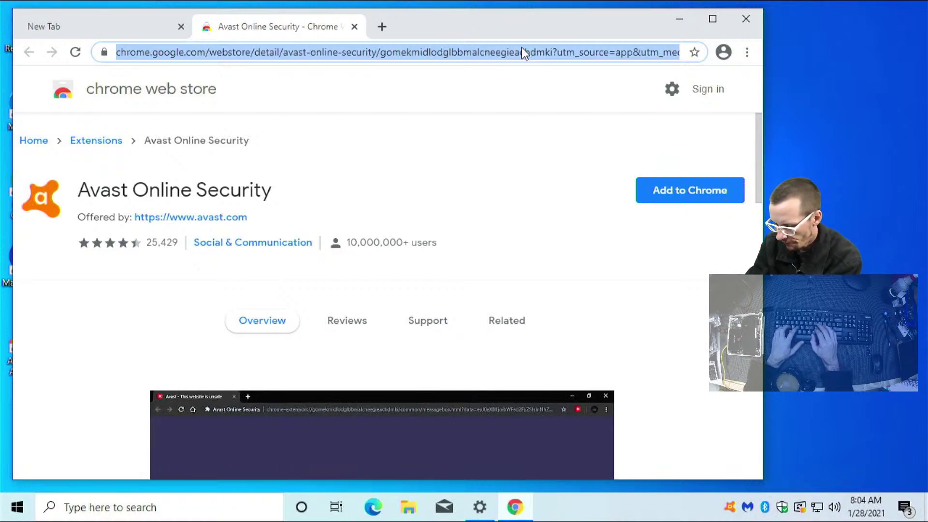
pyautogui.write('google.com')
pyautogui.press('Return')
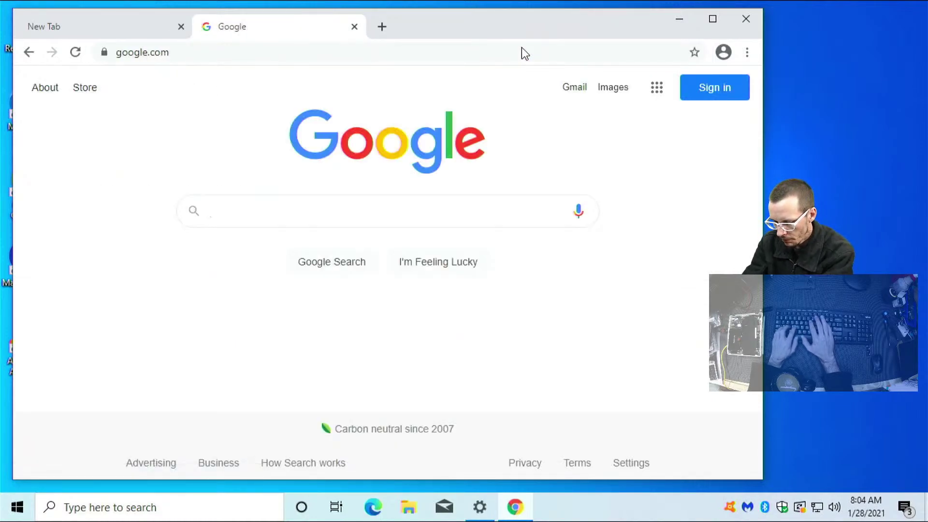
pyautogui.write('ubuntuc.om')
pyautogui.press('Return')
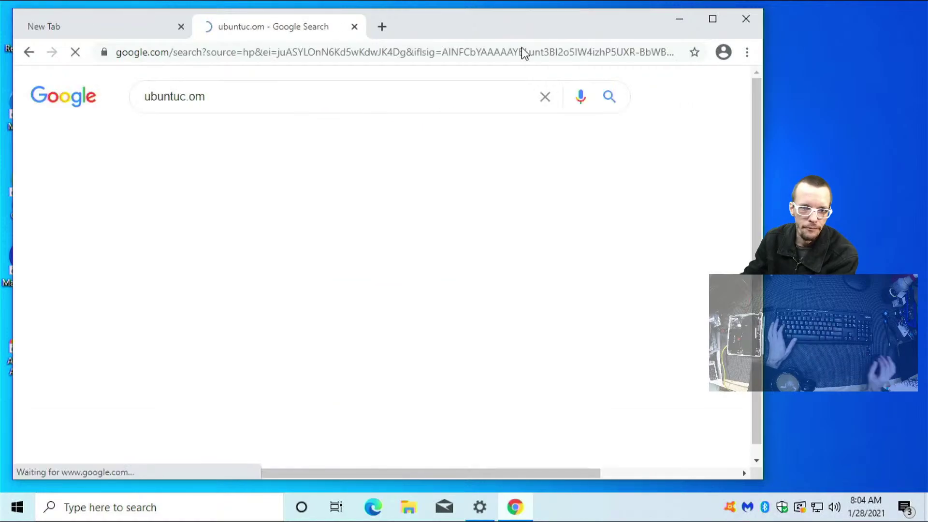
# Open ubuntu.com from the results, accept all its cookies, and maximize the Chrome window
pyautogui.click(325, 273)
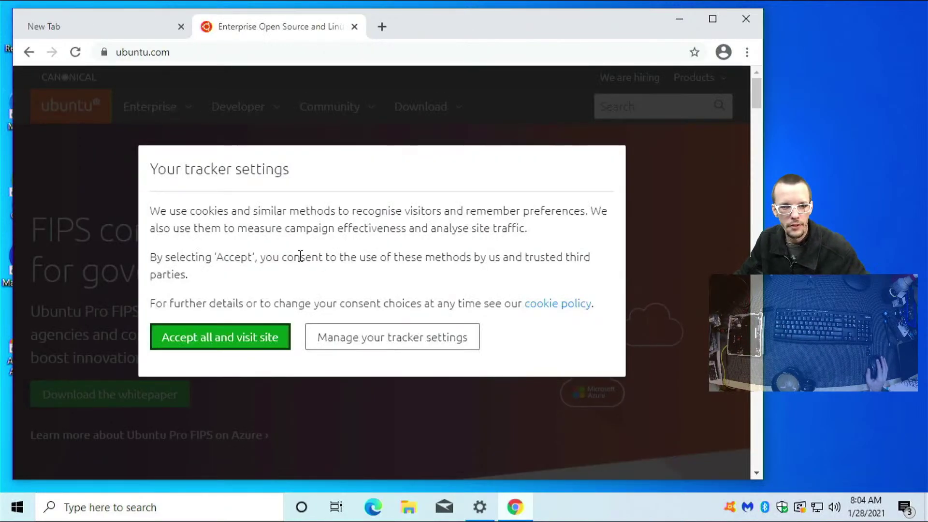
pyautogui.click(260, 337)
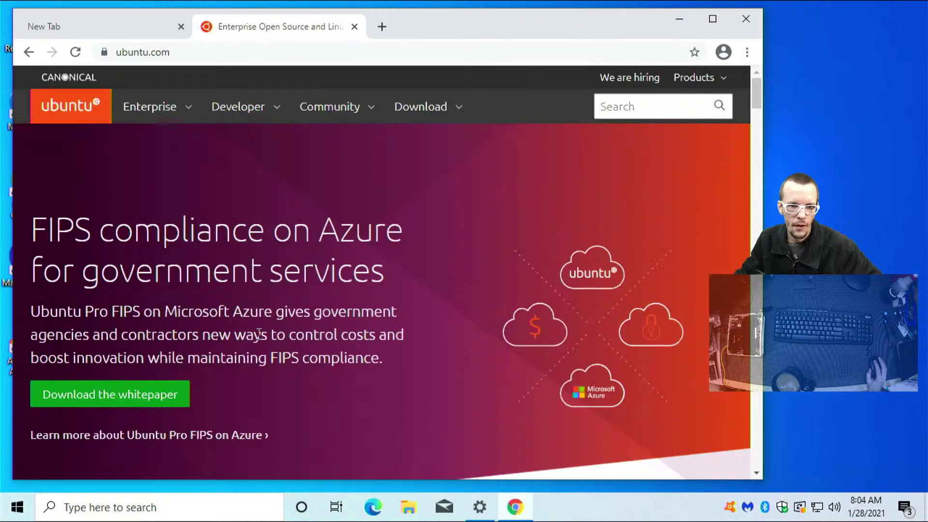
pyautogui.click(713, 18)
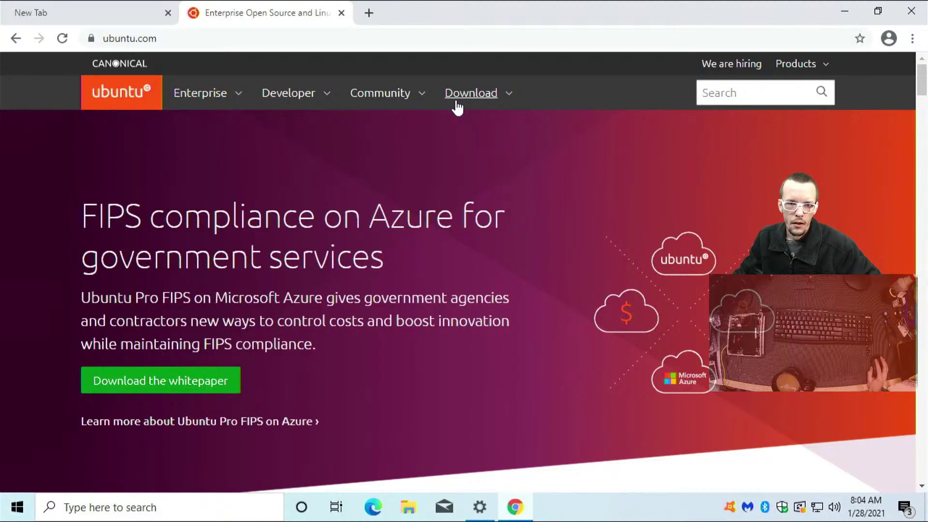
pyautogui.scroll(-15, 435, 149)
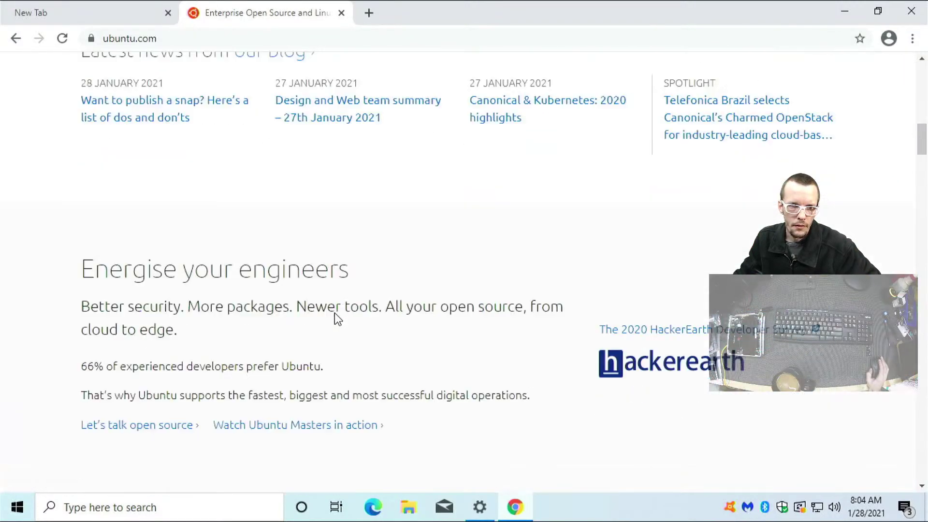
pyautogui.scroll(-5, 334, 316)
pyautogui.scroll(6, 333, 322)
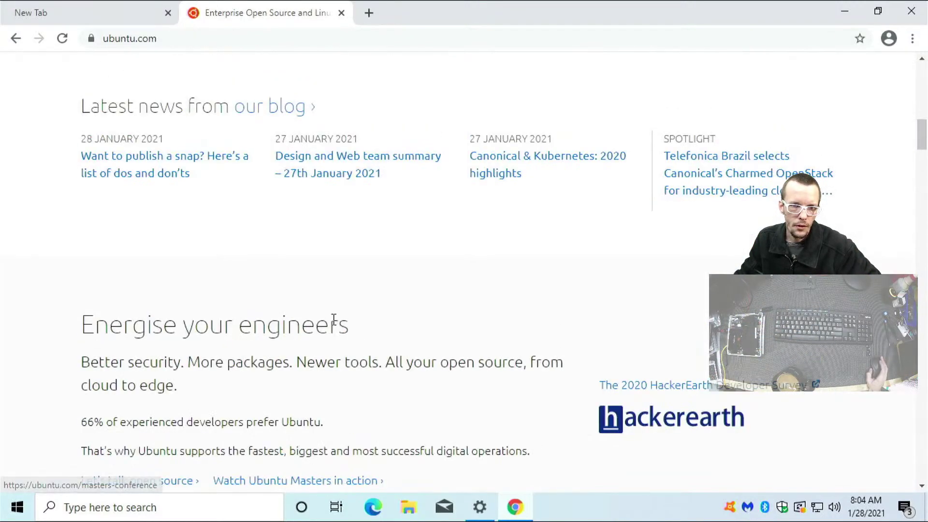
pyautogui.scroll(12, 334, 319)
pyautogui.scroll(2, 342, 297)
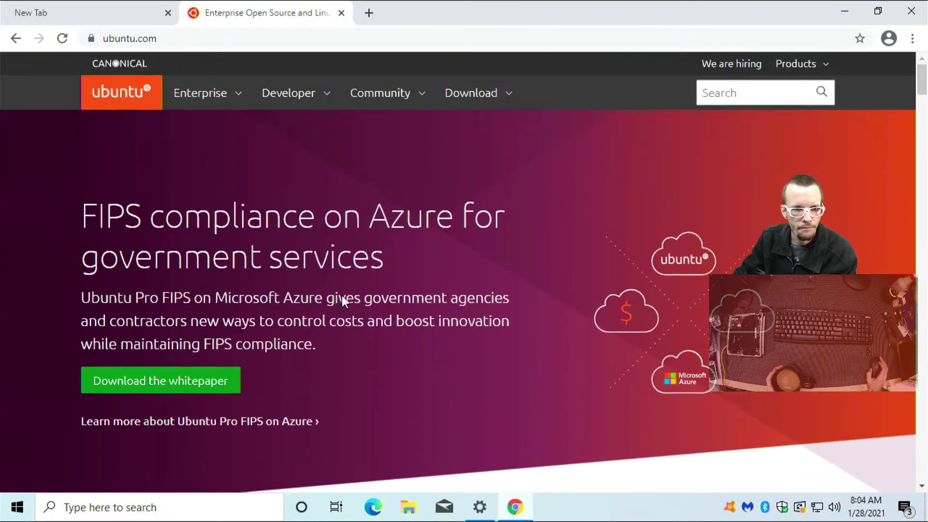
# Download the Ubuntu Desktop 20.04 LTS ISO and show its download item's options
pyautogui.click(477, 95)
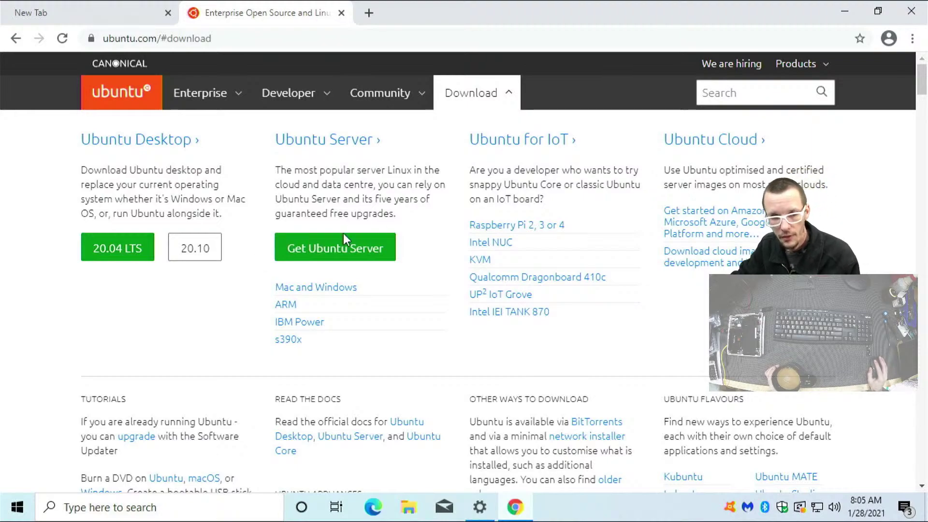
pyautogui.click(118, 249)
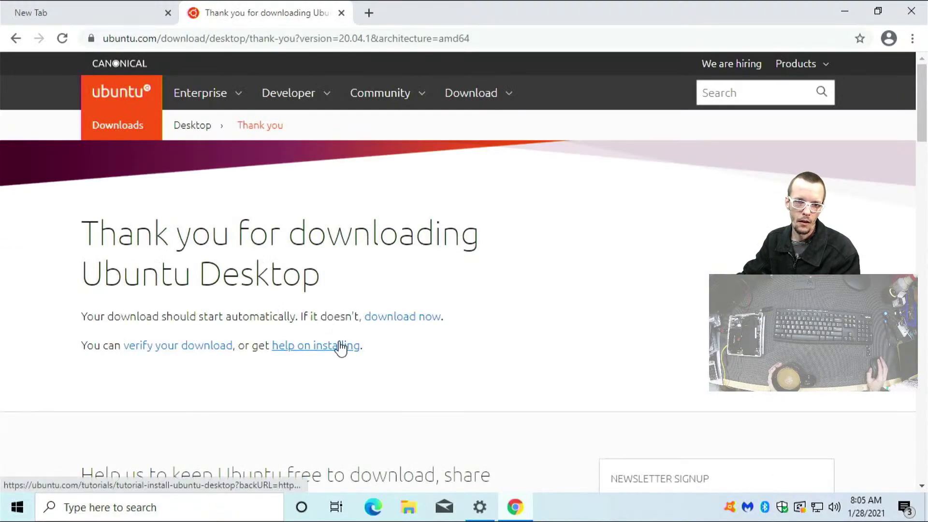
pyautogui.click(382, 317)
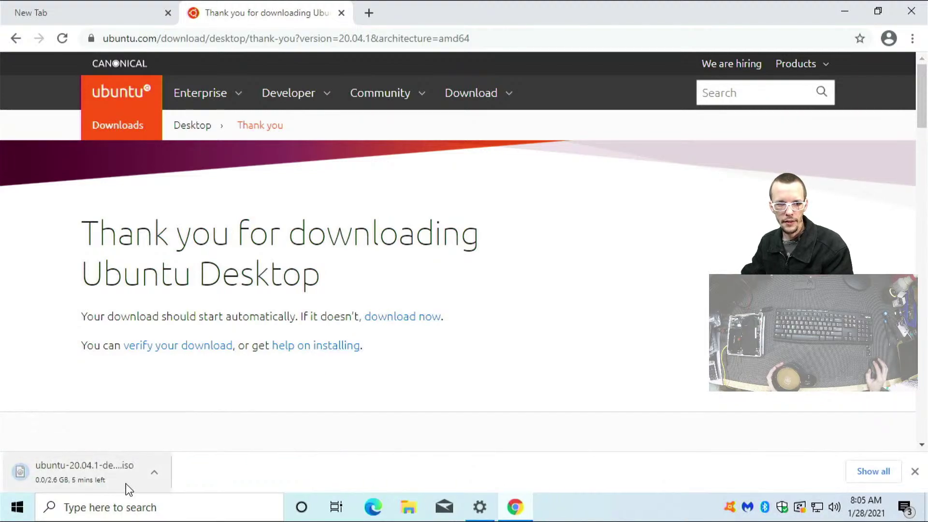
pyautogui.click(160, 476)
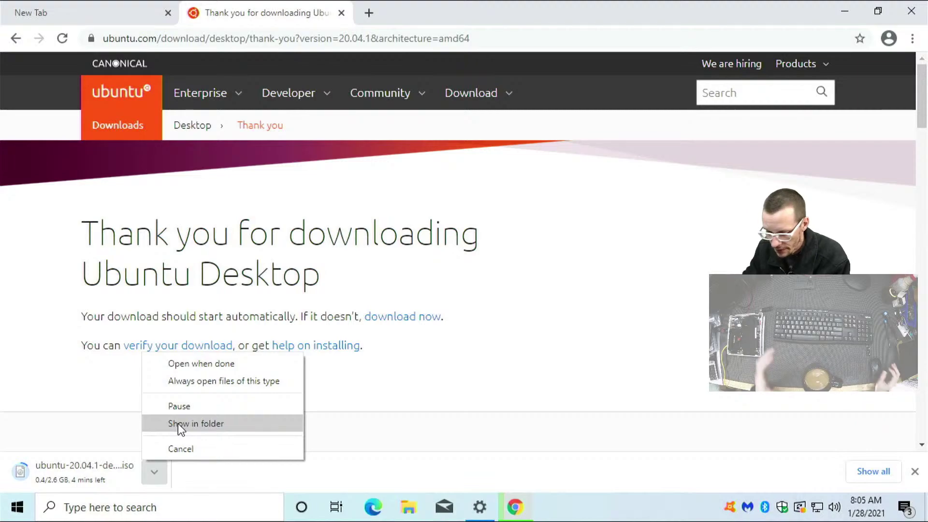
# Dismiss the download menu and search Google for 'rufus iso'
pyautogui.click(347, 41)
pyautogui.click(348, 41)
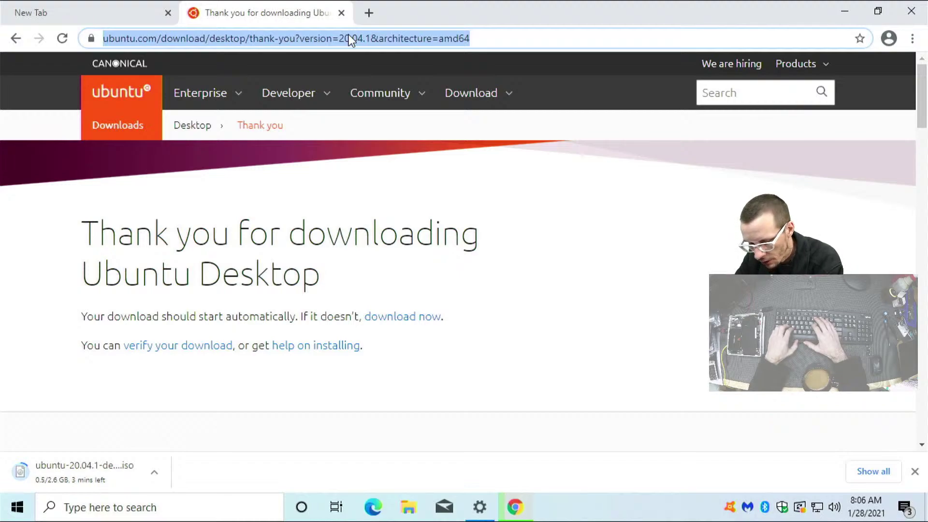
pyautogui.write('ruf')
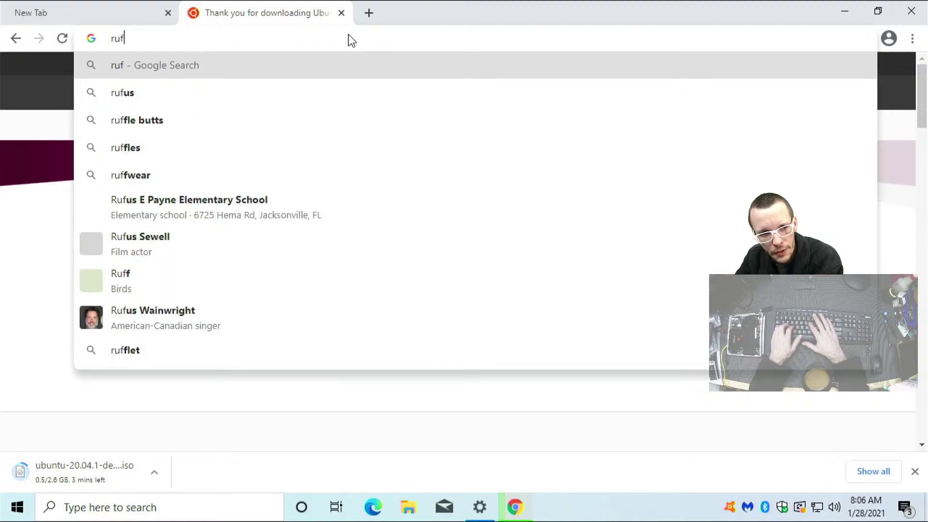
pyautogui.write('us')
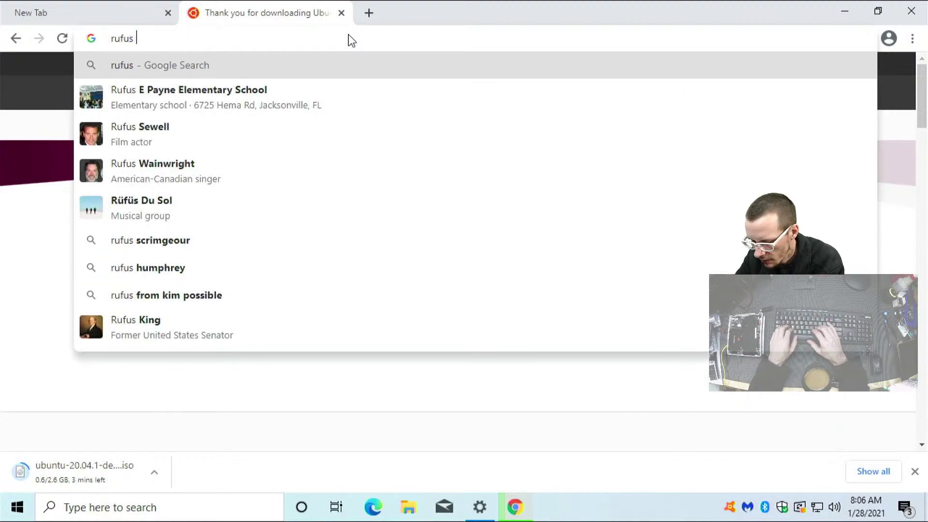
pyautogui.write(' iso')
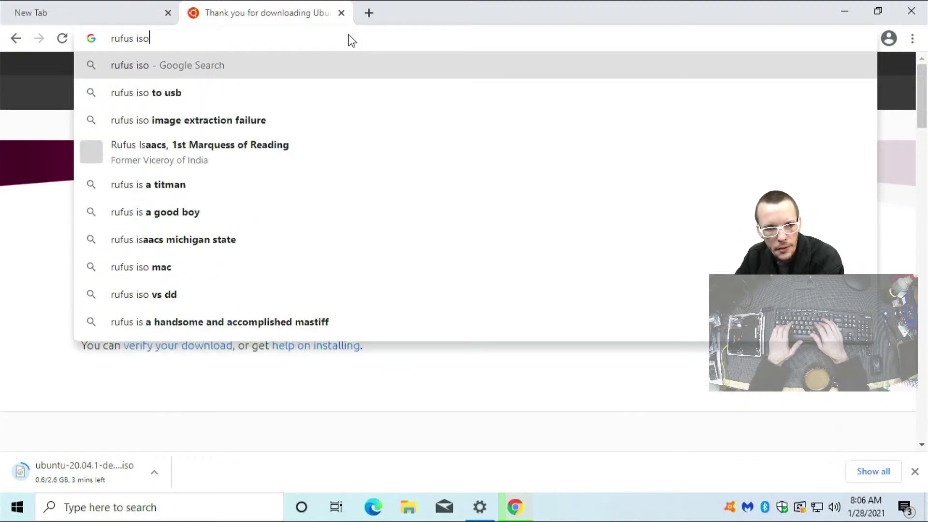
pyautogui.press('Return')
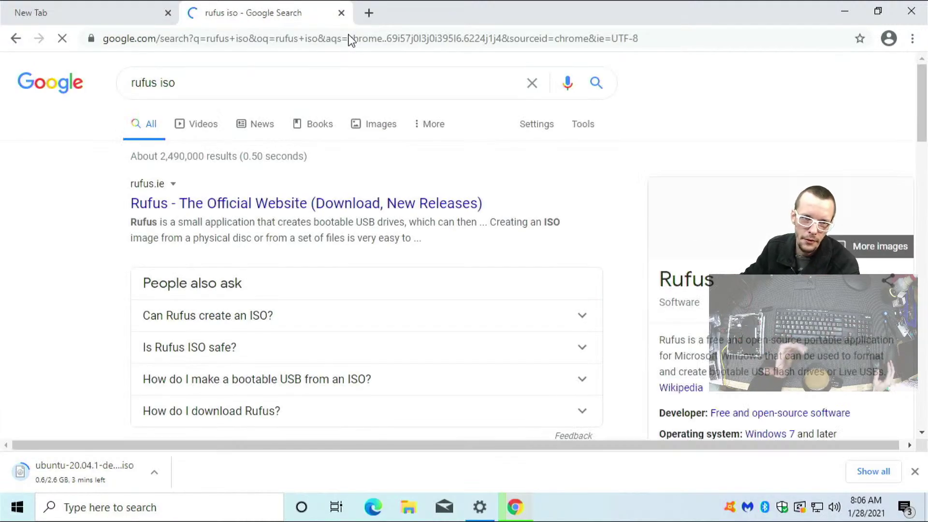
# Open the official Rufus site, rufus.ie, and scroll to its Download section
pyautogui.click(164, 203)
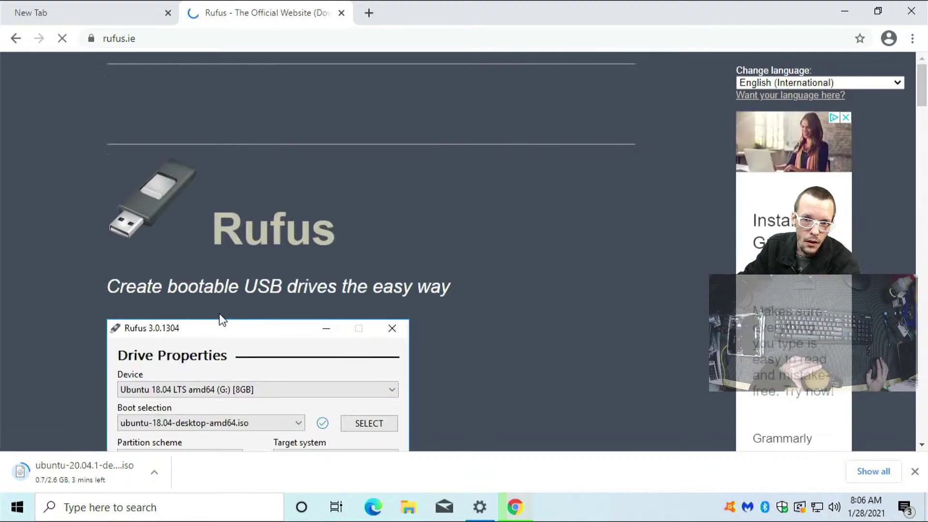
pyautogui.scroll(-2, 219, 313)
pyautogui.scroll(-3, 220, 313)
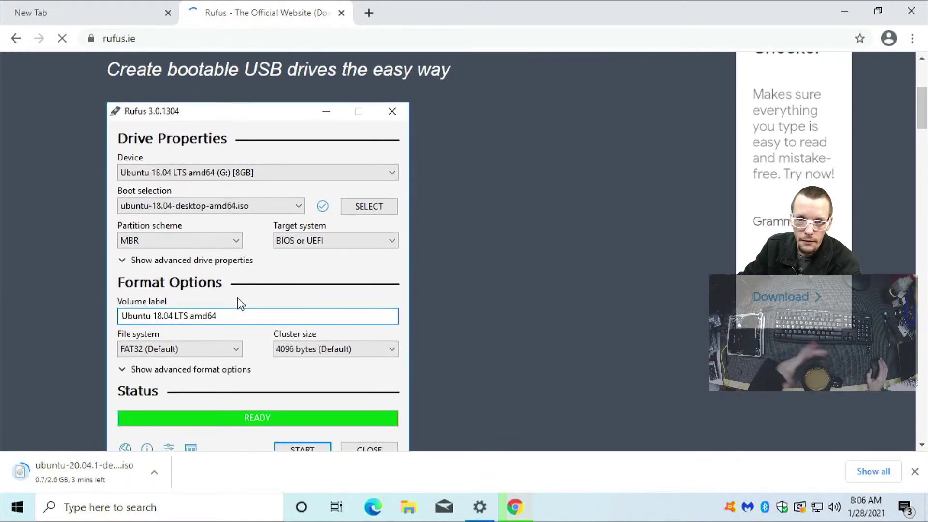
pyautogui.scroll(-3, 245, 291)
pyautogui.scroll(2, 248, 291)
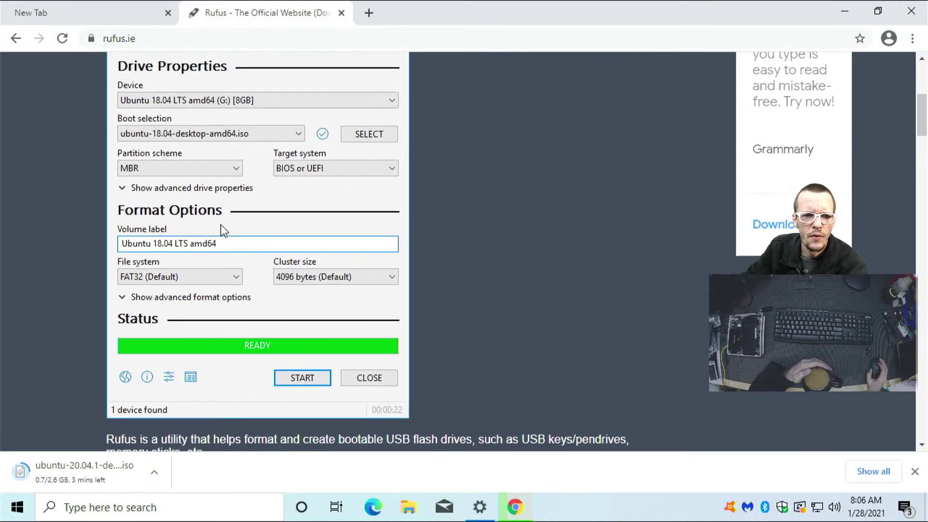
pyautogui.scroll(-8, 196, 253)
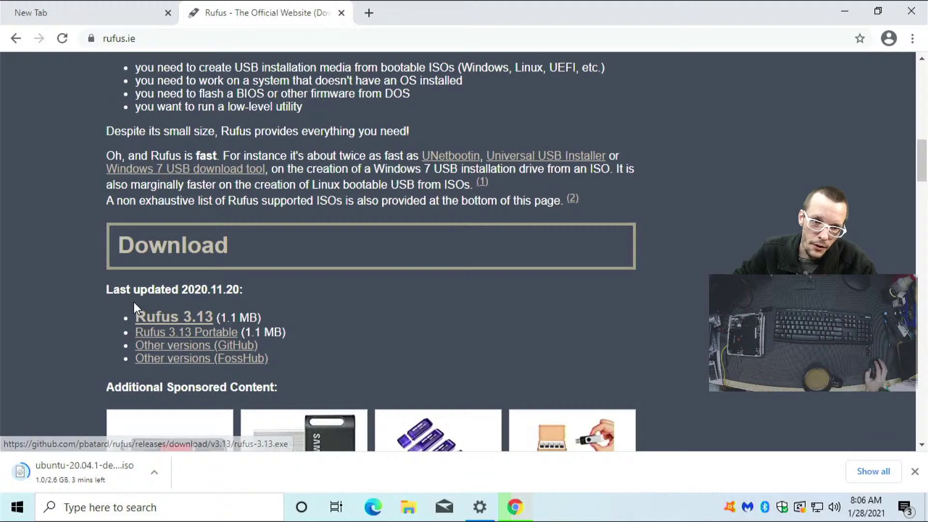
pyautogui.scroll(1, 148, 320)
pyautogui.scroll(15, 148, 320)
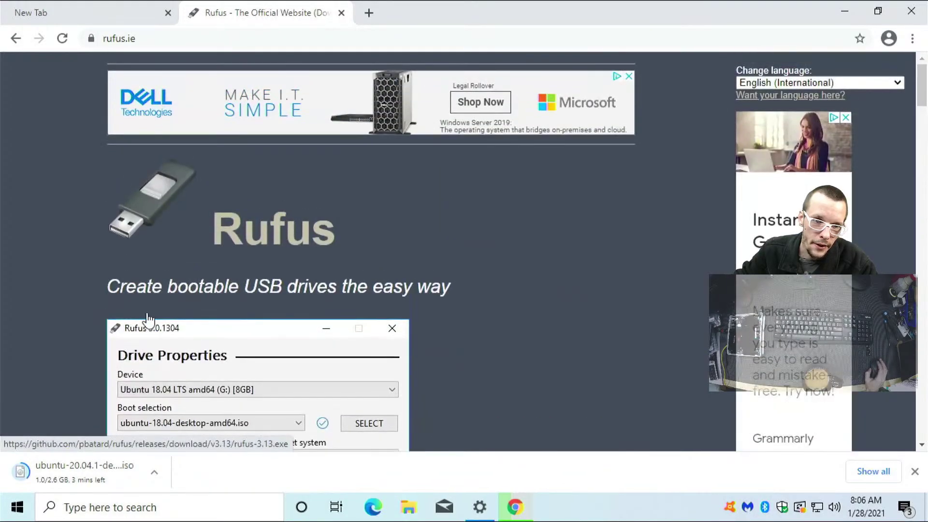
pyautogui.scroll(-7, 148, 320)
pyautogui.scroll(-17, 149, 319)
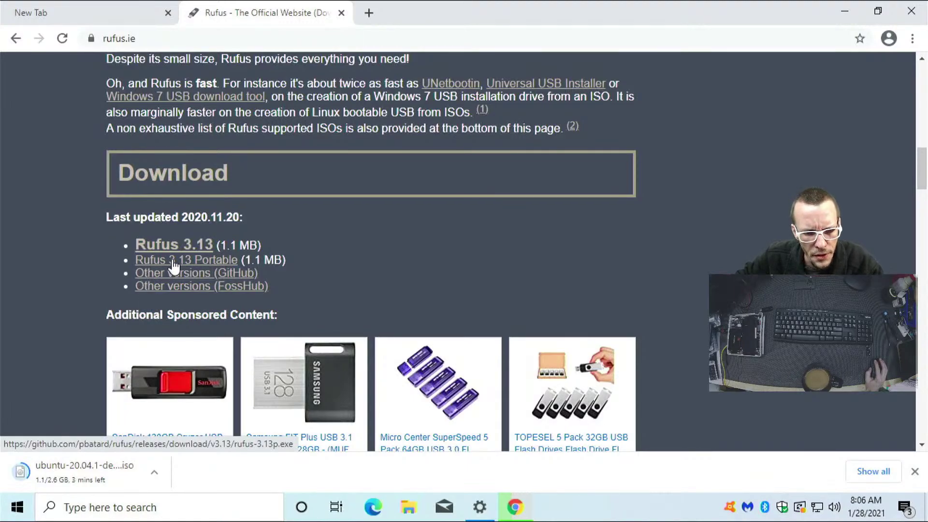
# Download the portable Rufus 3.13 file, rufus-3.13p.exe
pyautogui.click(233, 277)
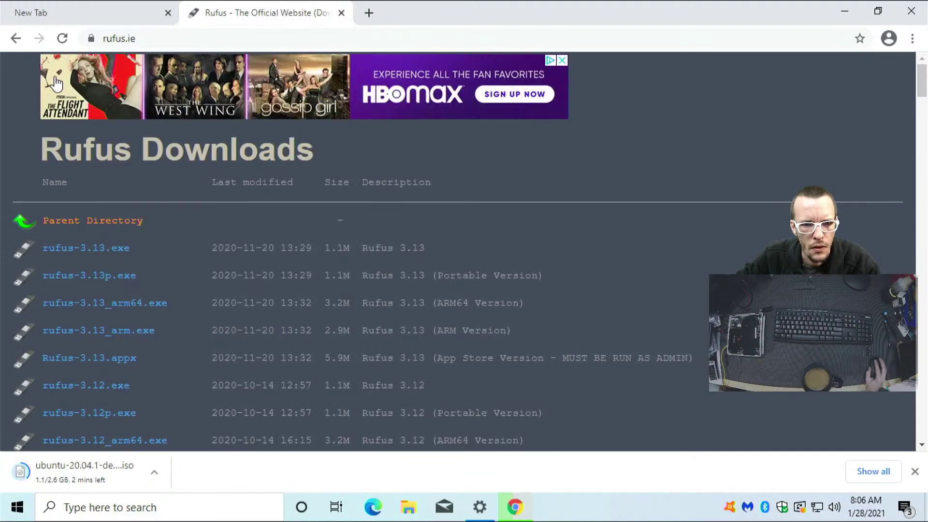
pyautogui.click(10, 40)
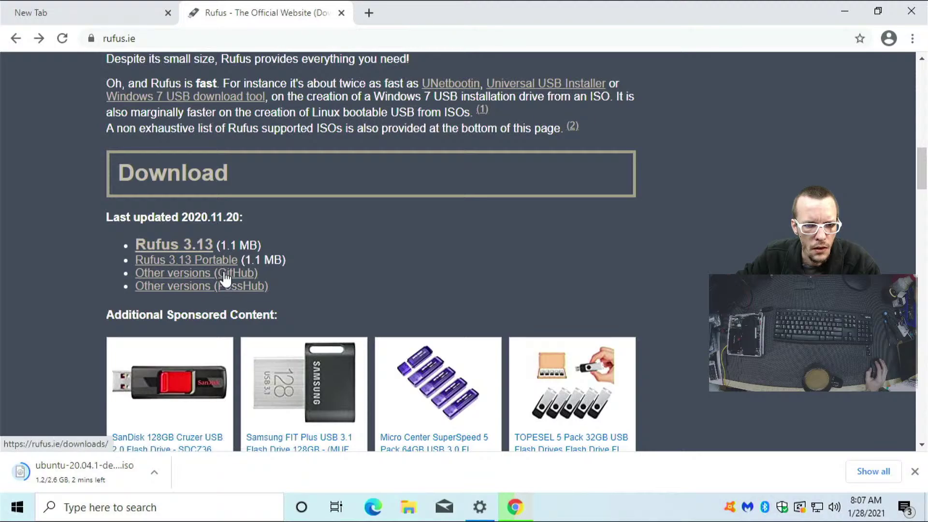
pyautogui.click(196, 264)
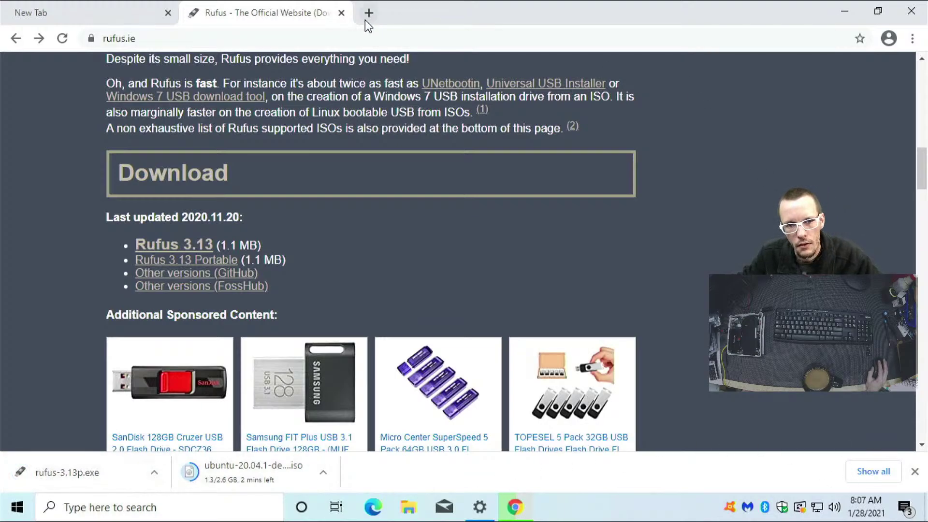
# Close the Rufus tab, show all downloads, and filter Chrome Settings by 'default'
pyautogui.click(341, 13)
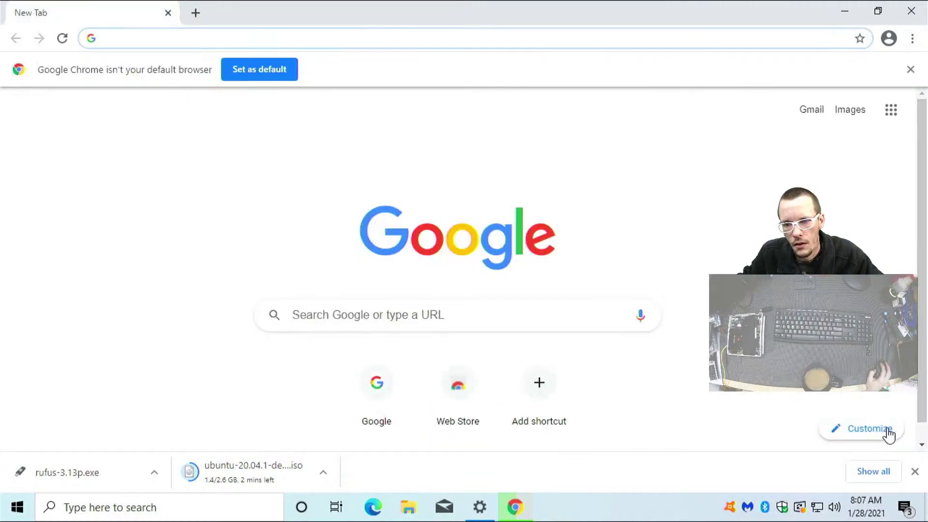
pyautogui.click(868, 475)
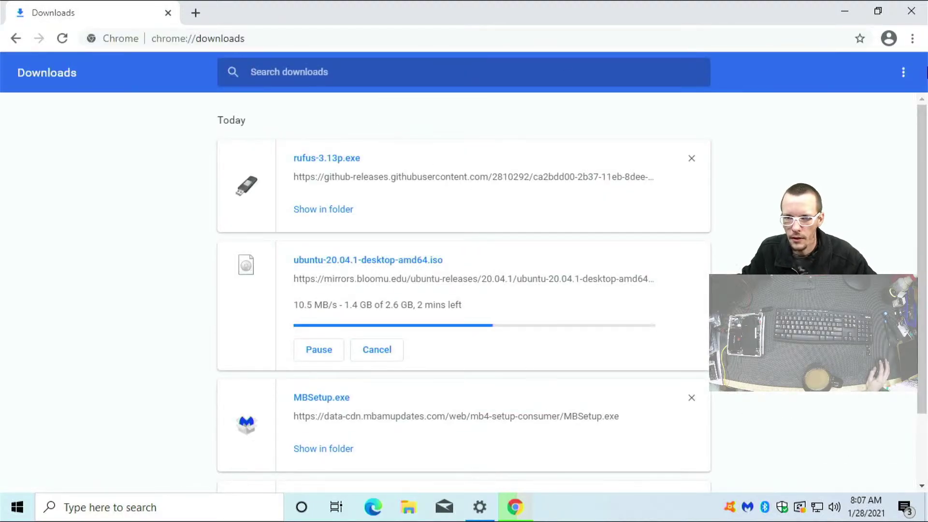
pyautogui.click(913, 38)
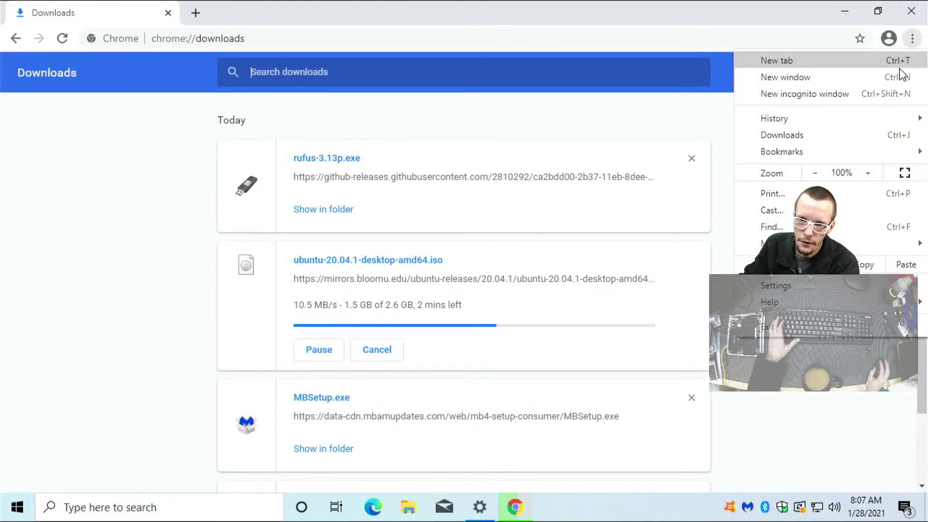
pyautogui.click(831, 287)
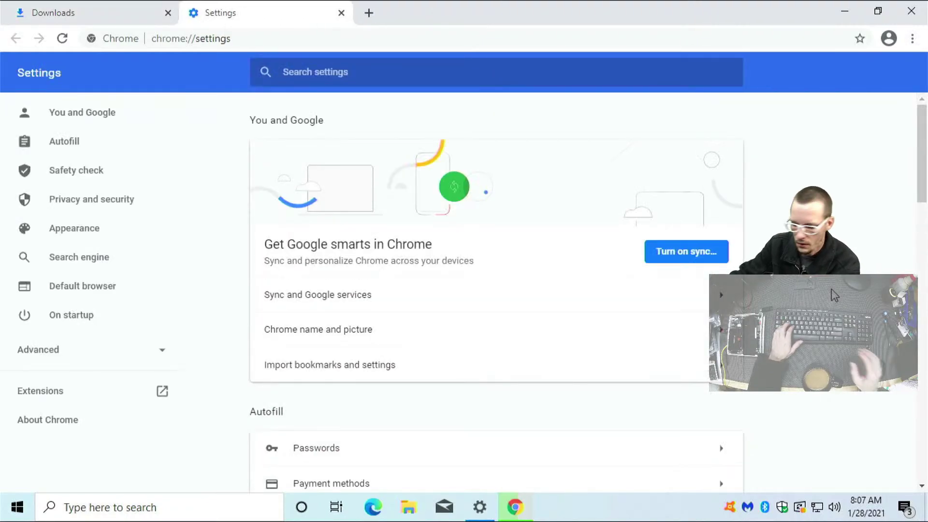
pyautogui.write('default')
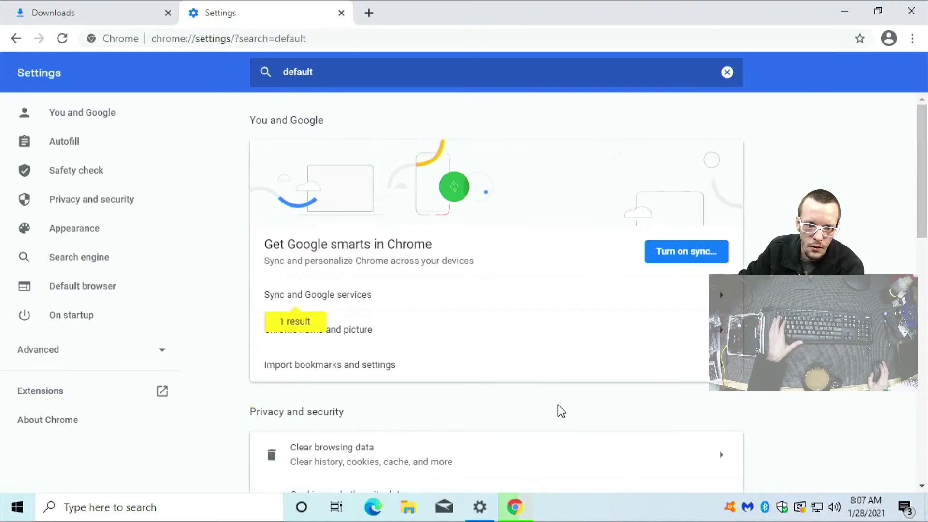
pyautogui.scroll(-9, 561, 411)
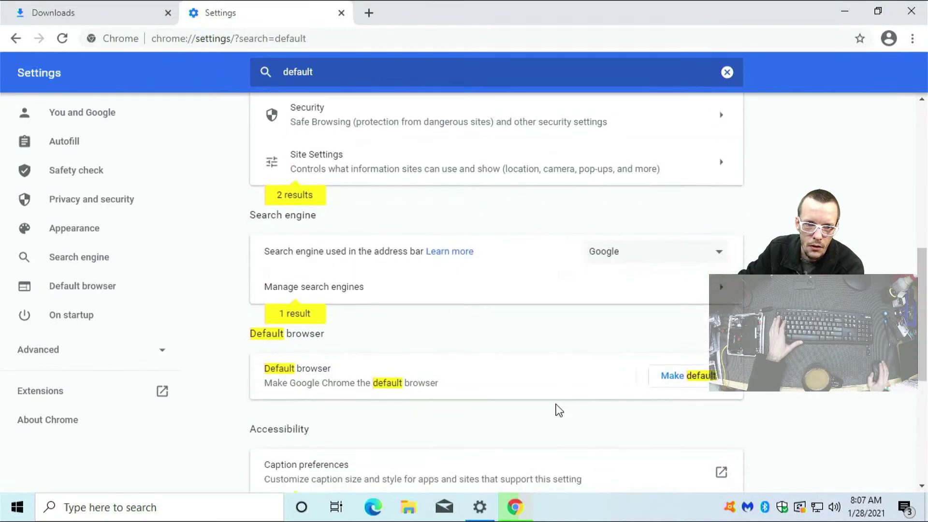
# Change the Windows Web browser default from Microsoft Edge to Google Chrome, then close Settings
pyautogui.click(685, 376)
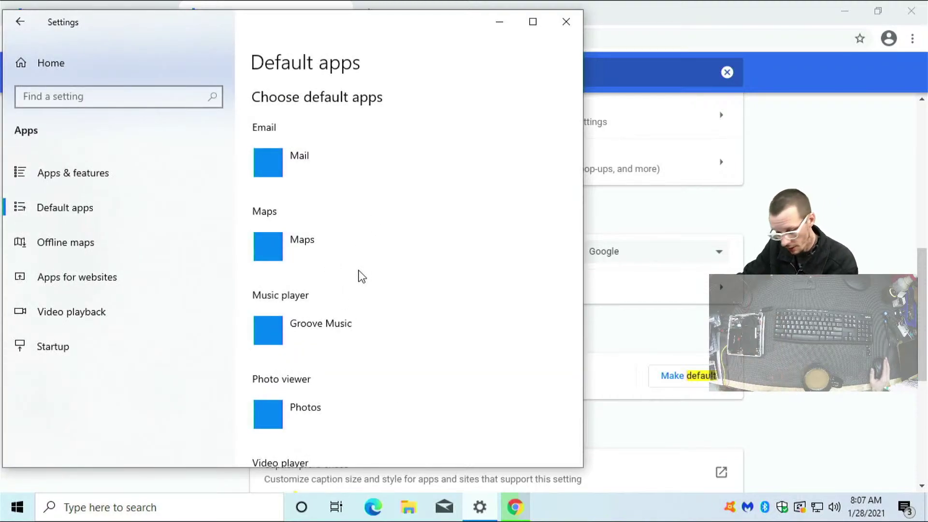
pyautogui.scroll(-3, 362, 276)
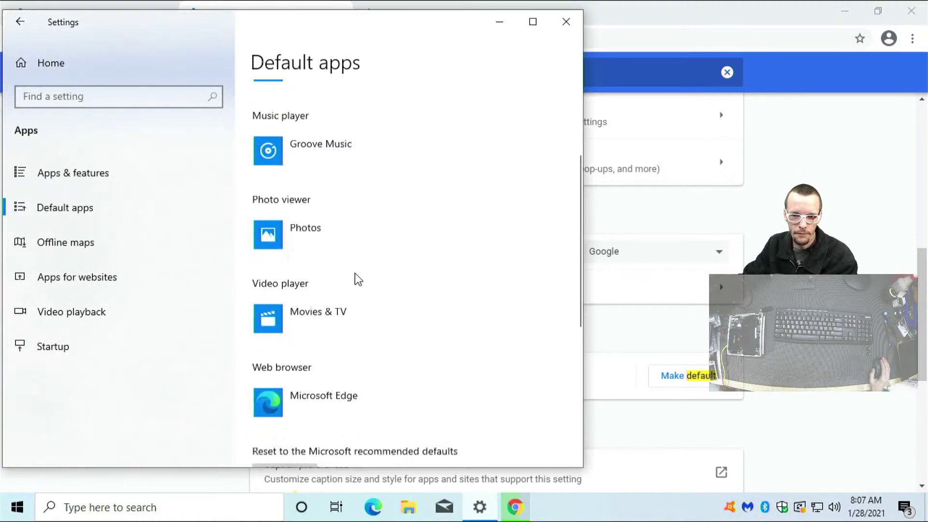
pyautogui.scroll(-1, 356, 276)
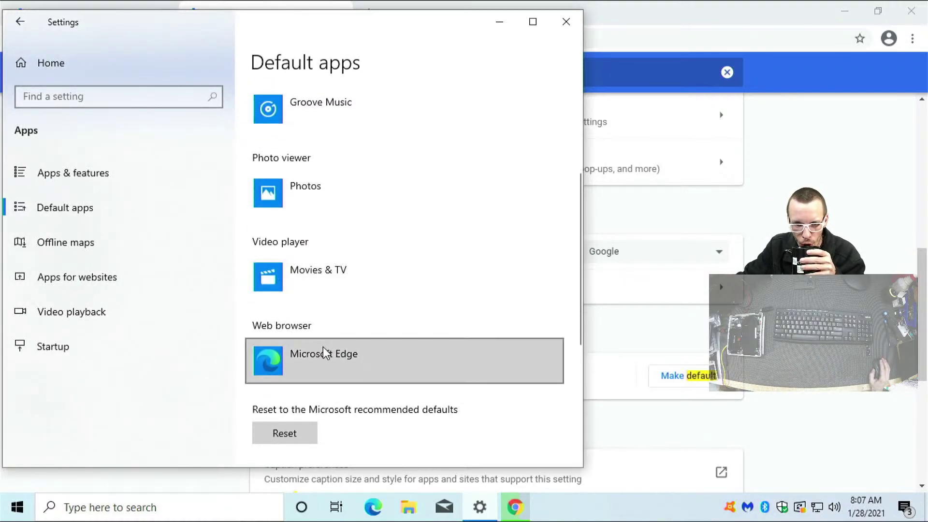
pyautogui.click(322, 361)
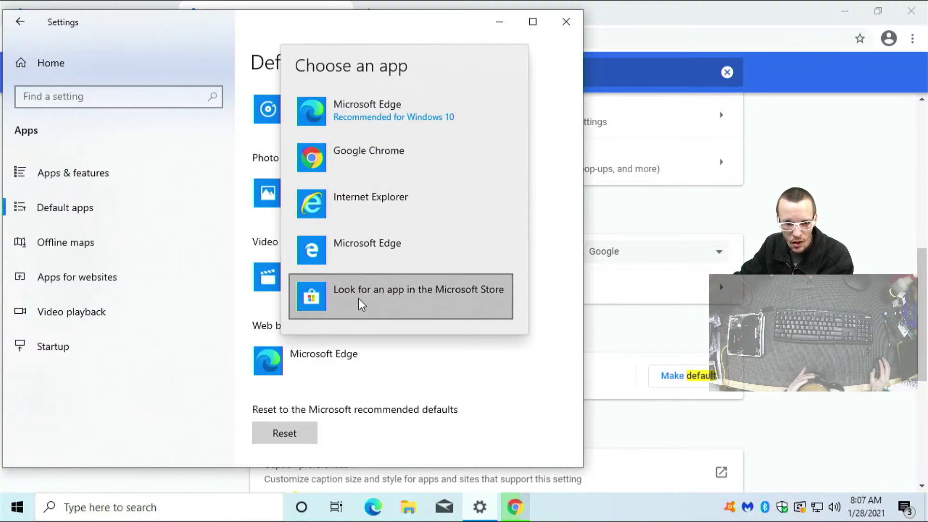
pyautogui.click(358, 152)
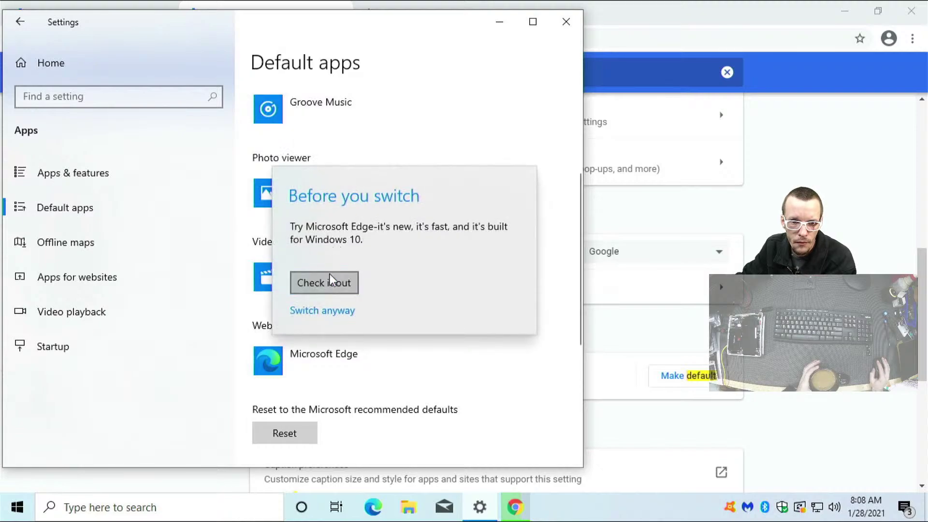
pyautogui.click(324, 312)
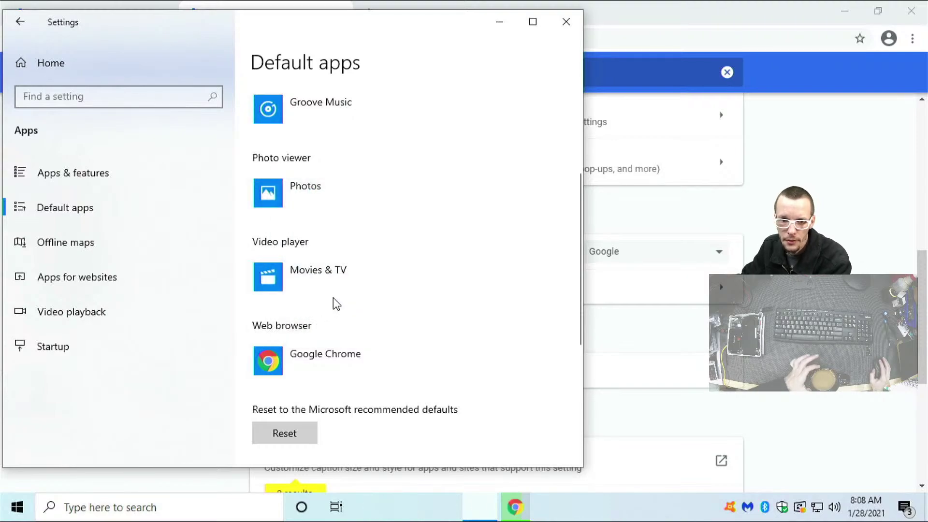
pyautogui.click(567, 21)
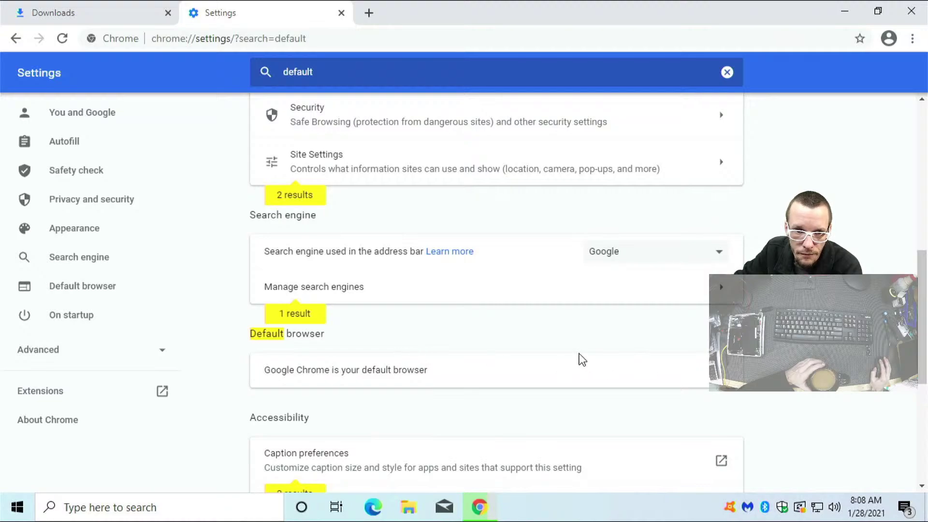
# Switch to the Downloads tab and close the Settings tab
pyautogui.scroll(-1, 556, 341)
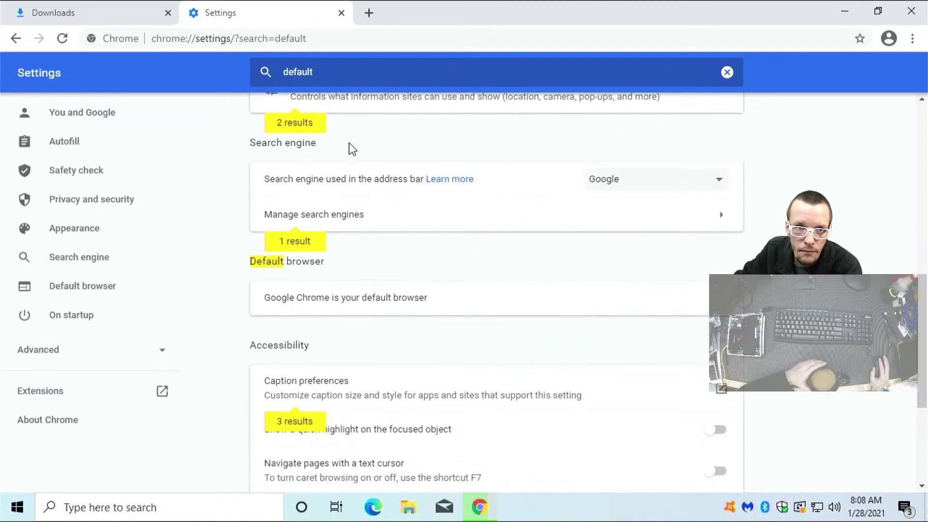
pyautogui.click(149, 13)
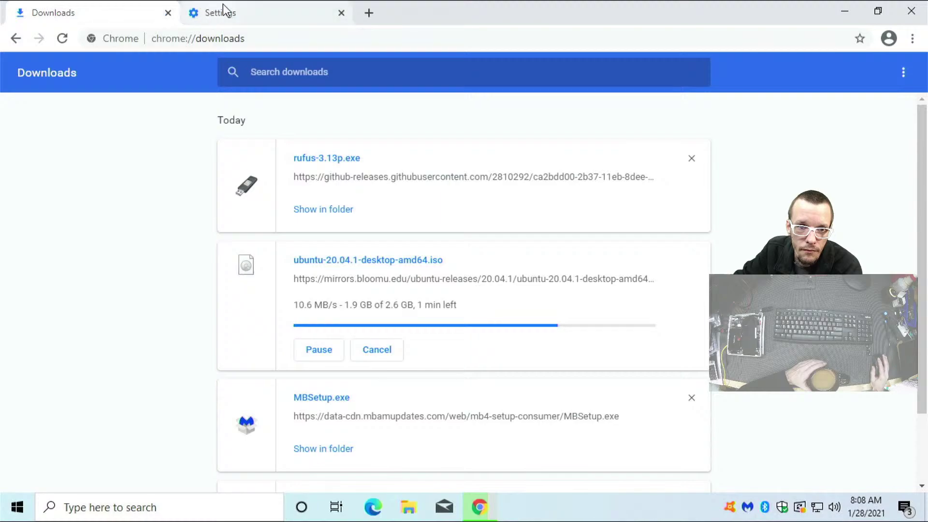
pyautogui.click(341, 13)
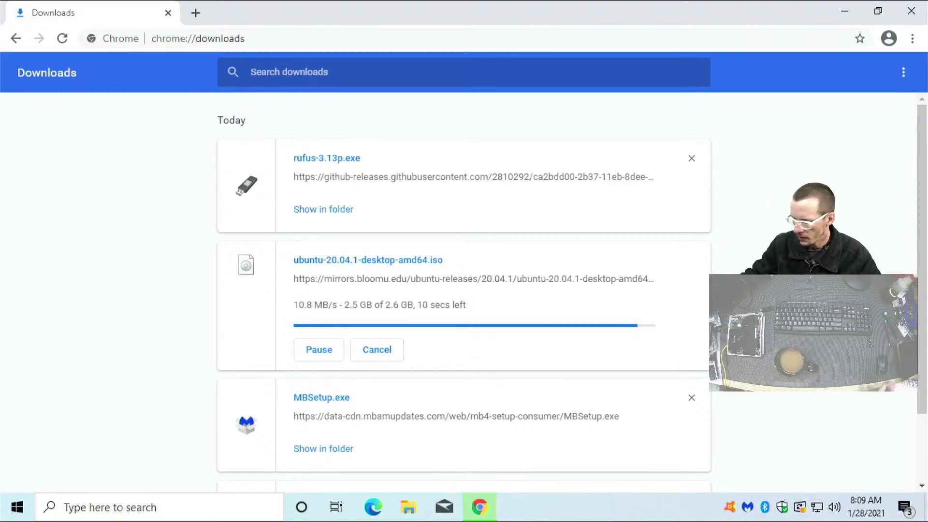
# Cancel the duplicate Ubuntu ISO download
pyautogui.click(564, 280)
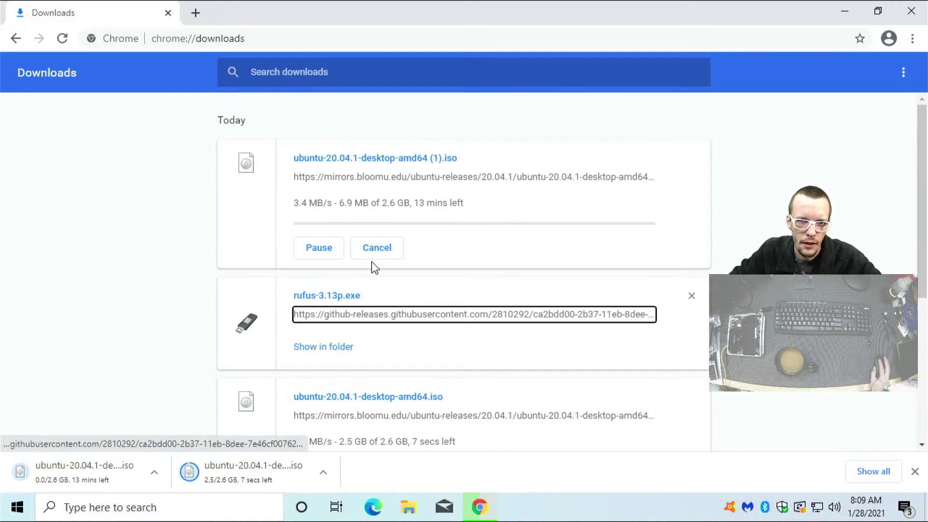
pyautogui.click(382, 247)
pyautogui.scroll(-3, 468, 342)
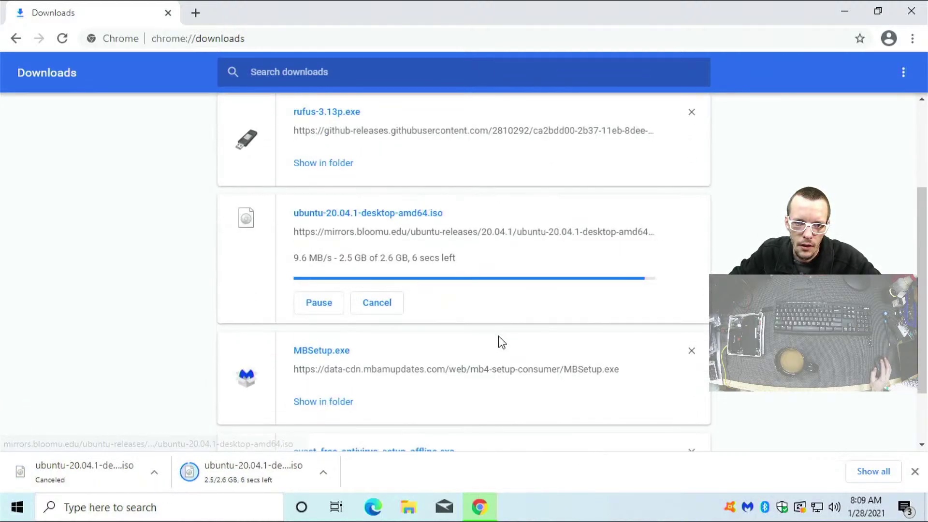
# Clear all entries from the downloads list and open the Downloads folder
pyautogui.click(907, 73)
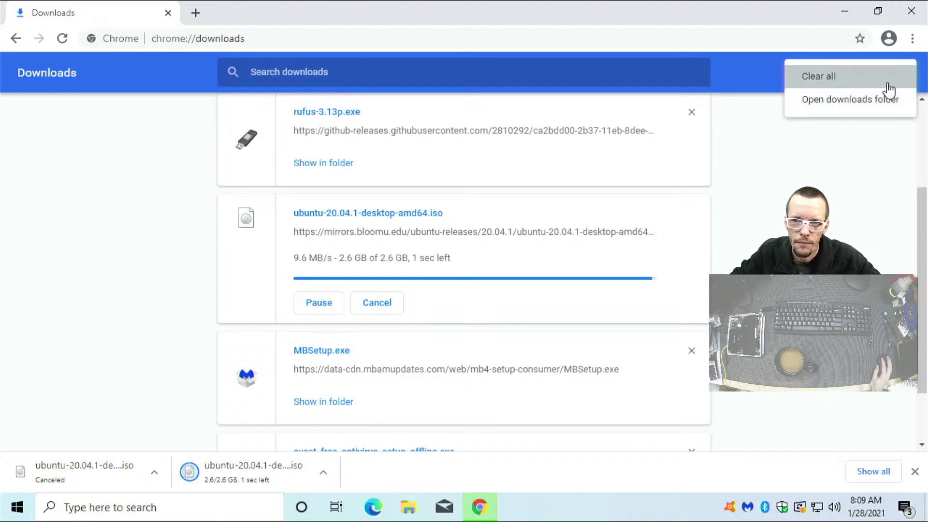
pyautogui.click(884, 78)
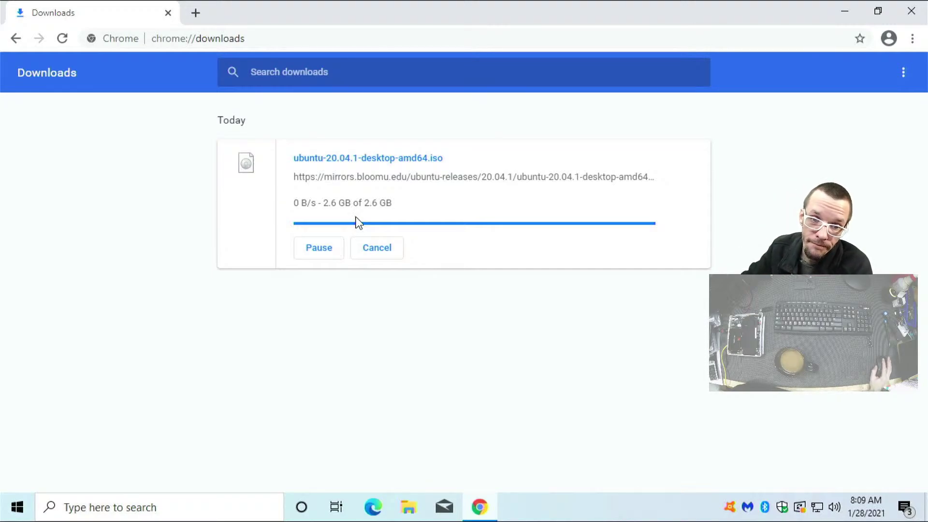
pyautogui.click(903, 73)
pyautogui.click(882, 79)
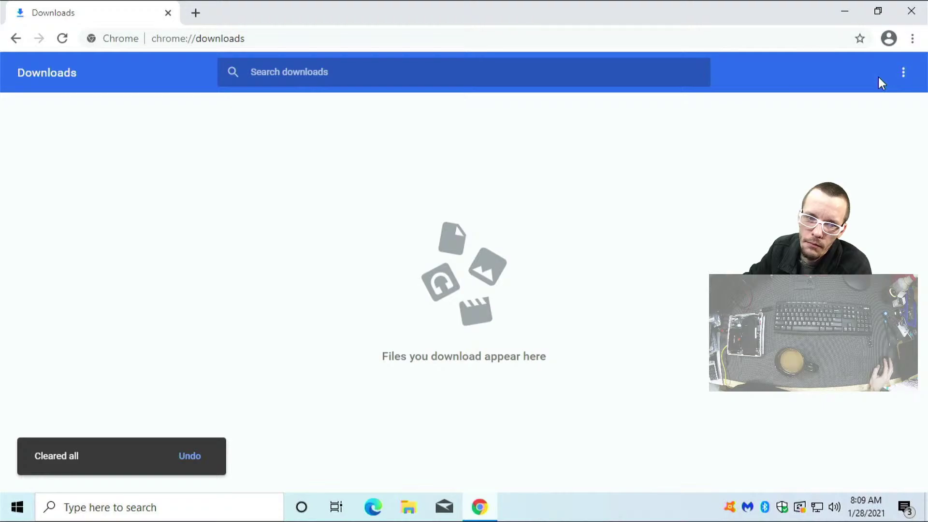
pyautogui.click(903, 76)
pyautogui.click(897, 91)
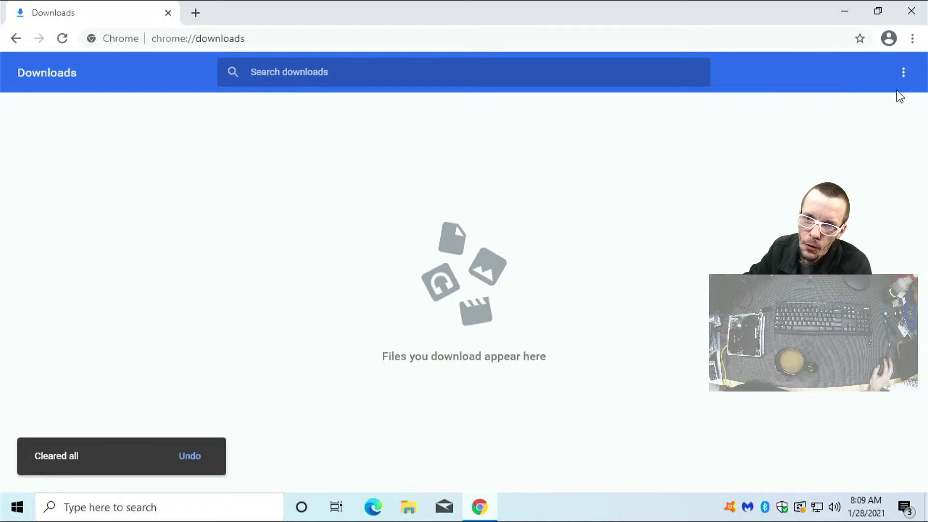
pyautogui.click(902, 73)
pyautogui.click(887, 79)
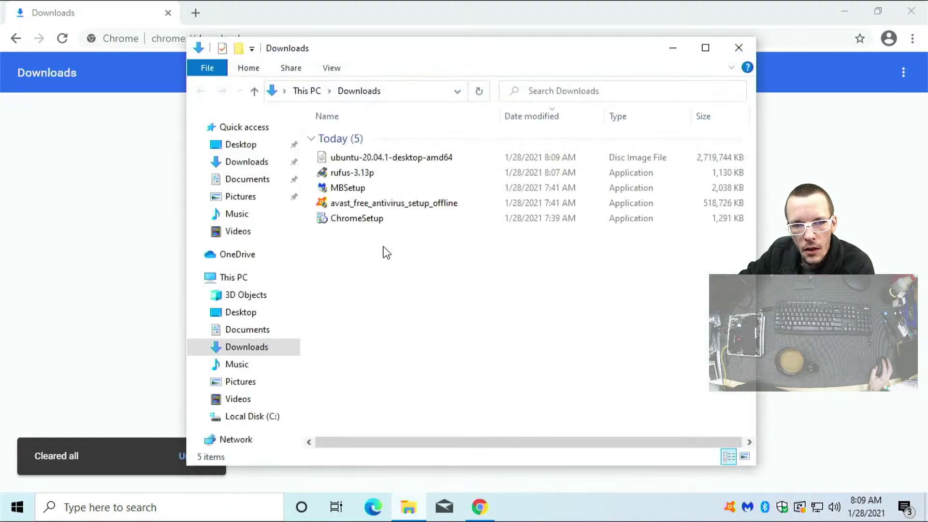
# Run rufus-3.13p with administrator permission and allow its online update checks
pyautogui.doubleClick(355, 174)
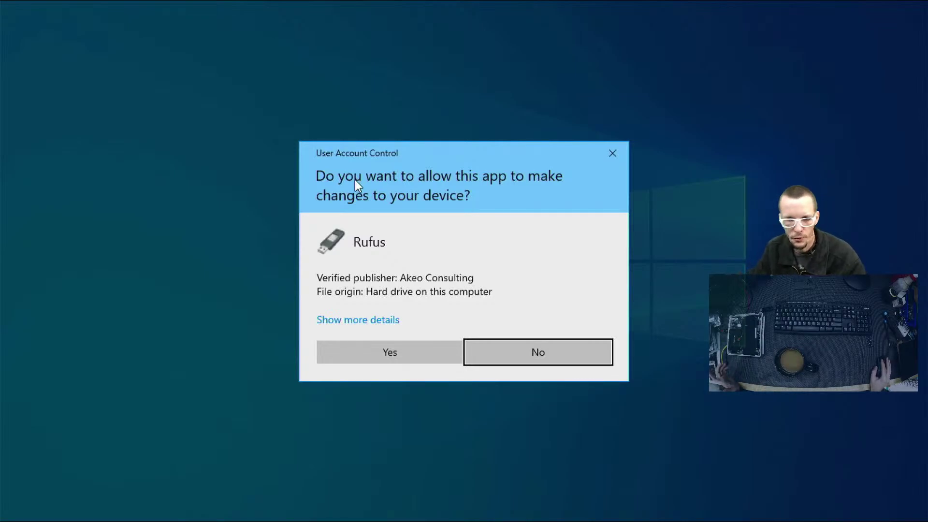
pyautogui.click(375, 362)
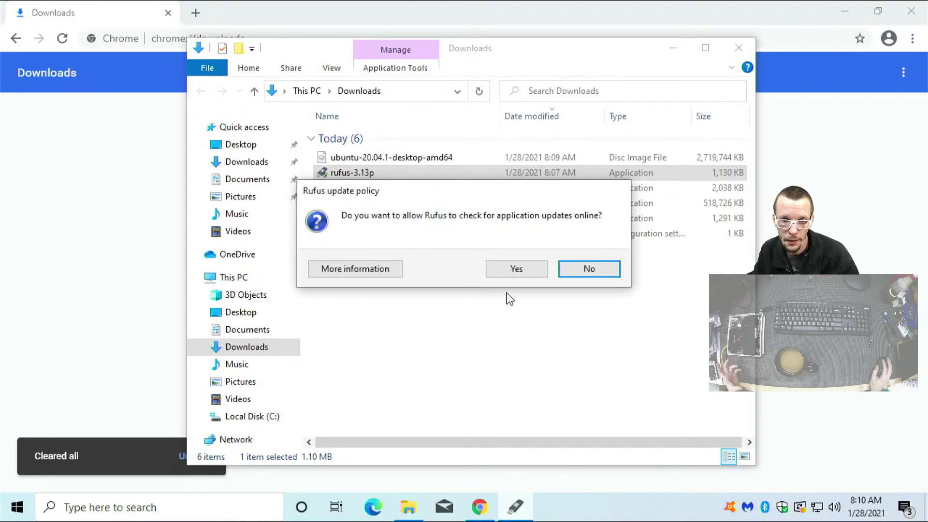
pyautogui.click(515, 271)
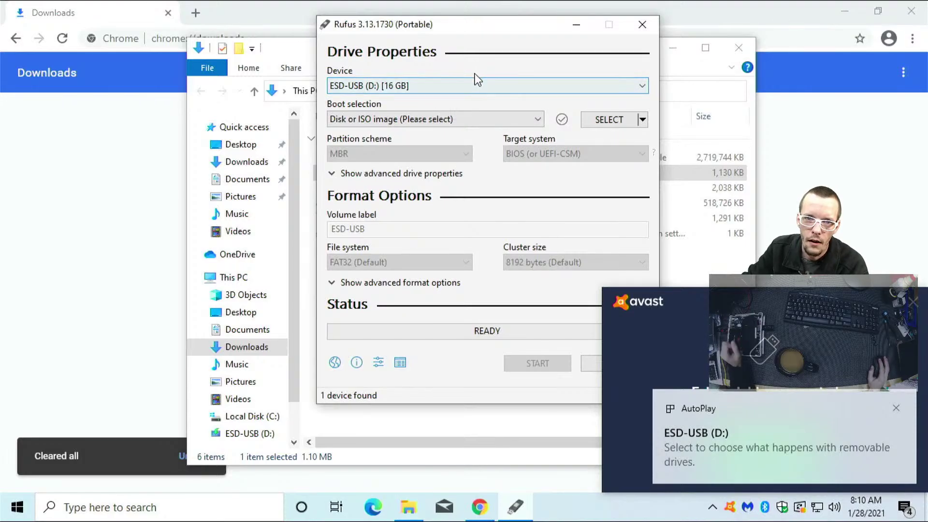
# Reposition the Rufus window and dismiss the removable-drive notification and antivirus popup
pyautogui.moveTo(465, 27); pyautogui.dragTo(384, 12)
pyautogui.click(659, 337)
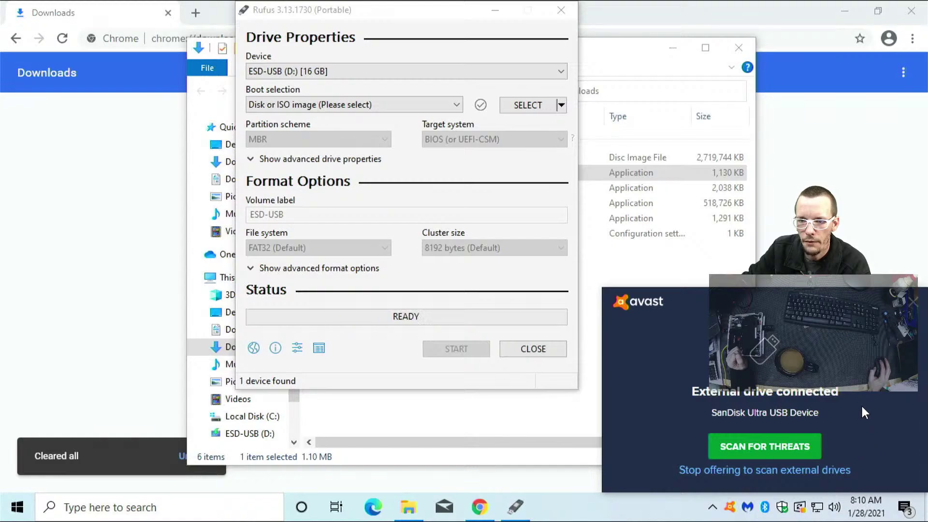
pyautogui.click(912, 302)
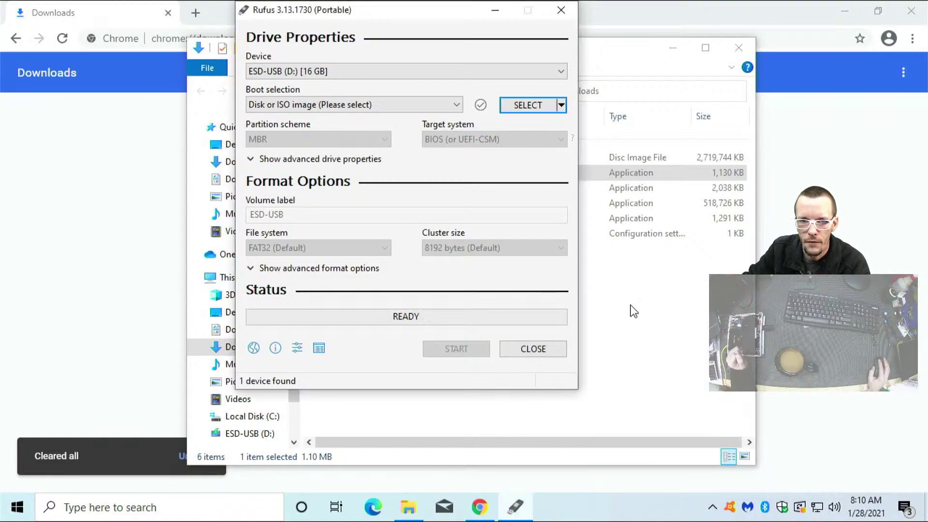
# Choose ubuntu-20.04.1-desktop-amd64.iso as the Rufus boot image
pyautogui.click(326, 110)
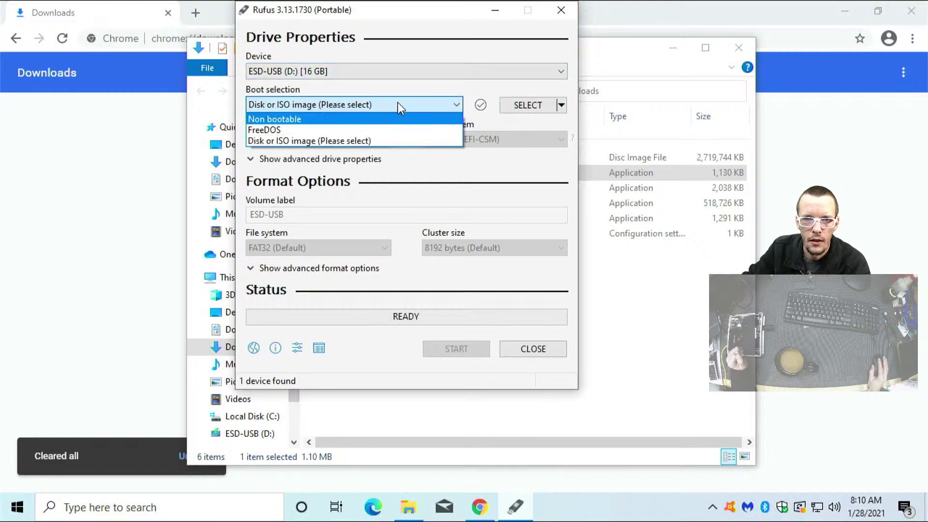
pyautogui.click(521, 115)
pyautogui.click(516, 107)
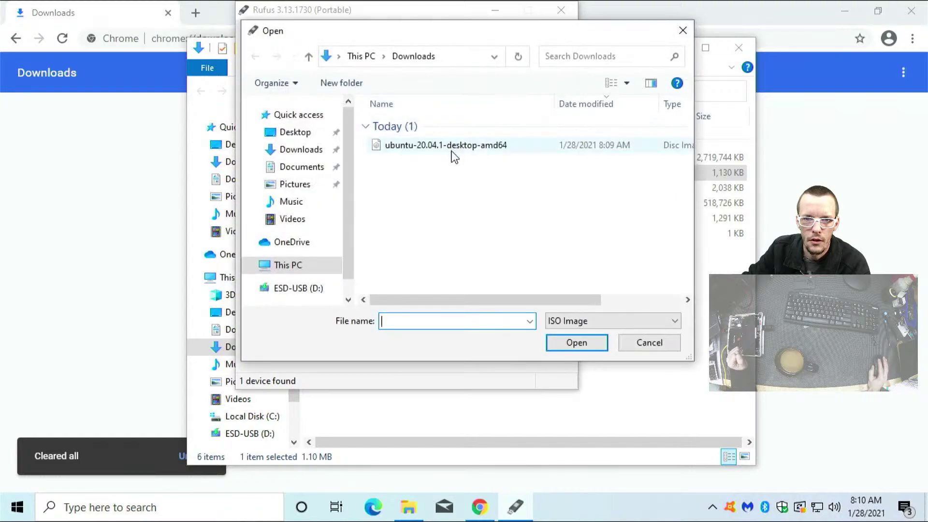
pyautogui.doubleClick(451, 147)
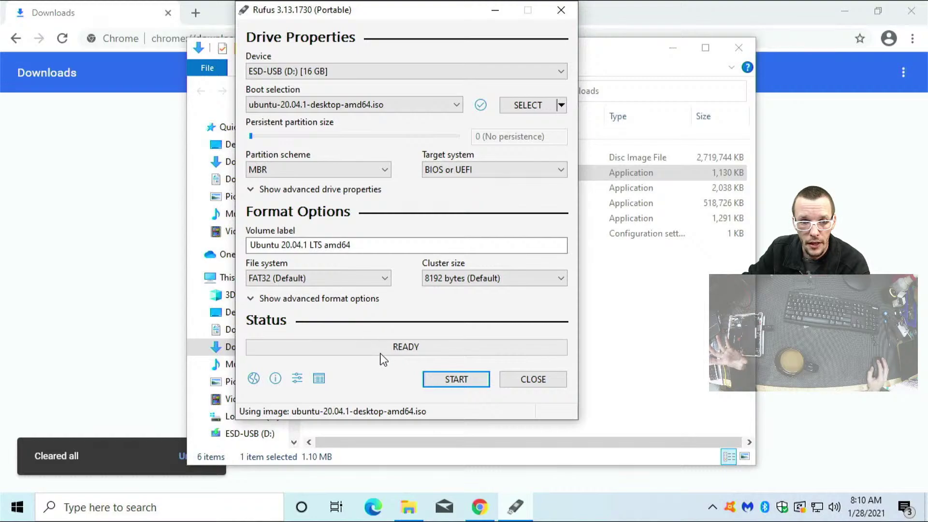
# Start the write, allowing the Syslinux download and keeping ISO Image mode
pyautogui.click(450, 381)
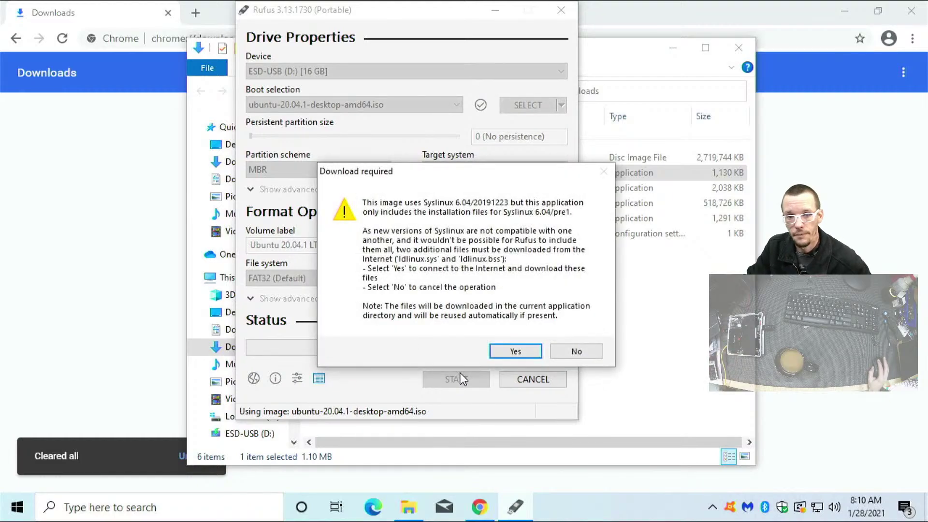
pyautogui.click(516, 351)
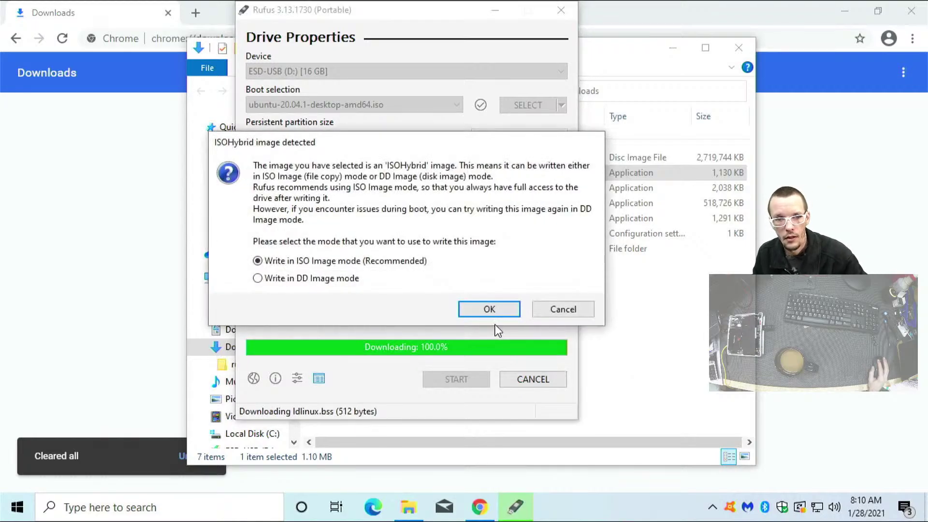
pyautogui.click(472, 313)
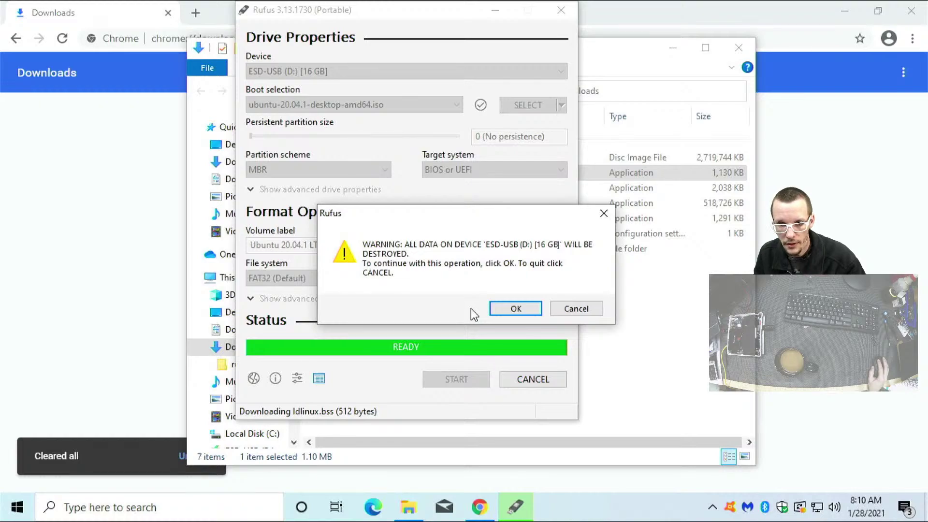
# Confirm destroying all data on ESD-USB (D:) so the Ubuntu image writes until READY
pyautogui.click(508, 313)
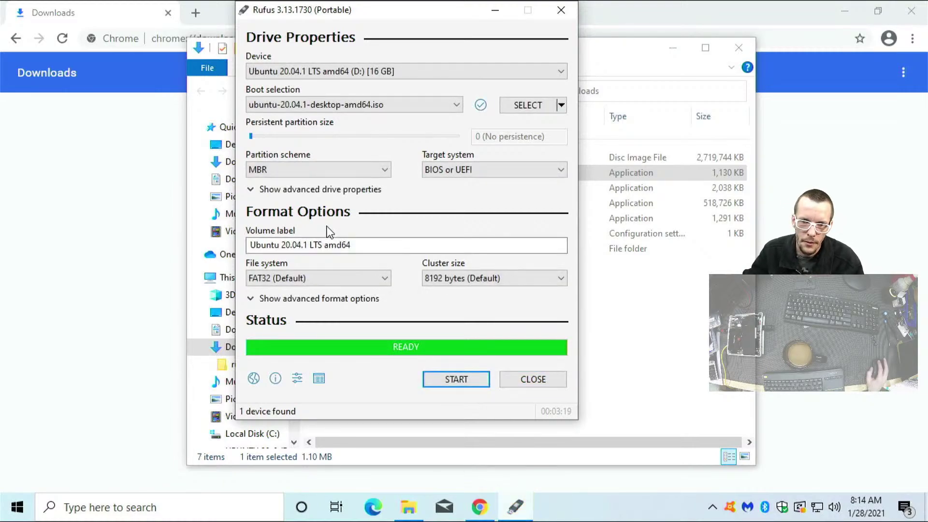
# Close Rufus, the Downloads window and Chrome, then eject the USB Mass Storage Device from the tray
pyautogui.click(533, 380)
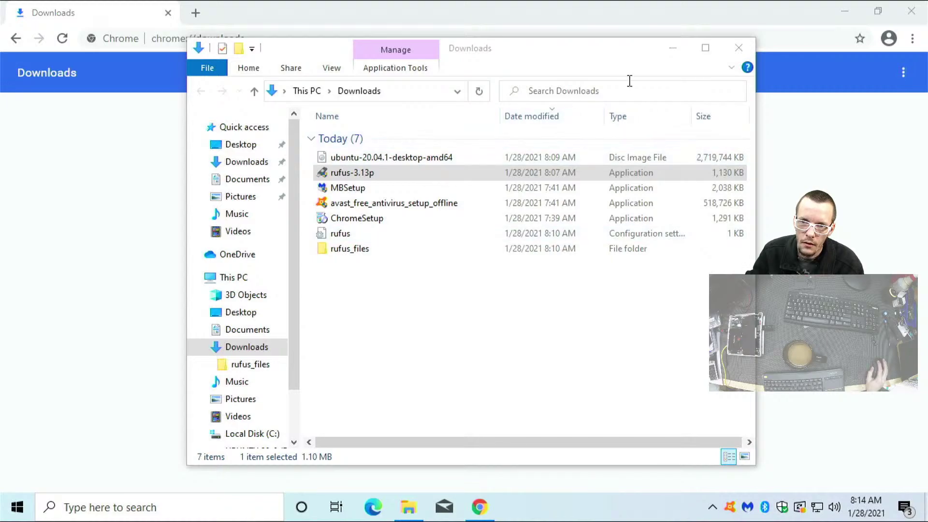
pyautogui.click(747, 46)
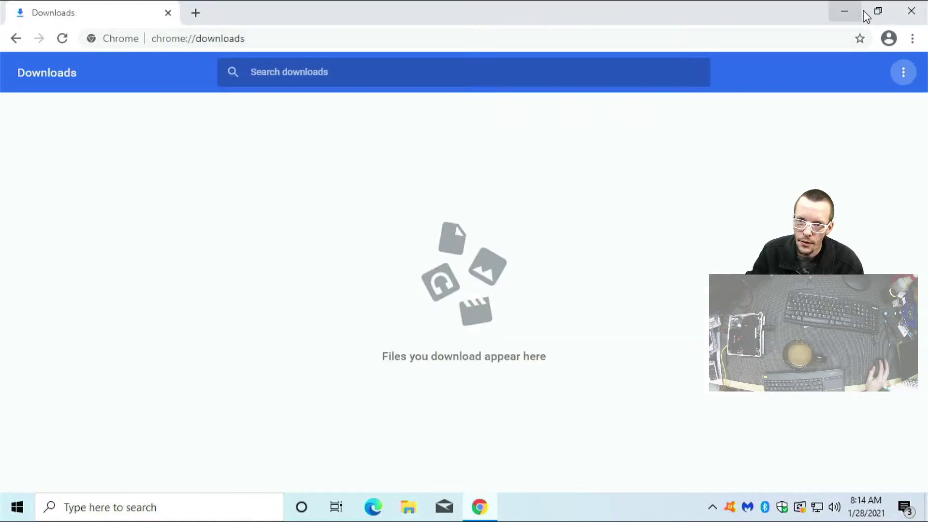
pyautogui.click(912, 14)
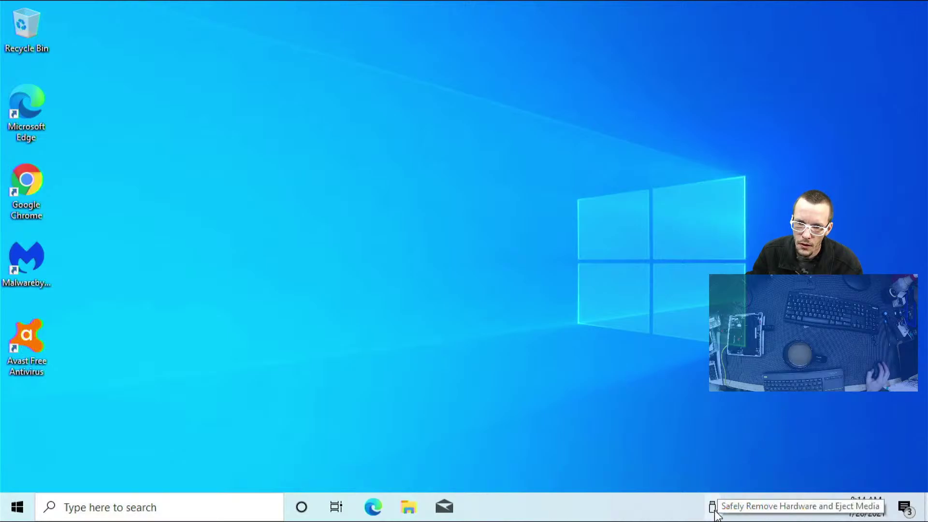
pyautogui.click(712, 506)
pyautogui.click(729, 486)
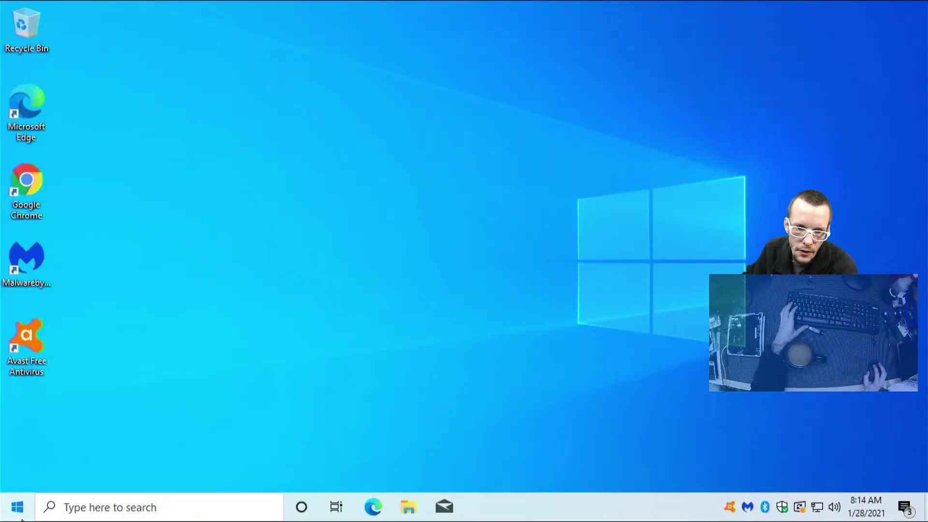
# Shut down Windows 10 through the Start menu's Power options
pyautogui.click(17, 506)
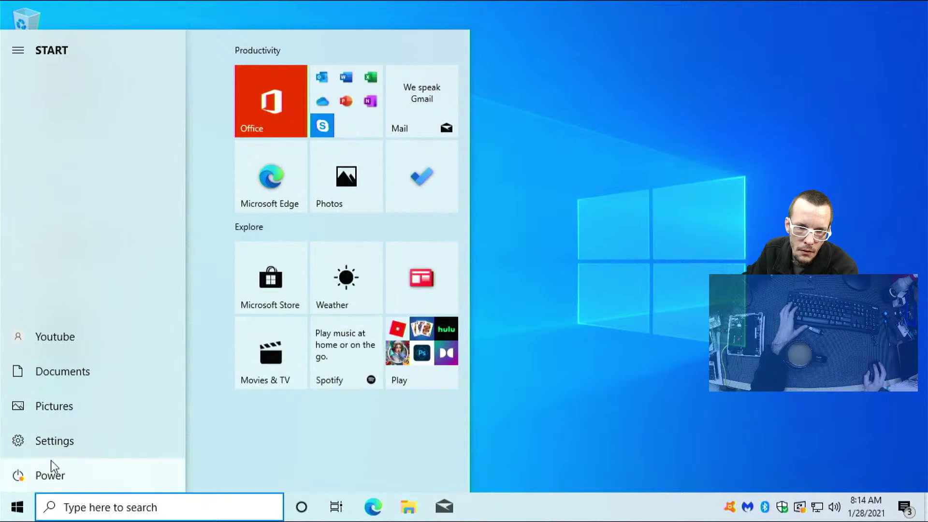
pyautogui.click(54, 477)
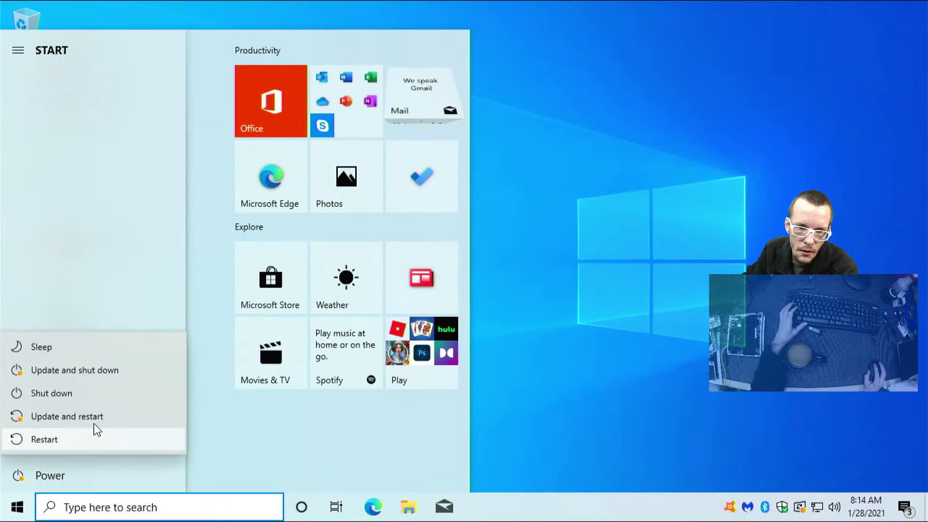
pyautogui.click(89, 399)
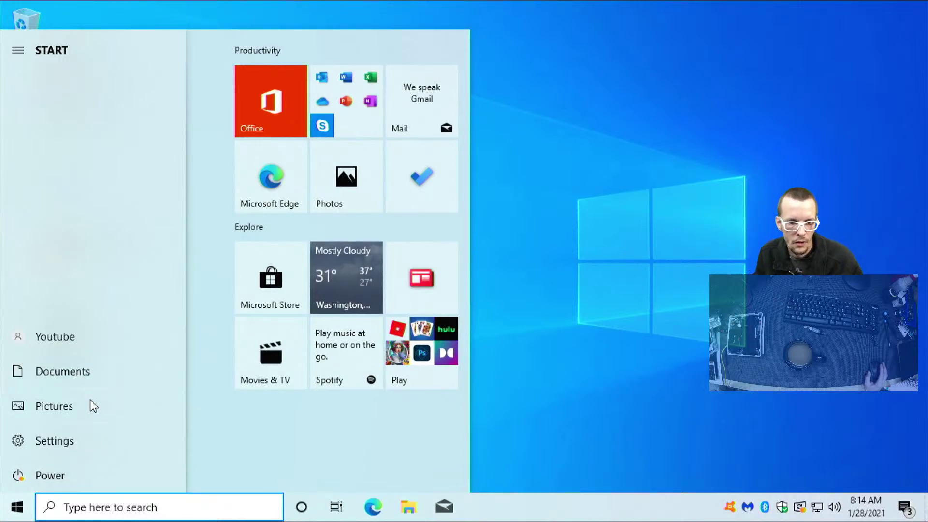
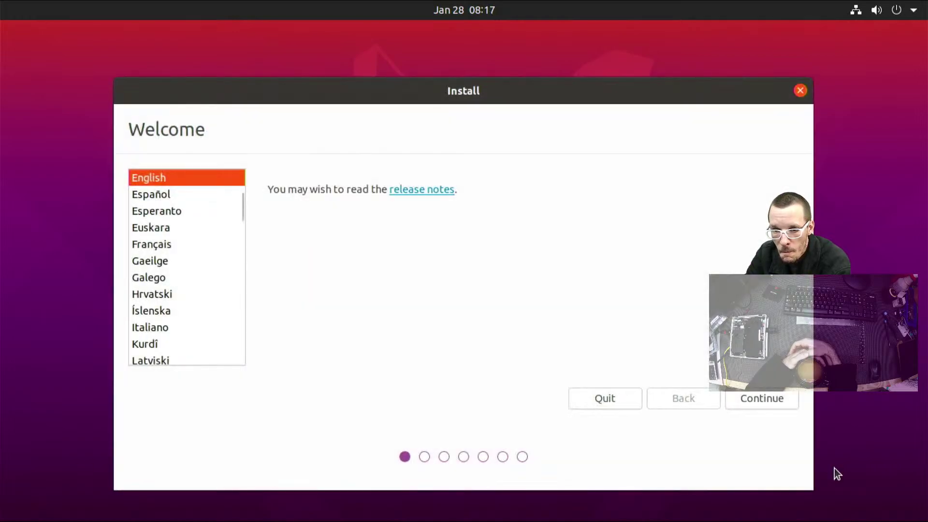
# Keep English and the English (US) keyboard, and choose Minimal installation without downloading updates
pyautogui.click(764, 401)
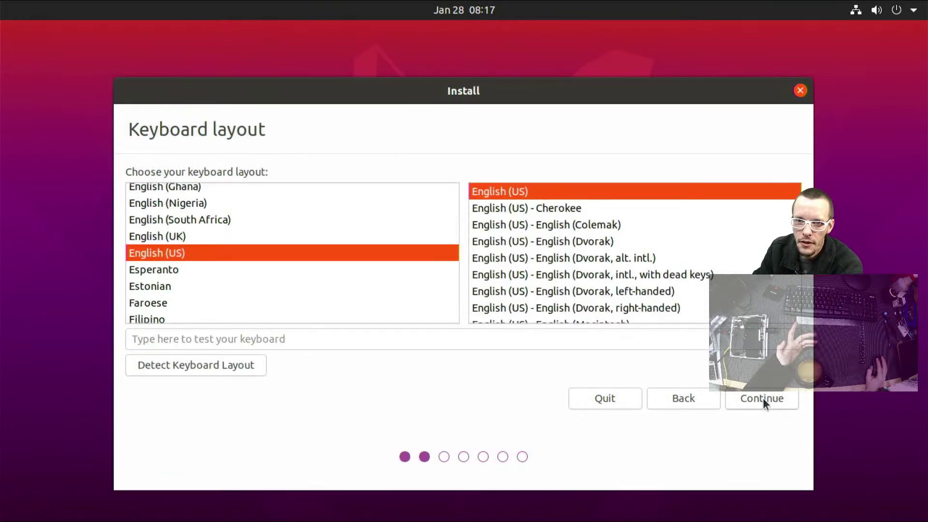
pyautogui.click(763, 399)
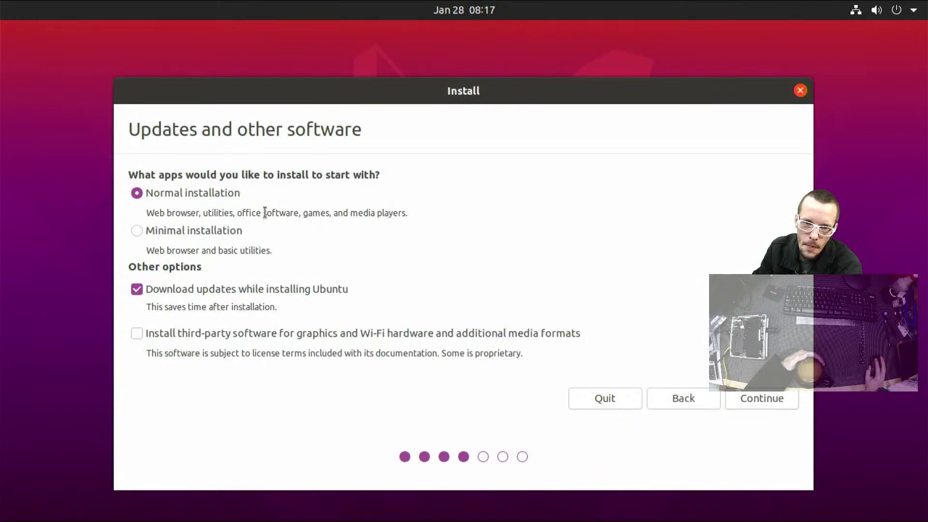
pyautogui.click(216, 230)
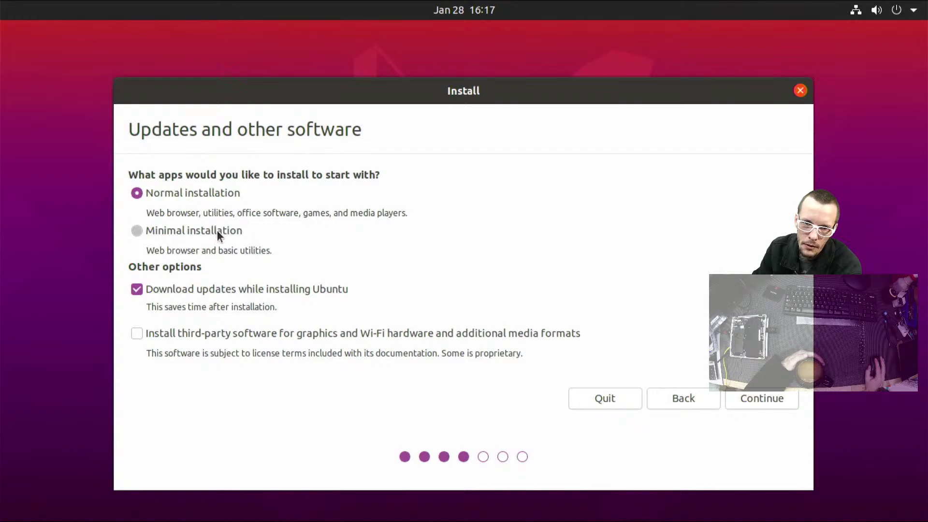
pyautogui.click(187, 292)
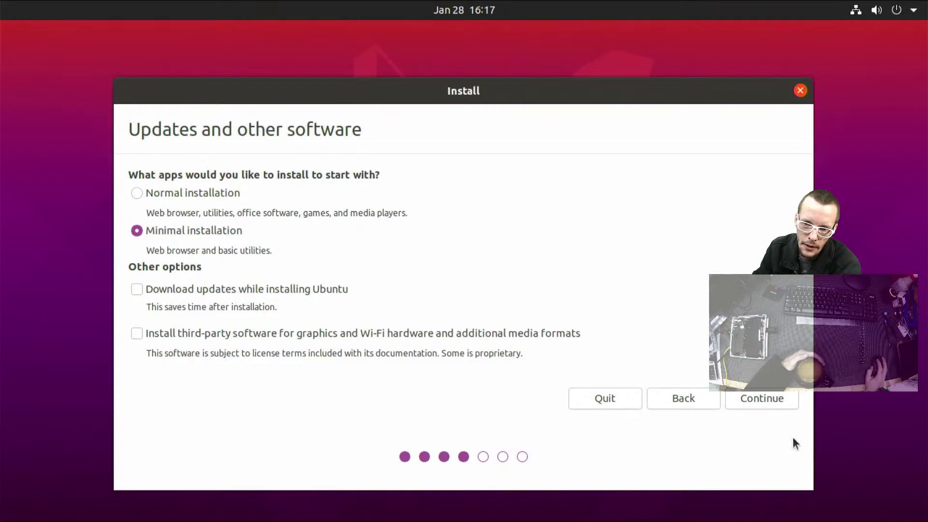
pyautogui.click(764, 402)
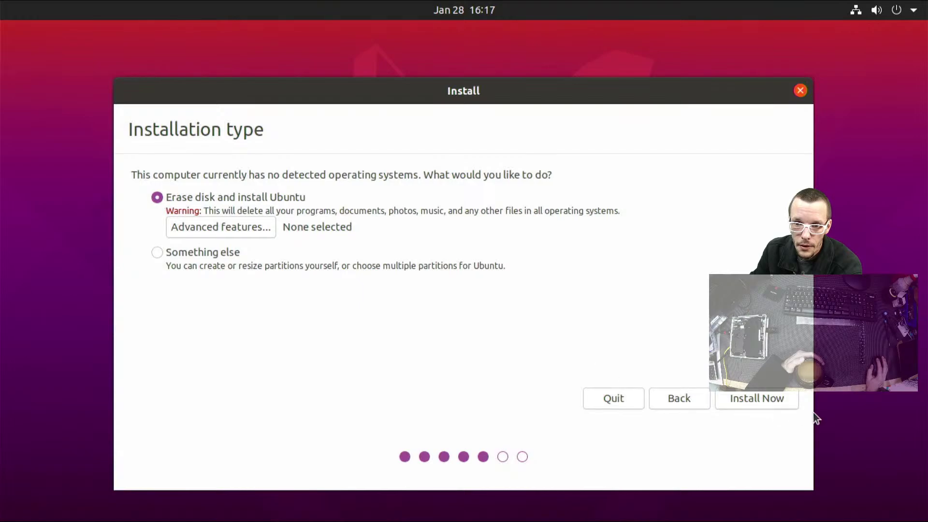
# Install Now with Erase disk and install Ubuntu, and approve writing the partition changes
pyautogui.click(775, 403)
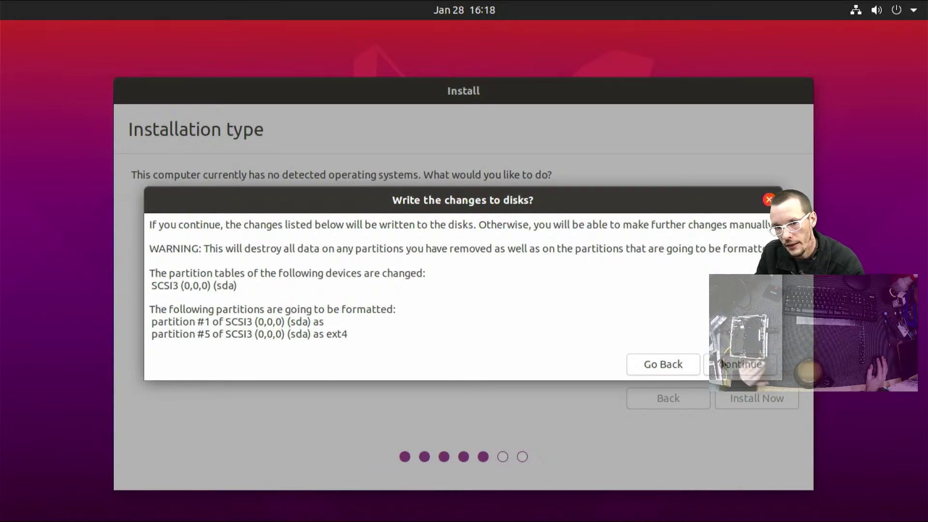
pyautogui.click(761, 370)
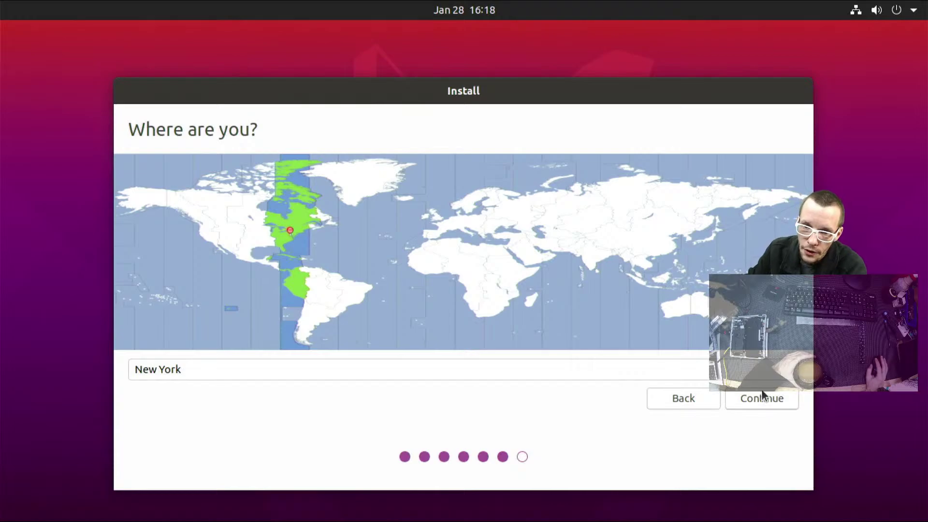
# Accept New York as the location and replace the account name with 'youtube'
pyautogui.click(772, 405)
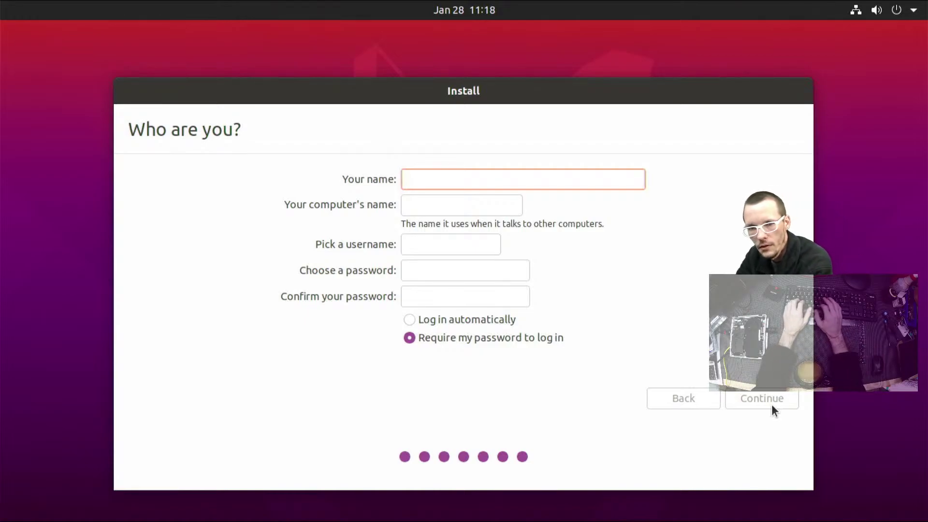
pyautogui.write('bma')
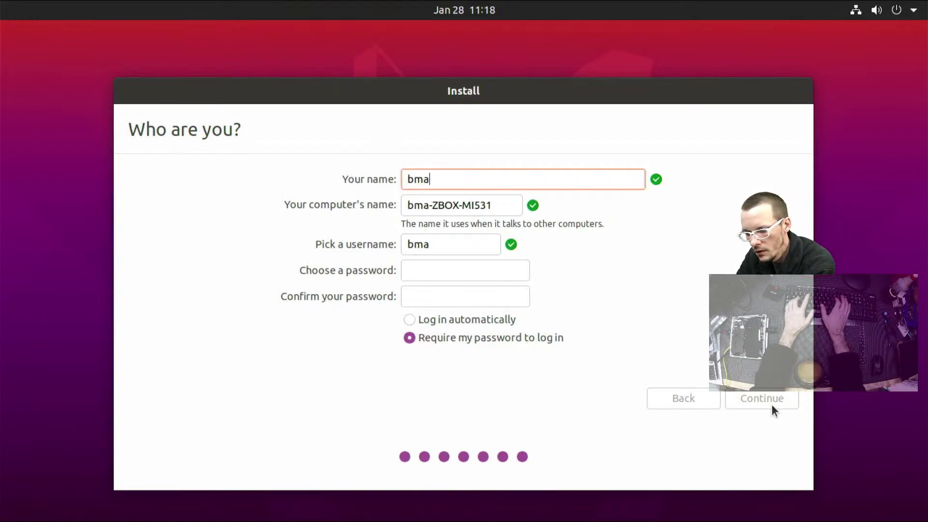
pyautogui.write('tusiak')
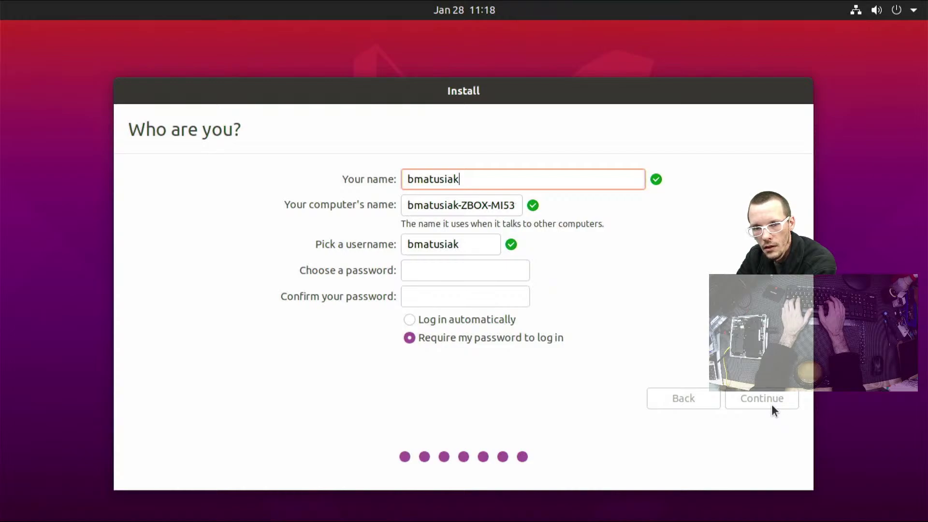
pyautogui.hotkey('ctrl', 'a')
pyautogui.write('youtube')
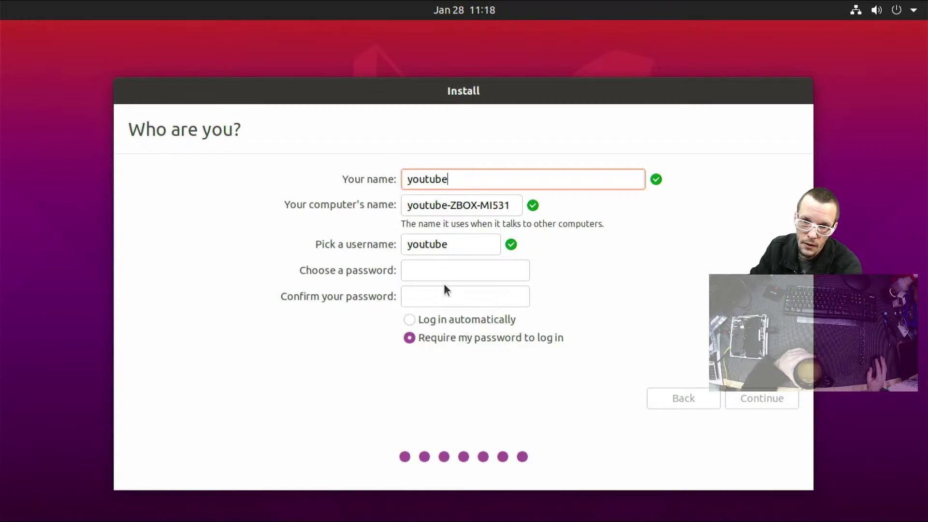
pyautogui.click(429, 269)
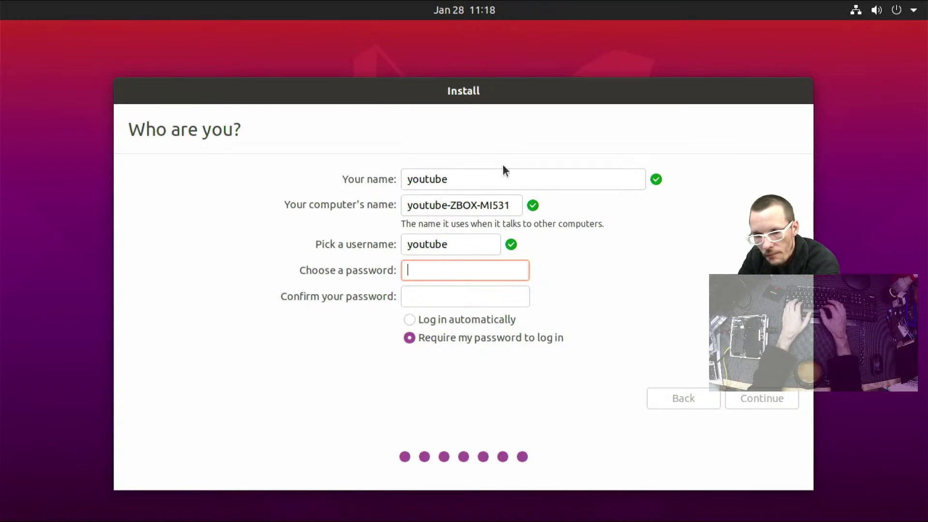
# Turn on automatic login and enter the account password and its confirmation
pyautogui.click(500, 320)
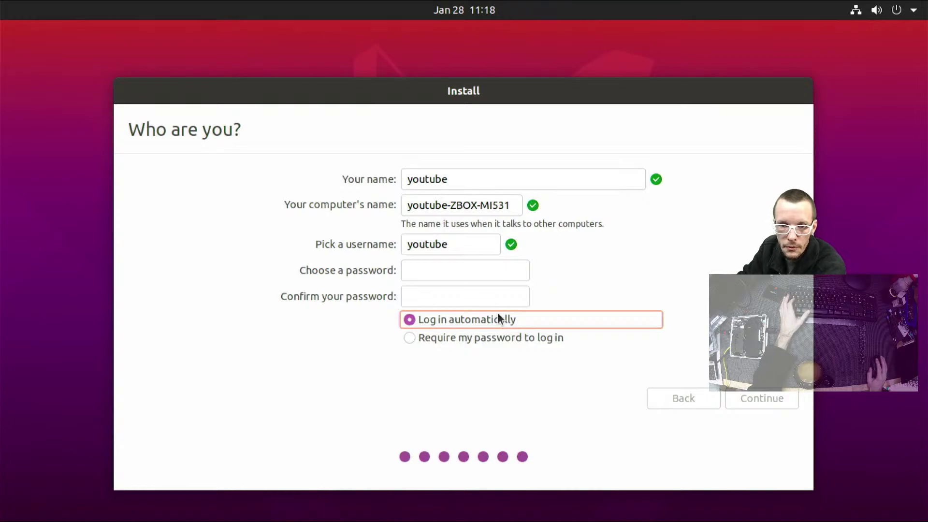
pyautogui.click(482, 263)
pyautogui.write('******')
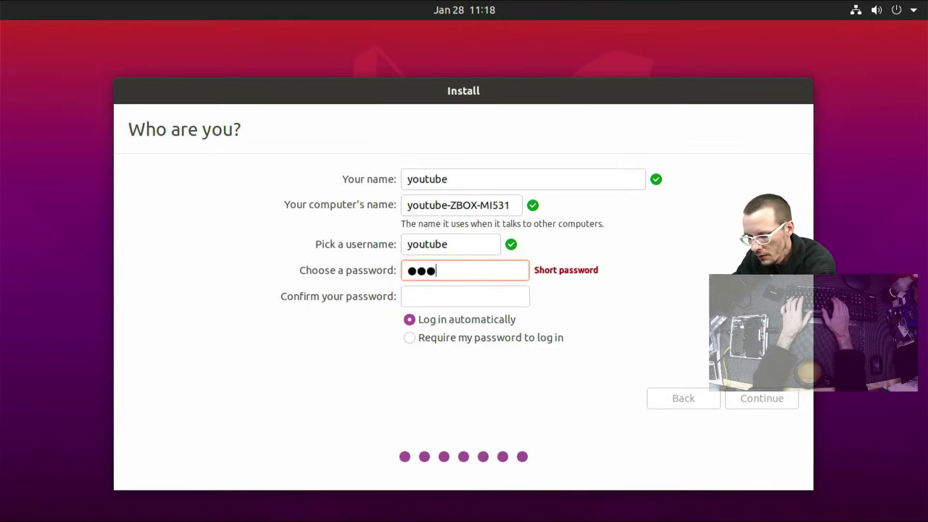
pyautogui.press('Tab')
pyautogui.write('********')
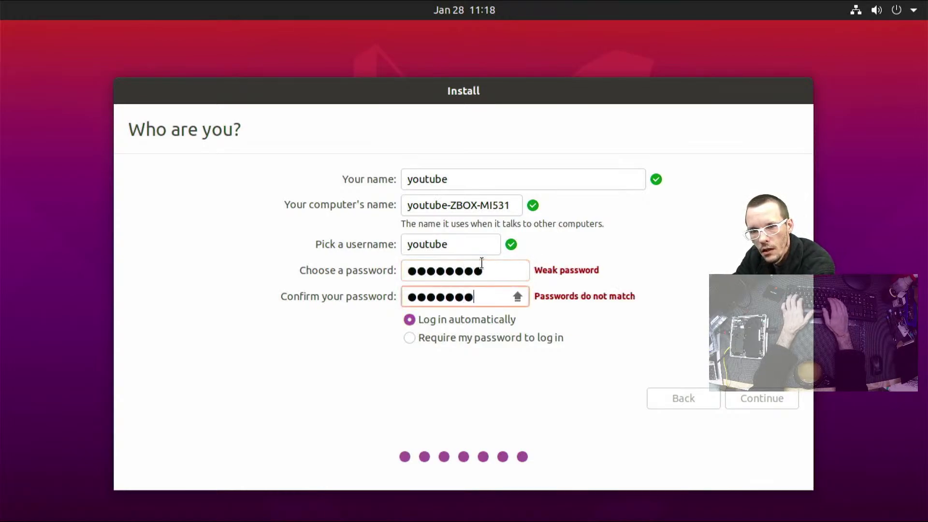
pyautogui.press('Tab')
pyautogui.hotkey('shift', 'Tab')
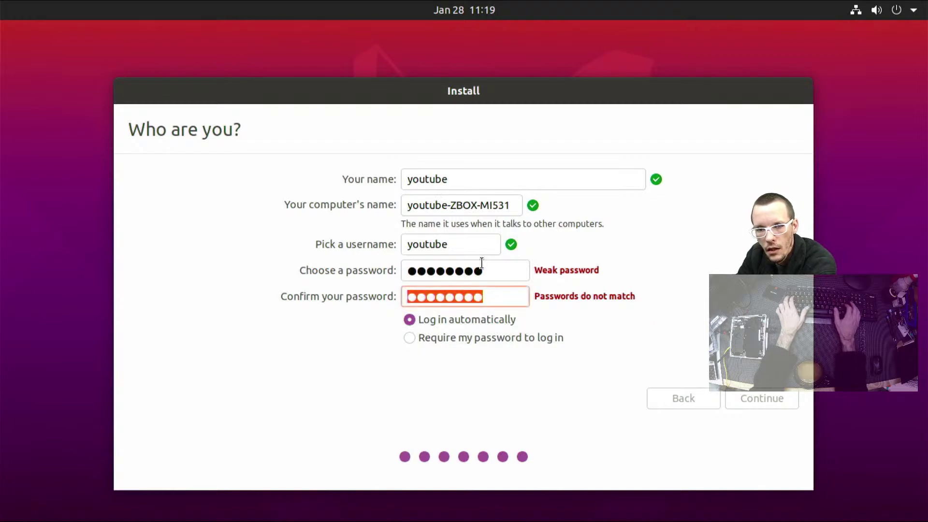
pyautogui.hotkey('shift', 'Tab')
pyautogui.press('End')
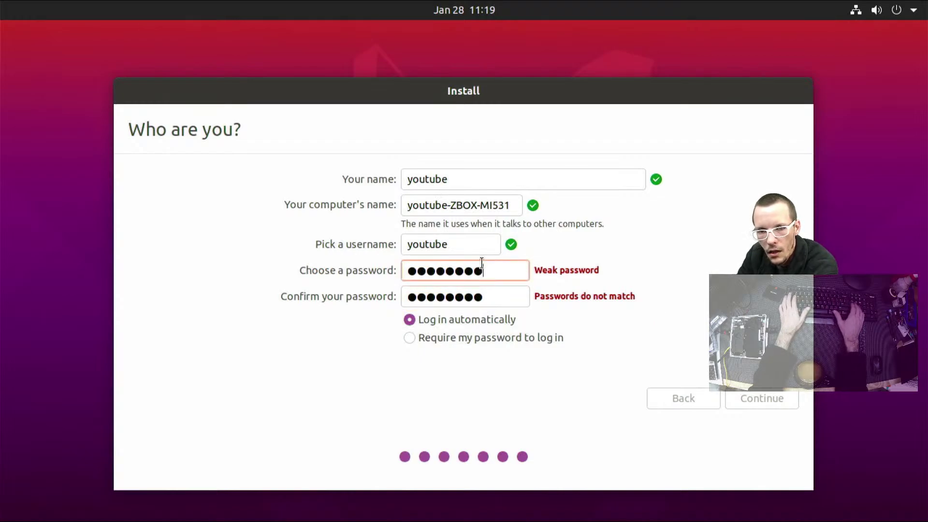
pyautogui.press('Tab')
pyautogui.write('*')
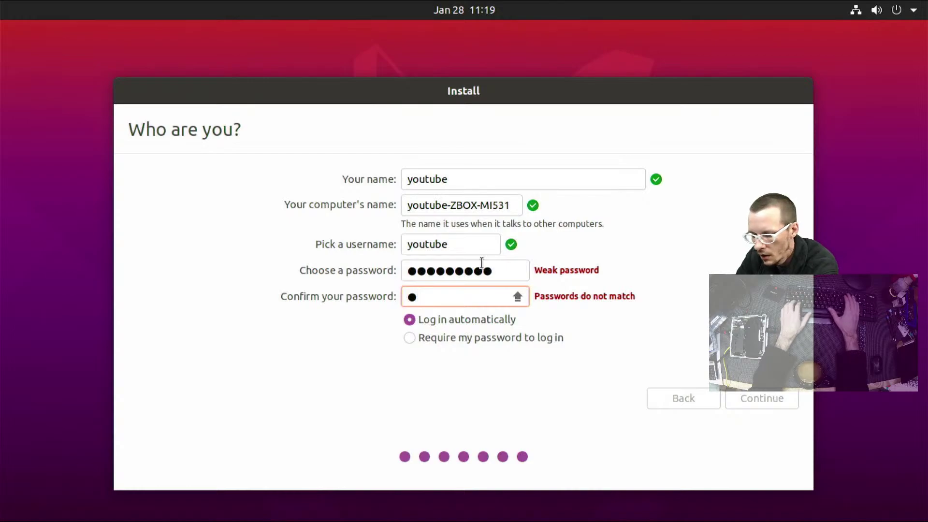
pyautogui.write('***')
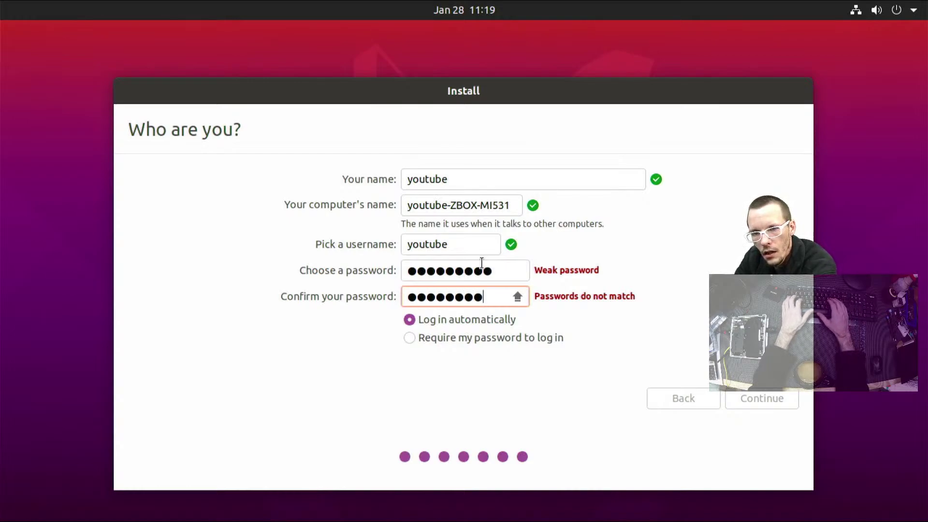
# Retype the mismatched password and confirmation with Caps Lock switched on
pyautogui.press('Tab')
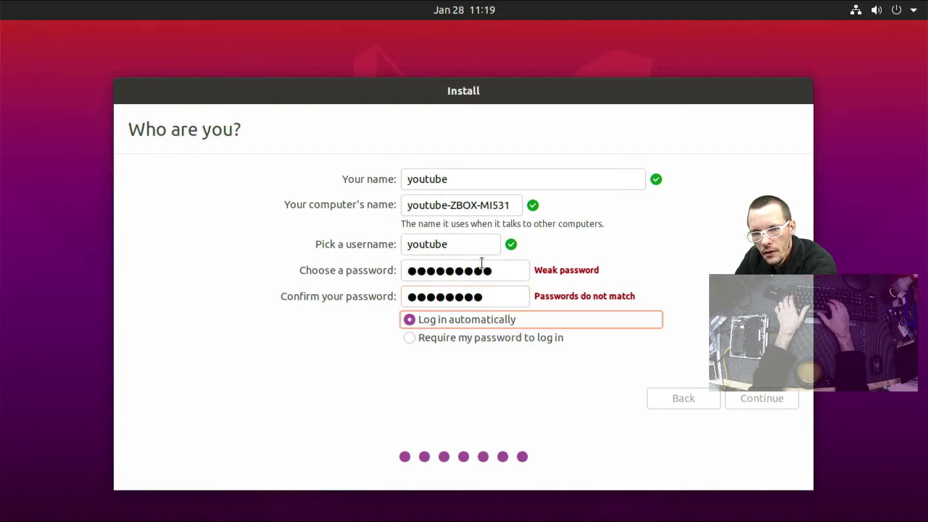
pyautogui.hotkey('shift', 'Tab')
pyautogui.hotkey('shift', 'Tab')
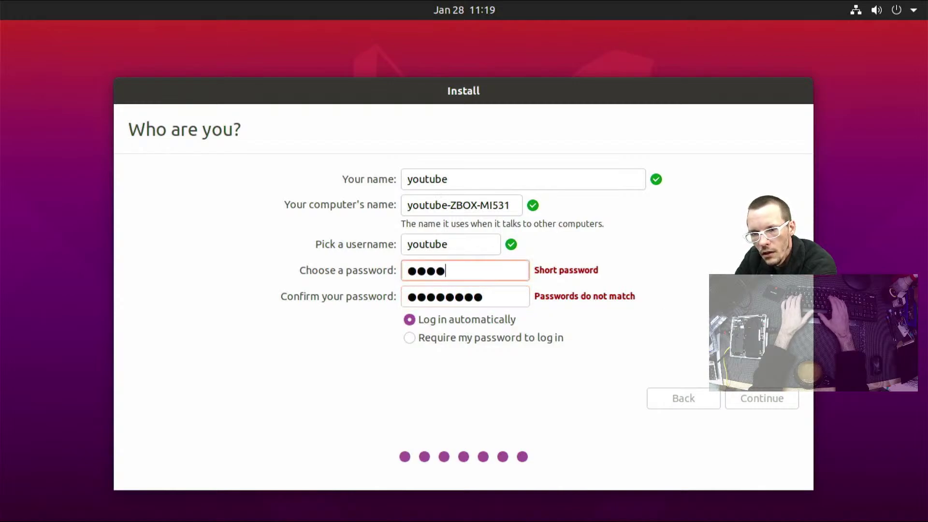
pyautogui.press('Tab')
pyautogui.press('Tab')
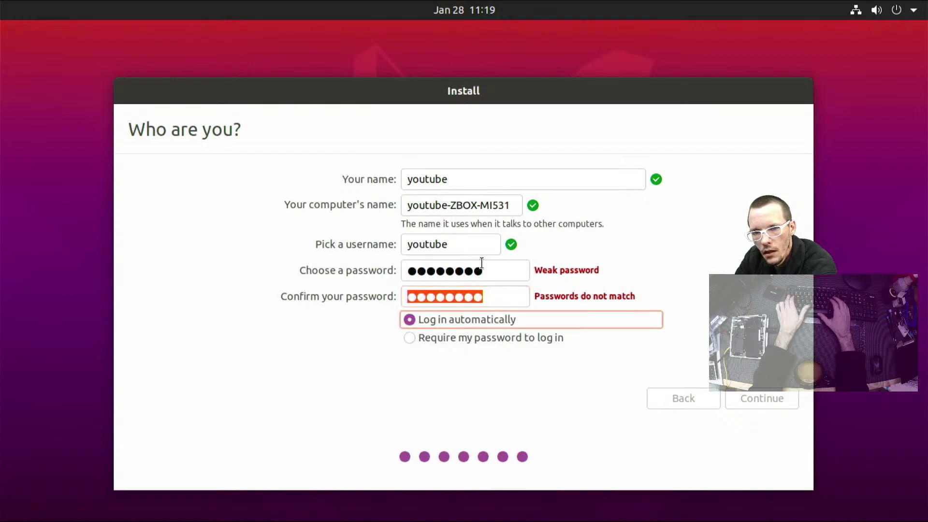
pyautogui.hotkey('shift', 'Tab')
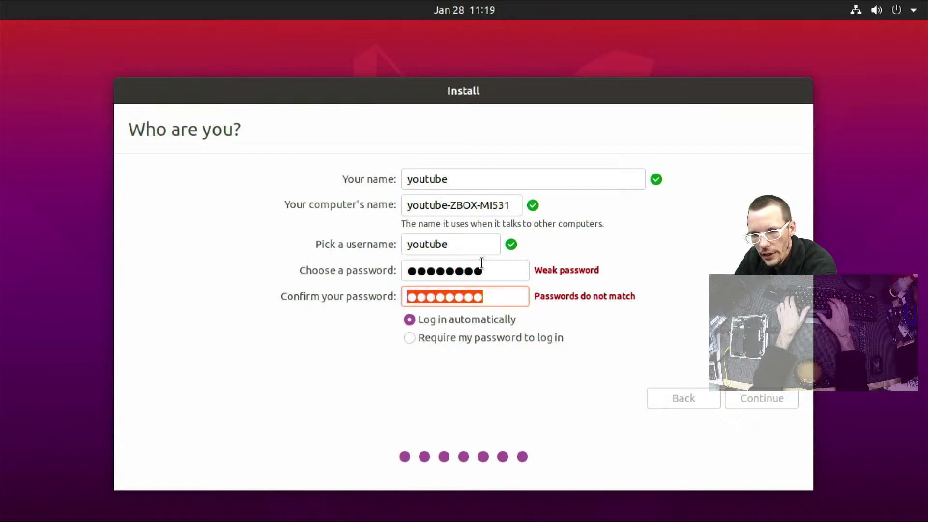
pyautogui.press('capslock')
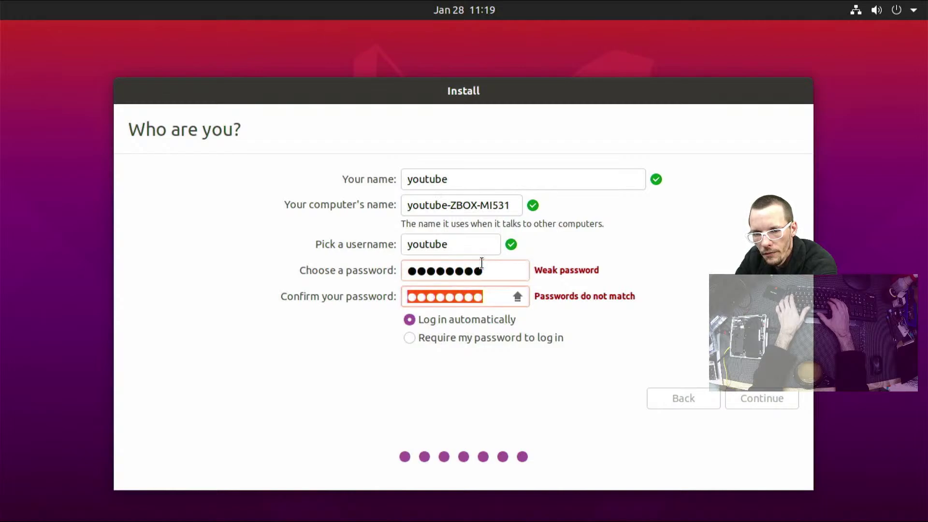
pyautogui.hotkey('shift', 'Tab')
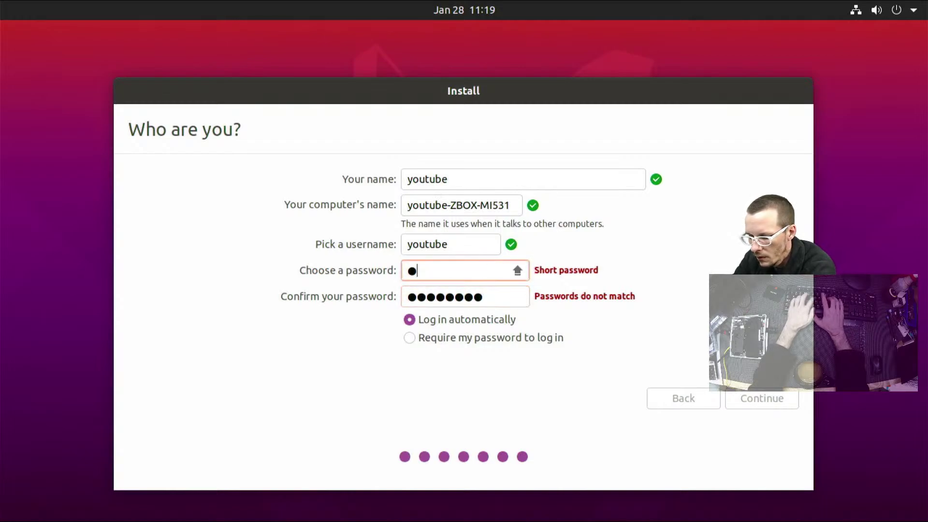
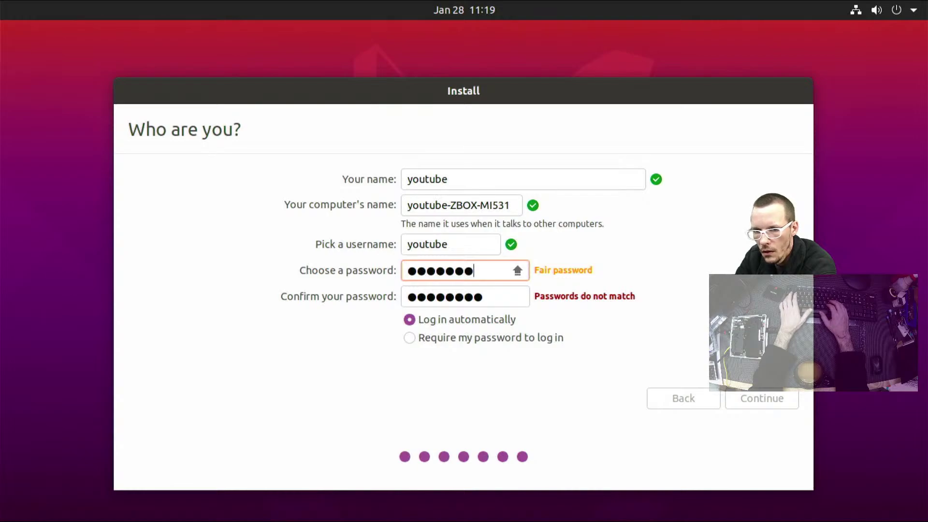
pyautogui.press('Tab')
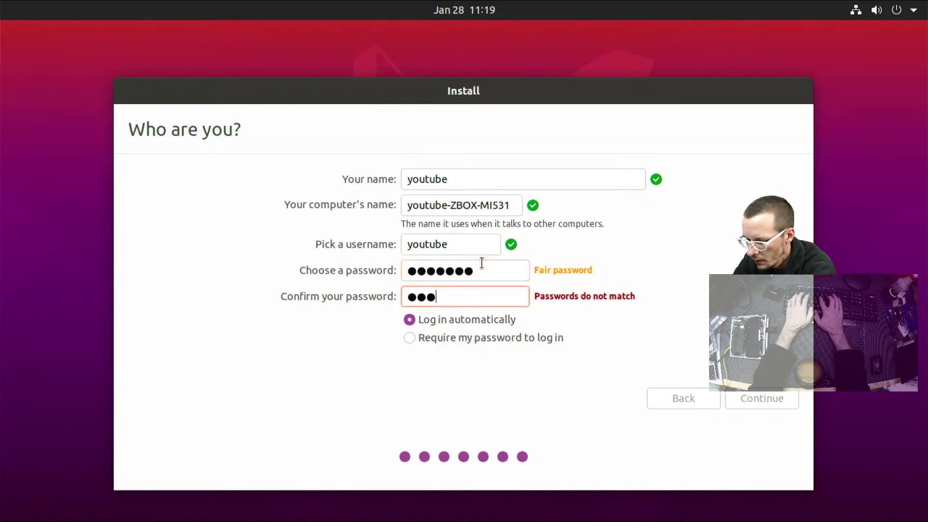
pyautogui.press('Tab')
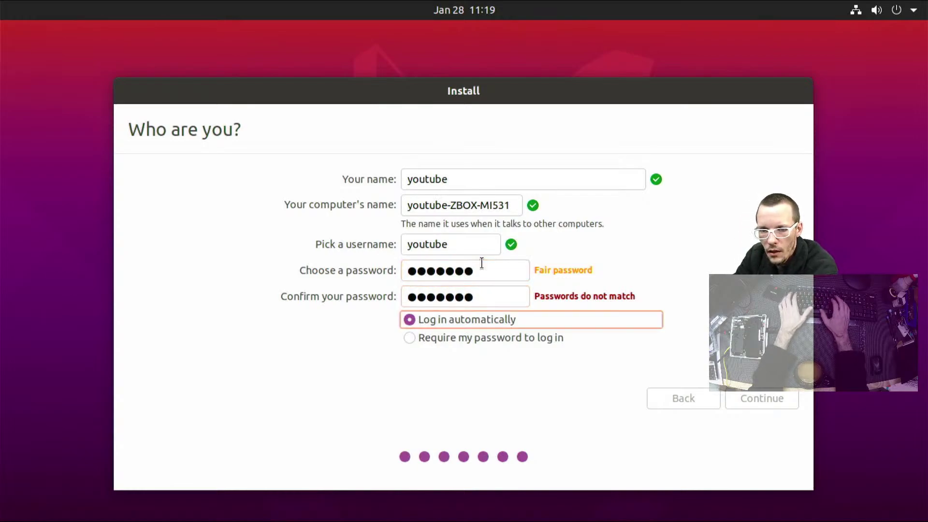
pyautogui.hotkey('shift', 'Tab')
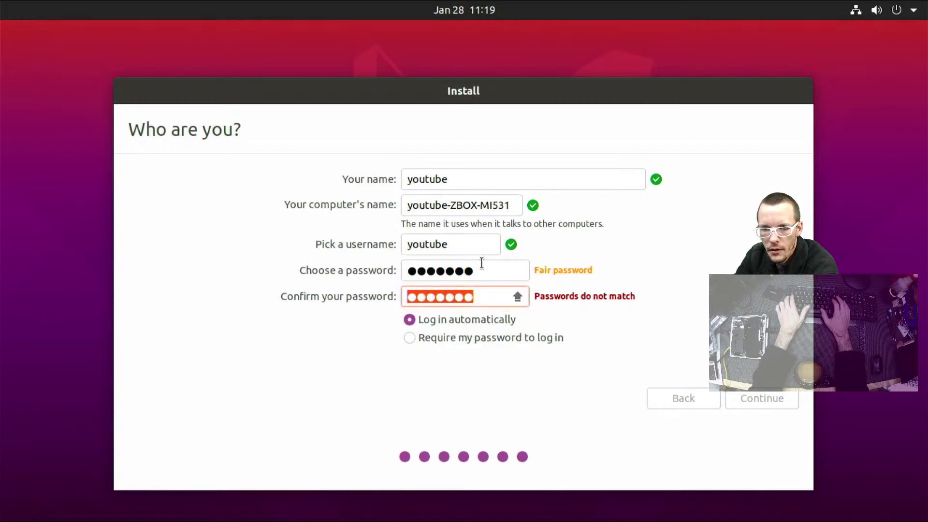
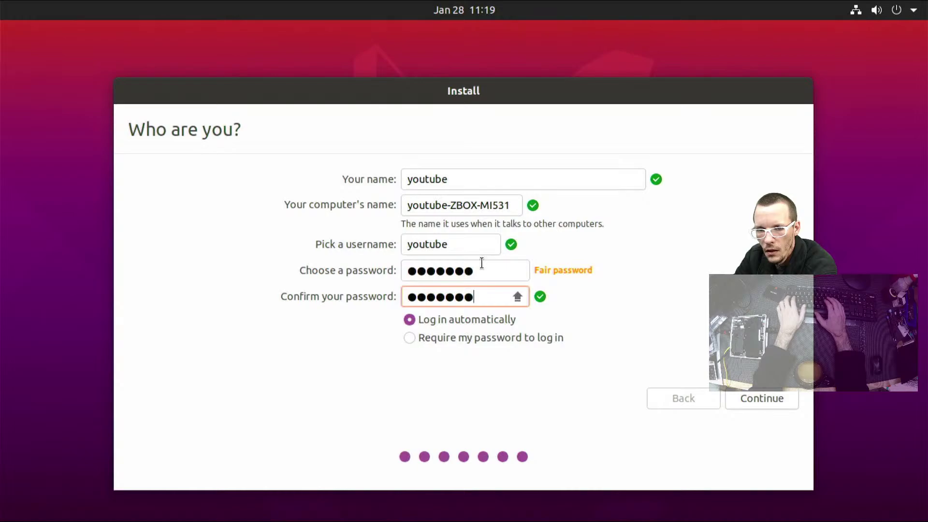
# Re-enter both password fields until the confirmation matches and is accepted
pyautogui.hotkey('shift', 'Tab')
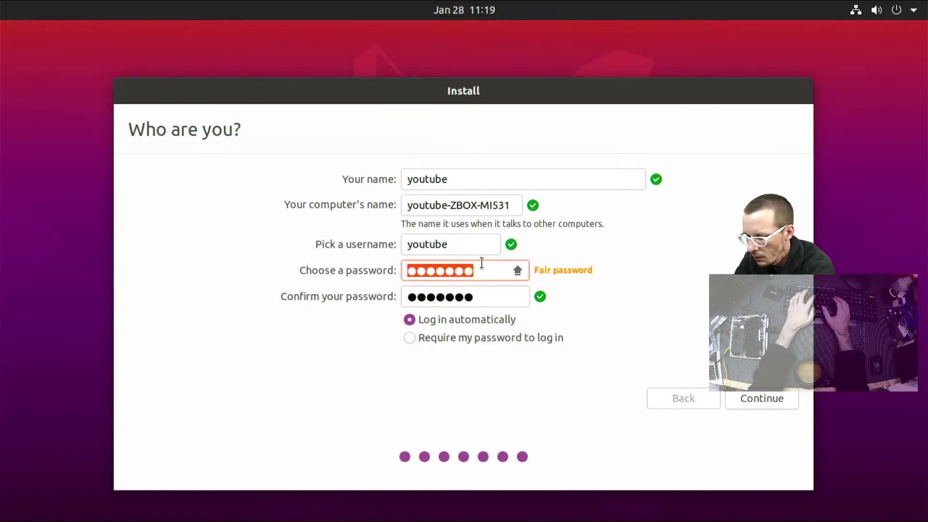
pyautogui.write('•••••••')
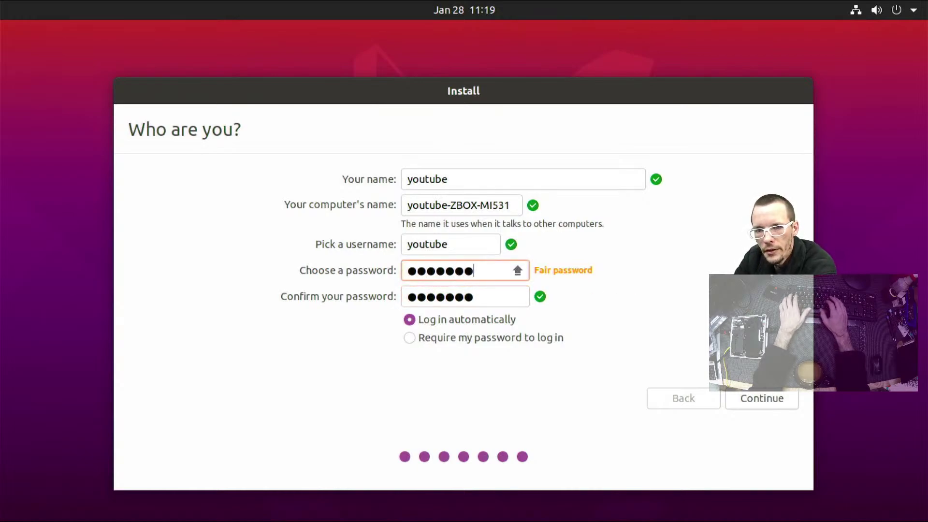
pyautogui.press('Tab')
pyautogui.write('••')
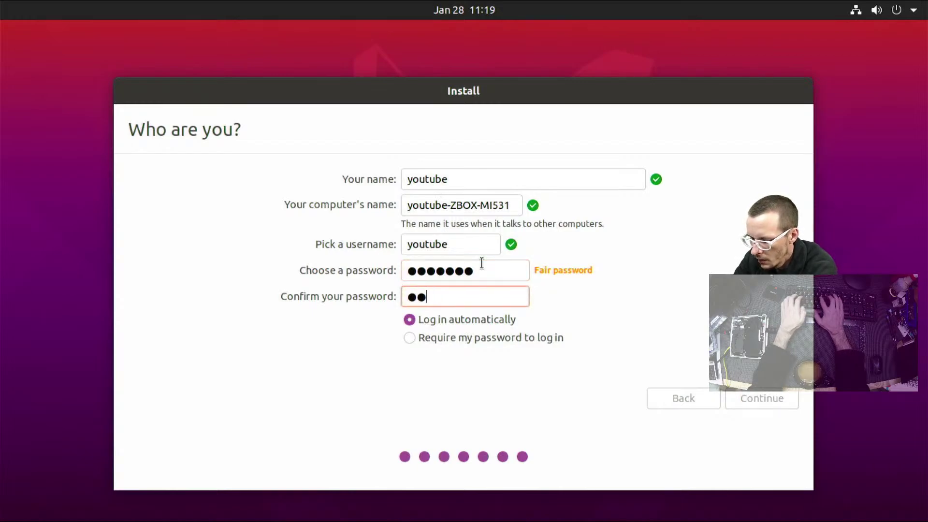
pyautogui.write('•••••')
pyautogui.press('Tab')
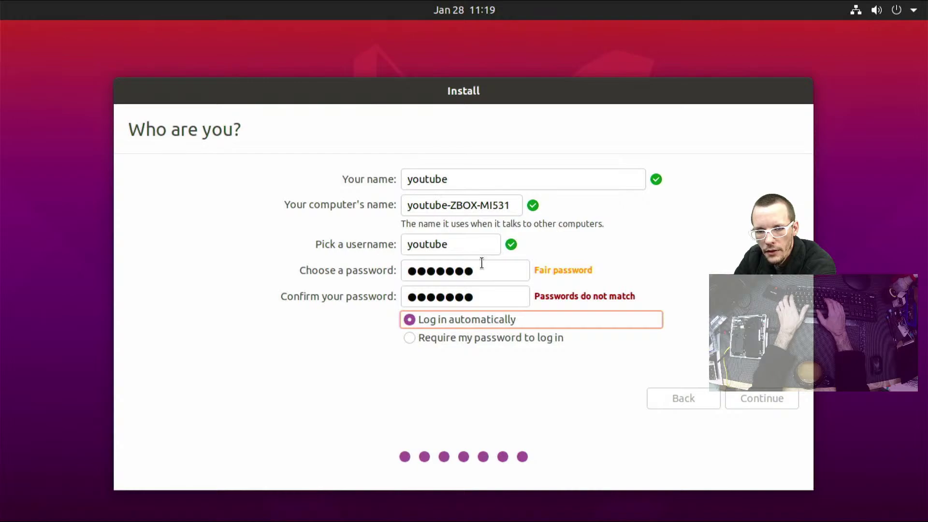
pyautogui.hotkey('shift', 'Tab')
pyautogui.write('•••')
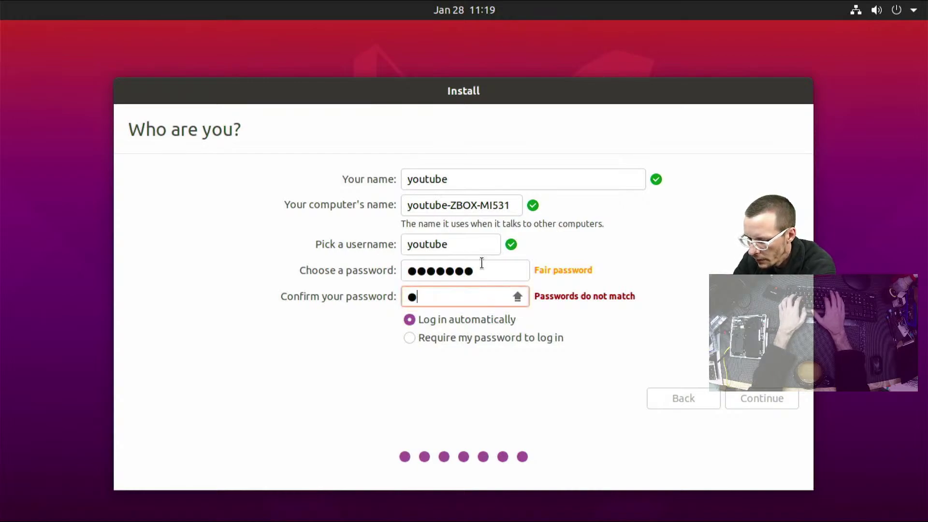
pyautogui.write('••••')
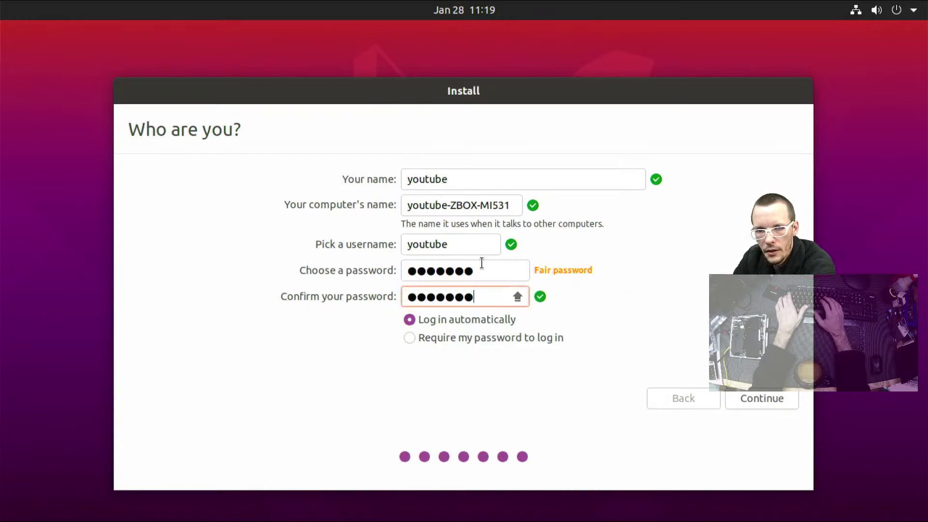
pyautogui.press('Tab')
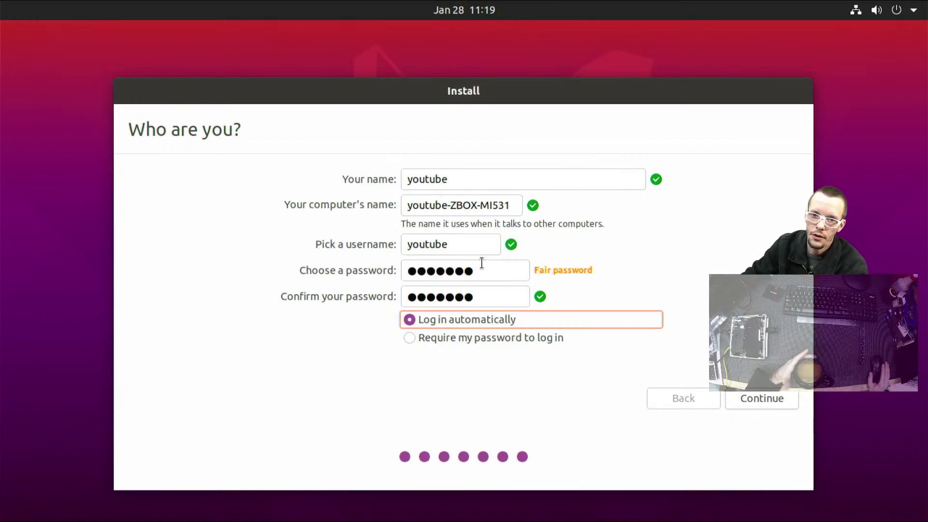
# Submit the Who are you? account details so the system installation begins
pyautogui.click(762, 399)
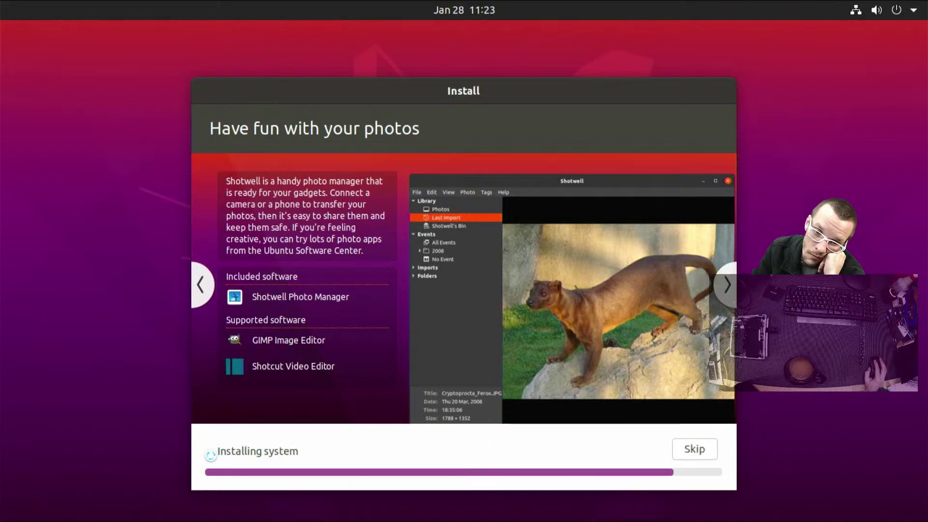
# Expand and collapse the Installing system log while waiting for Installation Complete
pyautogui.click(211, 453)
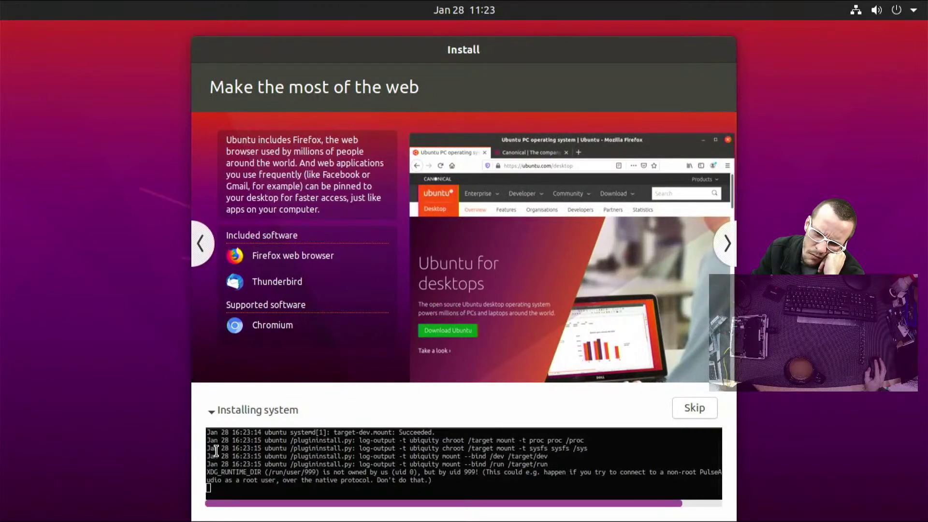
pyautogui.click(214, 410)
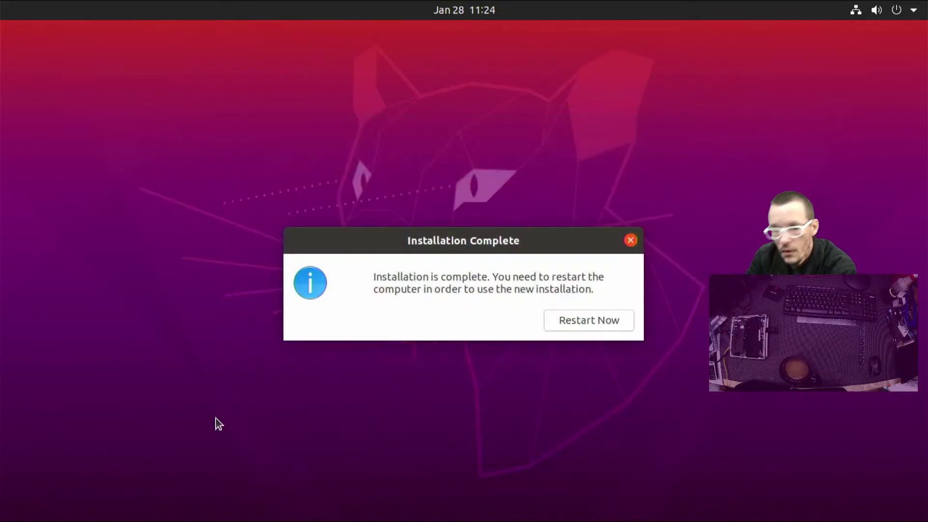
# Restart Now, remove the USB installation medium, and reboot into the new Ubuntu
pyautogui.click(582, 319)
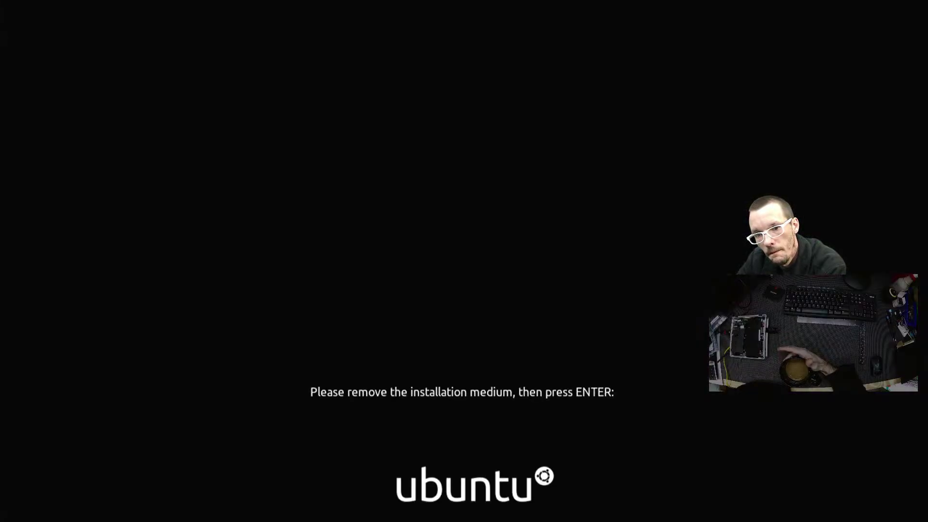
pyautogui.press('Return')
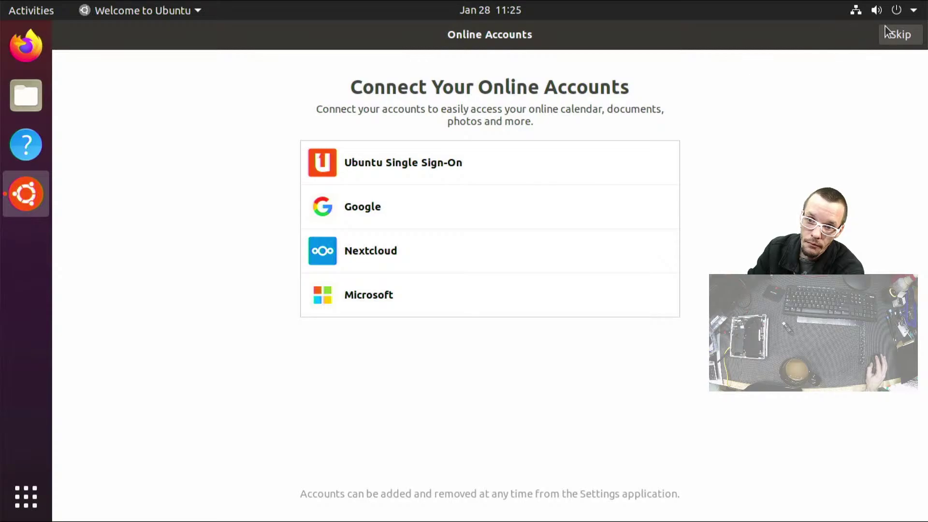
# Skip Online Accounts, Livepatch and Help improve Ubuntu, leave Location Services off, and finish with Done
pyautogui.click(908, 34)
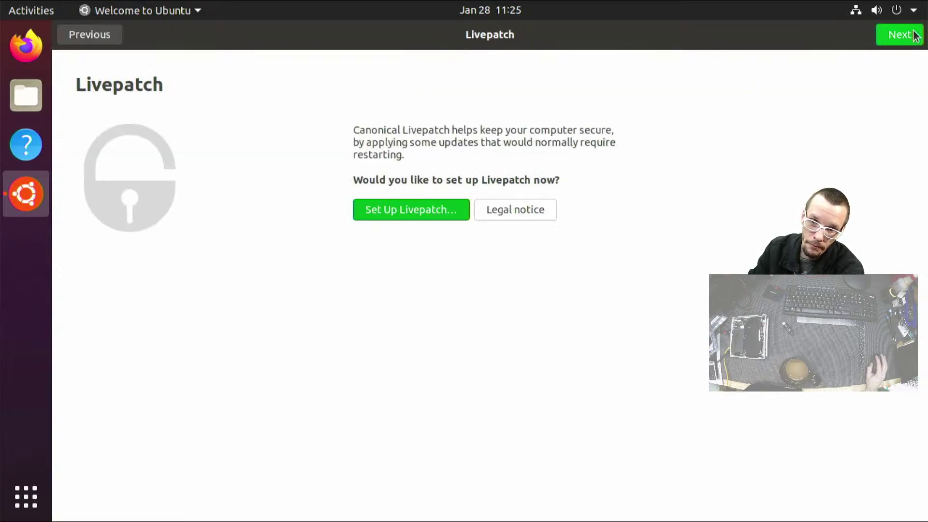
pyautogui.click(915, 36)
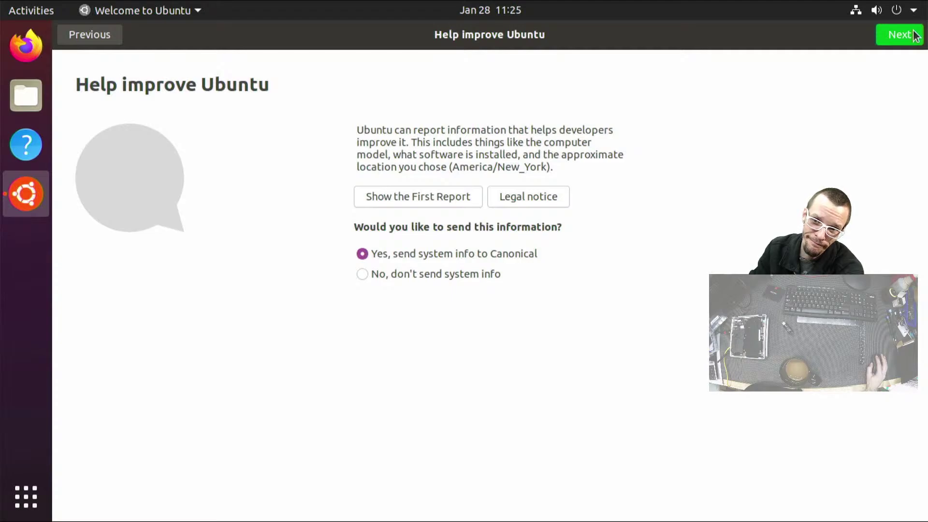
pyautogui.click(915, 36)
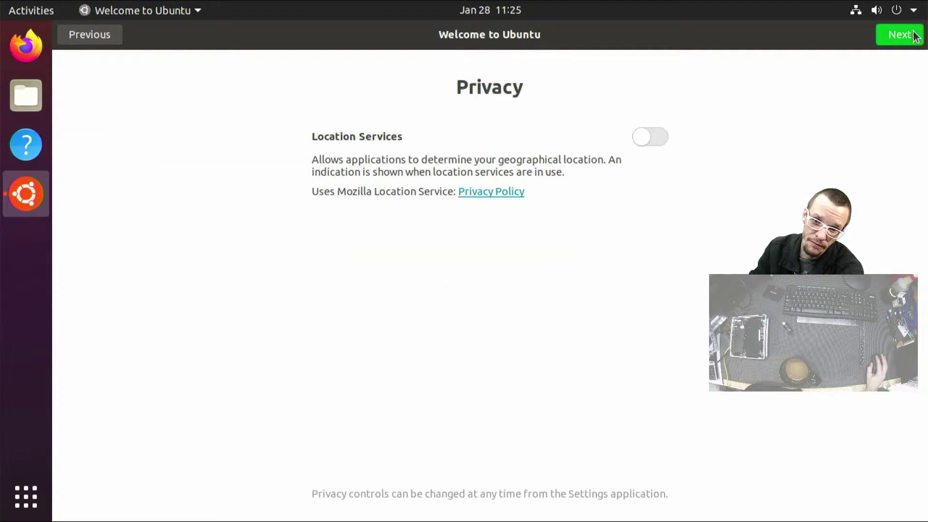
pyautogui.click(915, 37)
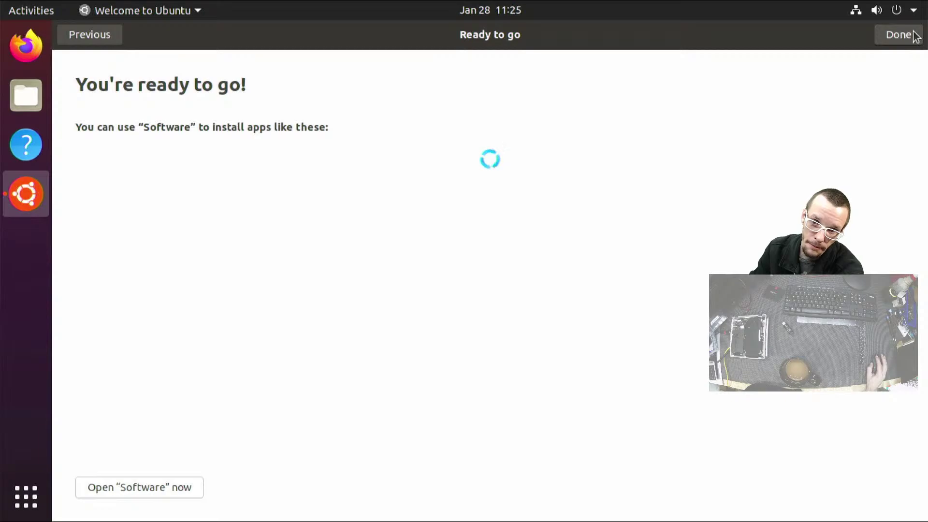
pyautogui.click(915, 37)
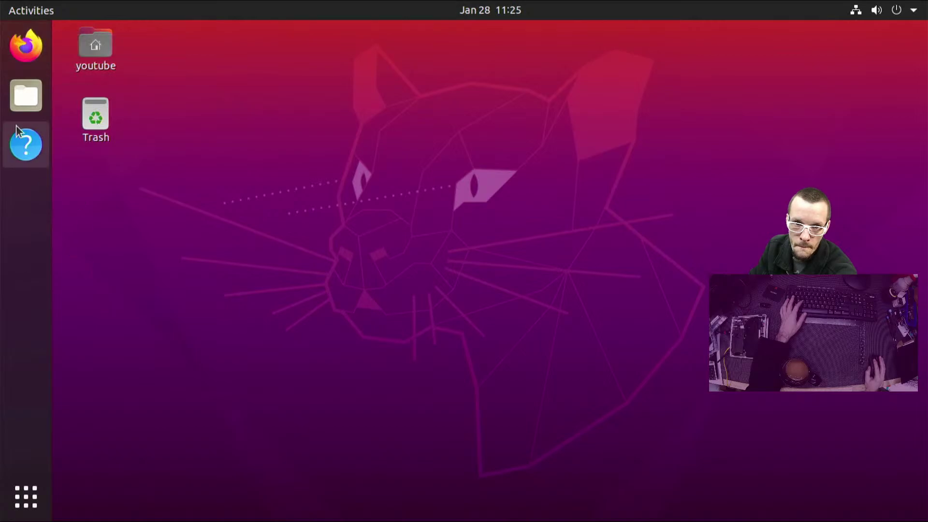
# Launch Terminal by searching 'ter' in the overview and move its window to the upper left
pyautogui.click(17, 7)
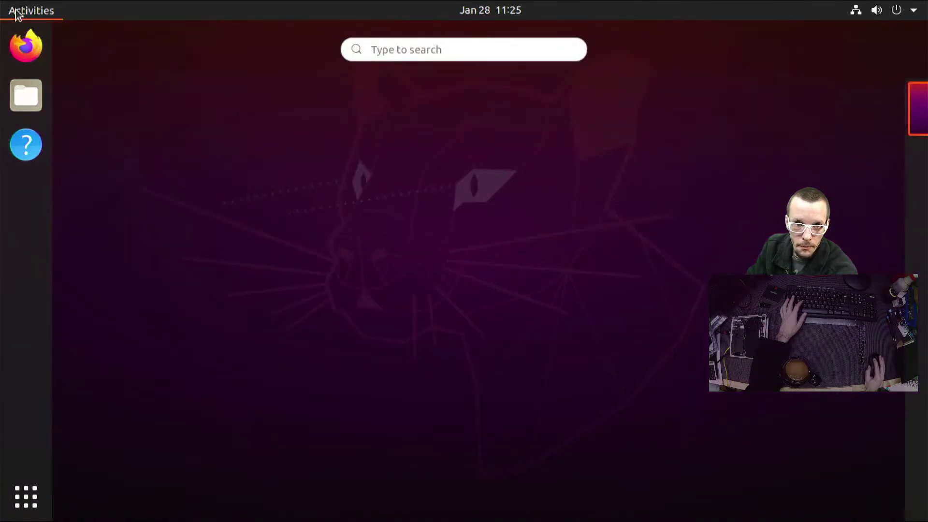
pyautogui.write('ter')
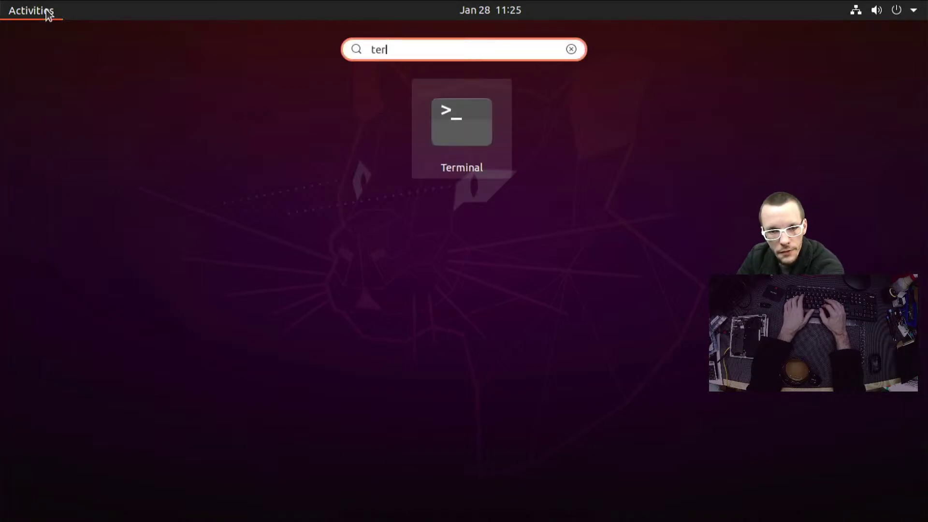
pyautogui.press('Return')
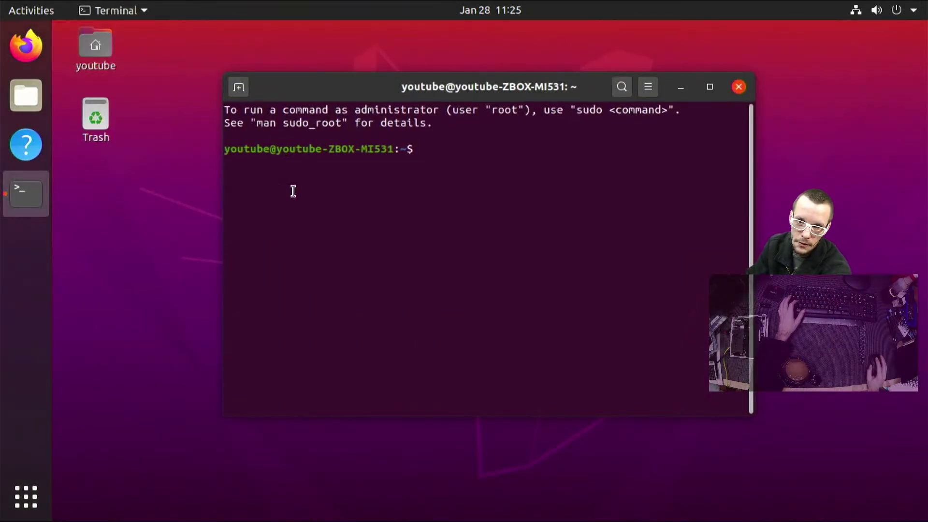
pyautogui.moveTo(464, 84); pyautogui.dragTo(334, 128)
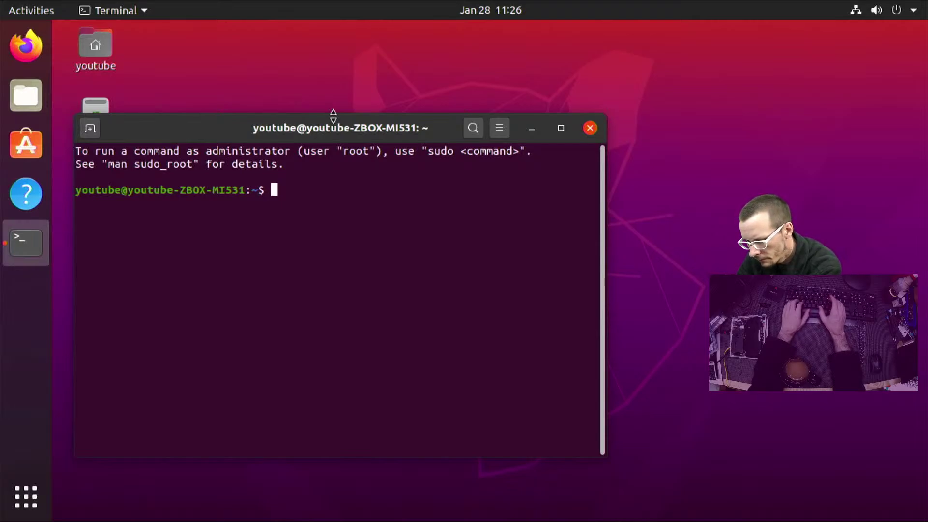
# Run passwd three times with the current password, each failing with an authentication token error
pyautogui.write('passwd')
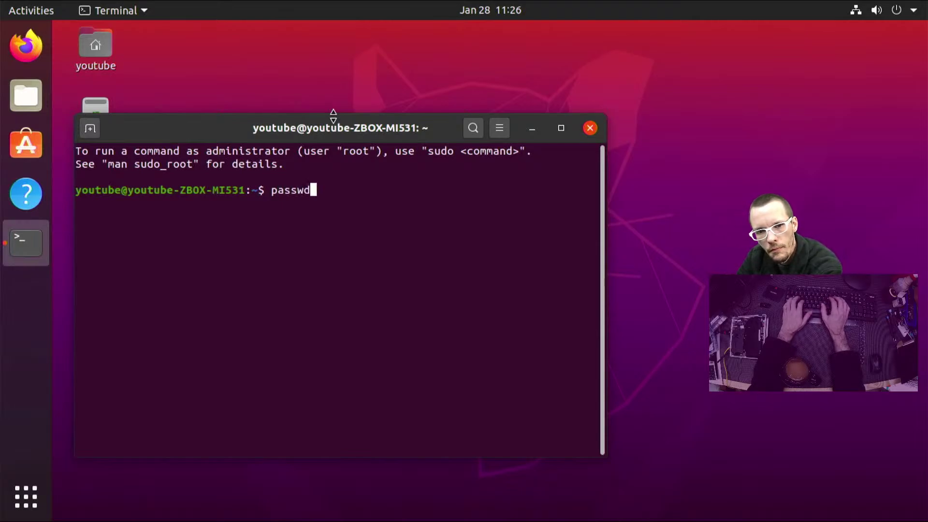
pyautogui.press('Return')
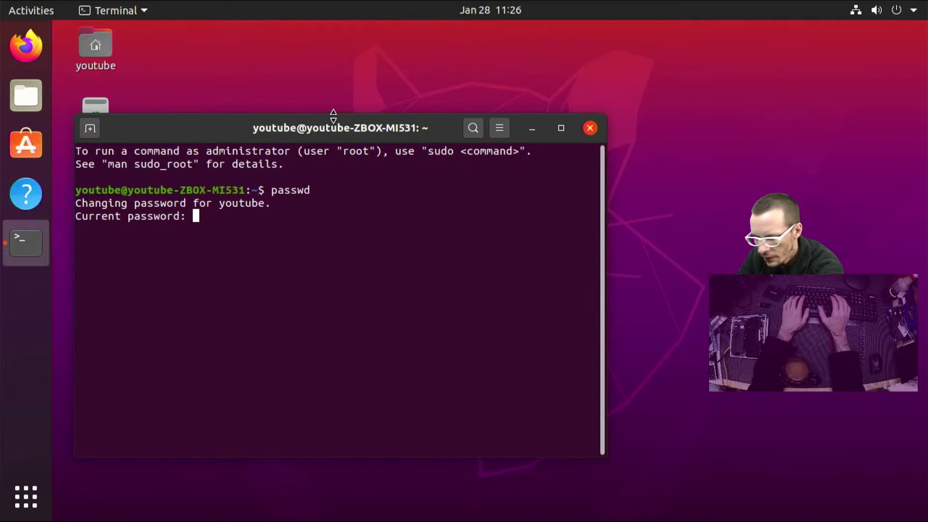
pyautogui.press('Return')
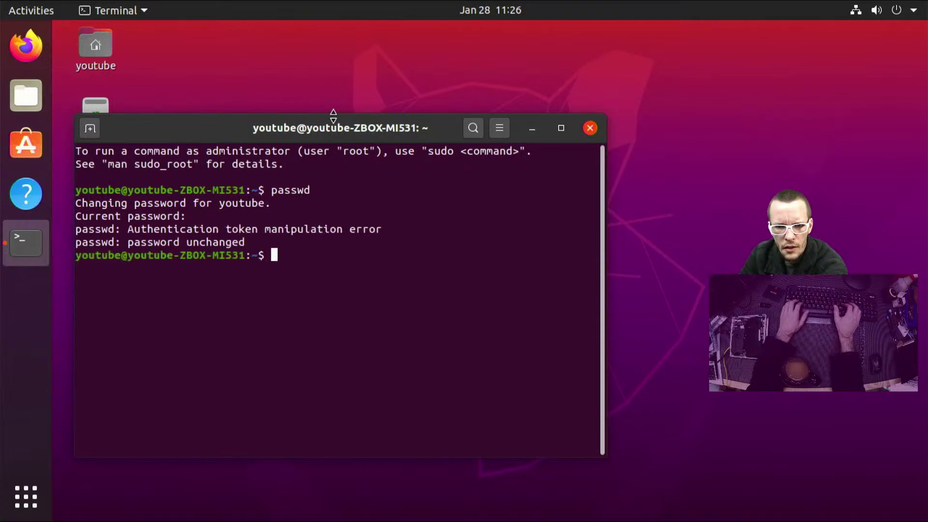
pyautogui.press('Up')
pyautogui.press('Return')
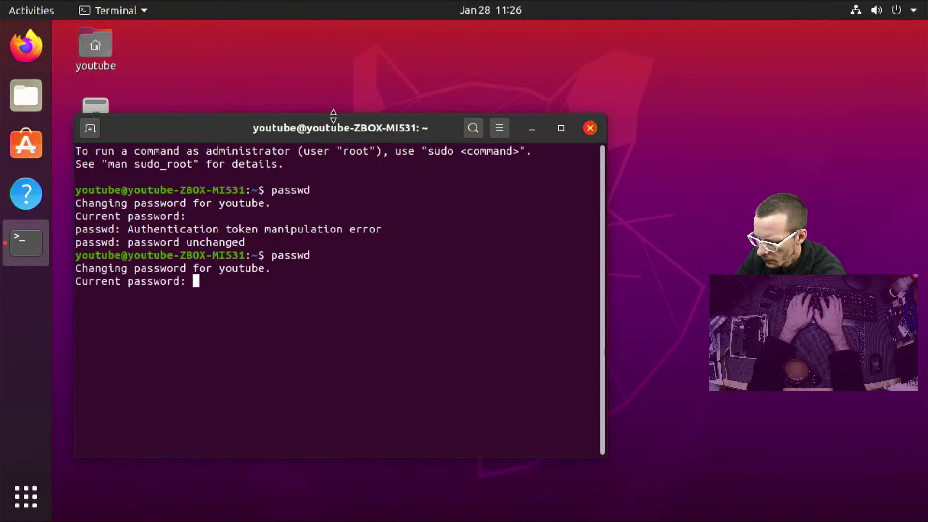
pyautogui.press('Return')
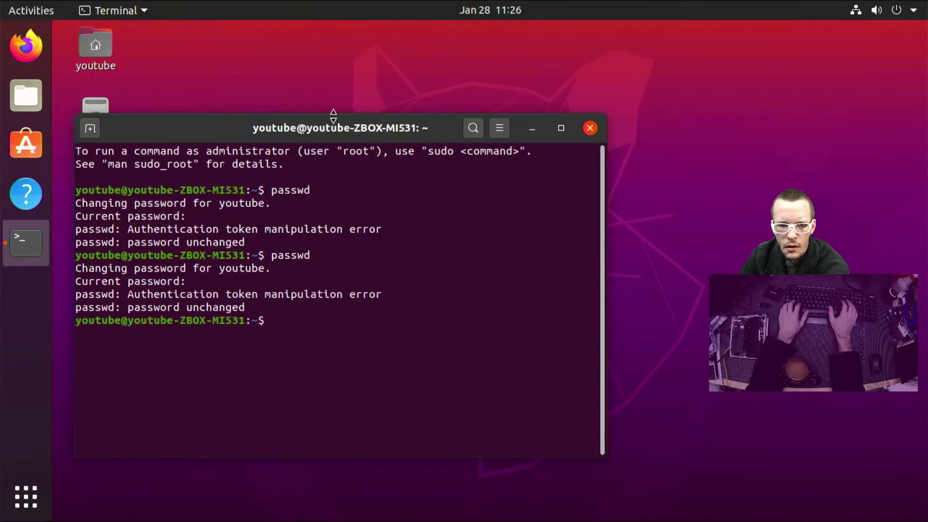
pyautogui.press('Up')
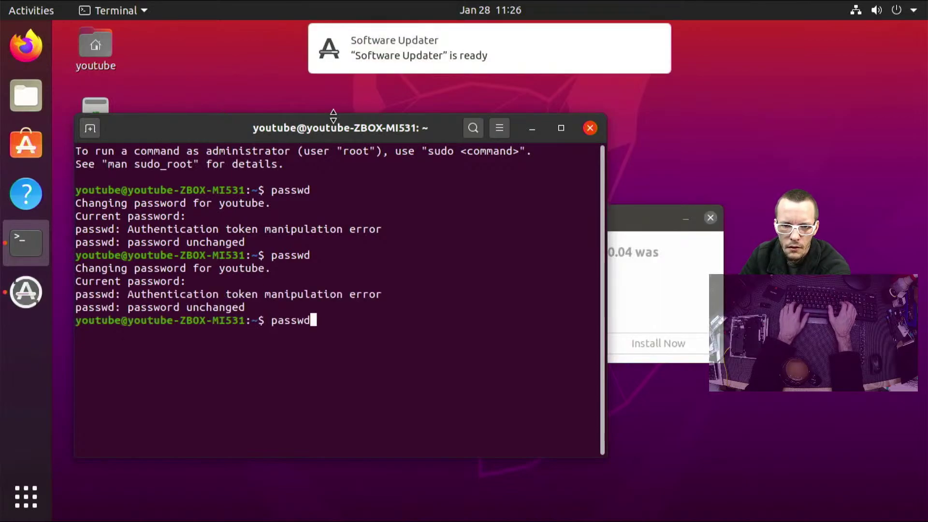
pyautogui.press('Return')
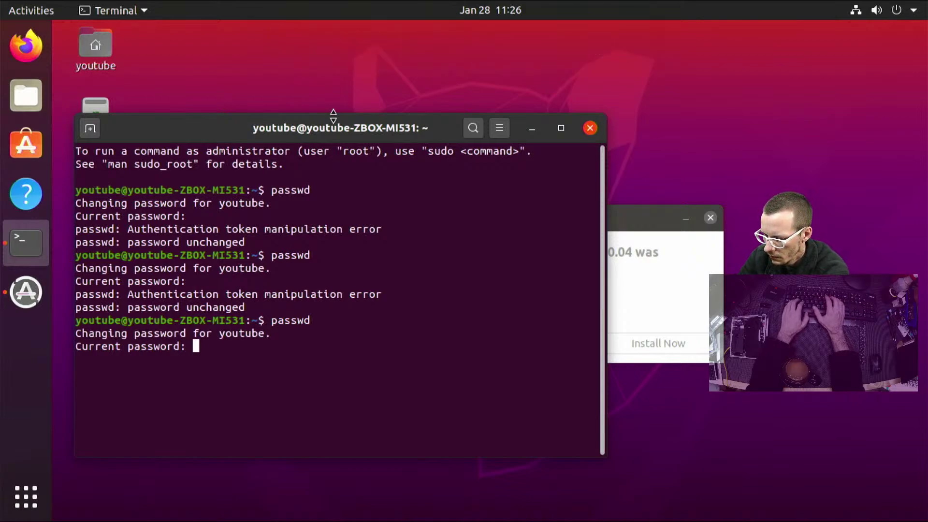
pyautogui.press('Return')
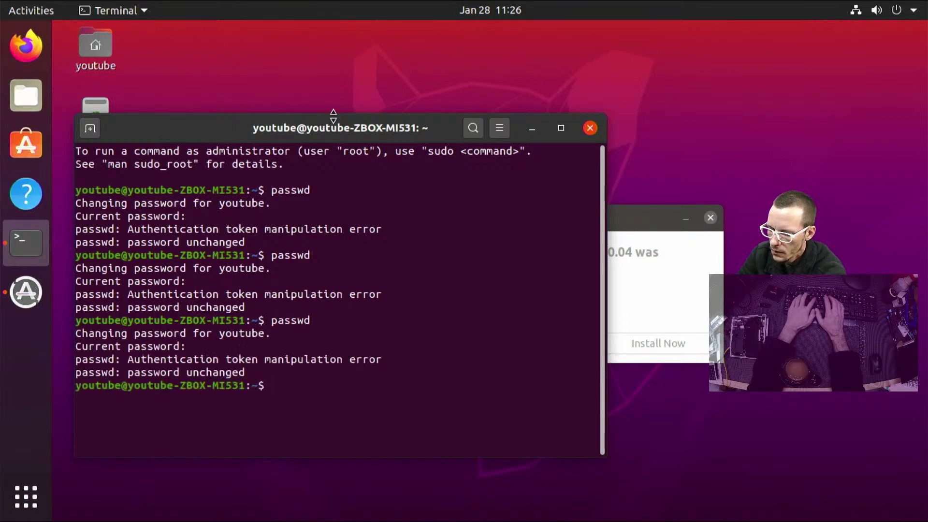
# Recall passwd from history, rerun it and submit the current password, failing again
pyautogui.press('Up')
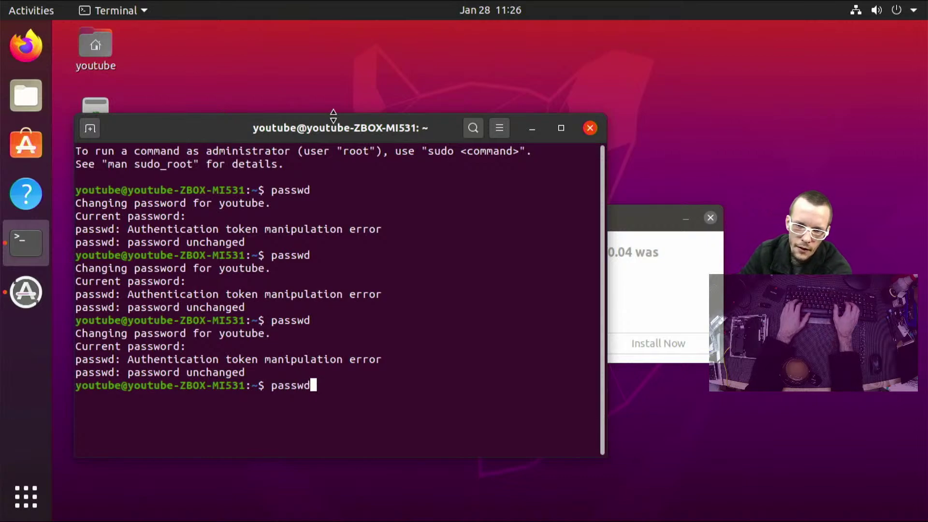
pyautogui.press('Down')
pyautogui.press('Up')
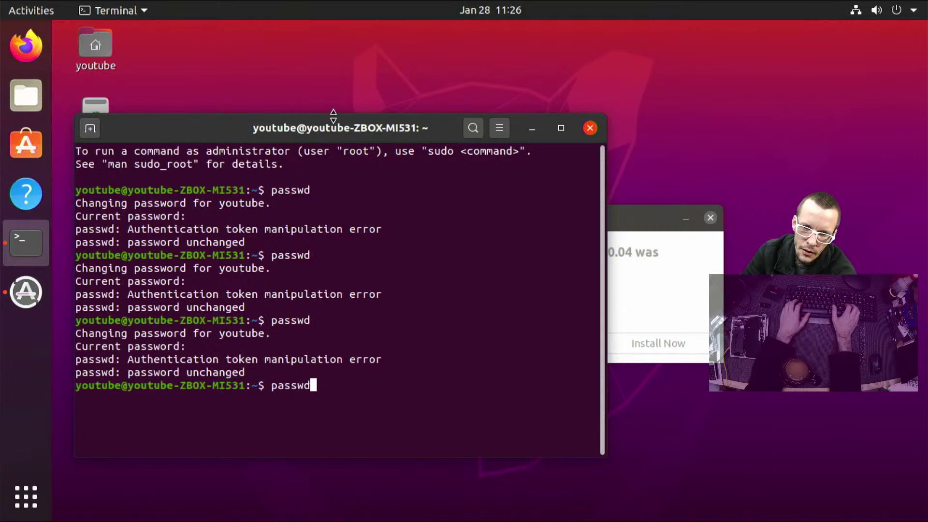
pyautogui.press('Return')
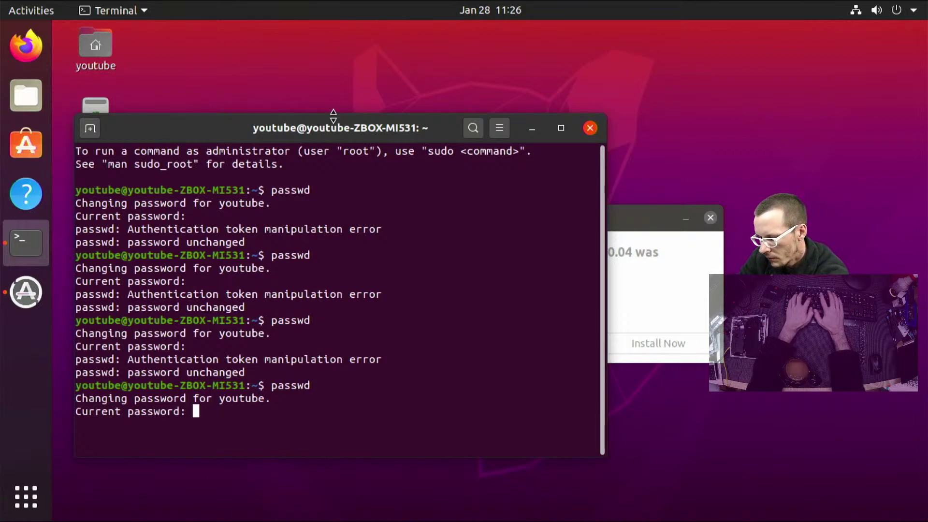
pyautogui.press('Return')
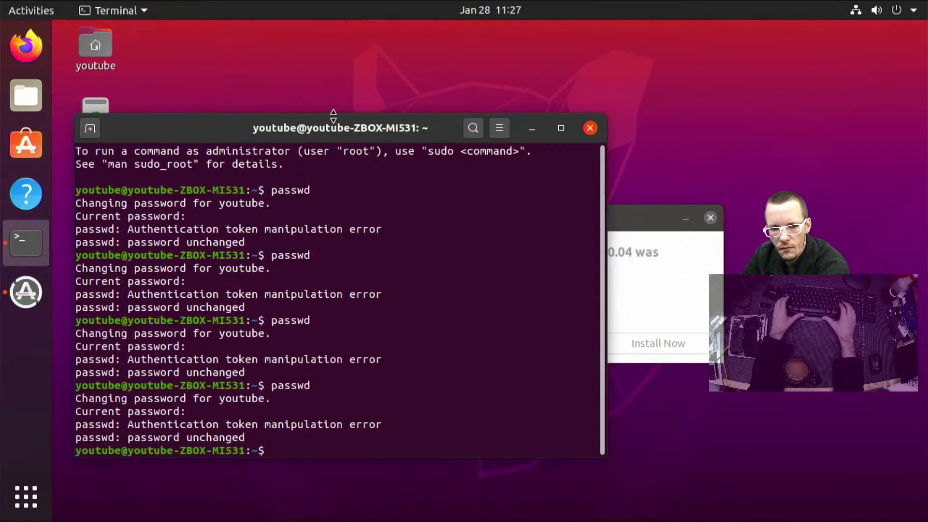
# Clear stray text from the prompt and start passwd again, leaving it at the current-password prompt
pyautogui.write('asd')
pyautogui.press('BackSpace')
pyautogui.press('BackSpace')
pyautogui.press('BackSpace')
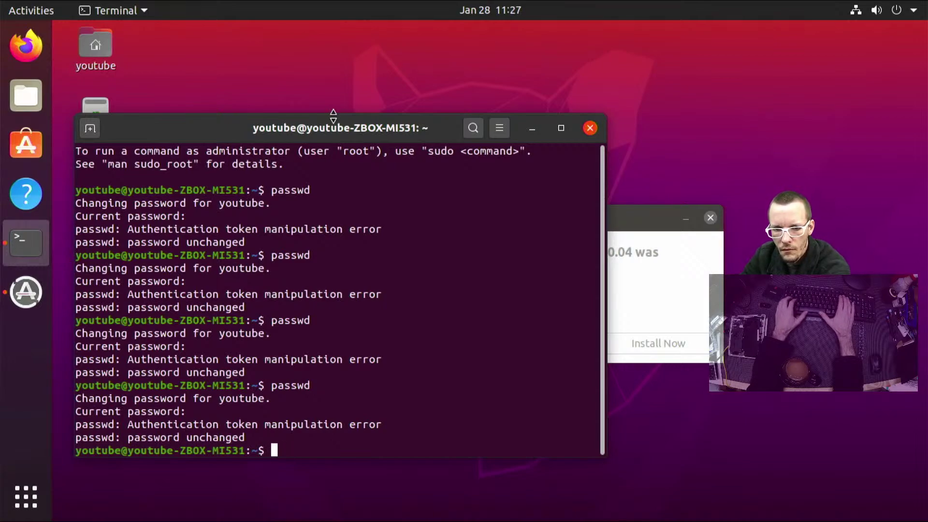
pyautogui.write('You')
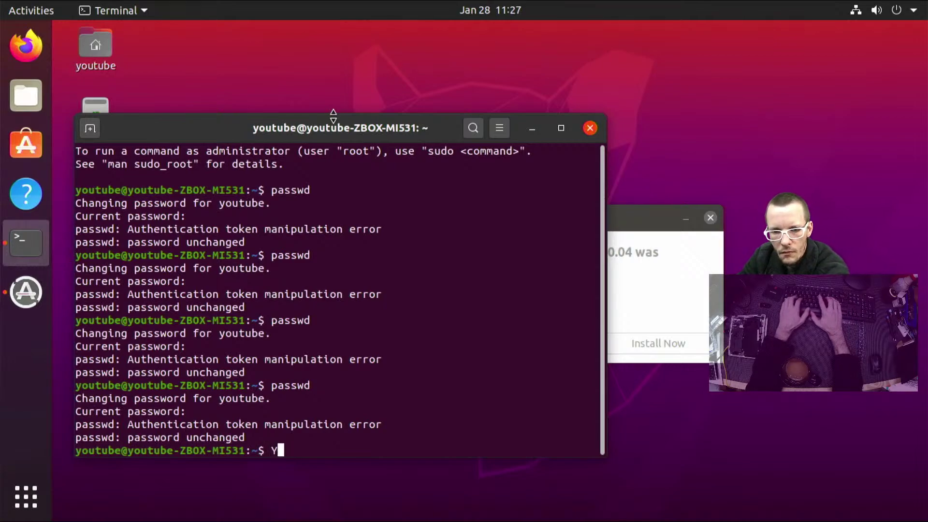
pyautogui.press('BackSpace')
pyautogui.press('BackSpace')
pyautogui.press('BackSpace')
pyautogui.write('passwd')
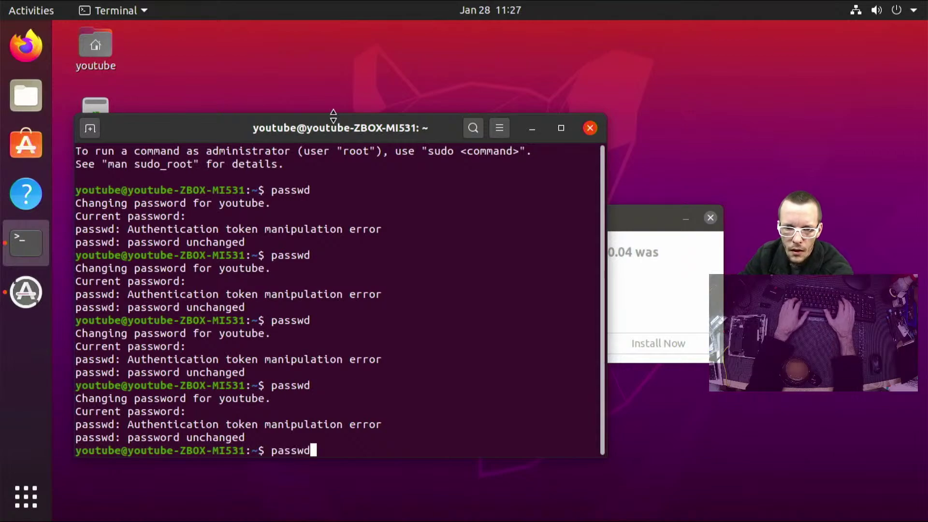
pyautogui.press('Return')
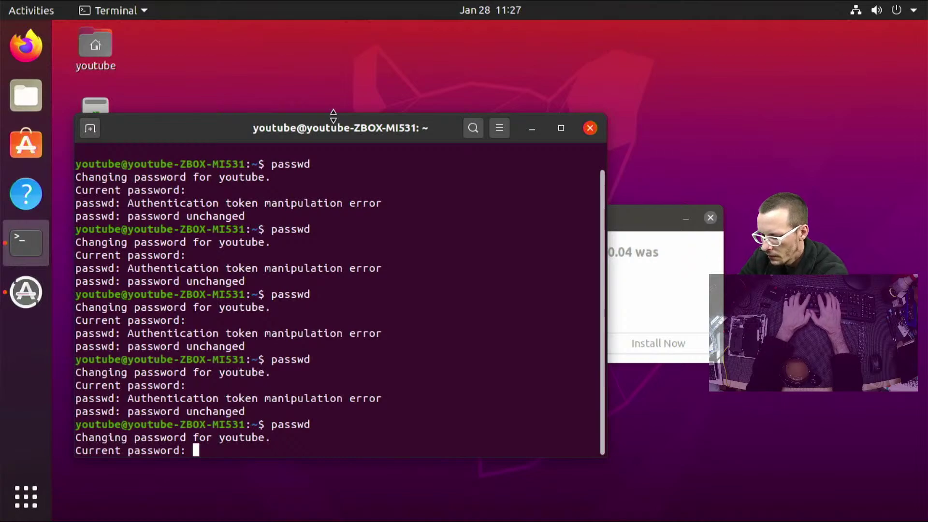
# Change the account password by entering the current password, then the new one twice
pyautogui.press('Return')
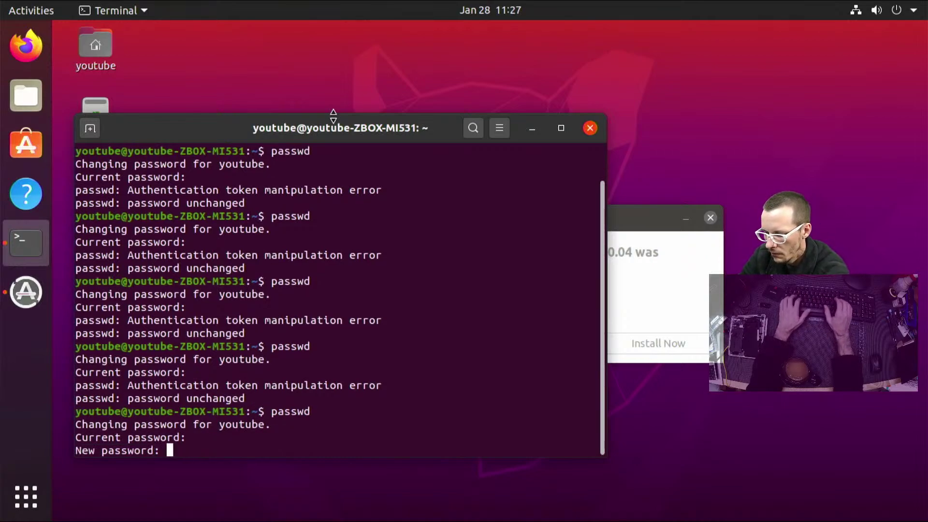
pyautogui.press('Return')
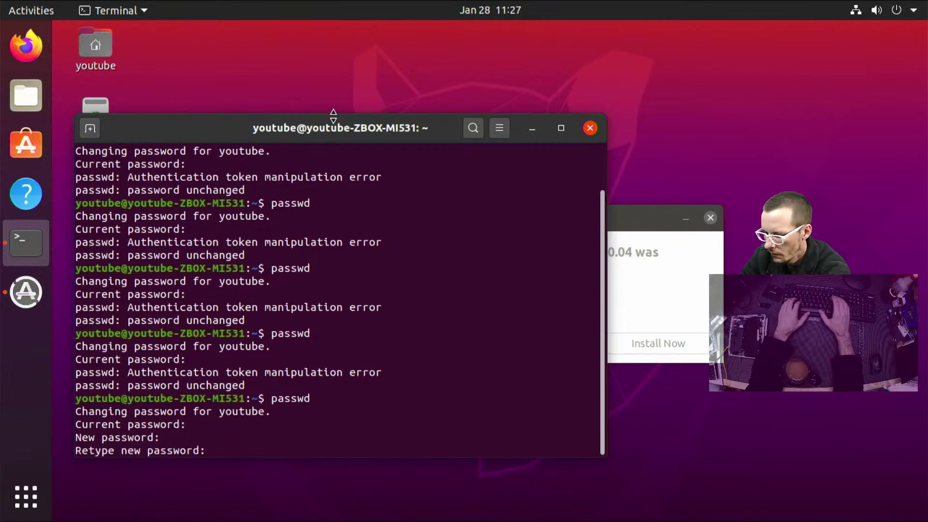
pyautogui.press('Return')
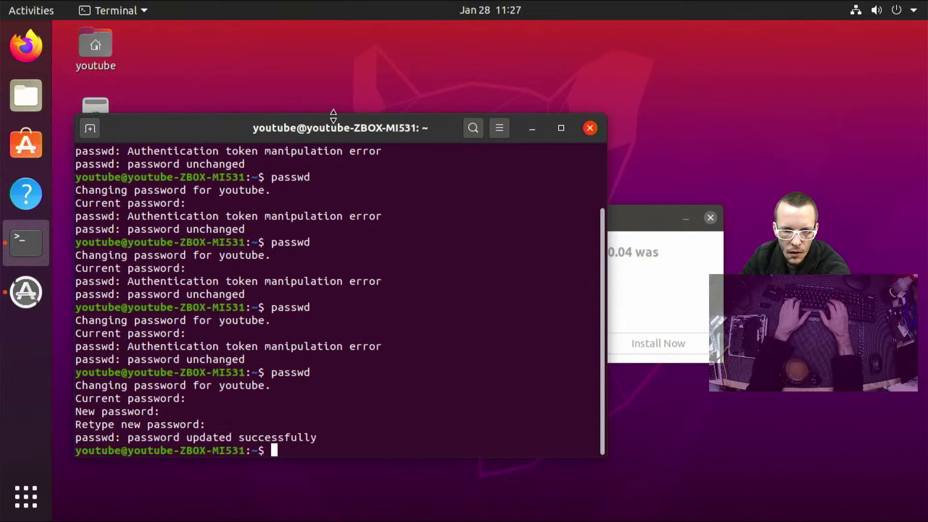
# Rerun passwd, abort it with Ctrl+C, and clear the prompt
pyautogui.press('Up')
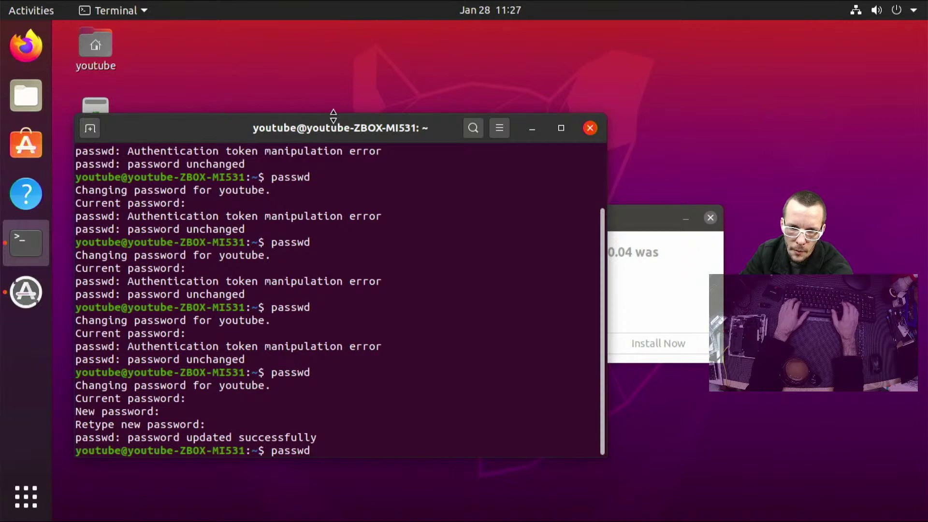
pyautogui.press('Return')
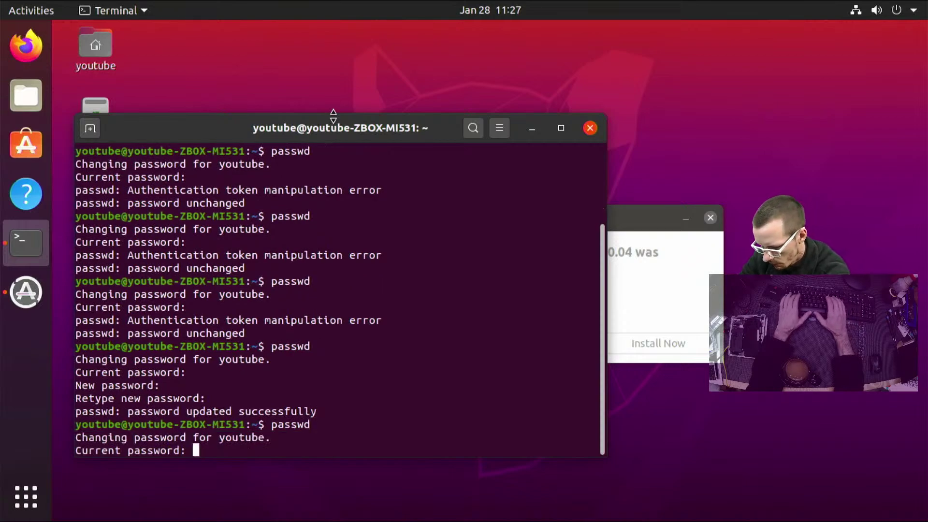
pyautogui.press('Return')
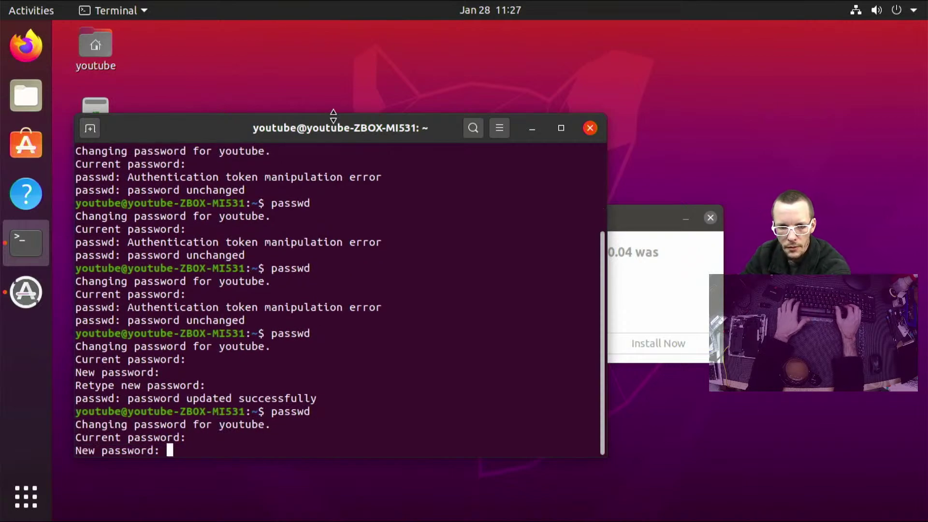
pyautogui.press('Return')
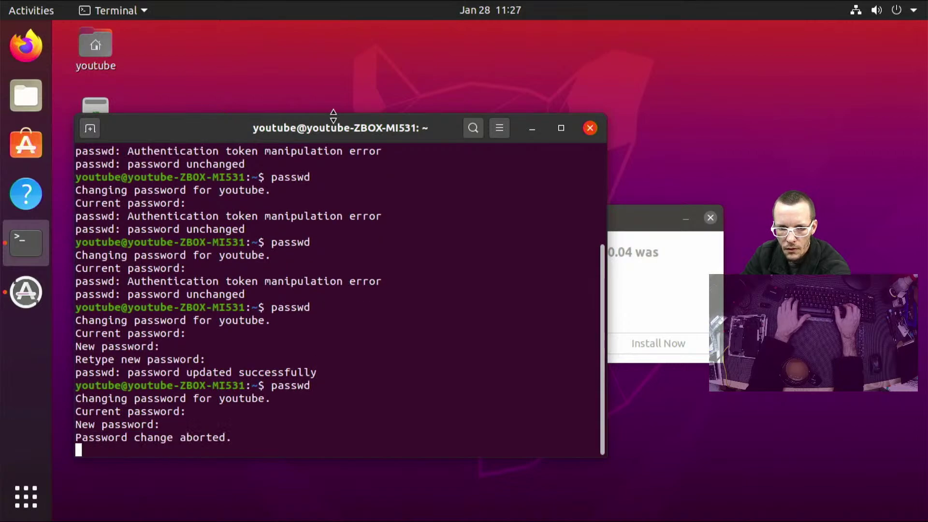
pyautogui.hotkey('ctrl', 'c')
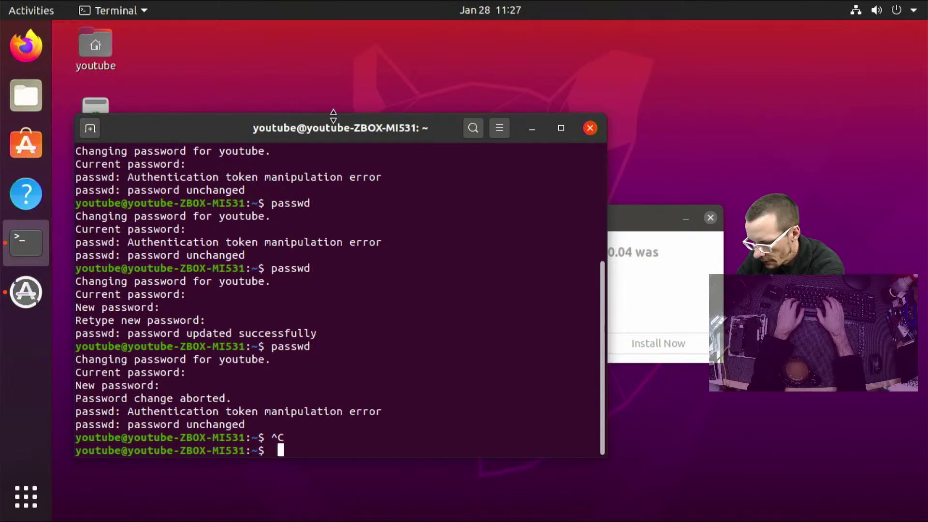
pyautogui.write('pa')
pyautogui.press('BackSpace')
pyautogui.press('BackSpace')
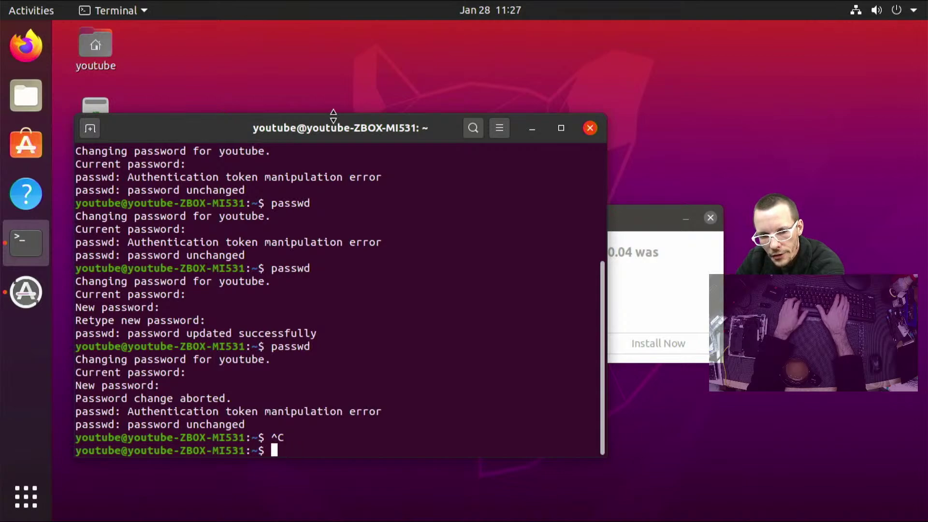
# Test administrator access by running sudo ls with the account password
pyautogui.write('sudo ls')
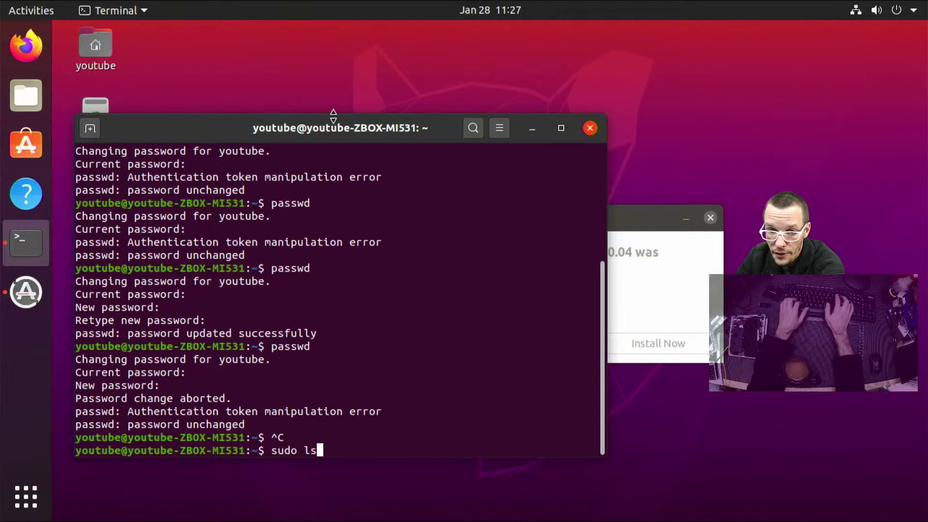
pyautogui.press('Return')
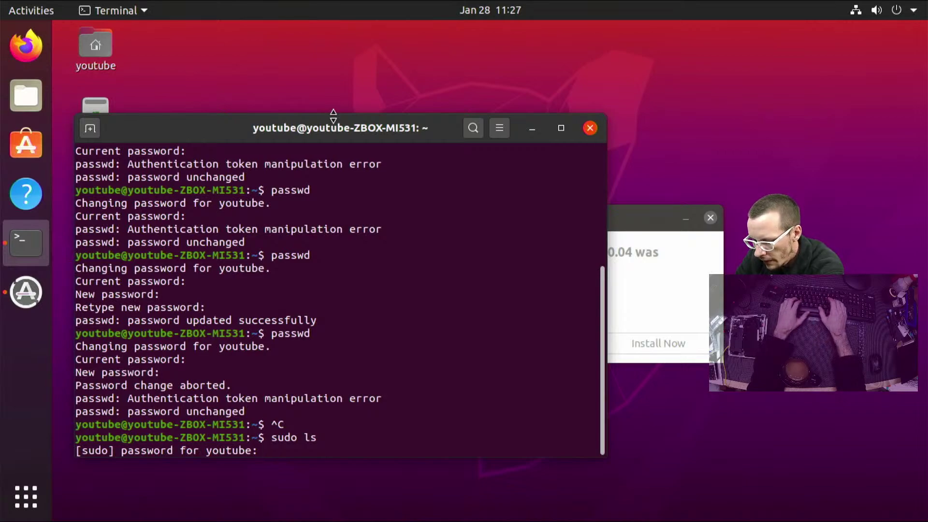
pyautogui.press('Return')
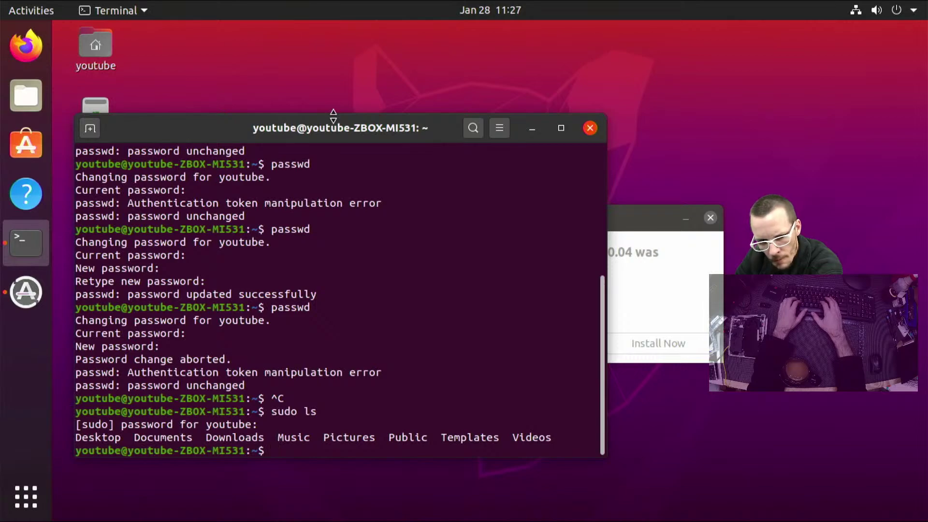
# Refresh the package lists with sudo apt update, fixing the typos in the command
pyautogui.write('sudo a[t=get')
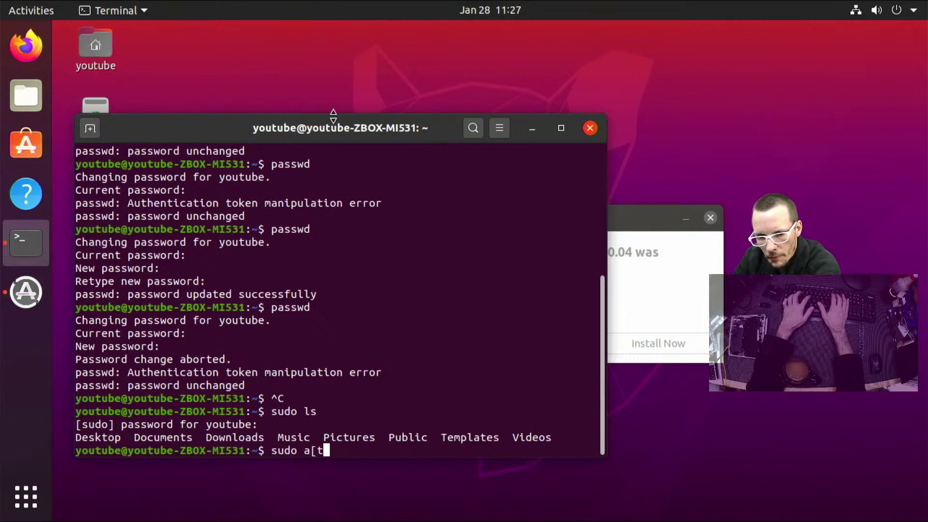
pyautogui.press('BackSpace')
pyautogui.press('BackSpace')
pyautogui.press('BackSpace')
pyautogui.press('BackSpace')
pyautogui.press('BackSpace')
pyautogui.press('BackSpace')
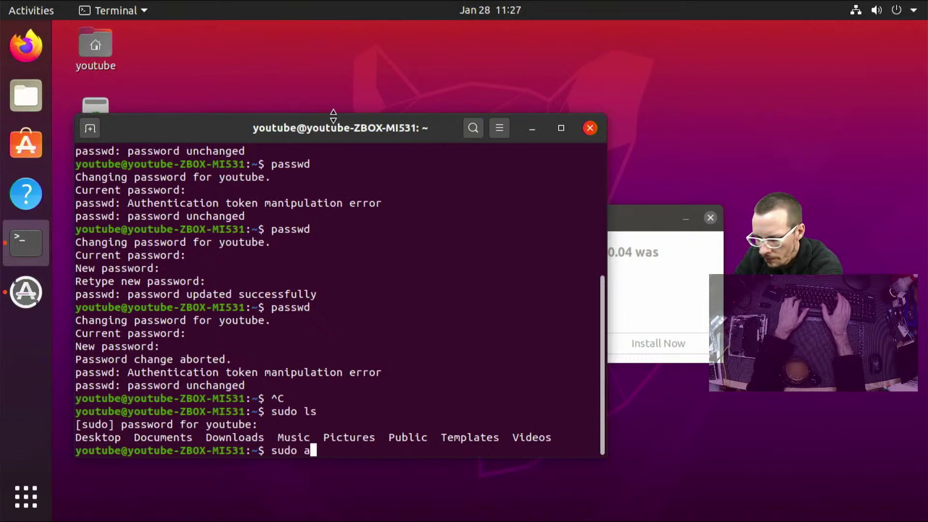
pyautogui.write('pet')
pyautogui.press('BackSpace')
pyautogui.press('BackSpace')
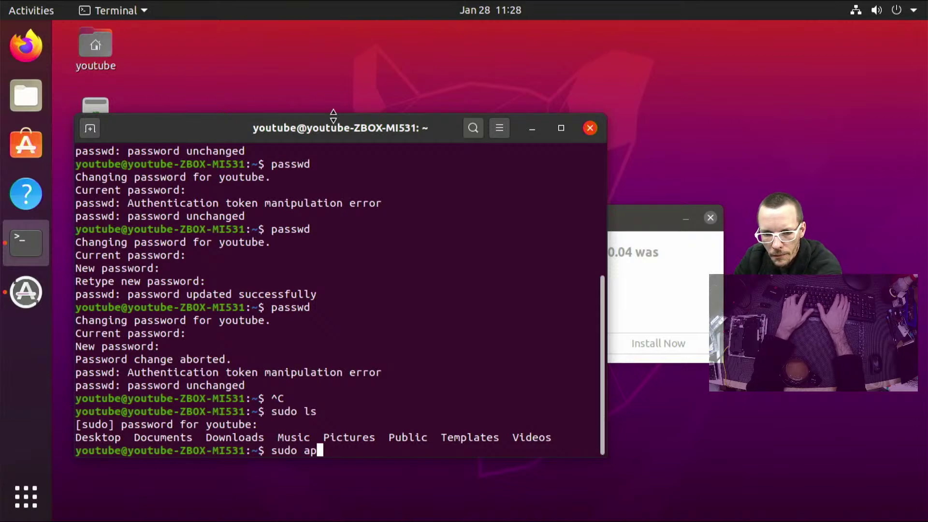
pyautogui.write('t updatge')
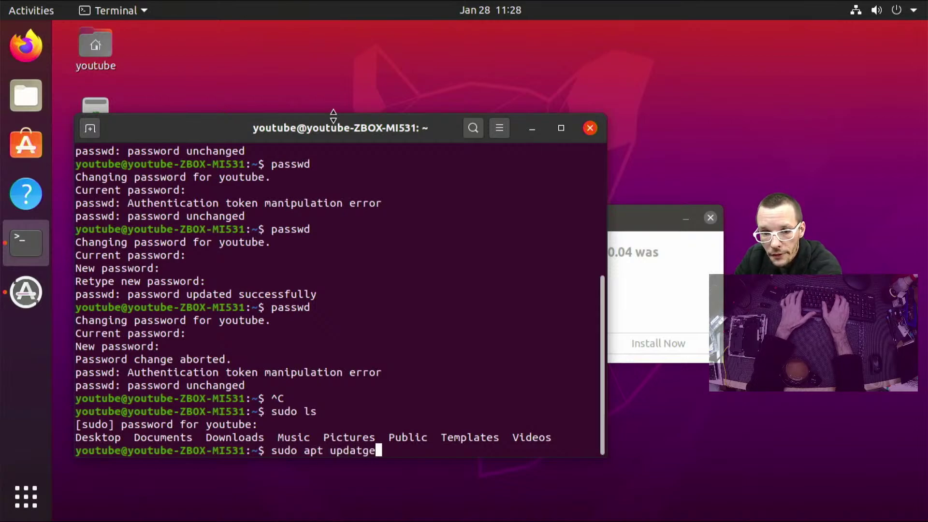
pyautogui.press('Return')
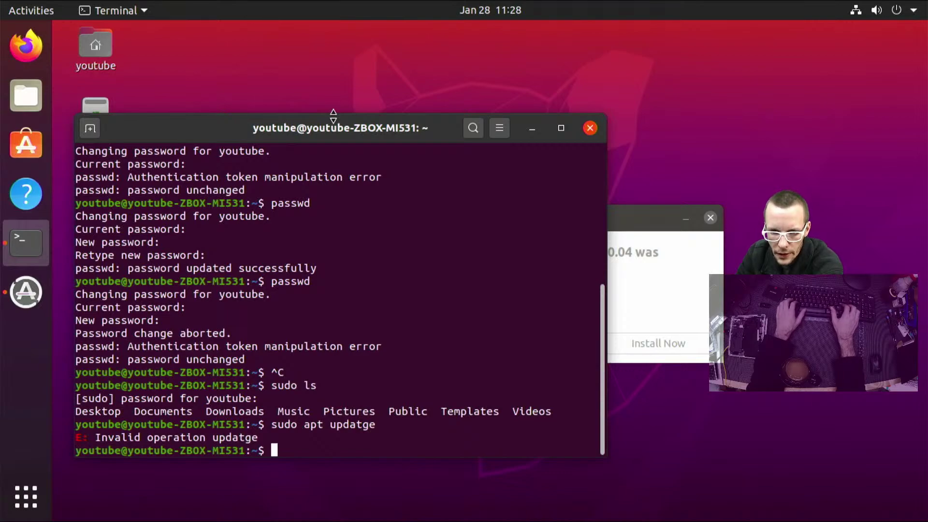
pyautogui.press('Up')
pyautogui.press('BackSpace')
pyautogui.press('BackSpace')
pyautogui.write('e')
pyautogui.press('Return')
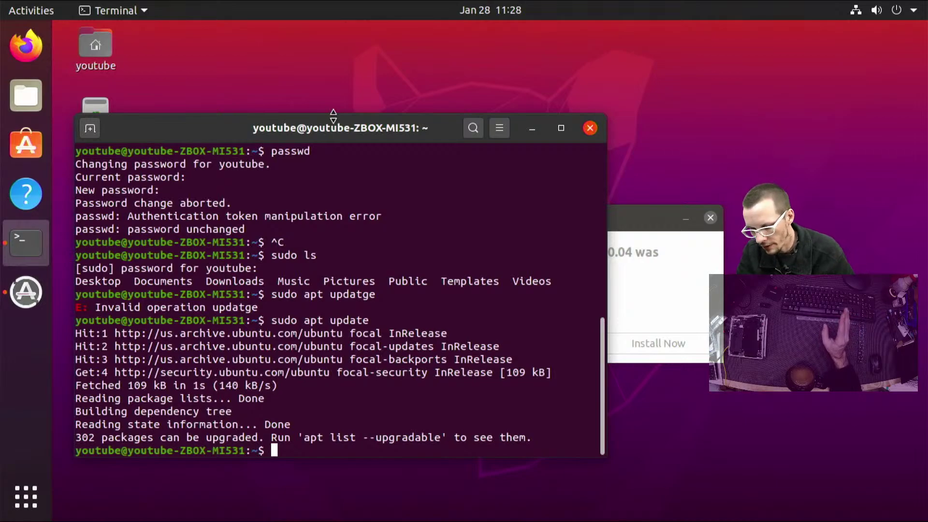
# Edit the recalled command into sudo apt upgrade at the prompt
pyautogui.press('Up')
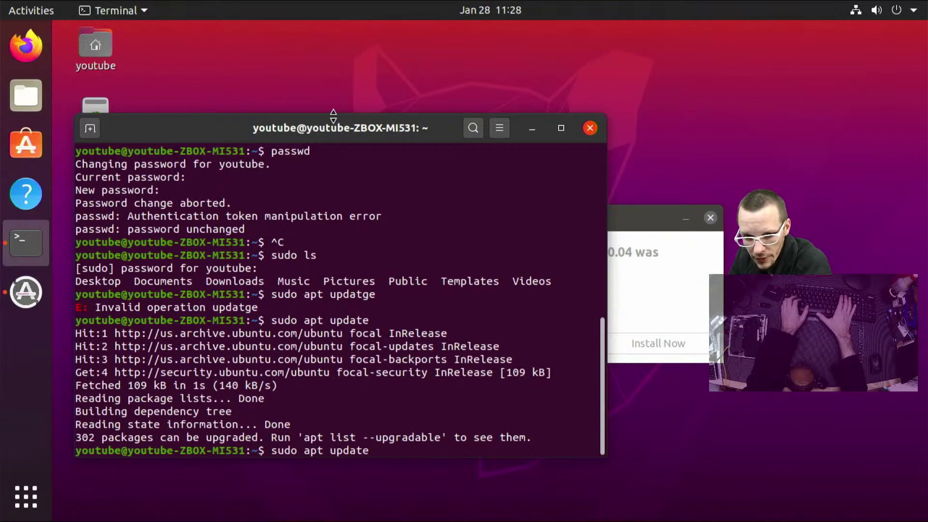
pyautogui.press('BackSpace')
pyautogui.press('BackSpace')
pyautogui.press('BackSpace')
pyautogui.press('BackSpace')
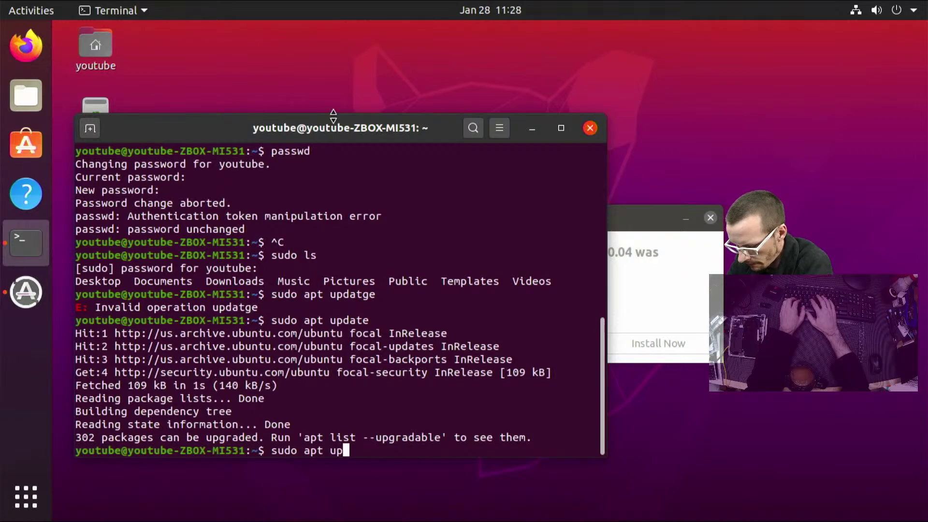
pyautogui.write('grade')
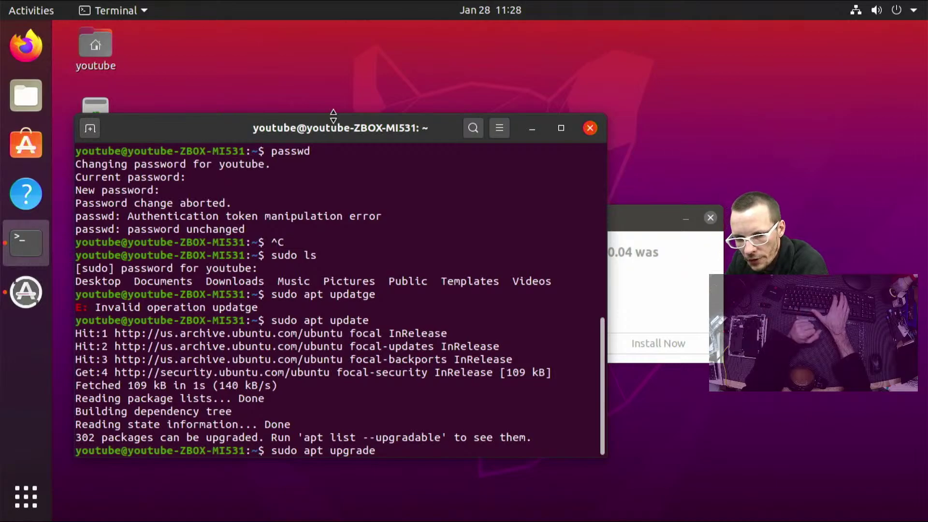
# Run sudo apt upgrade, which lists 302 packages to upgrade
pyautogui.press('Return')
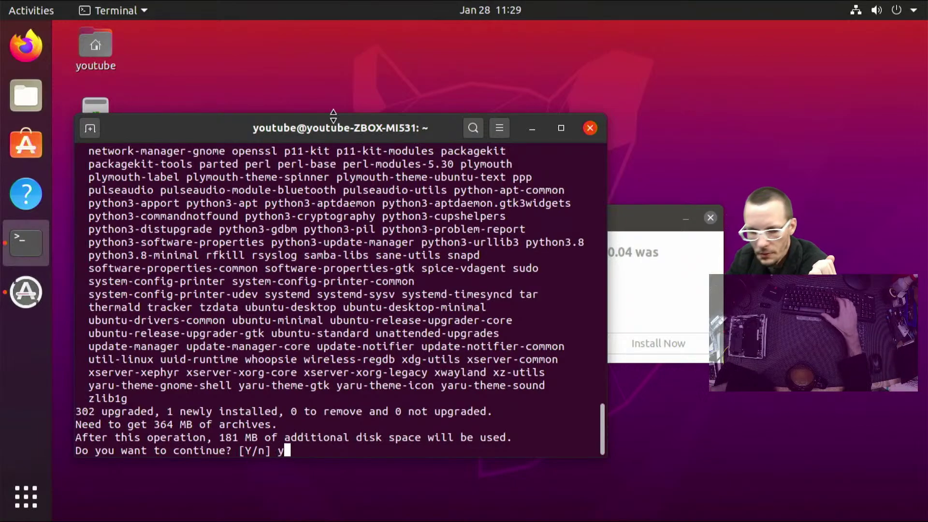
# Answer y at the continue prompt so the 302 upgrades download and install
pyautogui.write('y')
pyautogui.press('Return')
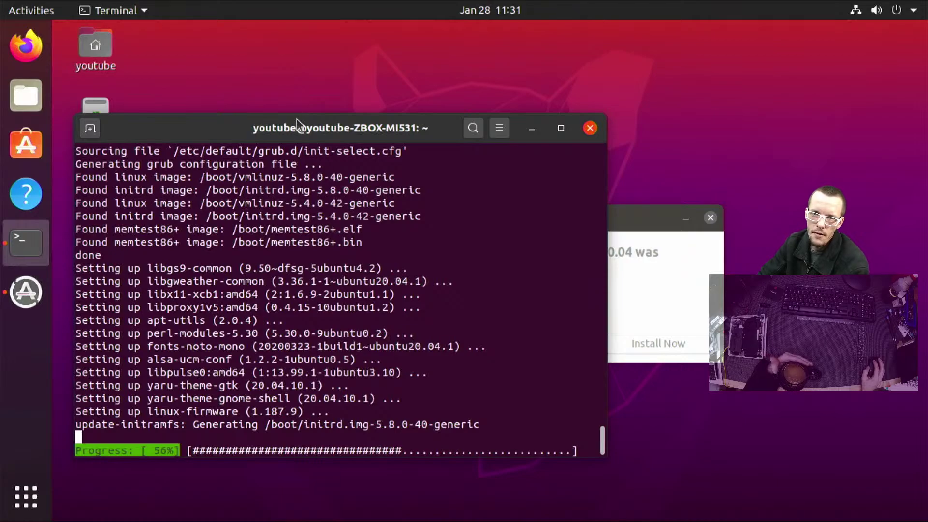
# Launch Firefox beside the terminal and search Google for 'nvm nodejs'
pyautogui.moveTo(297, 120); pyautogui.dragTo(374, 63)
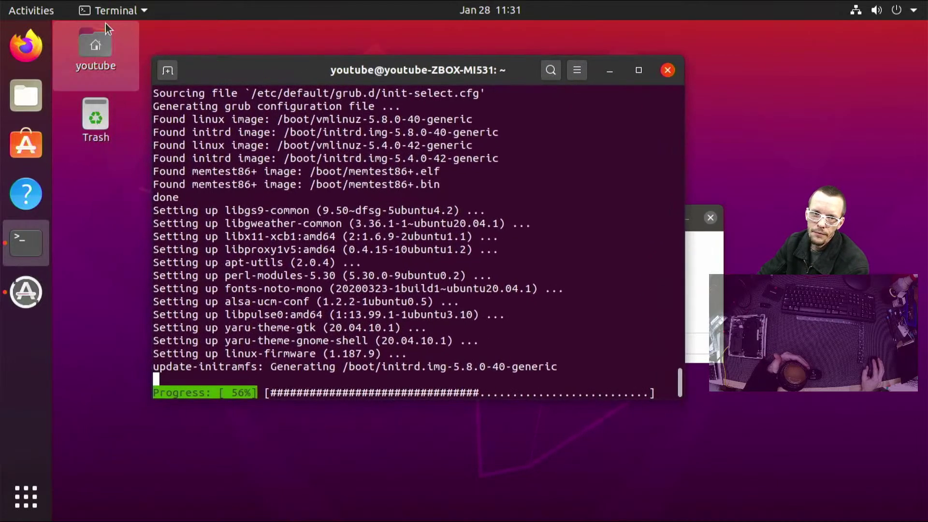
pyautogui.click(27, 56)
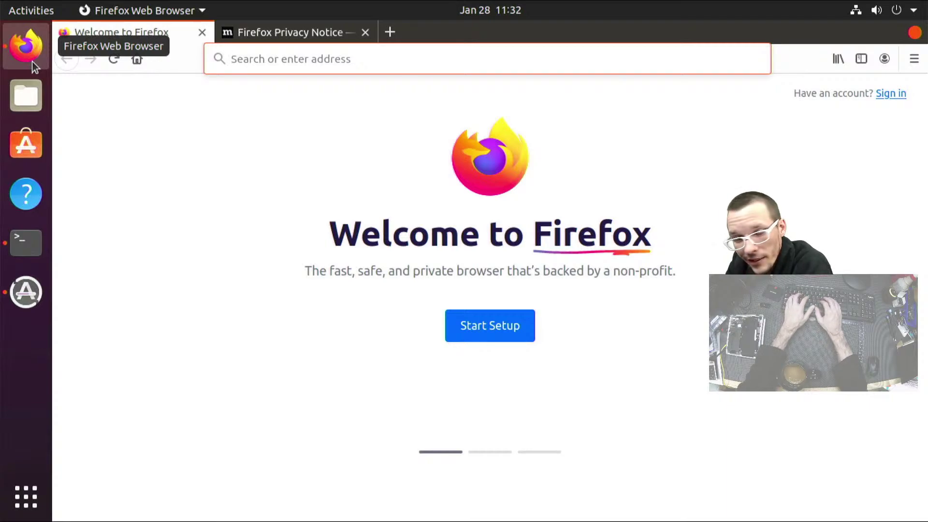
pyautogui.write('yo')
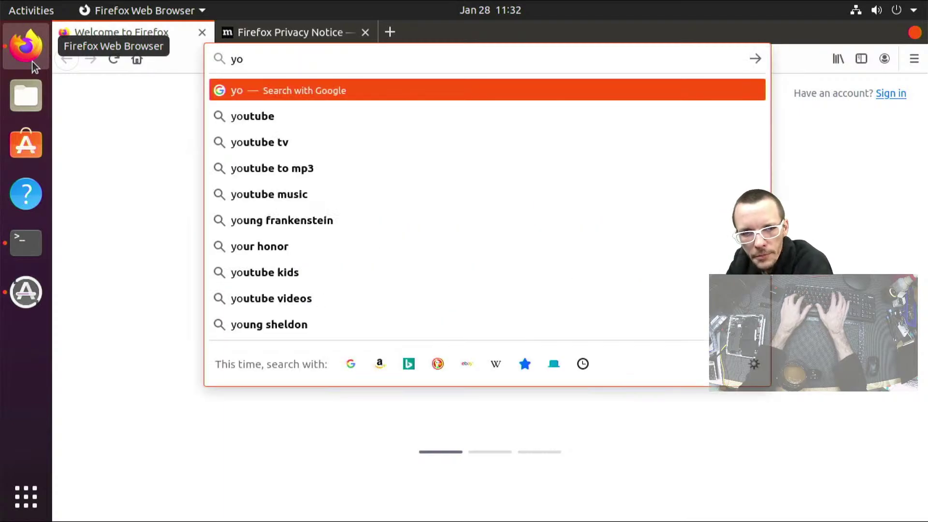
pyautogui.press('BackSpace')
pyautogui.press('BackSpace')
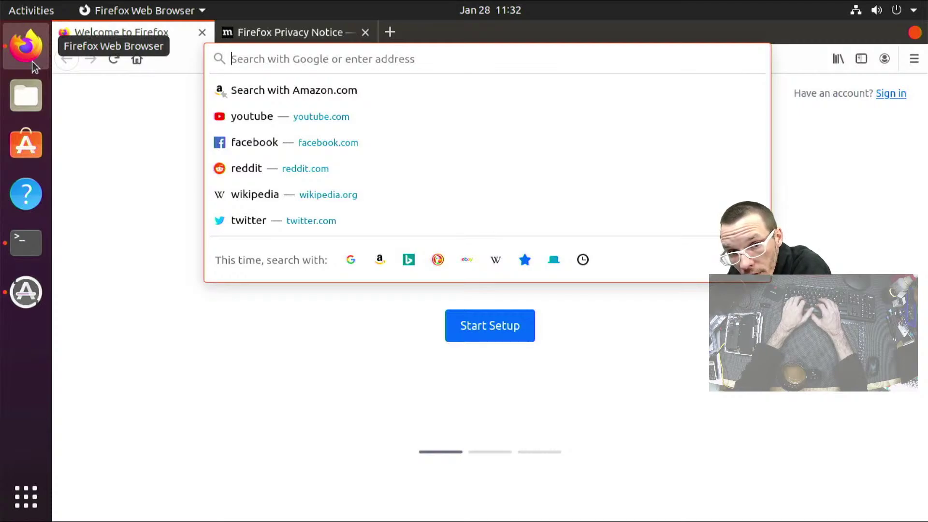
pyautogui.write('google.com')
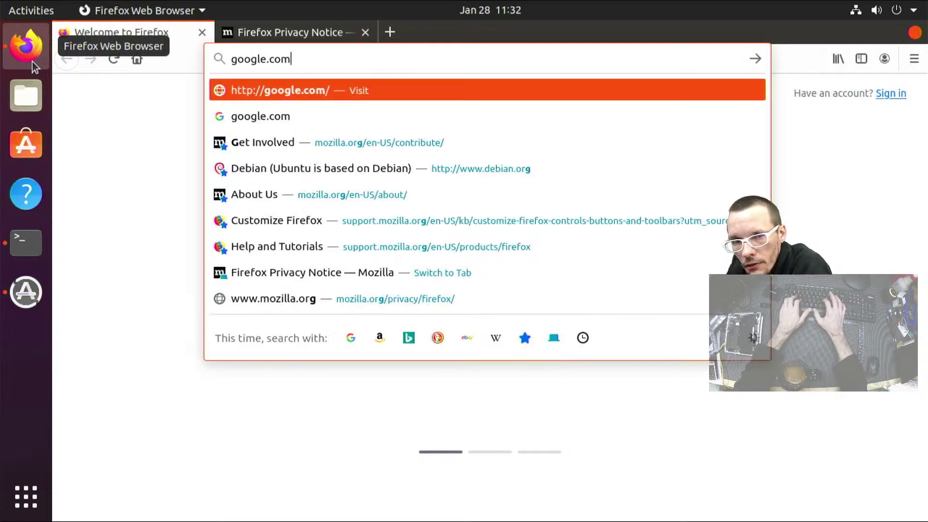
pyautogui.press('Return')
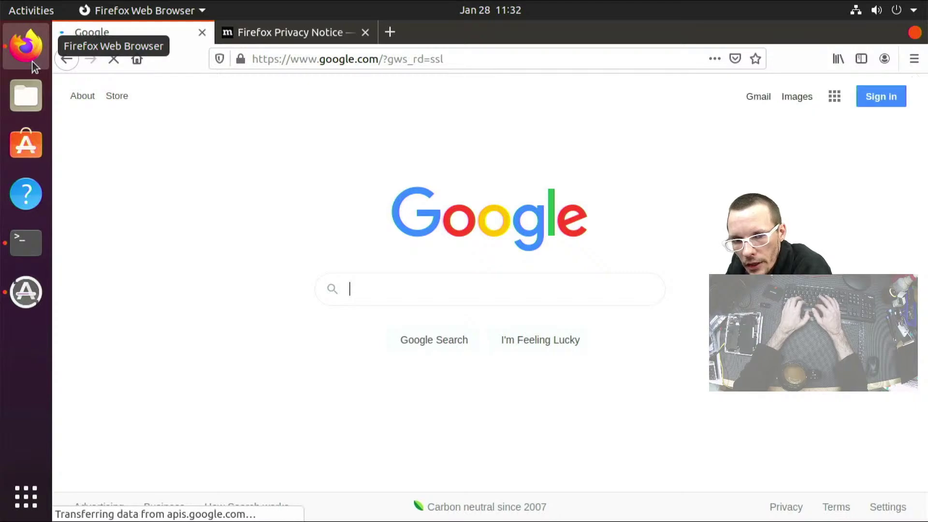
pyautogui.write('nvm nodejs')
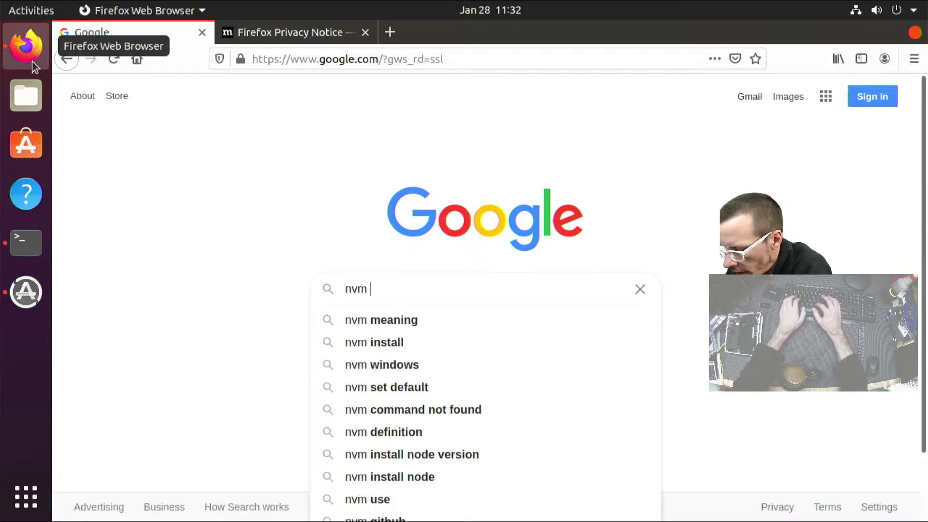
pyautogui.press('Return')
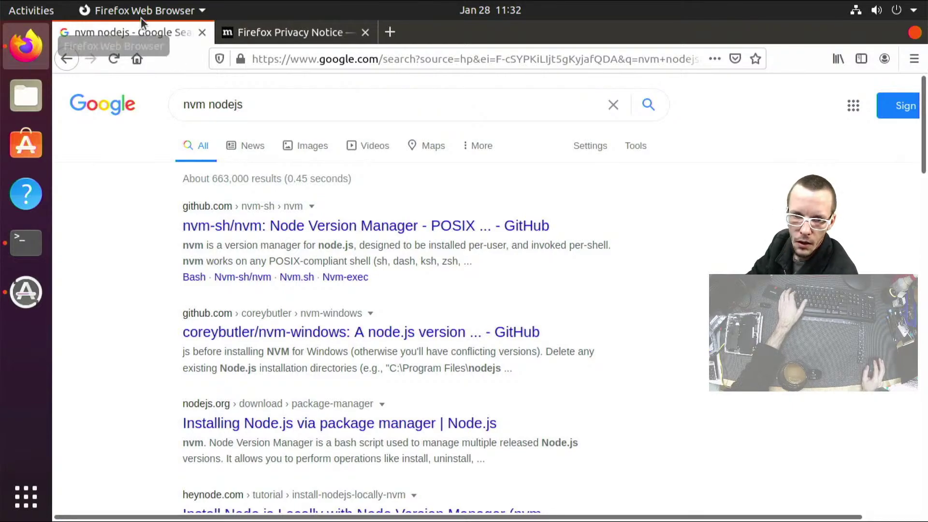
# Open the nvm-sh/nvm GitHub page and copy the wget command from Install & Update Script
pyautogui.click(340, 228)
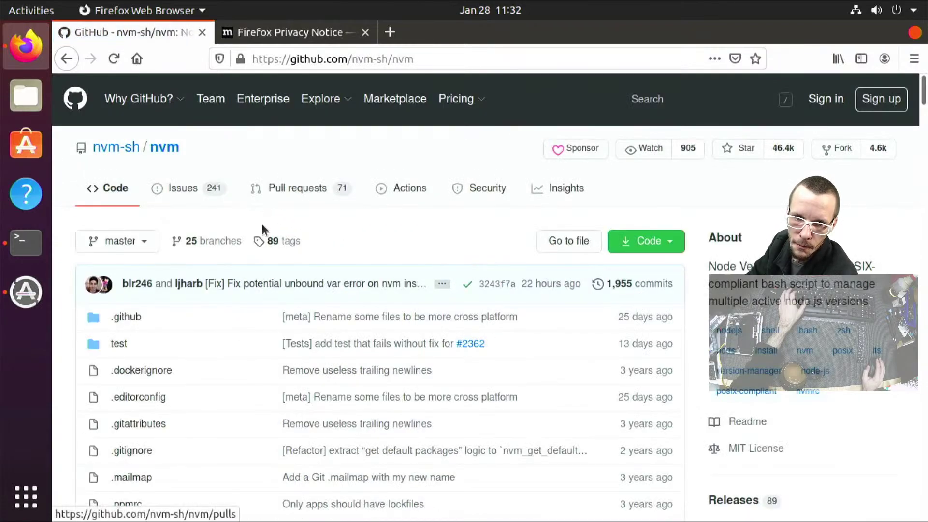
pyautogui.scroll(-2, 263, 234)
pyautogui.scroll(-2, 265, 235)
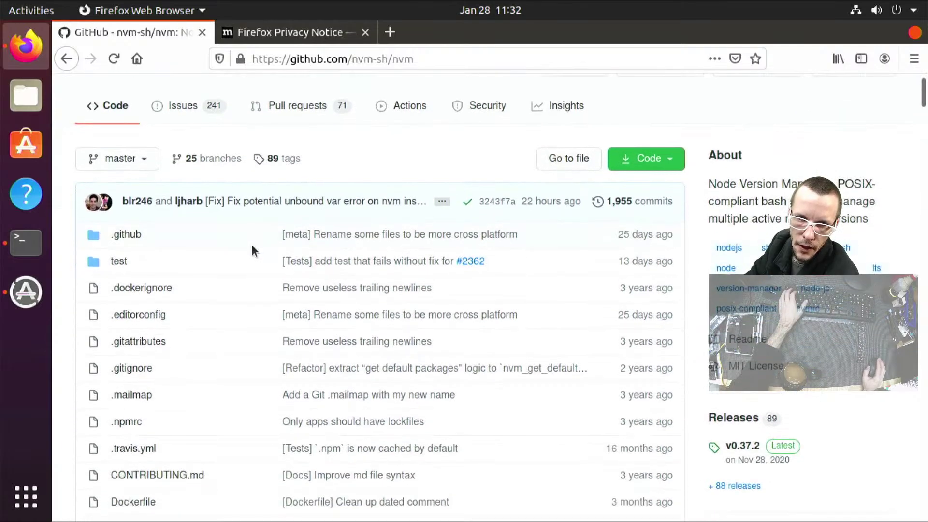
pyautogui.scroll(-12, 393, 174)
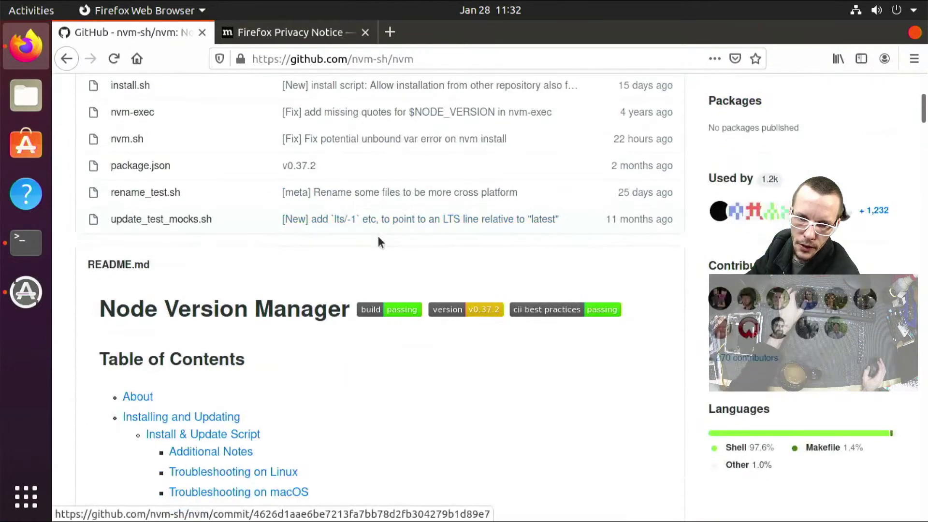
pyautogui.scroll(-15, 346, 287)
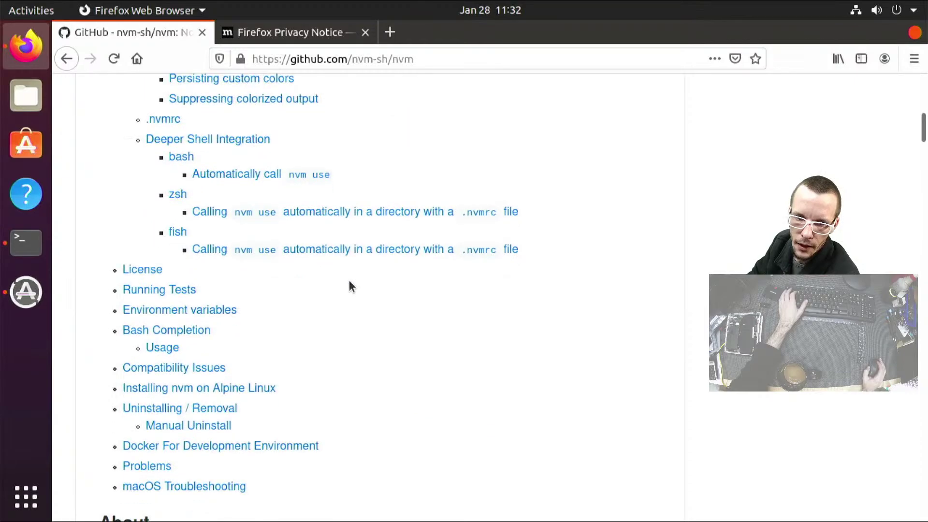
pyautogui.scroll(-18, 350, 286)
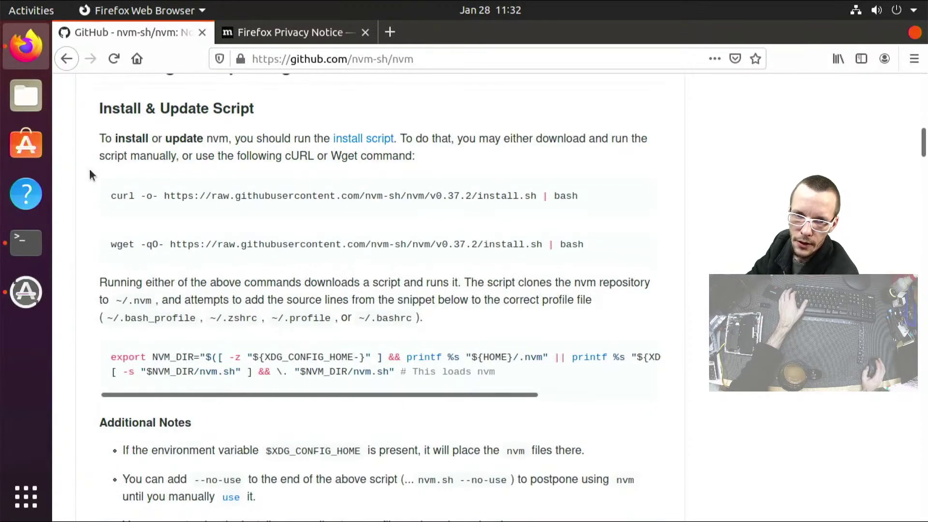
pyautogui.doubleClick(116, 244)
pyautogui.moveTo(382, 231); pyautogui.dragTo(604, 243)
pyautogui.rightClick(535, 250)
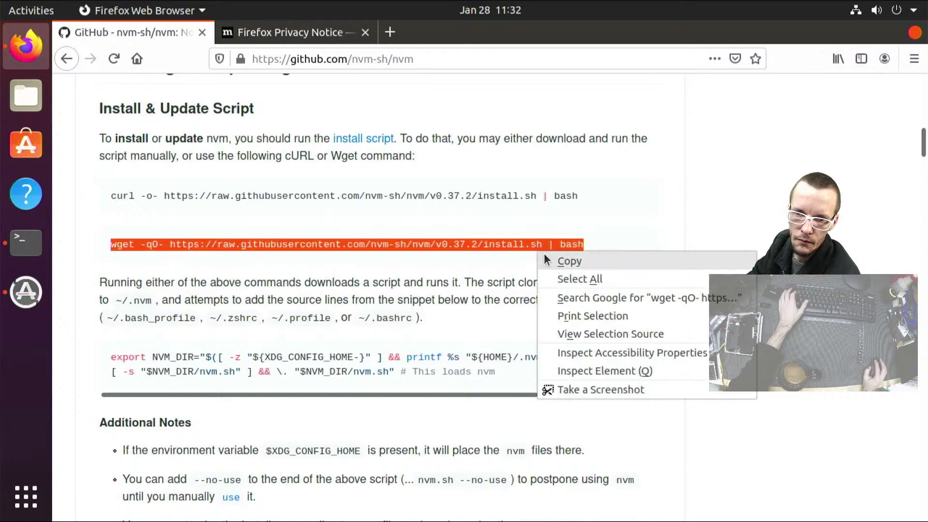
pyautogui.click(549, 260)
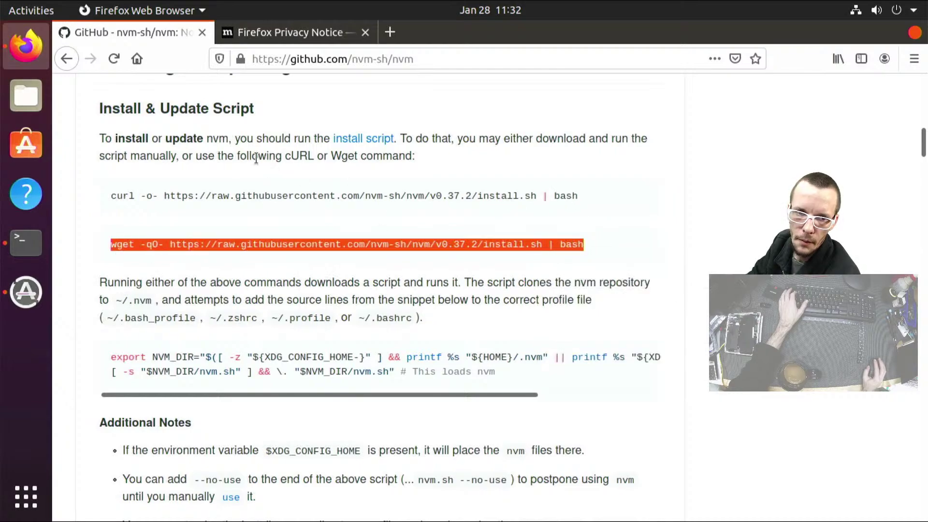
# Paste and run the nvm v0.37.2 wget install script in a new Terminal tab
pyautogui.click(24, 243)
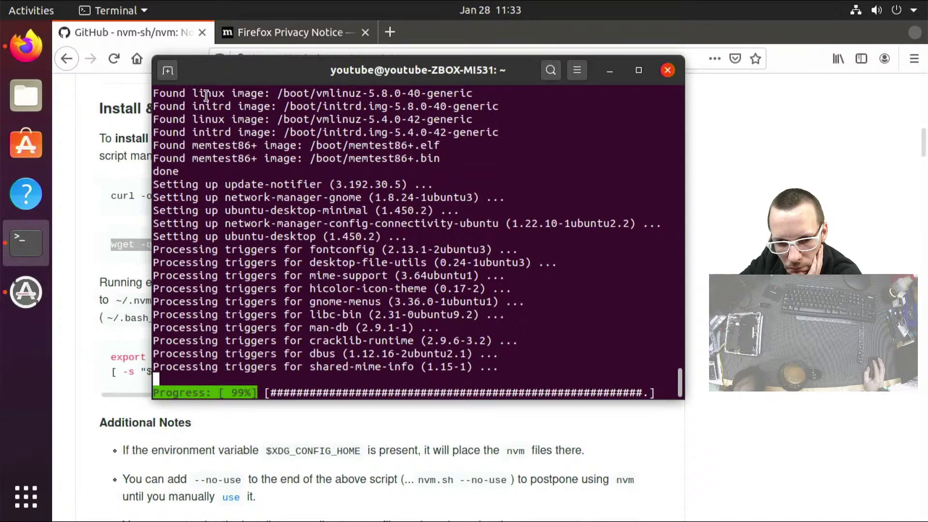
pyautogui.click(169, 73)
pyautogui.rightClick(263, 202)
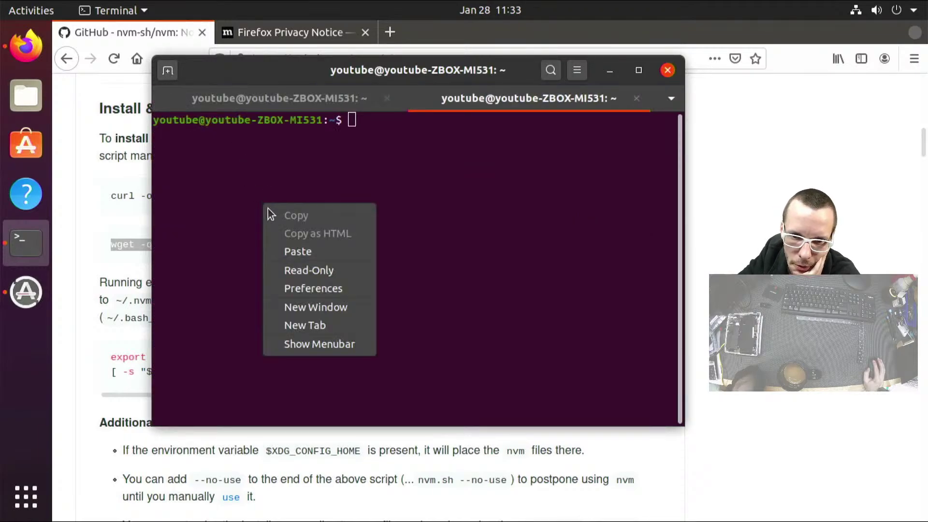
pyautogui.click(284, 248)
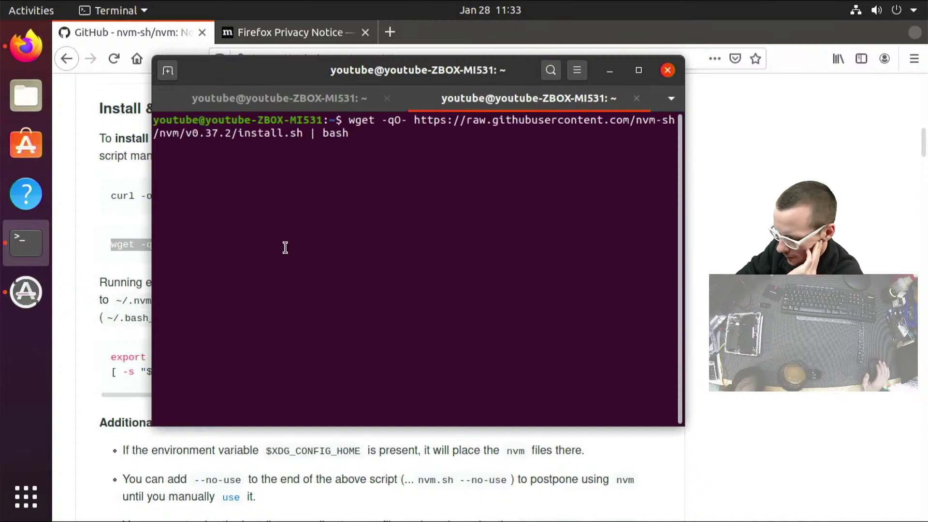
pyautogui.press('Return')
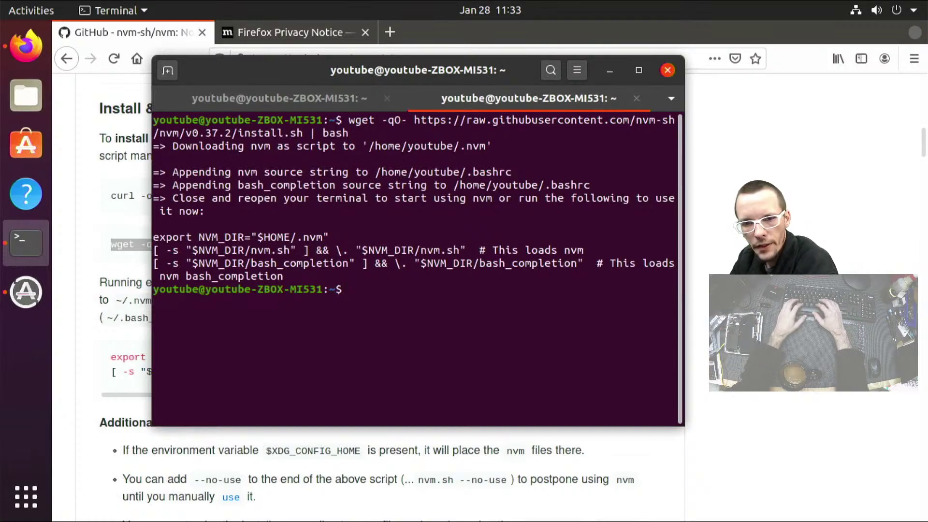
# Reopen a terminal tab so nvm loads, confirm nvm runs, and close the old upgrade tab
pyautogui.write('nvm')
pyautogui.press('Return')
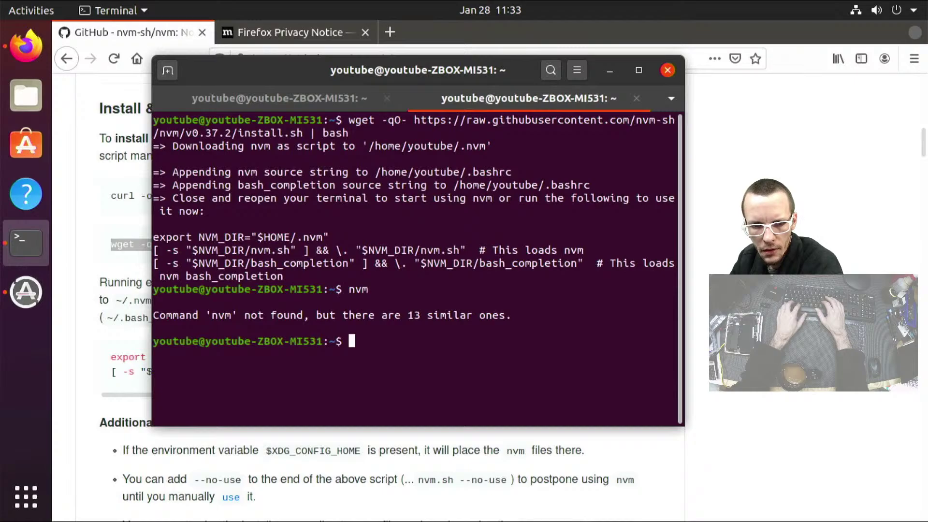
pyautogui.hotkey('ctrl', 'c')
pyautogui.hotkey('ctrl', 'd')
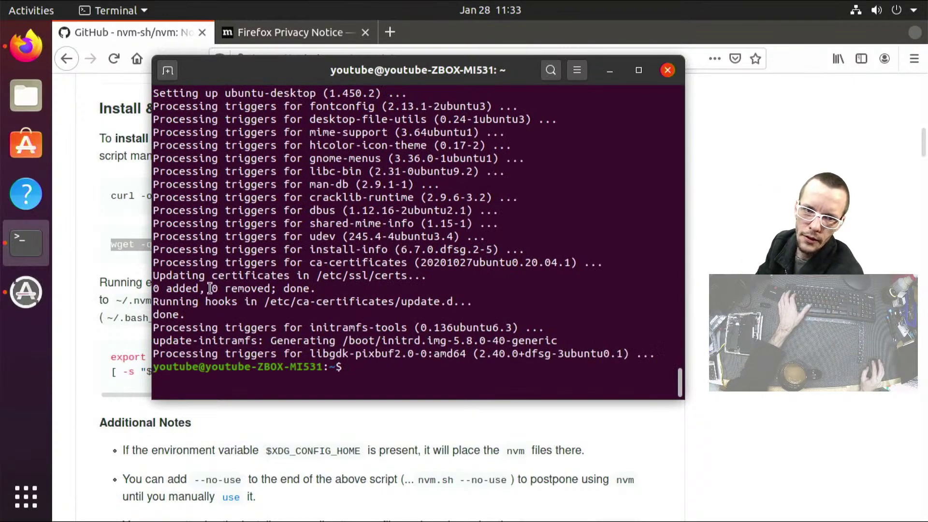
pyautogui.click(160, 72)
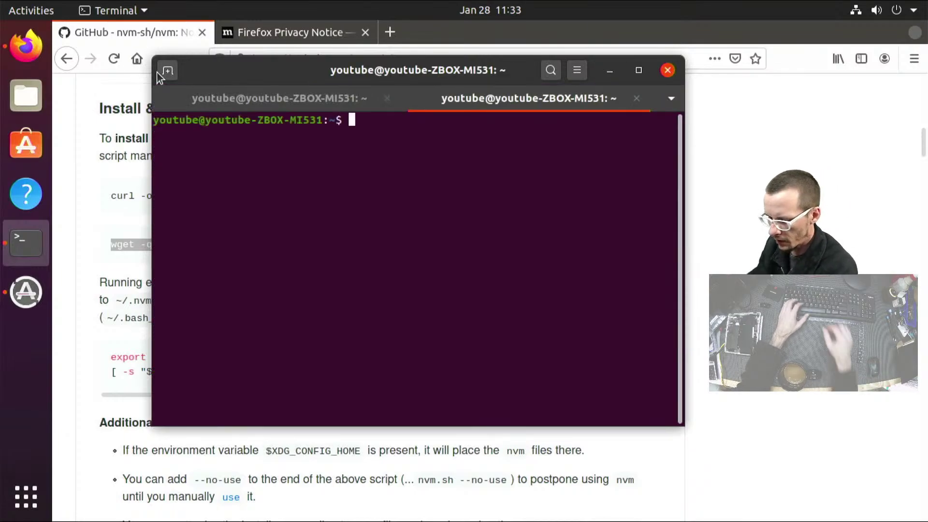
pyautogui.write('nvm')
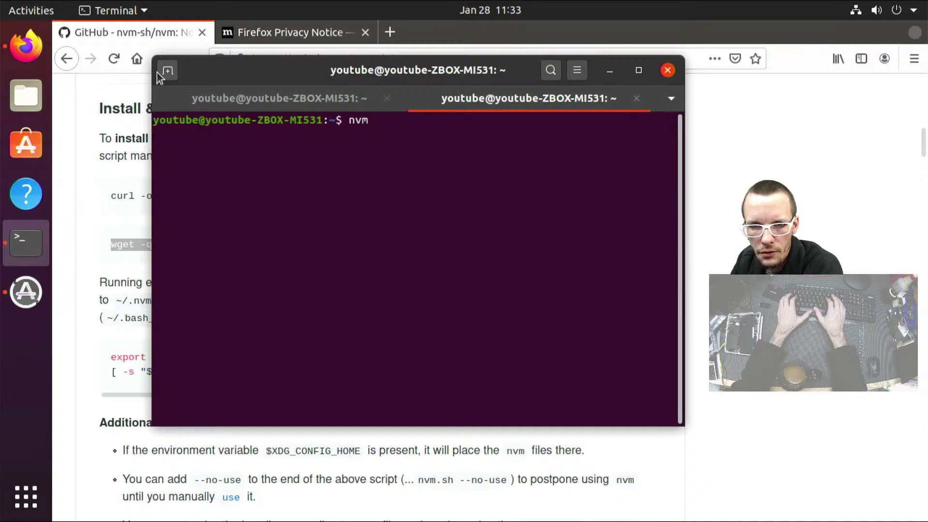
pyautogui.press('Return')
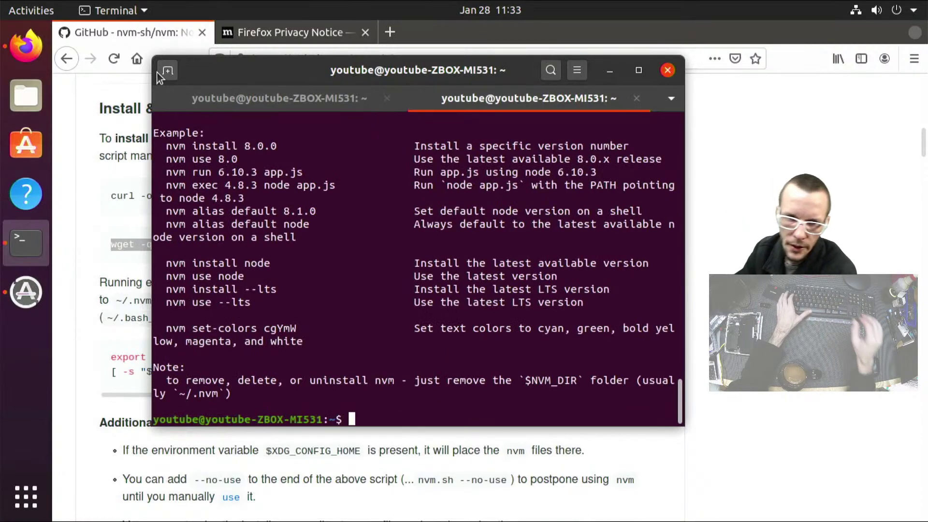
pyautogui.click(215, 94)
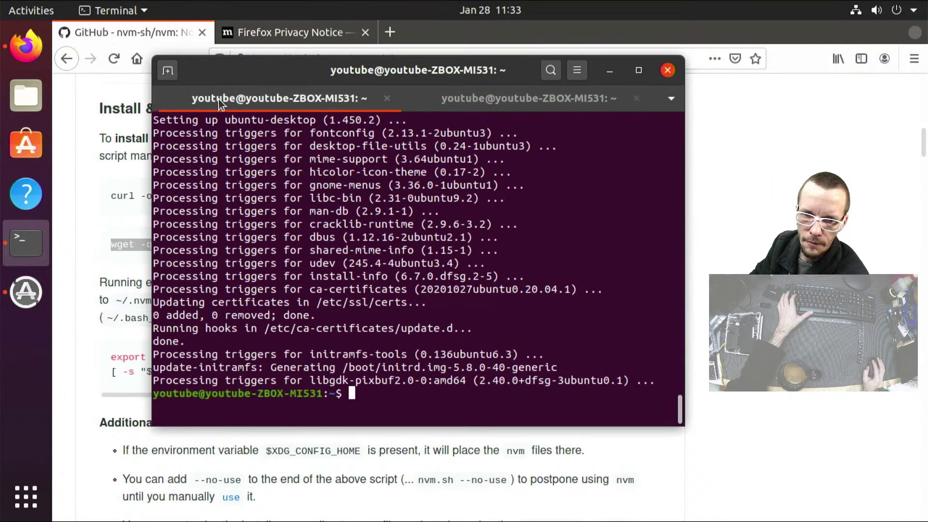
pyautogui.click(387, 99)
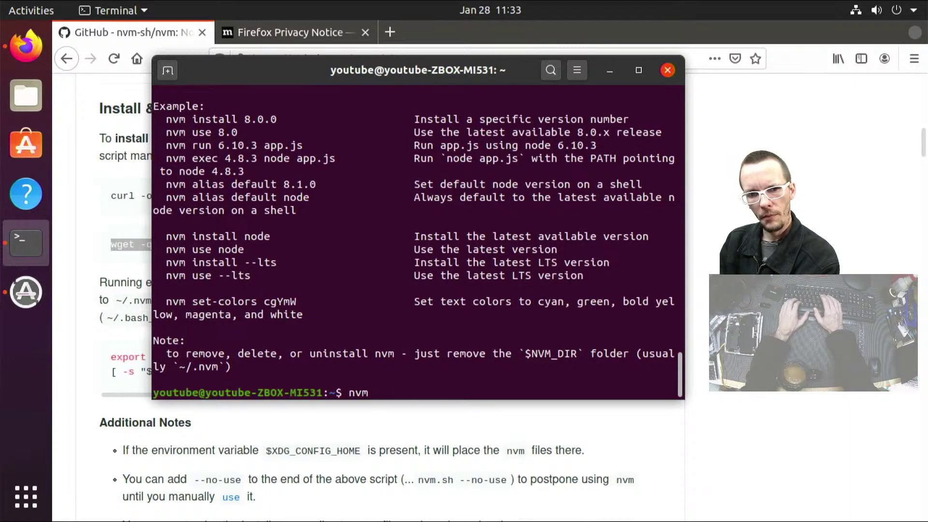
# Install Node.js 12 with nvm install 12 and confirm node -v reports v12.20.1
pyautogui.write('nstall')
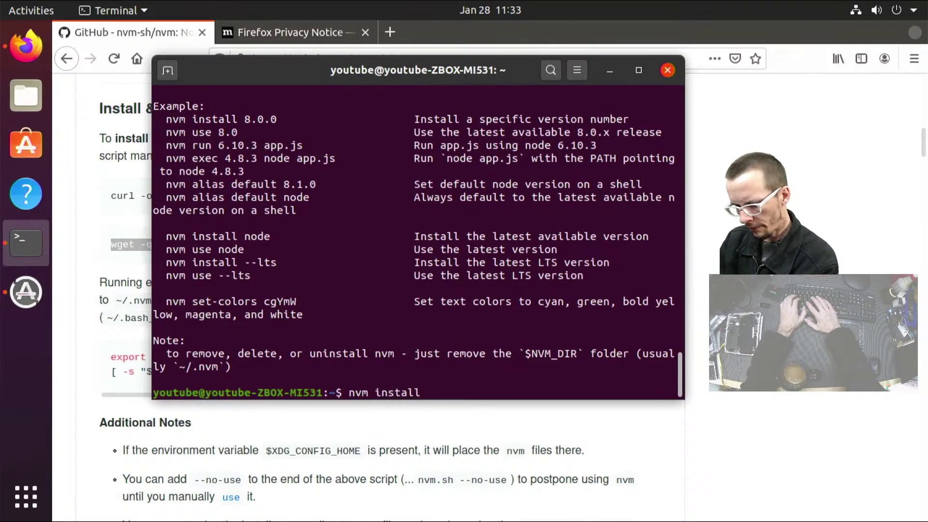
pyautogui.write(' 12')
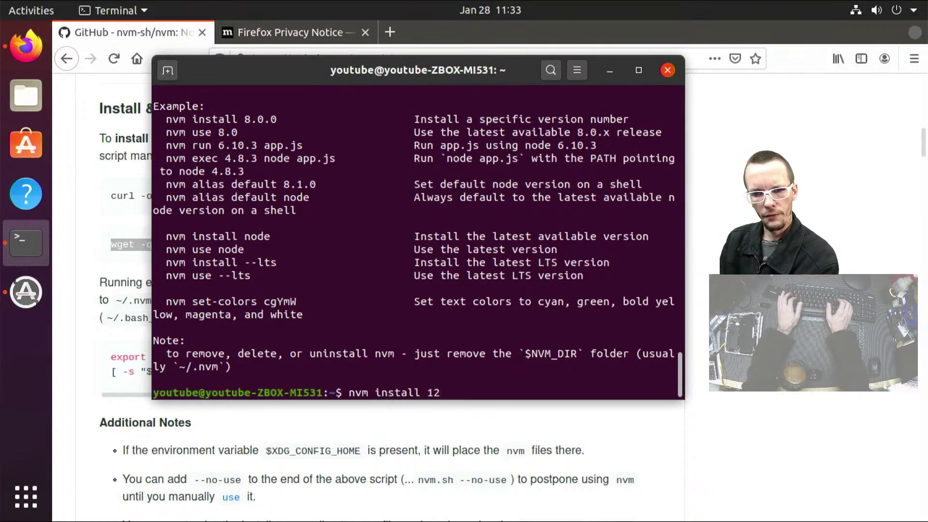
pyautogui.press('Return')
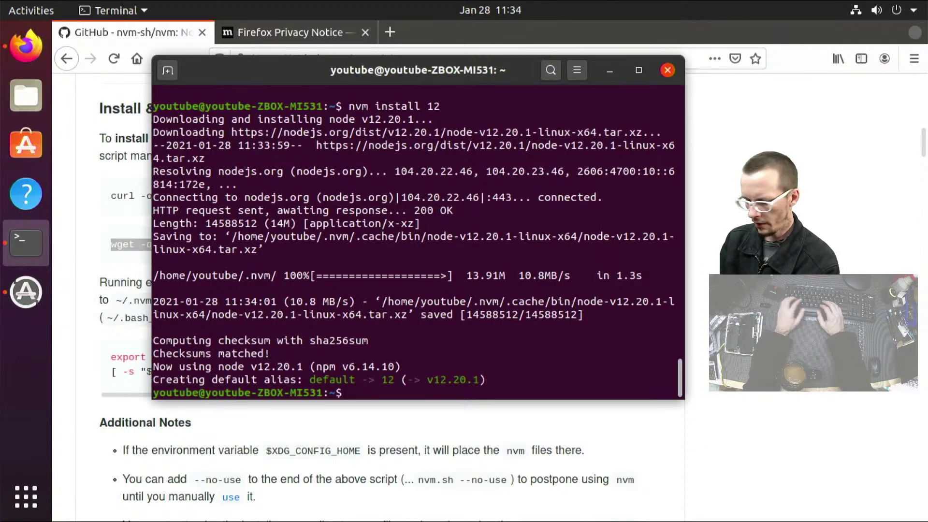
pyautogui.write('node -v')
pyautogui.press('Return')
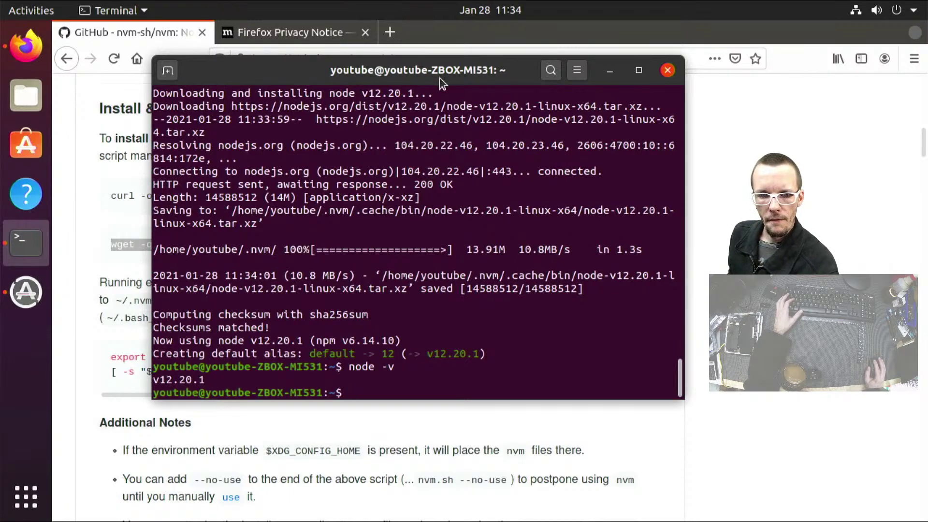
pyautogui.moveTo(440, 79); pyautogui.dragTo(437, 155)
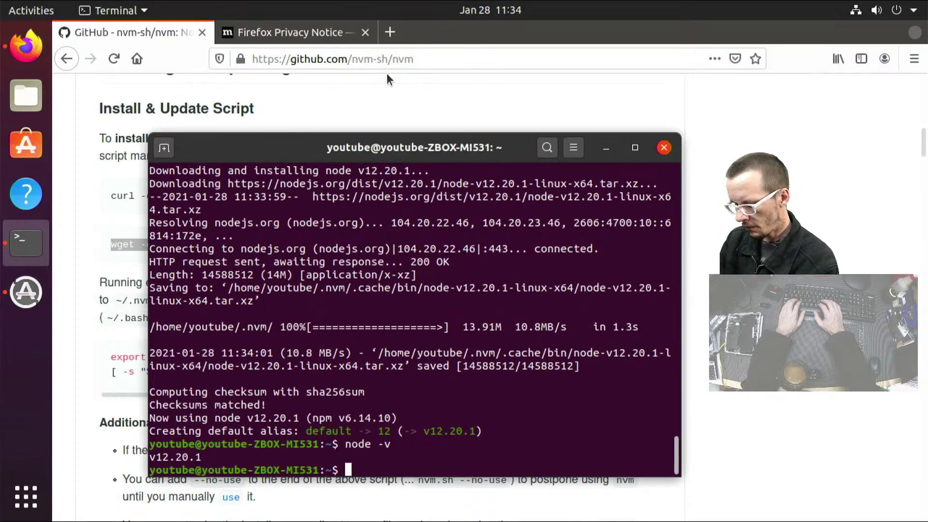
pyautogui.write('np')
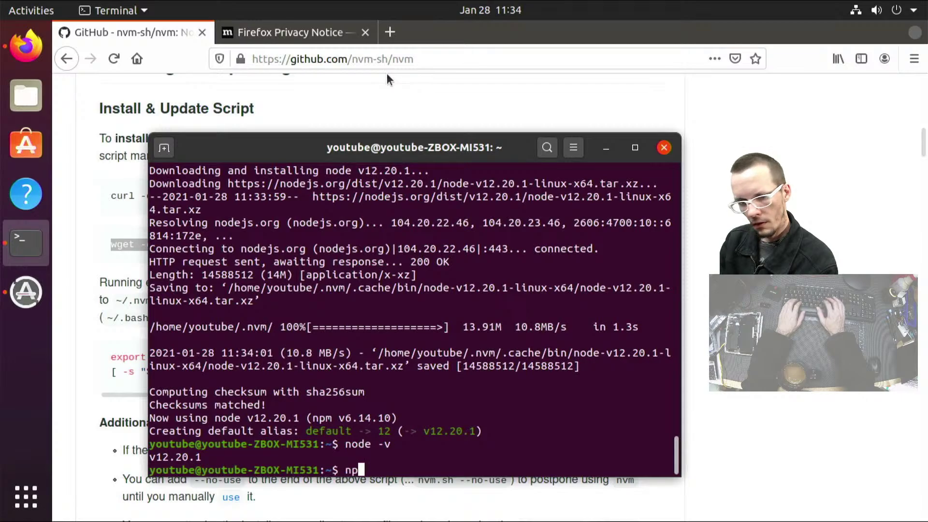
pyautogui.write('m')
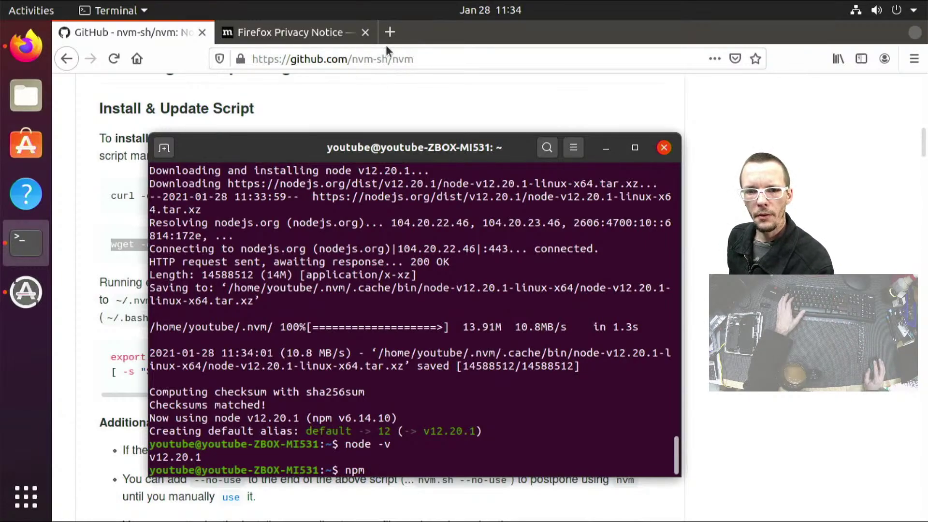
# Search Google in a new Firefox tab for 'platform.io linux terminal'
pyautogui.click(390, 32)
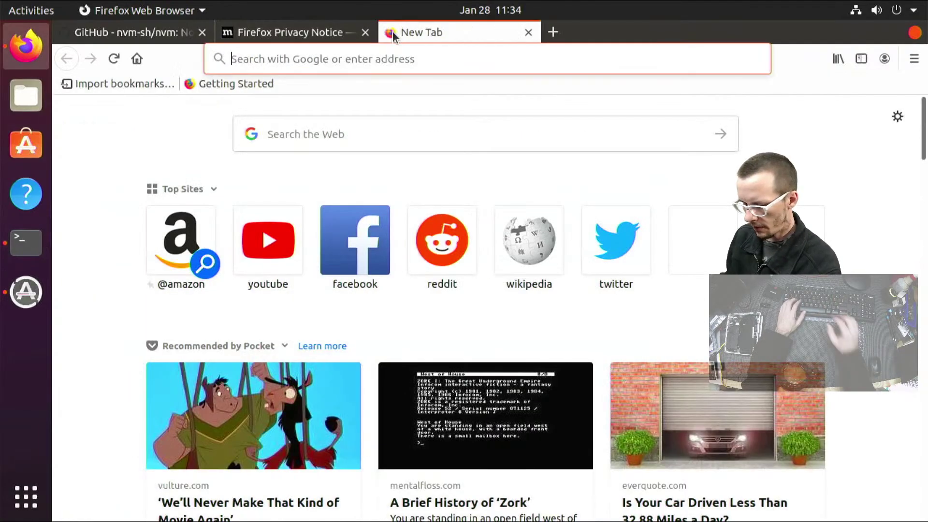
pyautogui.write('pla')
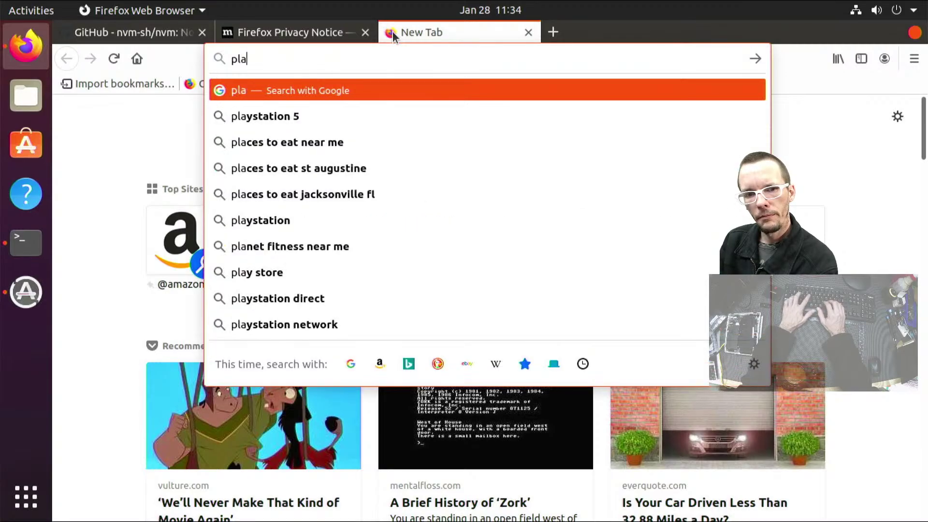
pyautogui.write('tform.io')
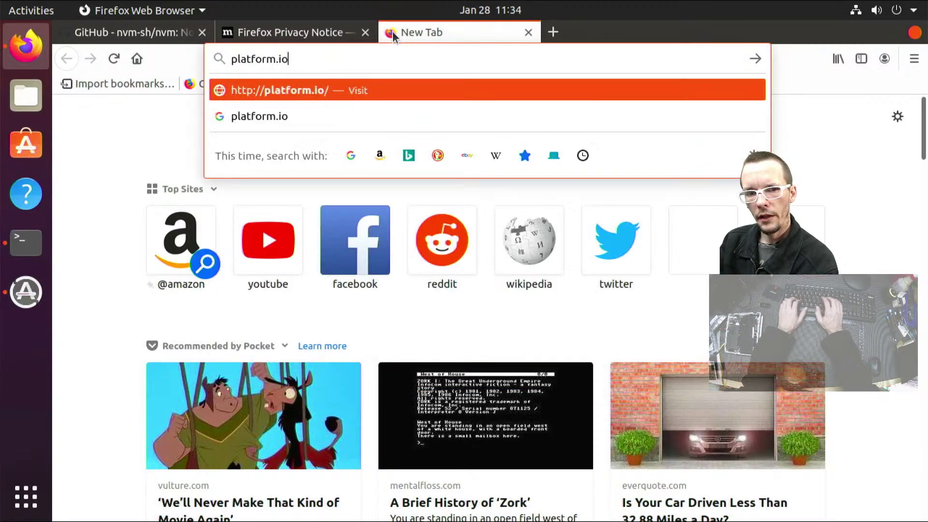
pyautogui.write(' l')
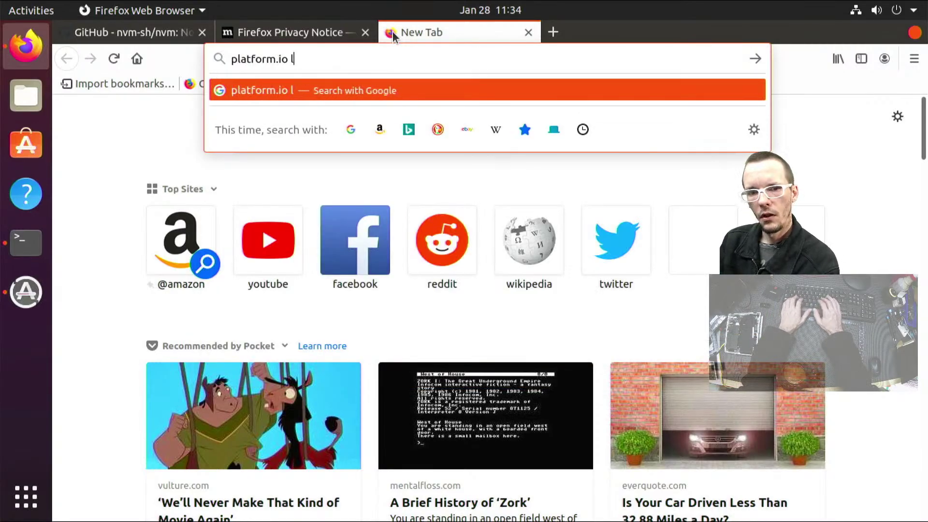
pyautogui.write('inux terminal')
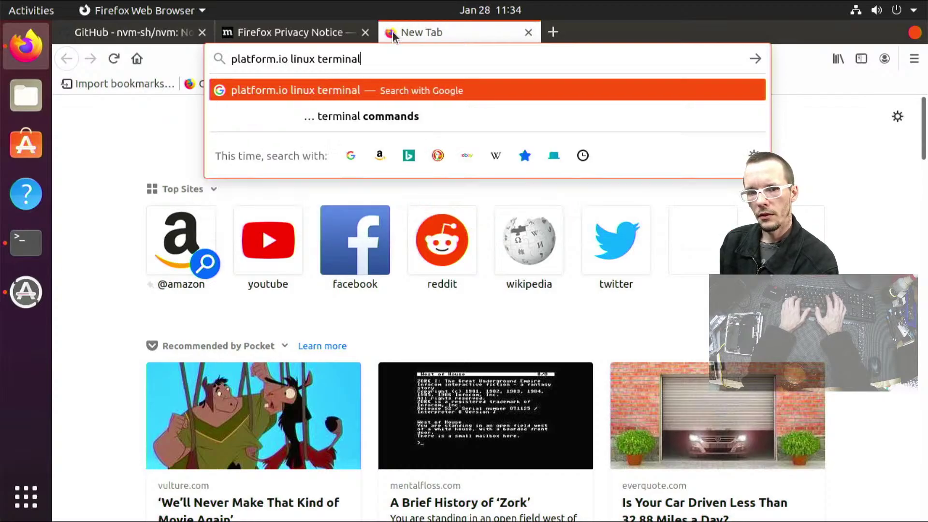
pyautogui.press('Return')
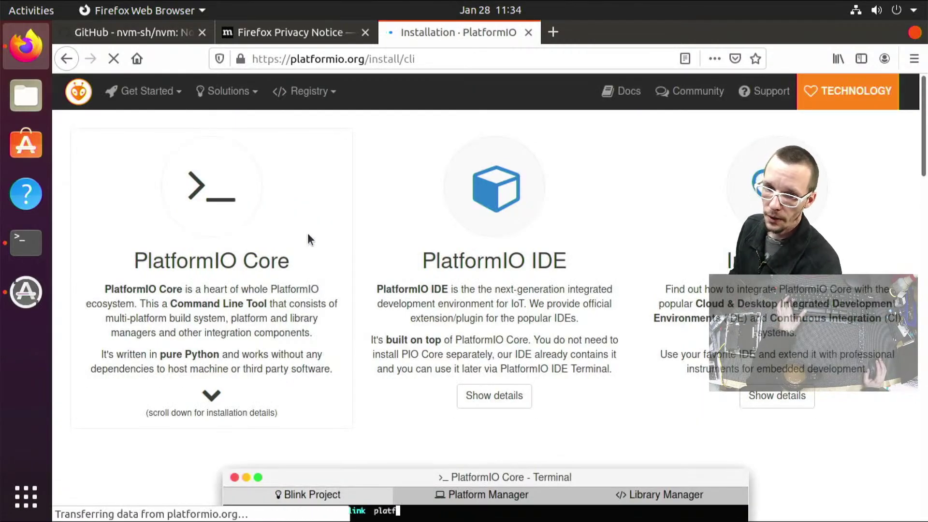
# Scroll down the PlatformIO CLI installation page to its Installation section
pyautogui.scroll(-5, 304, 222)
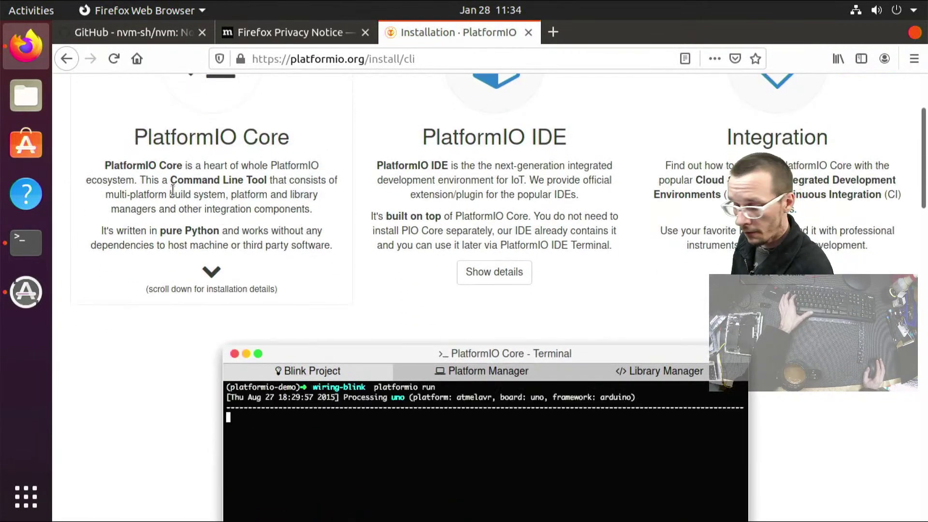
pyautogui.scroll(-3, 157, 127)
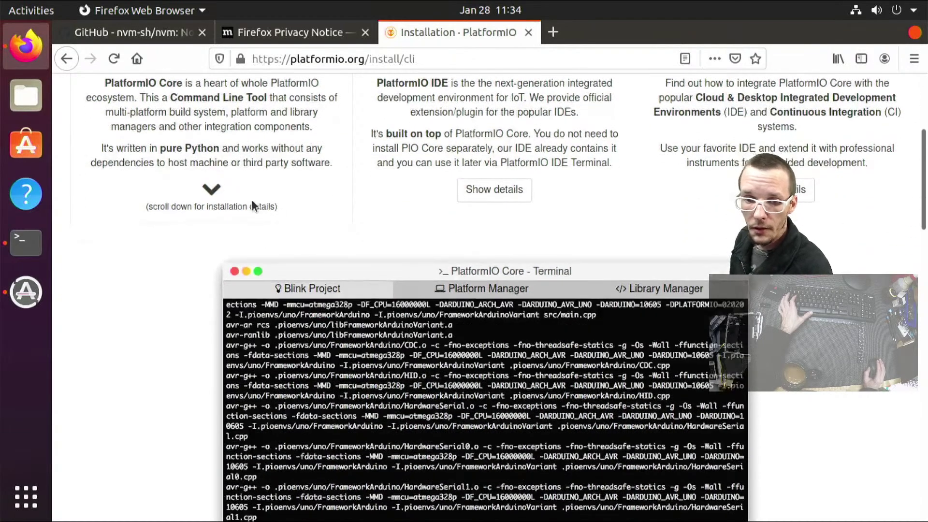
pyautogui.scroll(-2, 145, 126)
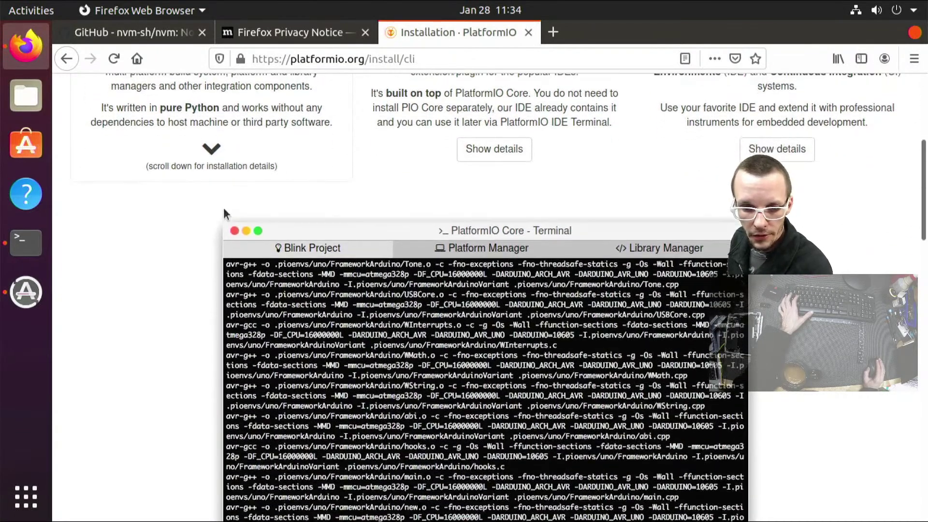
pyautogui.scroll(-7, 259, 241)
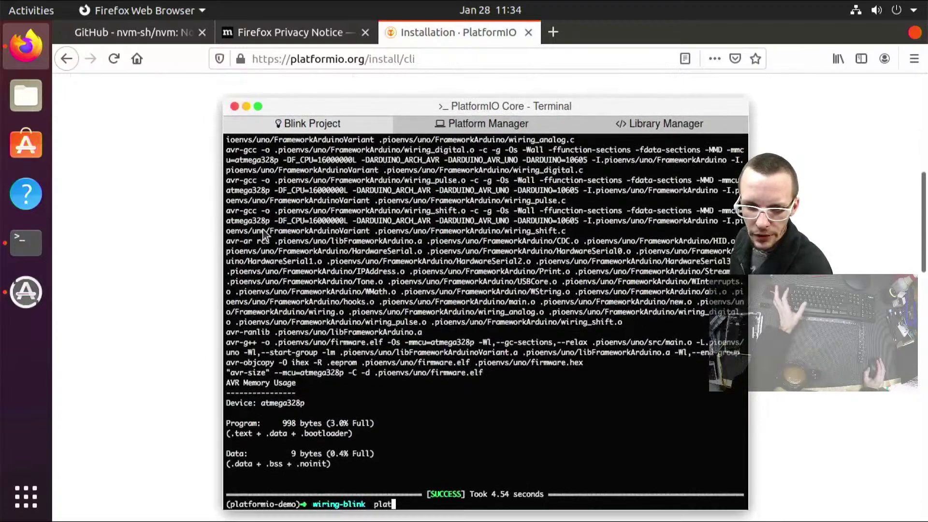
pyautogui.scroll(-2, 259, 240)
pyautogui.scroll(-3, 259, 236)
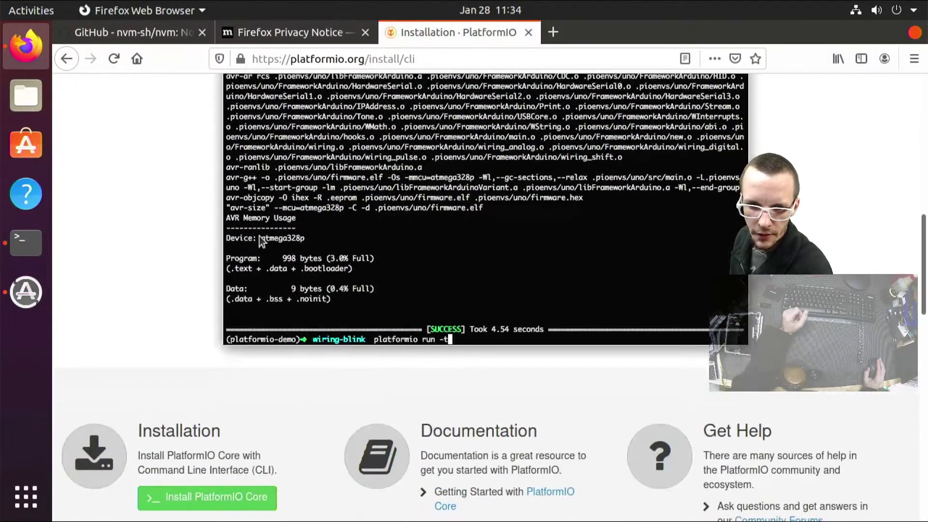
pyautogui.scroll(-2, 271, 230)
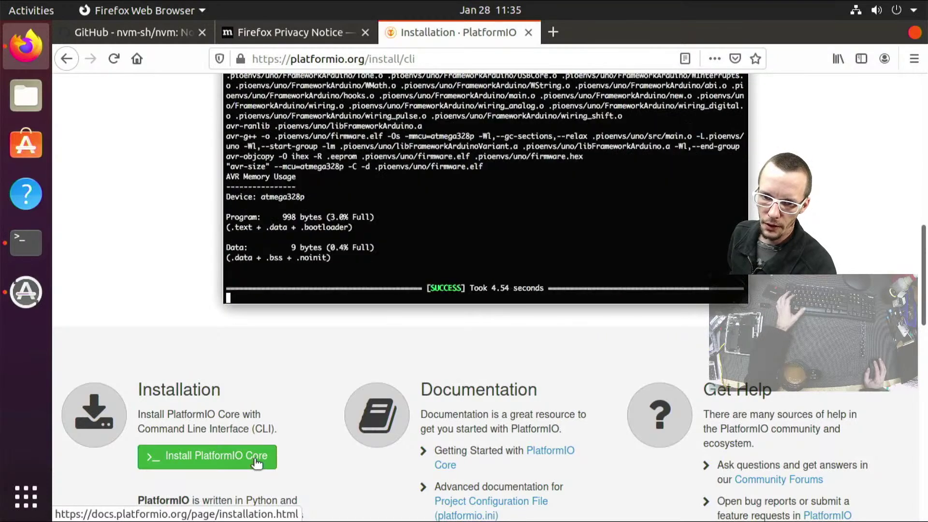
# Open the PlatformIO Core installation docs and scroll through its System requirements
pyautogui.click(232, 469)
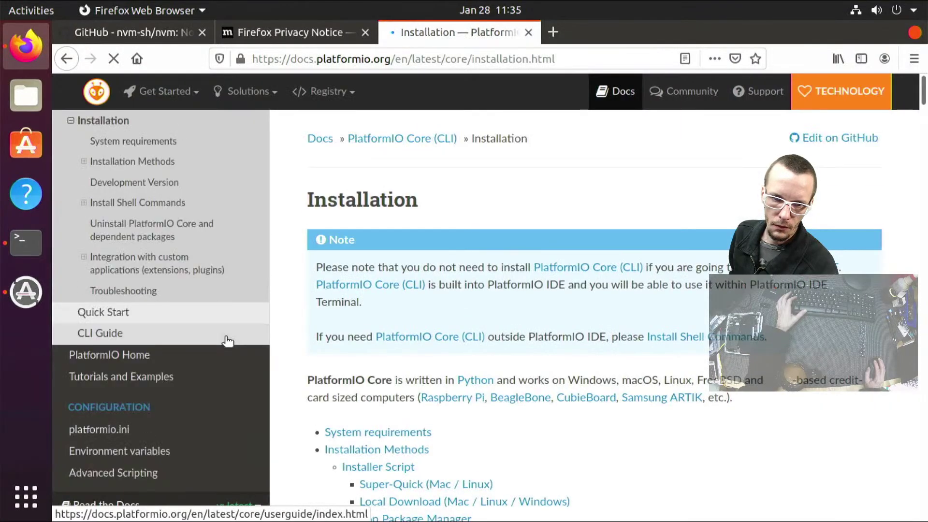
pyautogui.scroll(-3, 442, 312)
pyautogui.scroll(3, 445, 312)
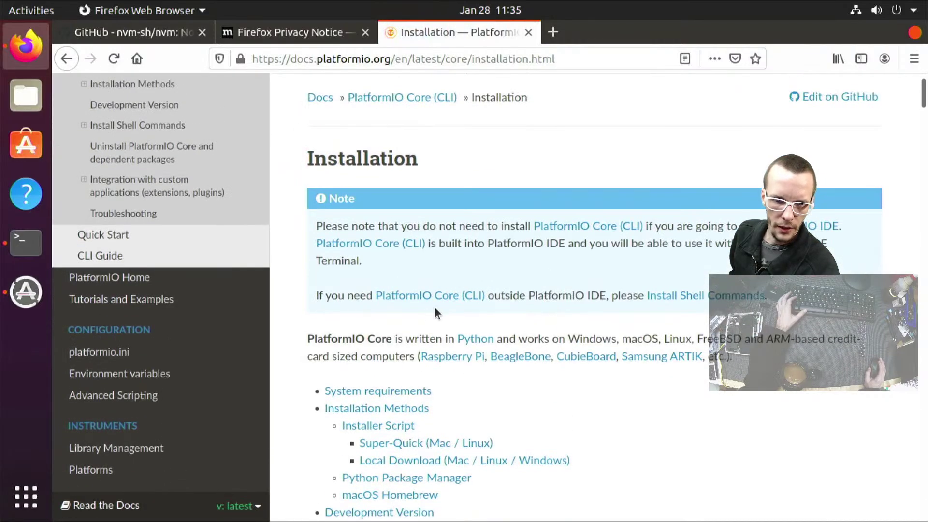
pyautogui.scroll(3, 134, 188)
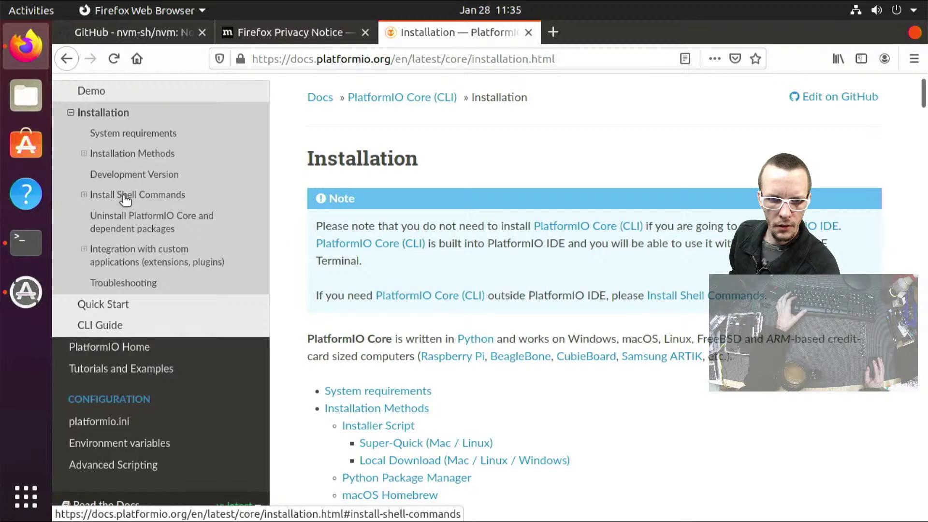
pyautogui.scroll(-3, 416, 270)
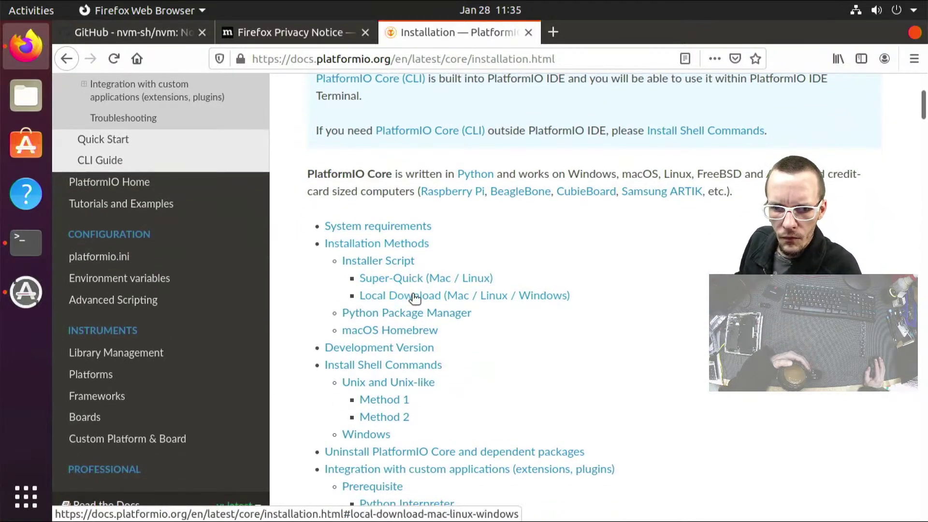
pyautogui.scroll(-3, 412, 296)
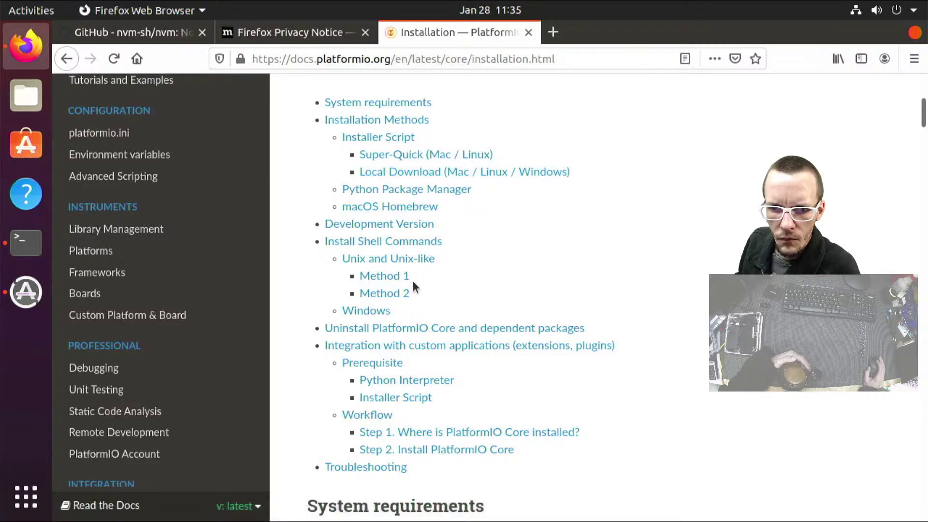
pyautogui.scroll(-10, 413, 286)
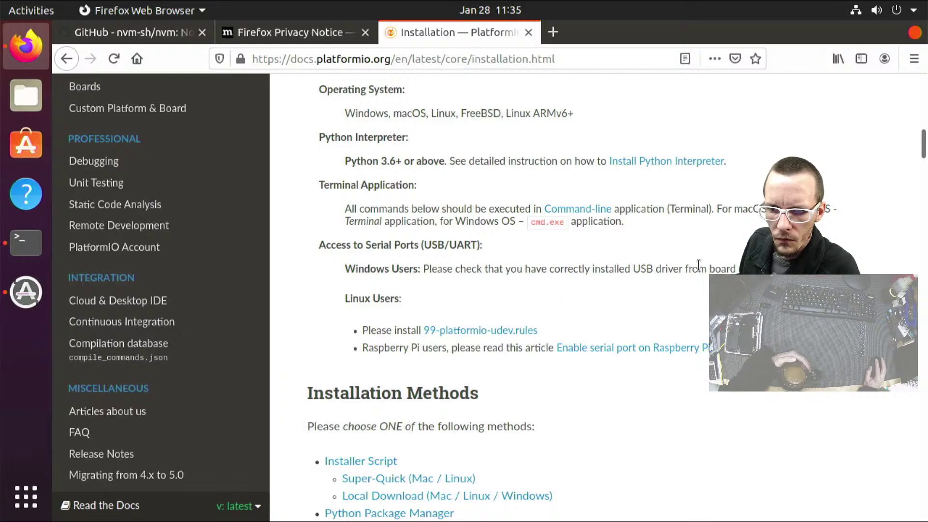
# Restore the Firefox window and scroll to the Linux note about 99-platformio-udev.rules
pyautogui.doubleClick(629, 22)
pyautogui.scroll(-6, 609, 234)
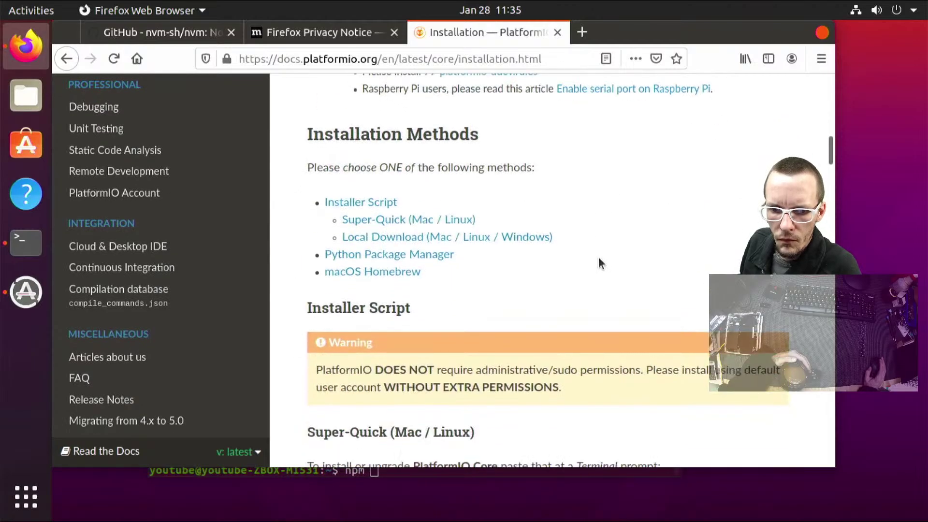
pyautogui.scroll(-3, 599, 264)
pyautogui.scroll(5, 598, 274)
pyautogui.scroll(7, 596, 274)
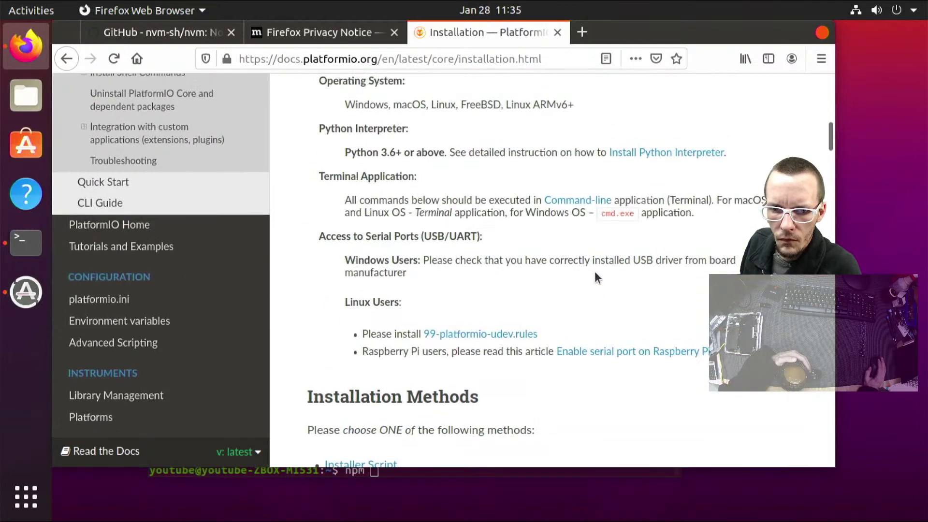
pyautogui.scroll(-3, 593, 283)
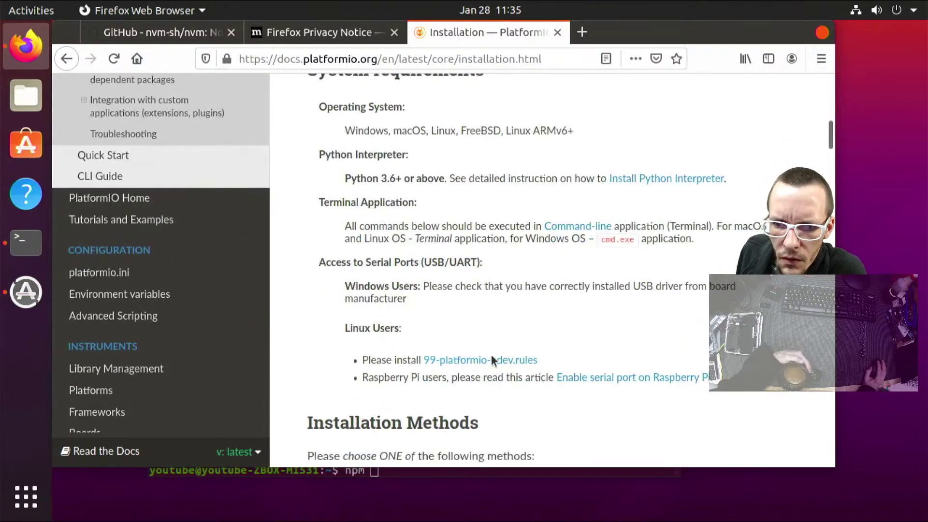
pyautogui.scroll(1, 492, 359)
pyautogui.scroll(6, 493, 360)
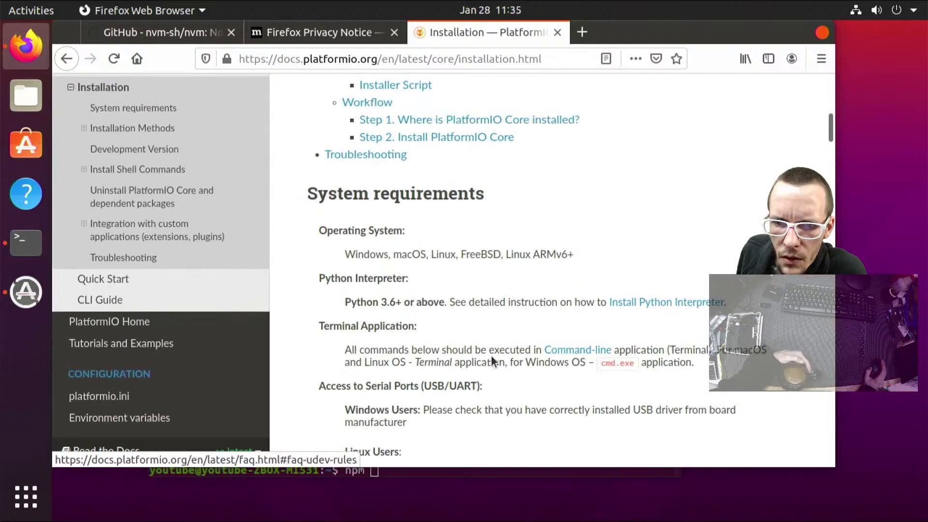
pyautogui.scroll(-8, 493, 362)
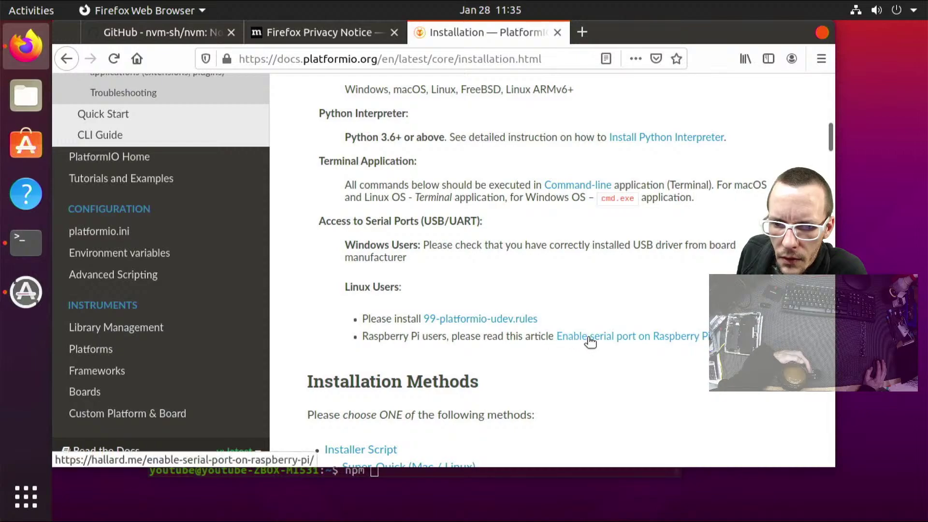
# Open the 99-platformio-udev.rules FAQ link in a new tab and scroll to its install instructions
pyautogui.rightClick(482, 321)
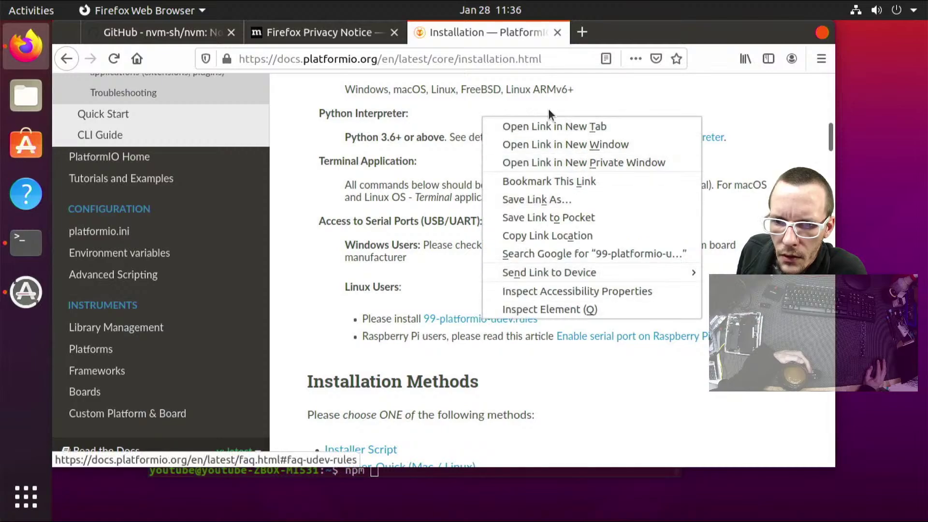
pyautogui.click(547, 124)
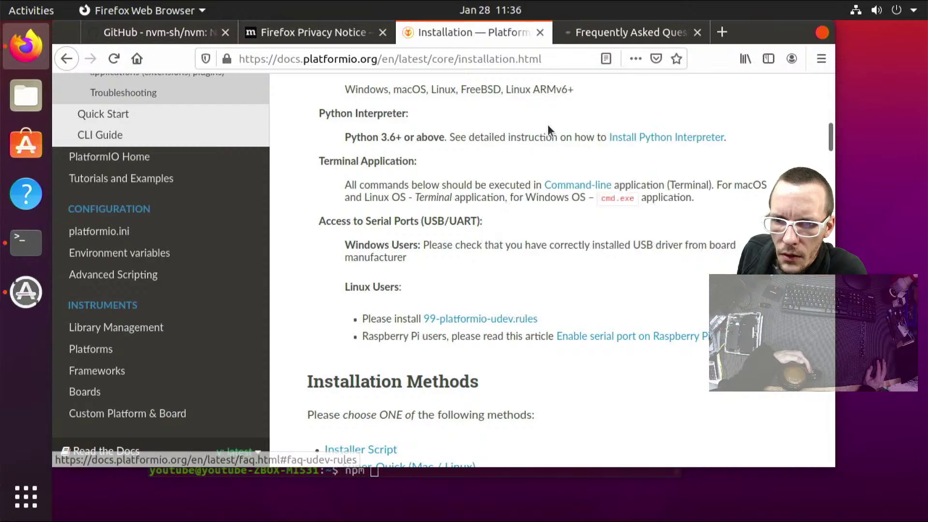
pyautogui.click(603, 29)
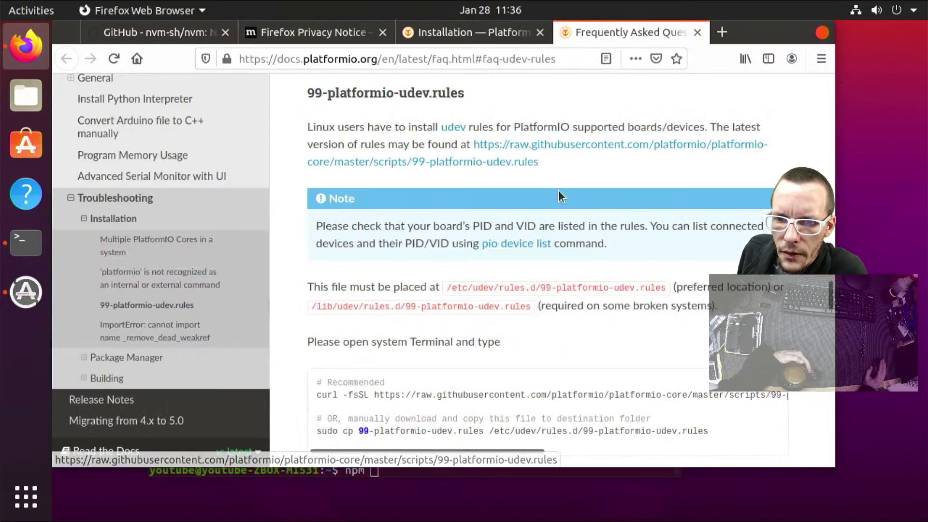
pyautogui.scroll(-3, 555, 204)
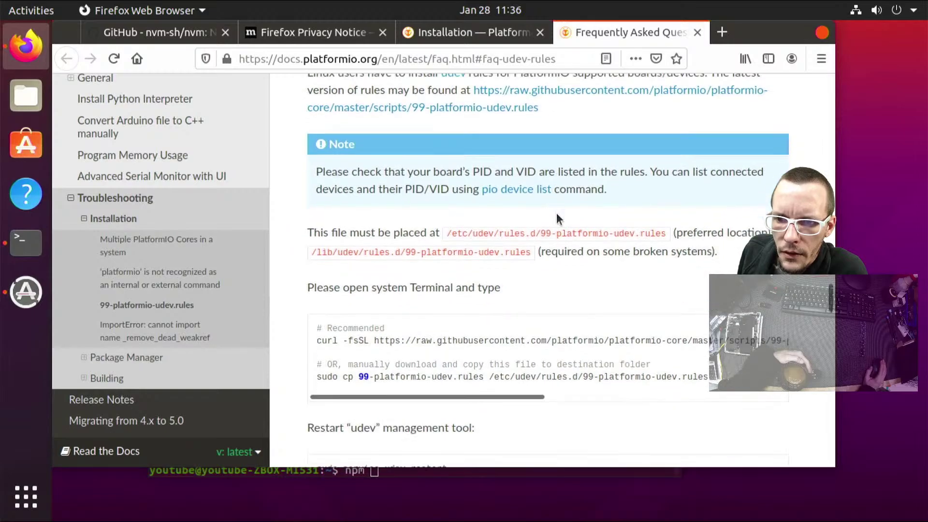
pyautogui.scroll(-1, 558, 222)
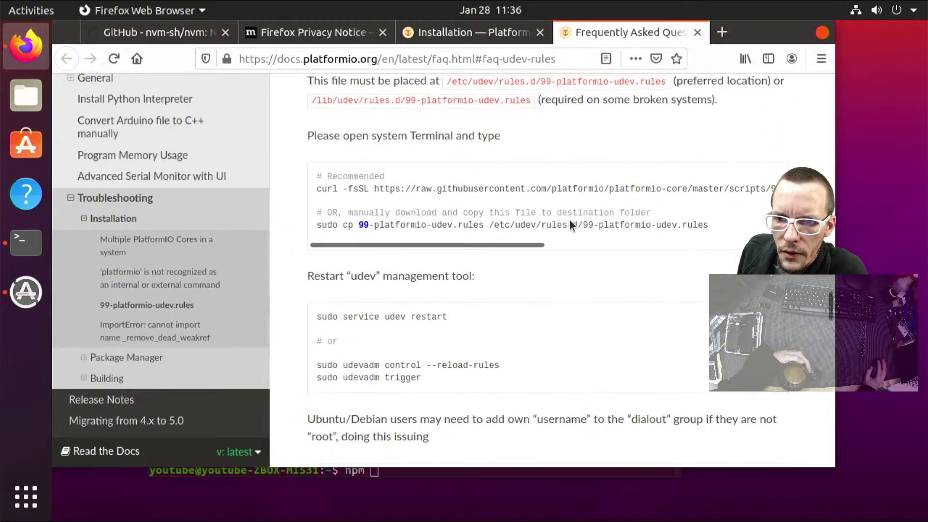
# Select the recommended curl command in the FAQ code block and return to Terminal
pyautogui.moveTo(316, 225); pyautogui.dragTo(561, 225)
pyautogui.moveTo(718, 215); pyautogui.dragTo(294, 181)
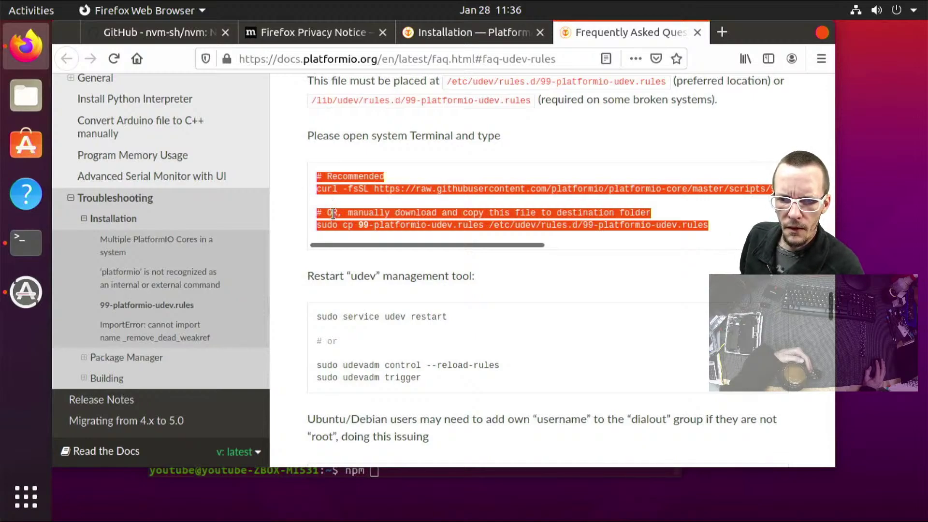
pyautogui.click(333, 213)
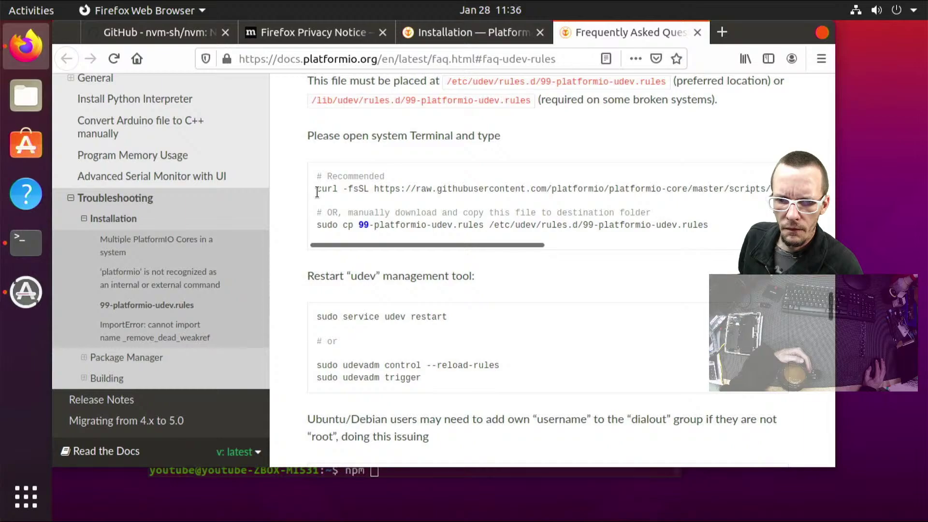
pyautogui.tripleClick(317, 192)
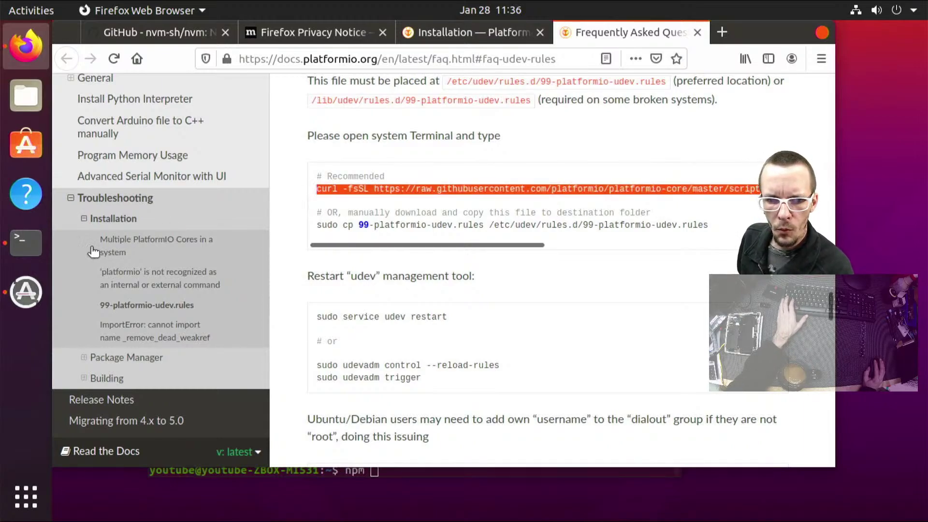
pyautogui.click(26, 241)
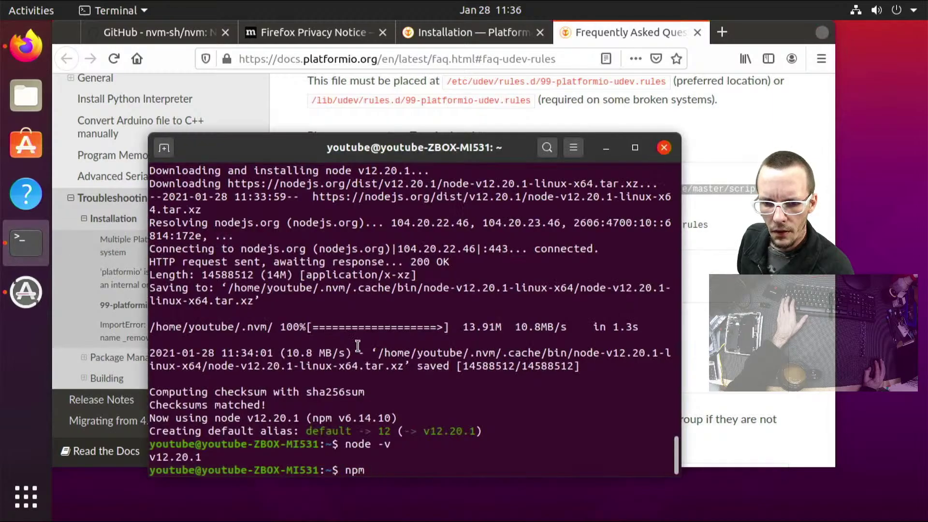
# Cancel the unfinished npm command and run the pasted curl udev-rules download command
pyautogui.hotkey('ctrl', 'c')
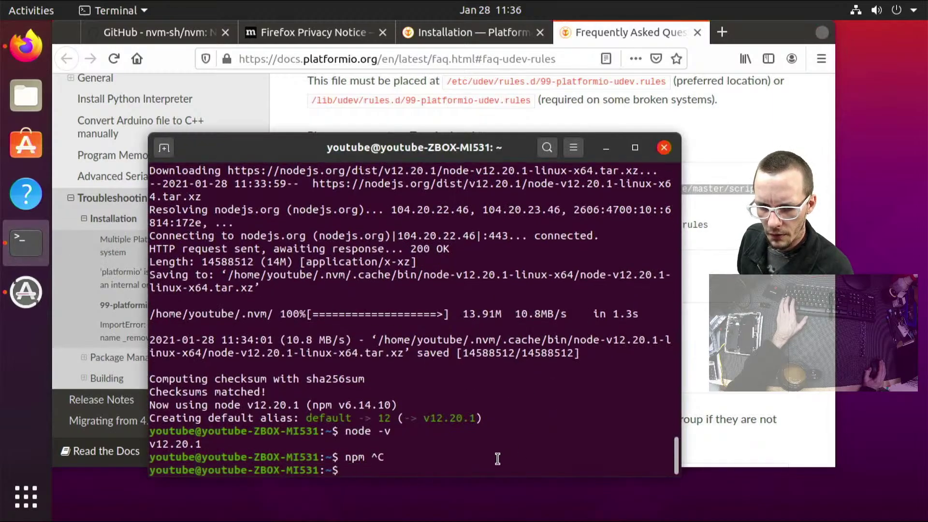
pyautogui.hotkey('ctrl', 'shift', 'v')
pyautogui.press('Return')
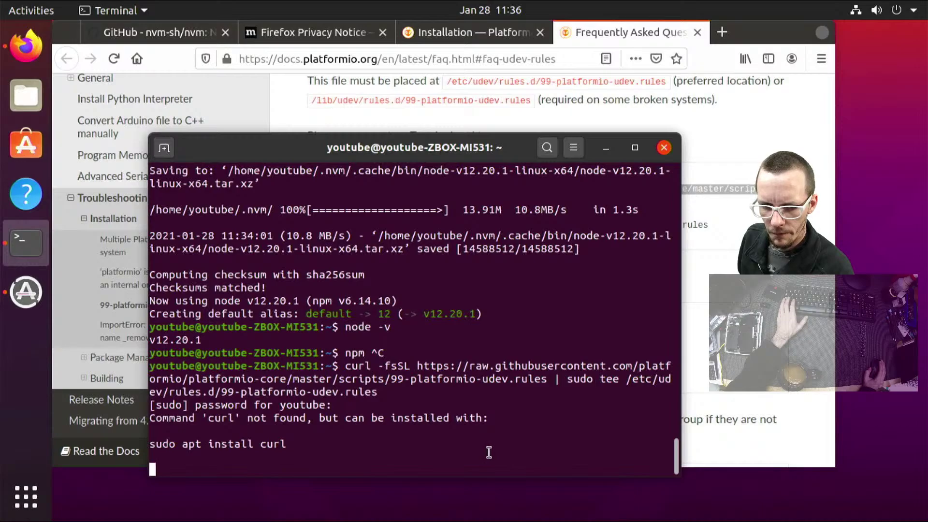
pyautogui.press('Return')
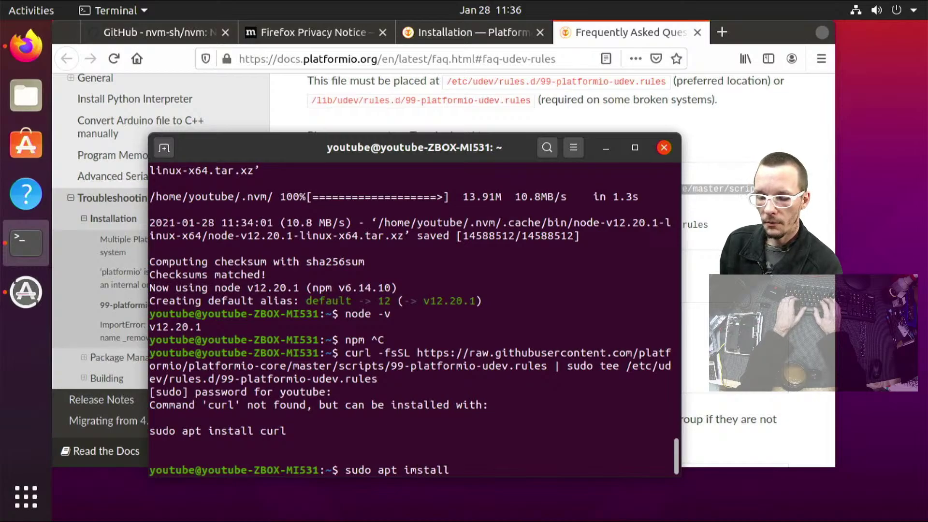
# Try installing curl with sudo, entering the account password when prompted
pyautogui.press('Return')
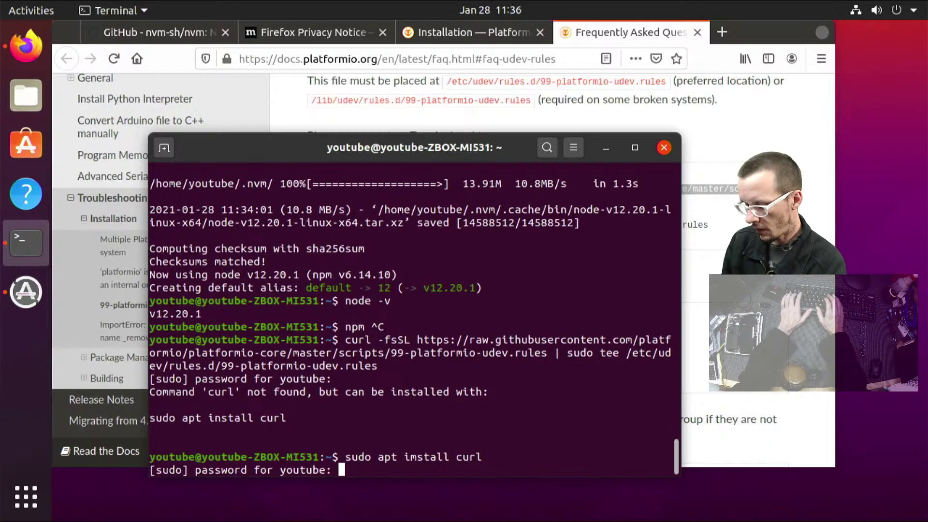
pyautogui.press('Return')
pyautogui.press('Up')
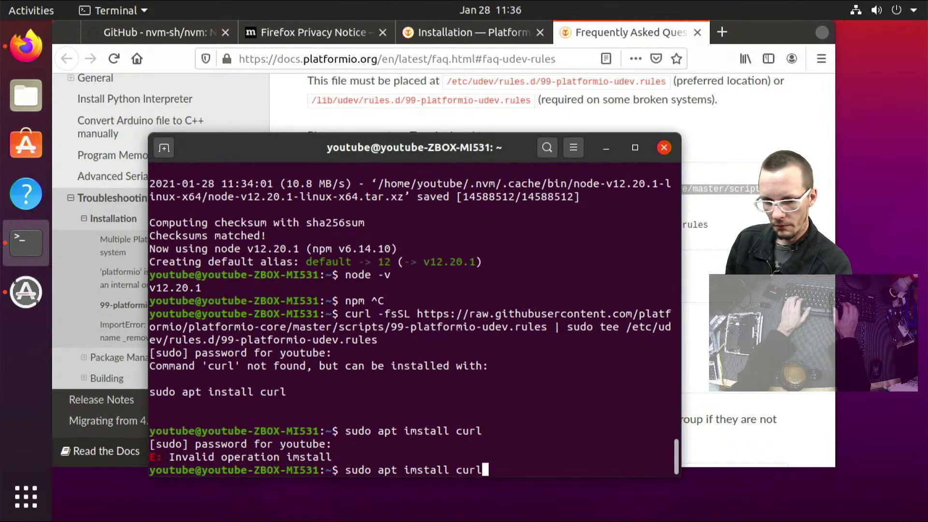
pyautogui.press('Return')
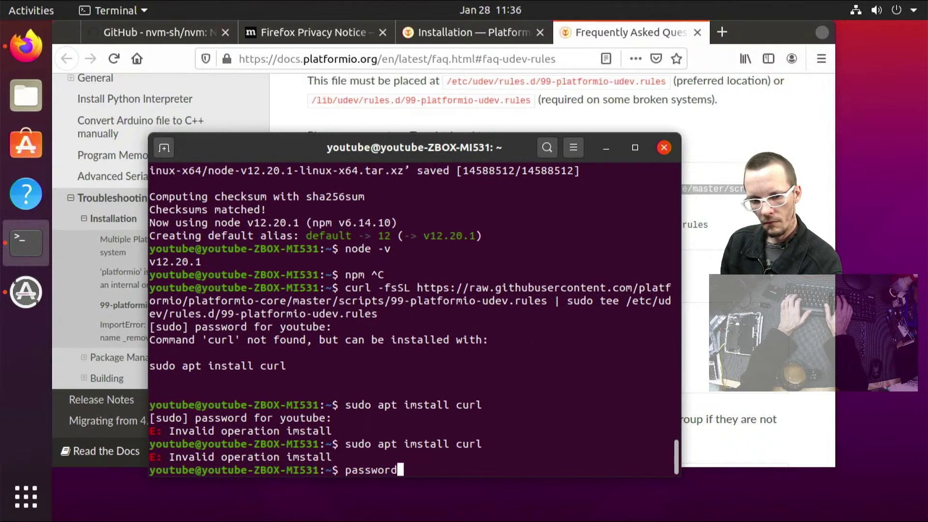
pyautogui.press('Return')
pyautogui.press('Up')
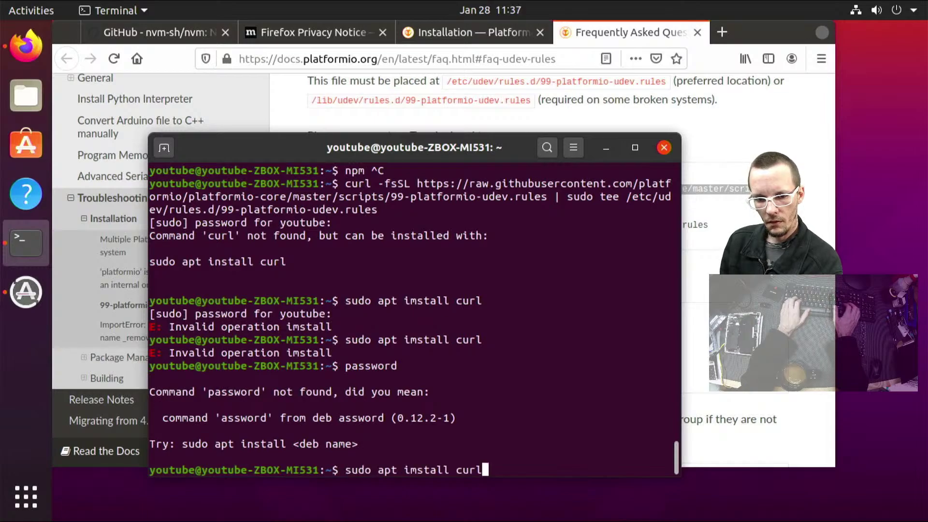
pyautogui.press('Return')
pyautogui.write('password')
pyautogui.press('Return')
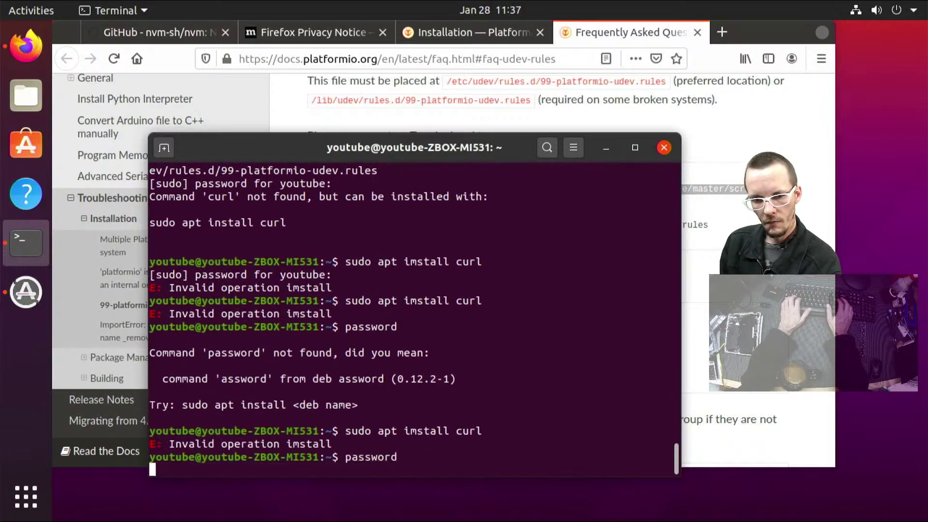
pyautogui.press('Up')
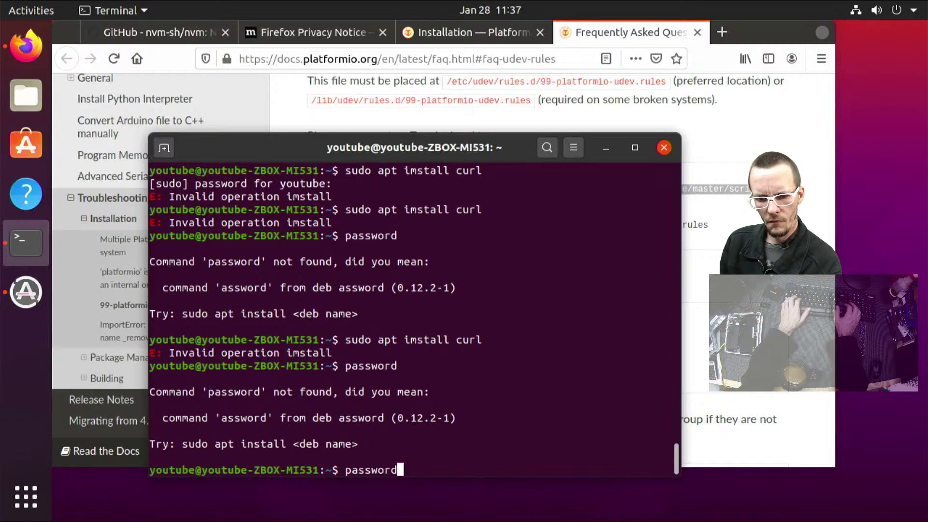
pyautogui.press('Up')
pyautogui.press('Return')
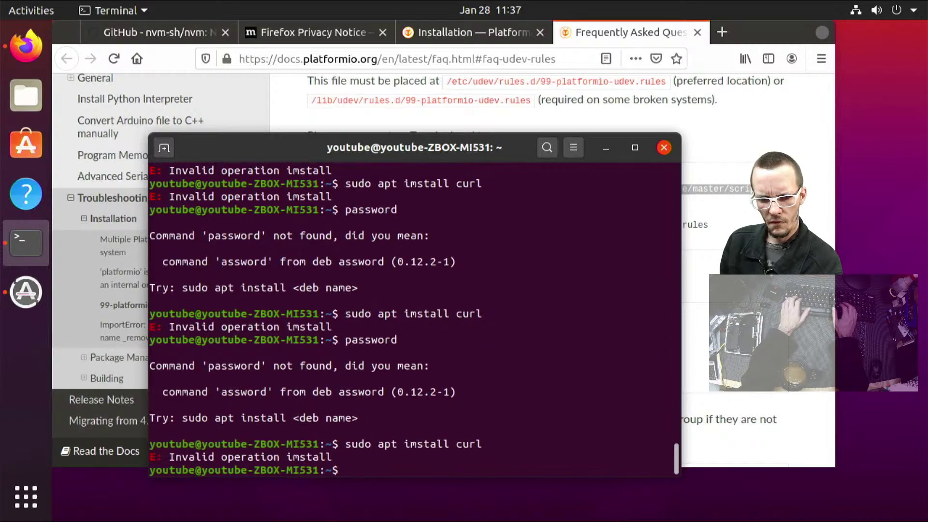
# Fix the 'imstall' typo and install curl and libcurl4, confirming with y
pyautogui.press('Up')
pyautogui.press('Left')
pyautogui.press('Left')
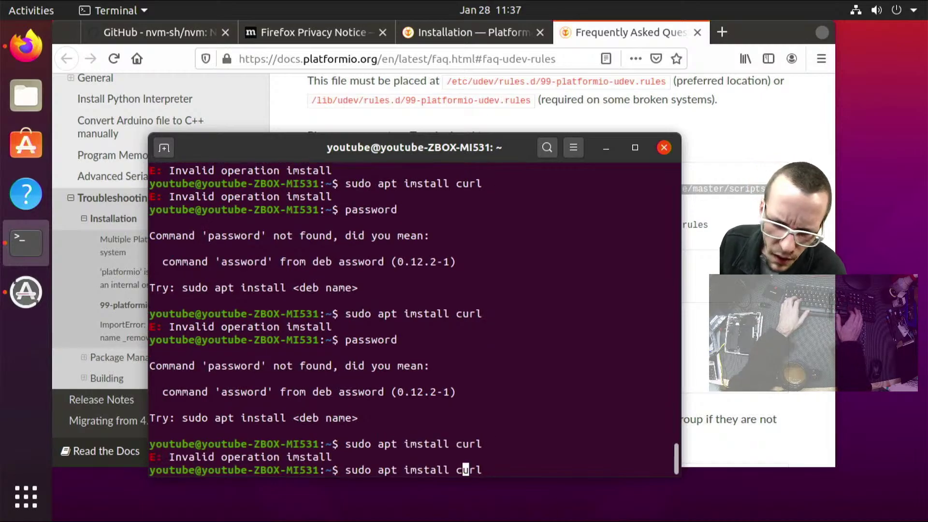
pyautogui.press('BackSpace')
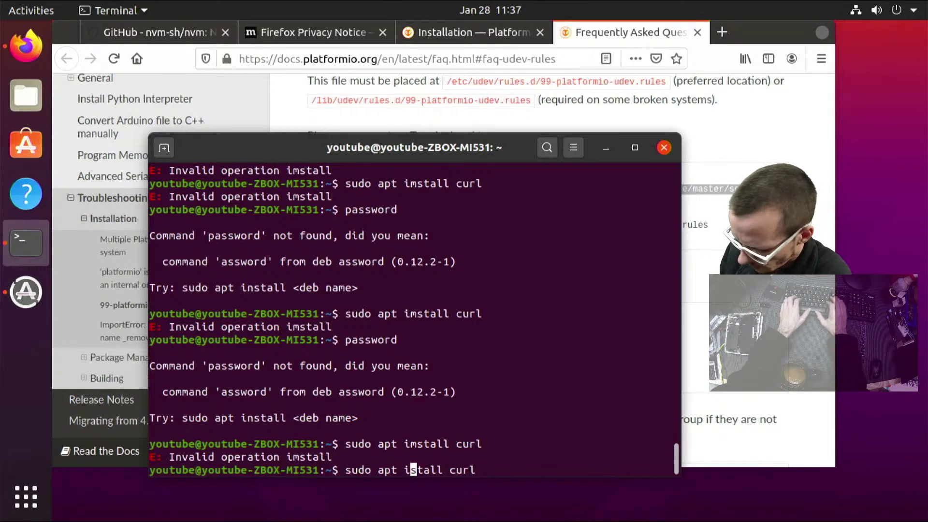
pyautogui.write('n')
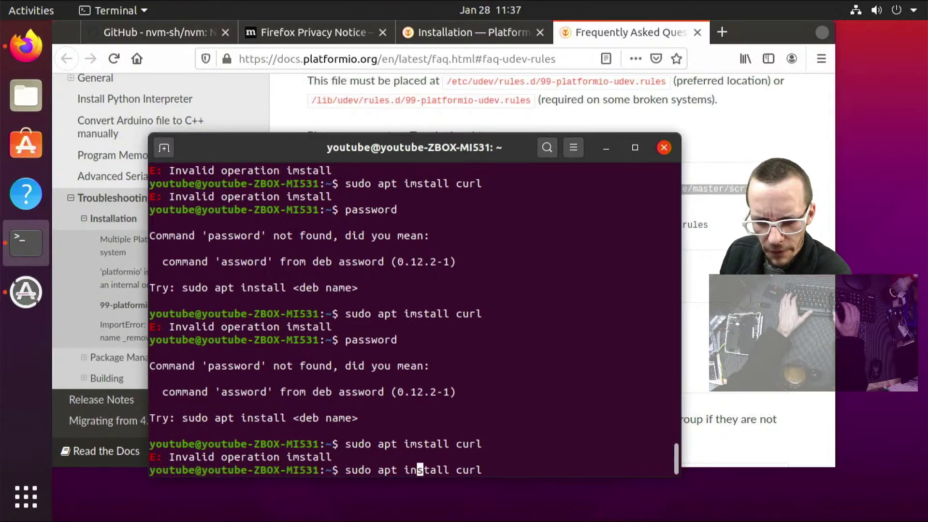
pyautogui.press('Return')
pyautogui.write('y')
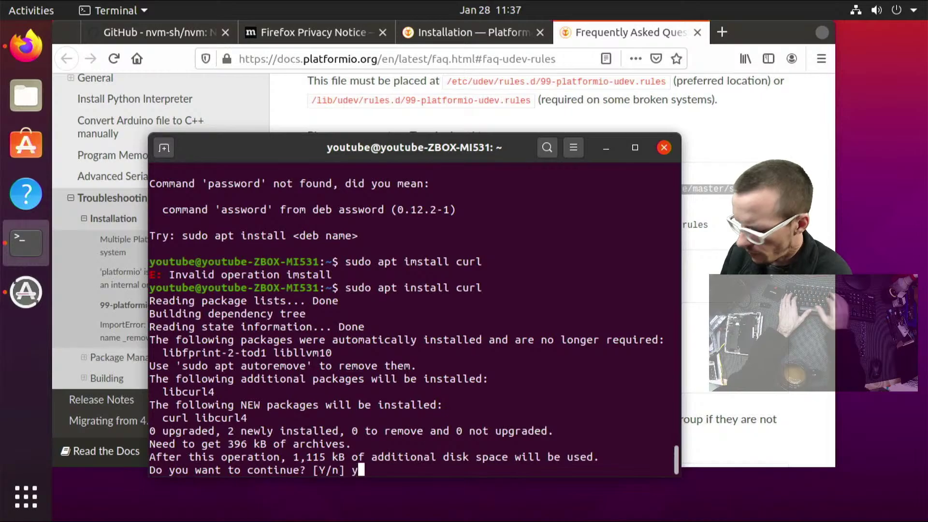
pyautogui.press('Return')
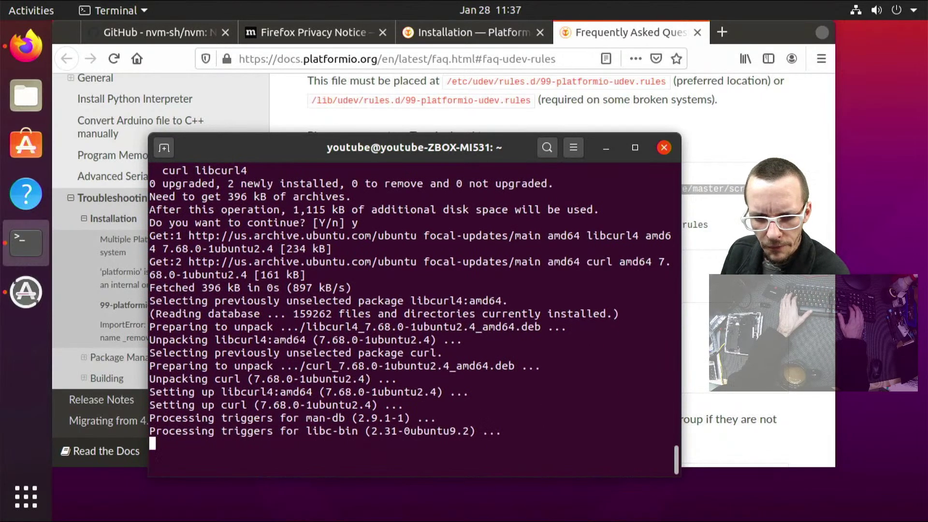
# Paste the curl-to-tee command for /etc/udev/rules.d/99-platformio-udev.rules at a clean prompt
pyautogui.press('Up')
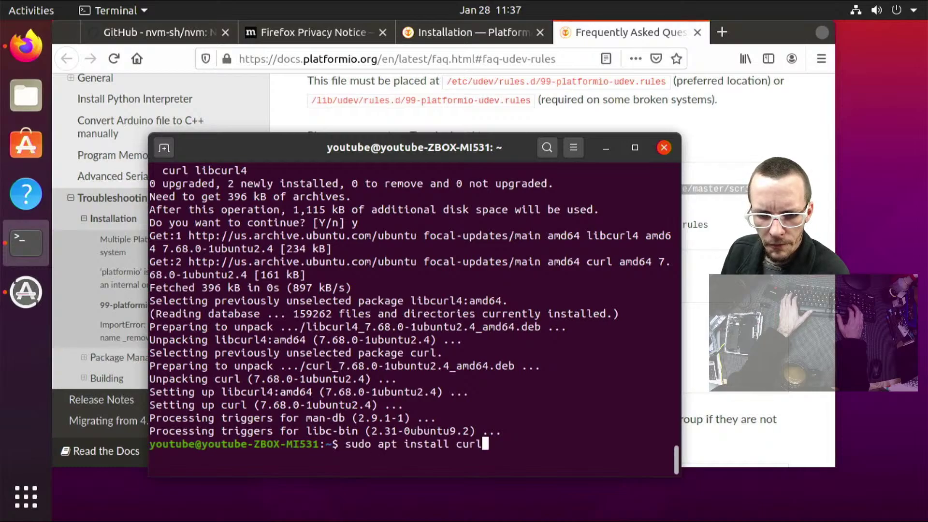
pyautogui.press('Down')
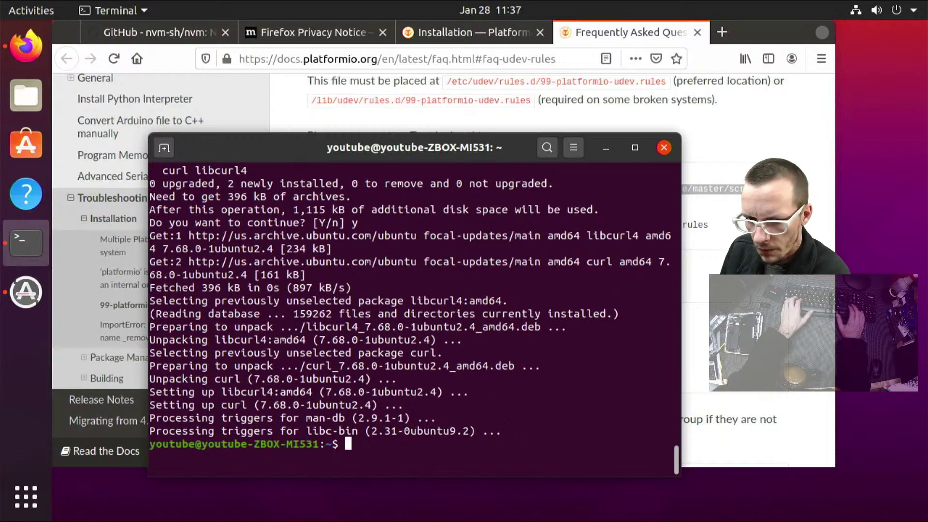
pyautogui.press('Up')
pyautogui.press('Up')
pyautogui.press('Down')
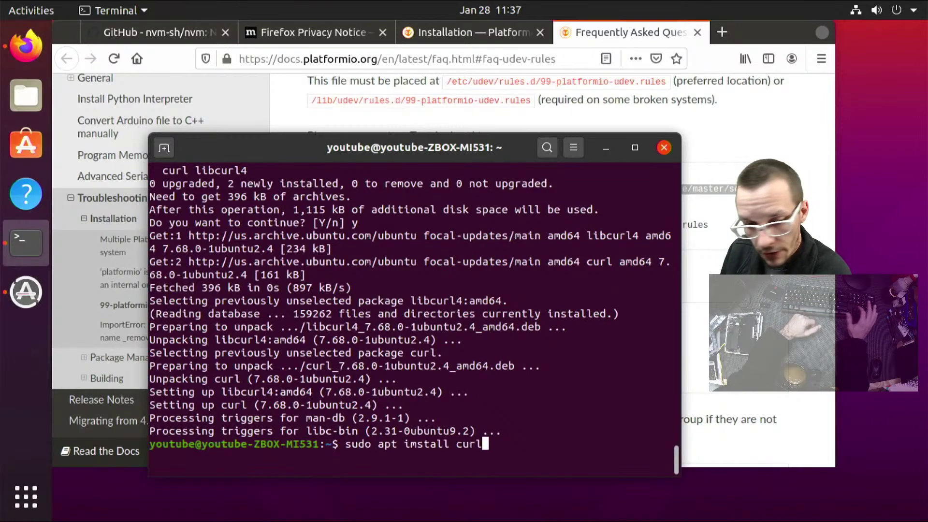
pyautogui.press('Up')
pyautogui.press('Down')
pyautogui.press('Up')
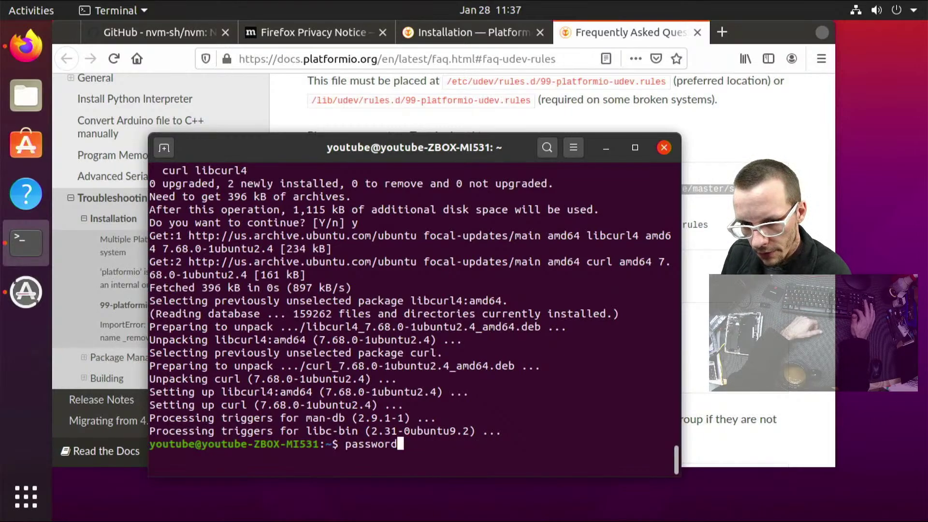
pyautogui.press('Down')
pyautogui.press('Down')
pyautogui.hotkey('ctrl', 'shift', 'v')
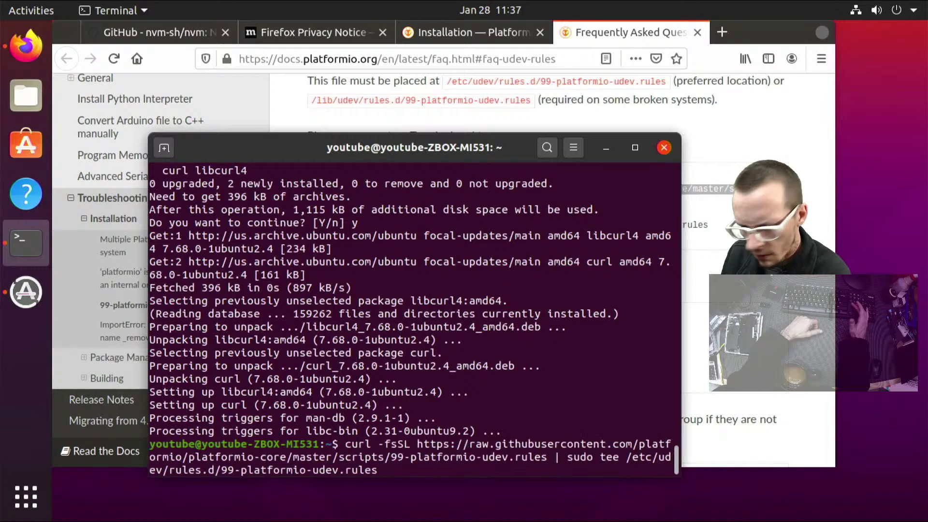
# Run the curl | sudo tee command writing 99-platformio-udev.rules, then ls and review the rules output
pyautogui.press('Return')
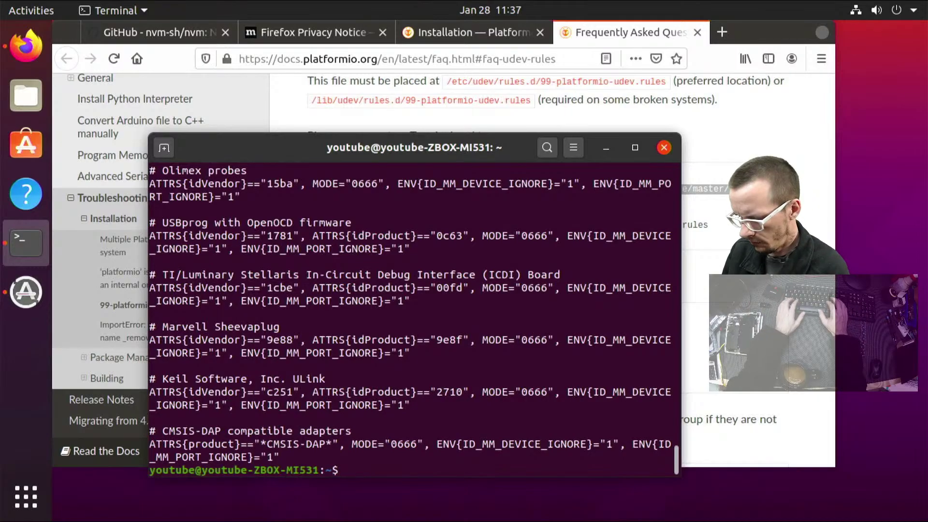
pyautogui.write('ls')
pyautogui.press('Return')
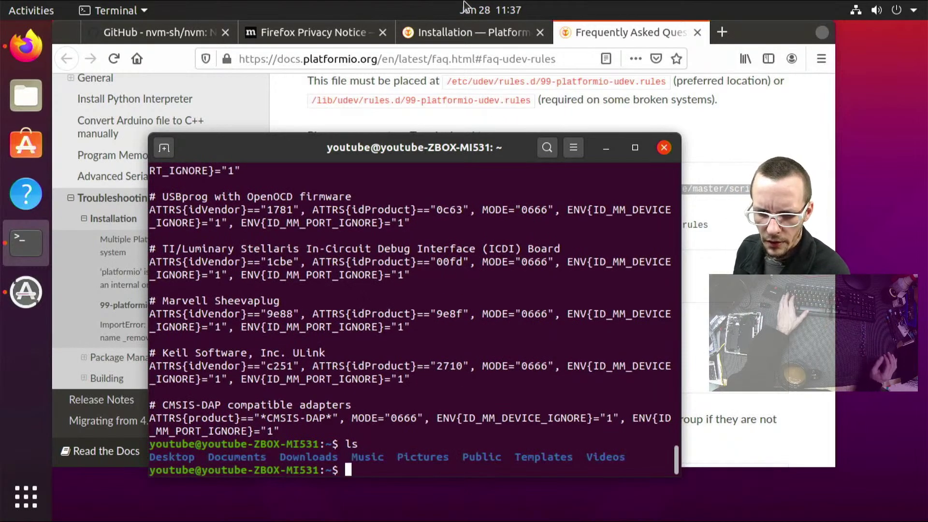
pyautogui.scroll(20, 518, 251)
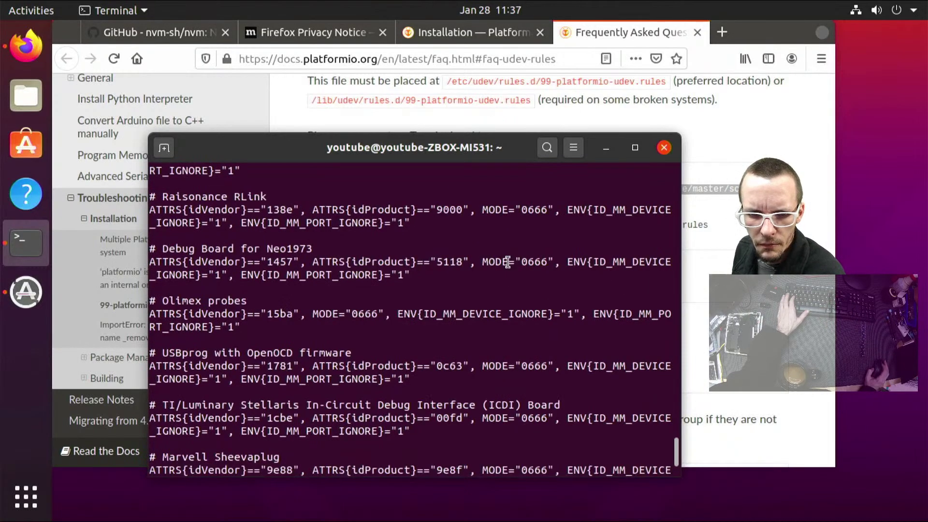
pyautogui.scroll(15, 507, 261)
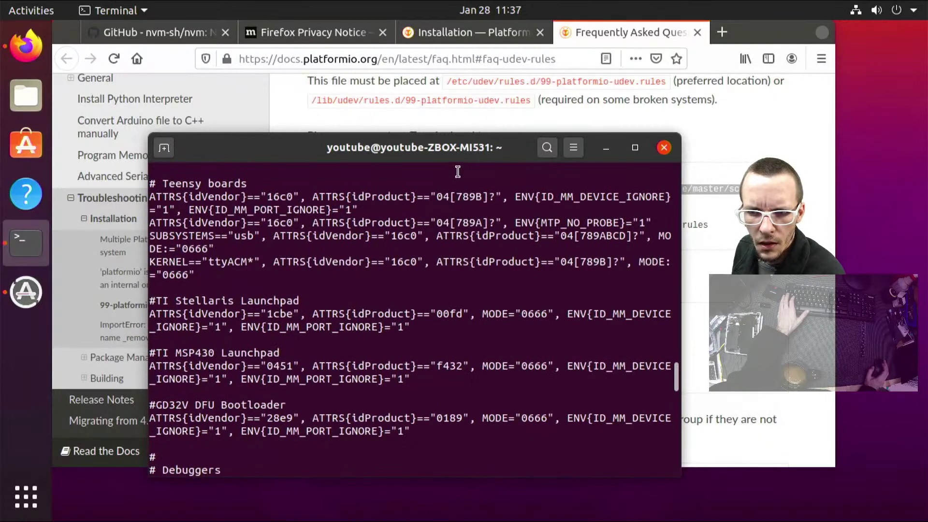
# Select the 'sudo service udev restart' command in the PlatformIO FAQ
pyautogui.click(701, 189)
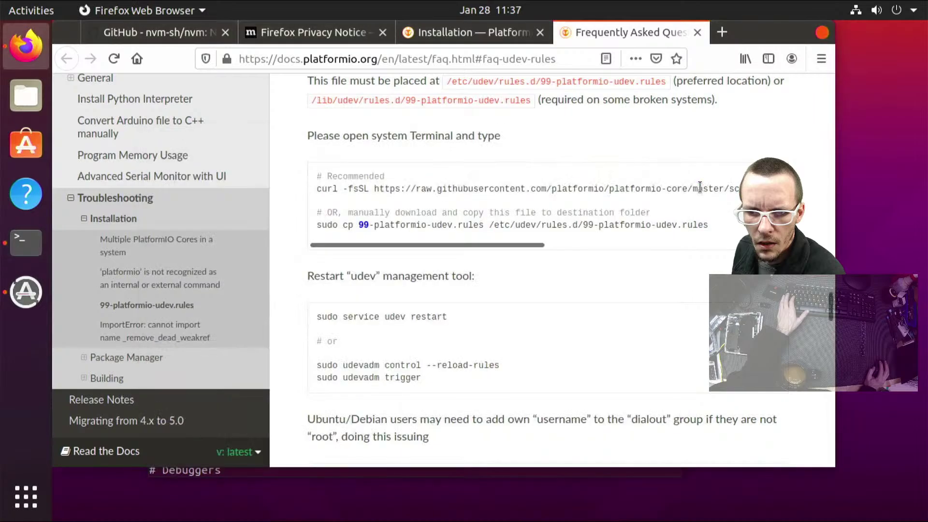
pyautogui.tripleClick(698, 189)
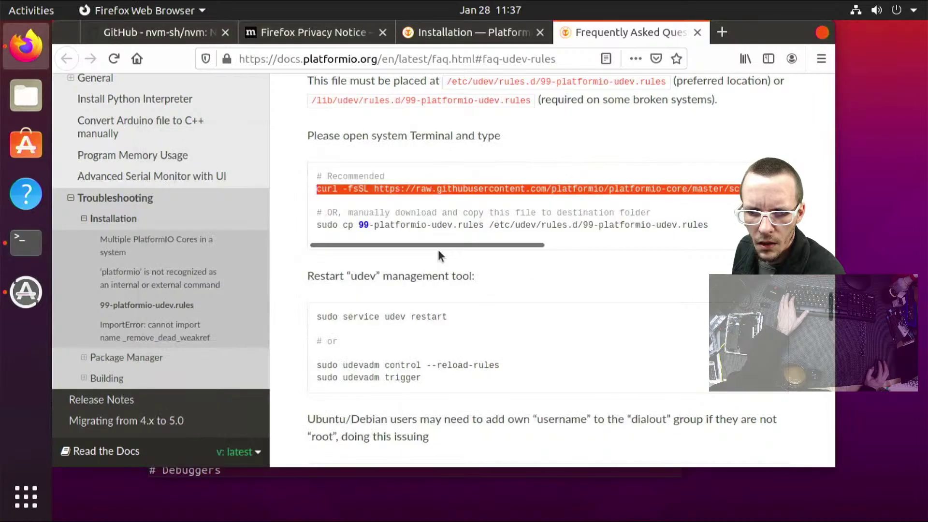
pyautogui.moveTo(439, 245); pyautogui.dragTo(285, 280)
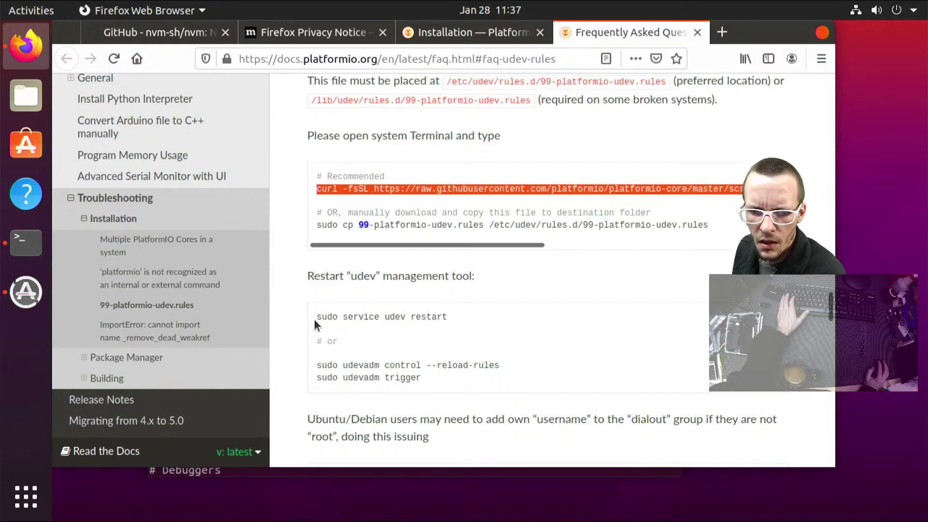
pyautogui.moveTo(316, 319); pyautogui.dragTo(460, 329)
pyautogui.hotkey('ctrl', 'c')
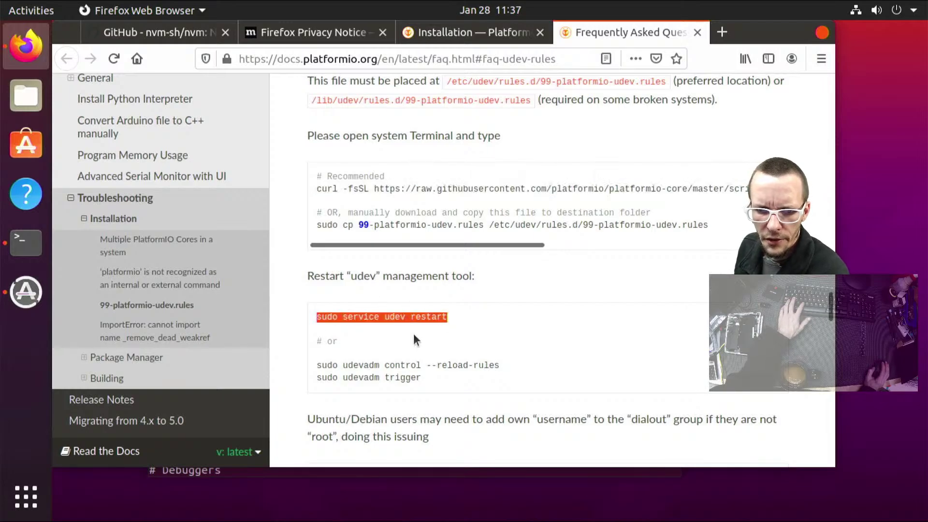
# Paste and run sudo service udev restart in Terminal, then move the terminal window aside
pyautogui.click(26, 244)
pyautogui.scroll(5, 305, 315)
pyautogui.scroll(-15, 306, 314)
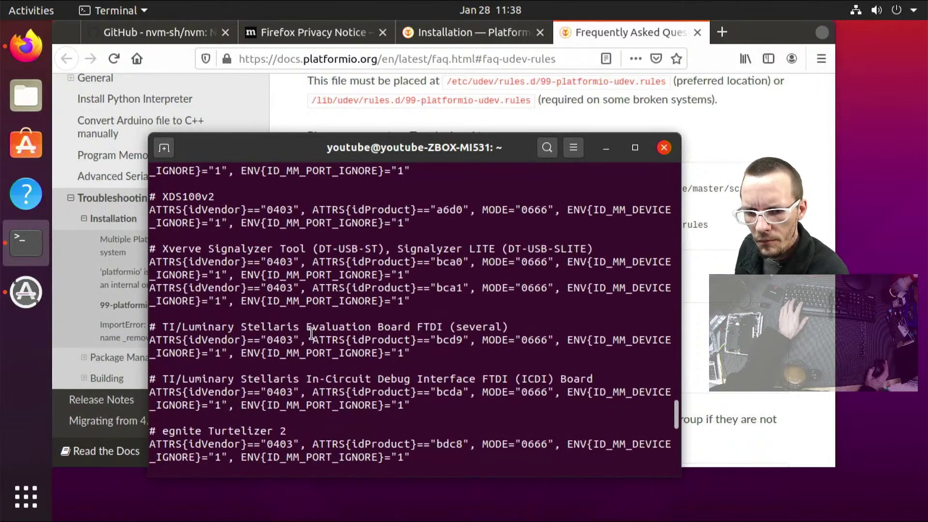
pyautogui.hotkey('ctrl', 'shift', 'v')
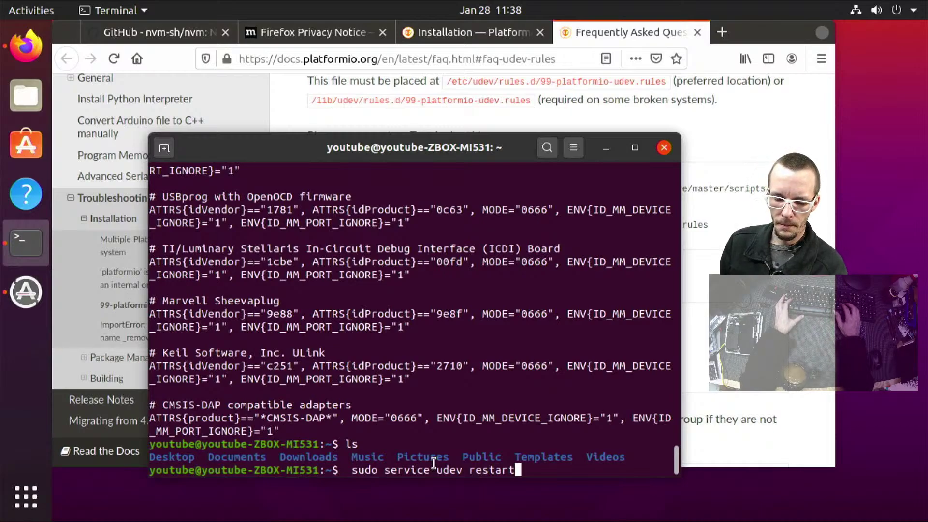
pyautogui.press('Return')
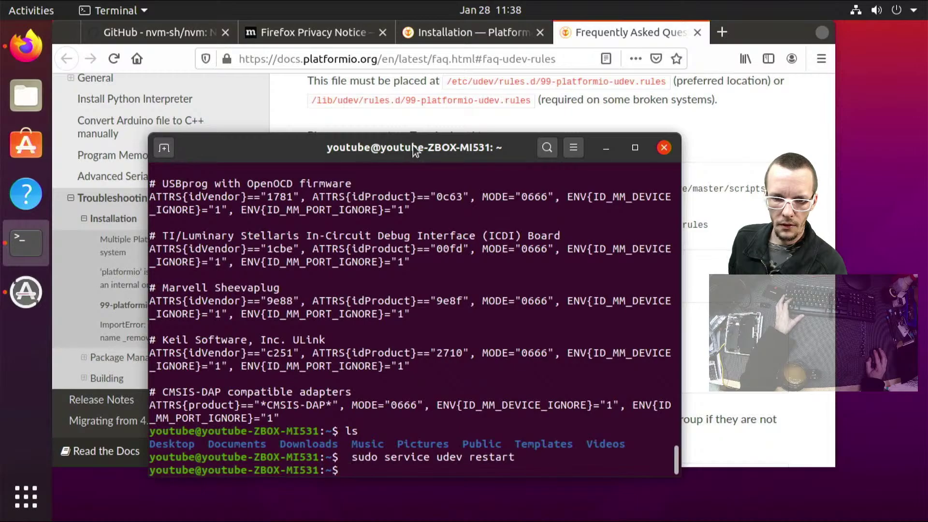
pyautogui.moveTo(413, 146); pyautogui.dragTo(383, 125)
# Scroll the Installation tab to the Super-Quick (Mac / Linux) python3 command, then return to Terminal
pyautogui.click(683, 150)
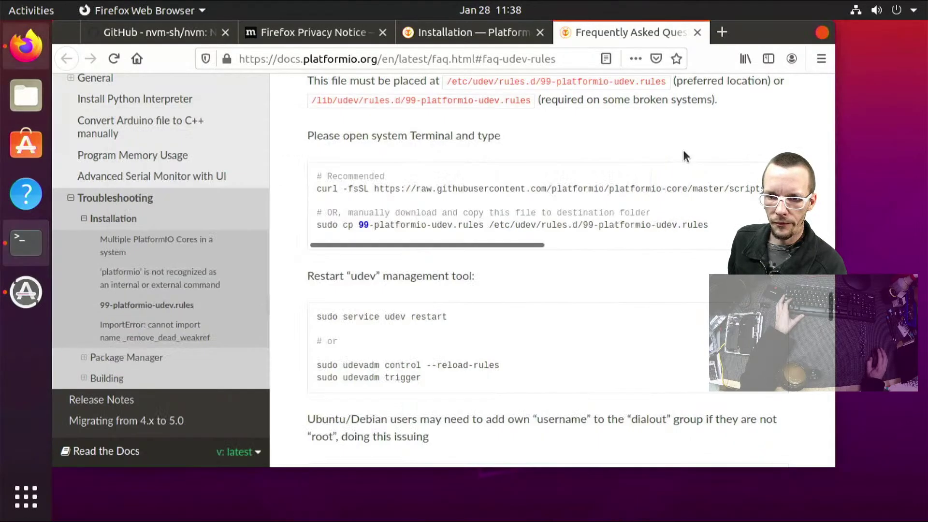
pyautogui.scroll(-2, 636, 246)
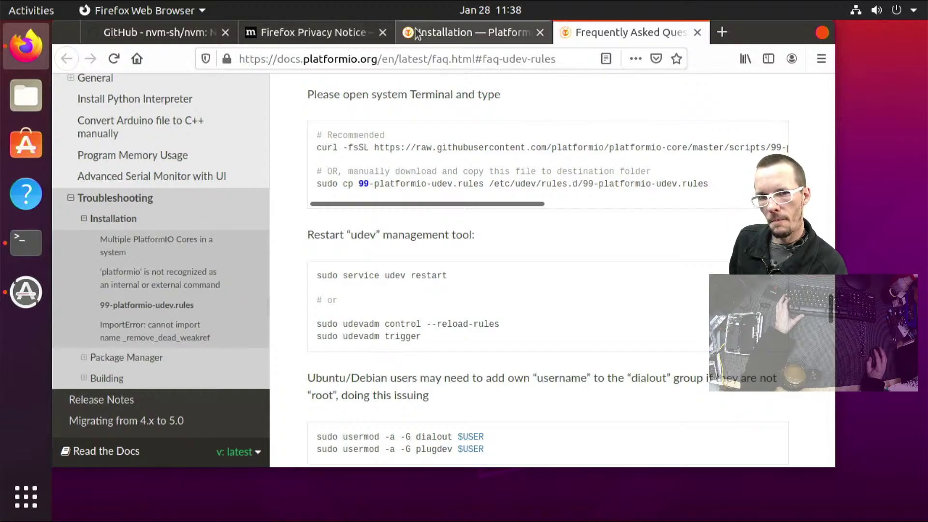
pyautogui.click(459, 34)
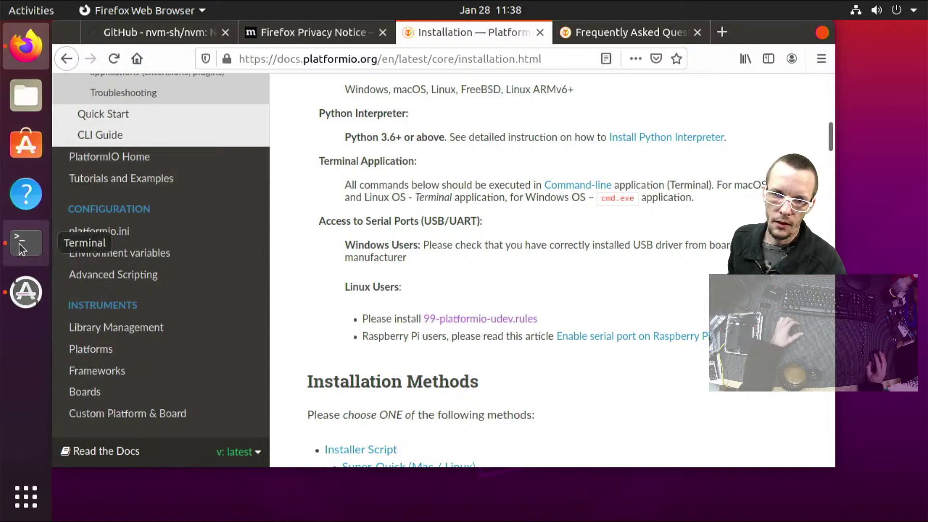
pyautogui.scroll(-7, 570, 248)
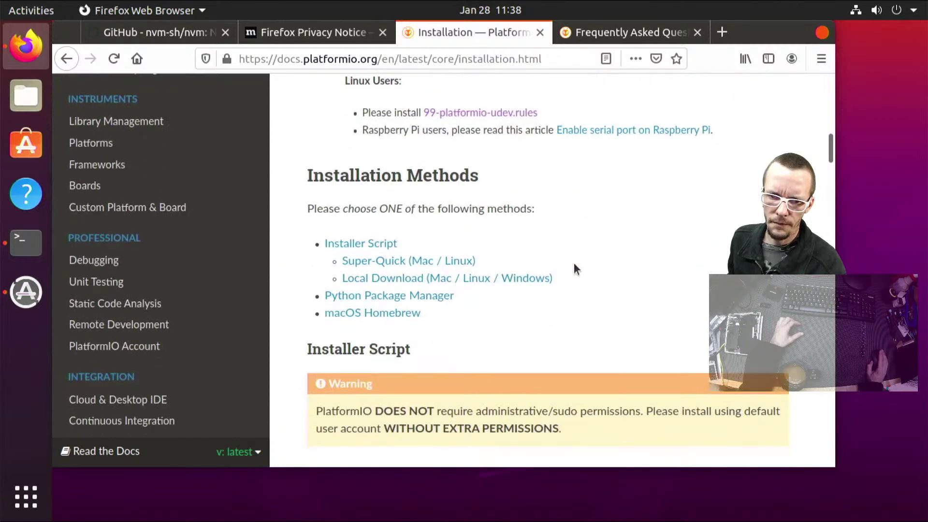
pyautogui.scroll(-5, 575, 263)
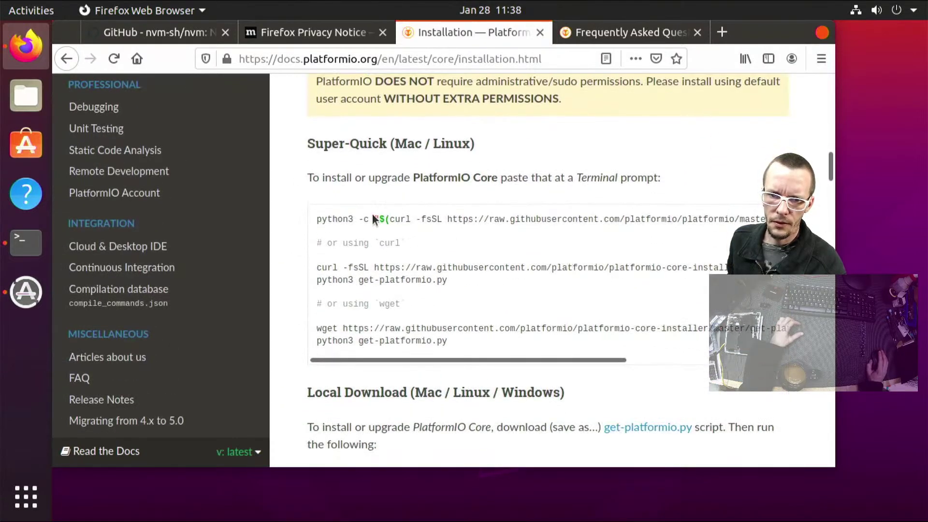
pyautogui.scroll(-1, 401, 264)
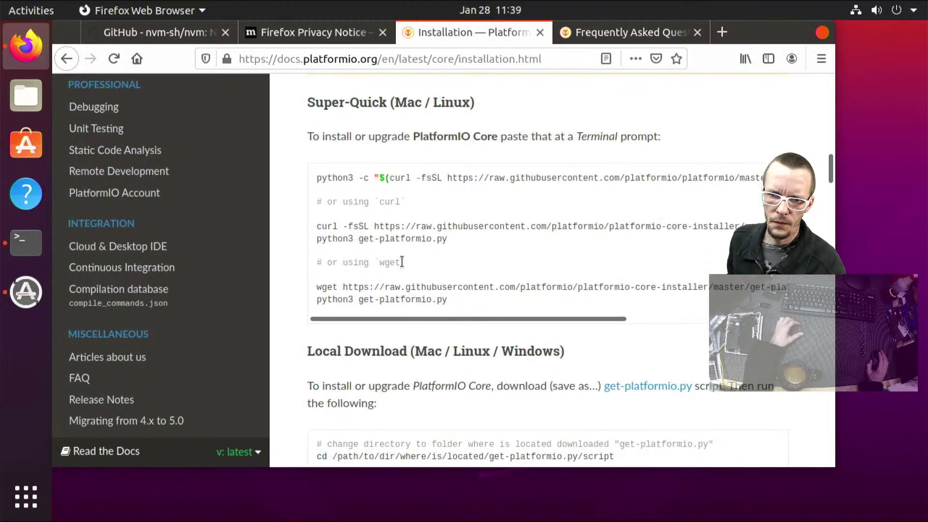
pyautogui.scroll(-3, 466, 319)
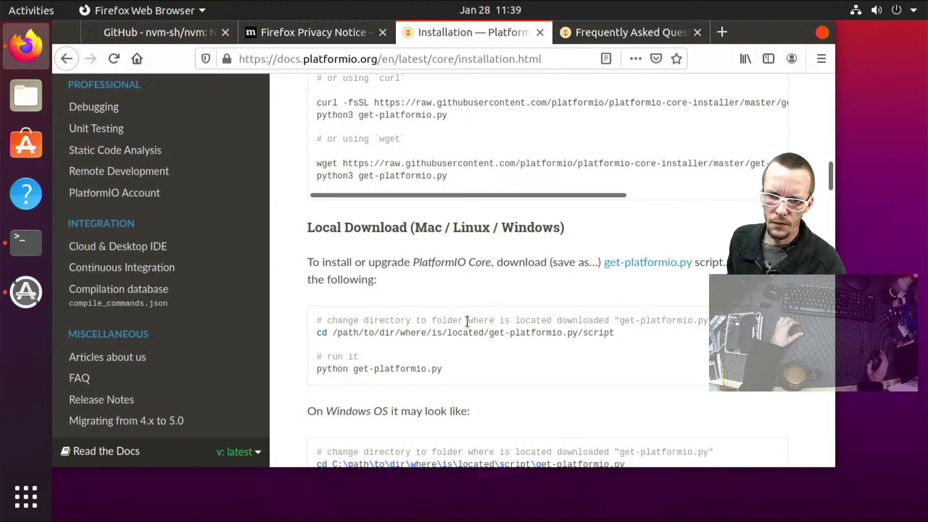
pyautogui.scroll(5, 468, 326)
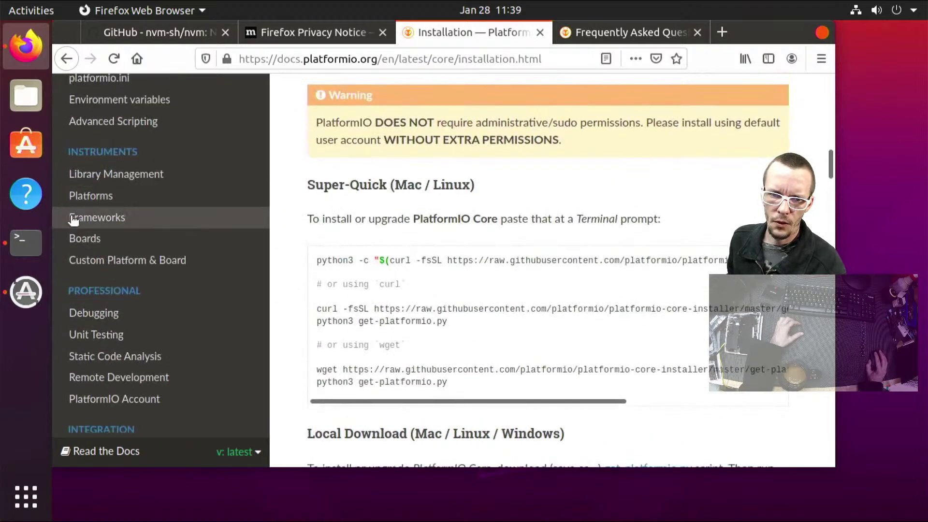
pyautogui.click(24, 239)
# Start python3 to confirm version 3.8.5 is installed, then exit back to the shell
pyautogui.write('pytho')
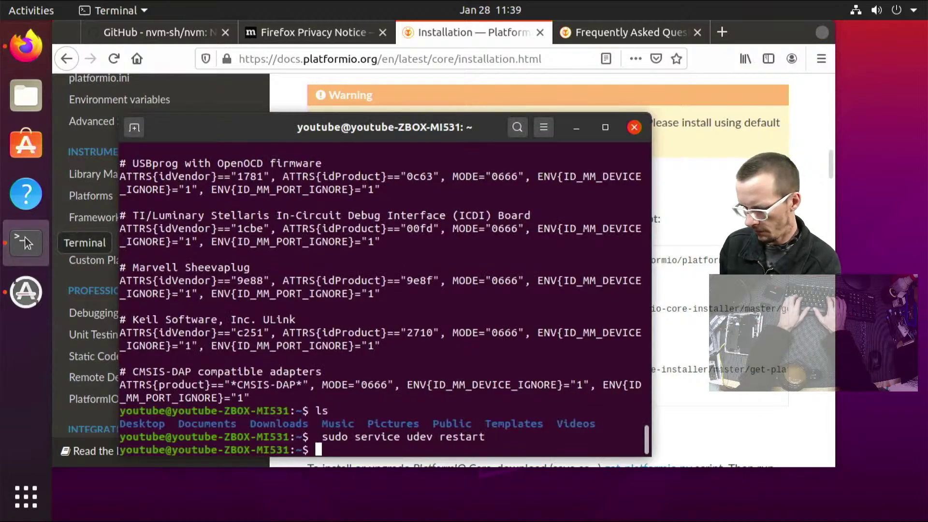
pyautogui.write('n3')
pyautogui.press('Return')
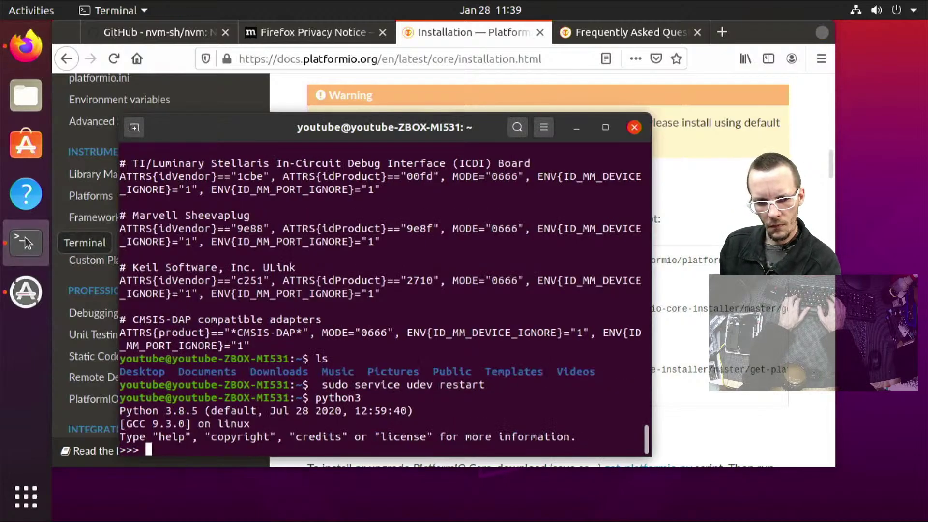
pyautogui.hotkey('ctrl', 'c')
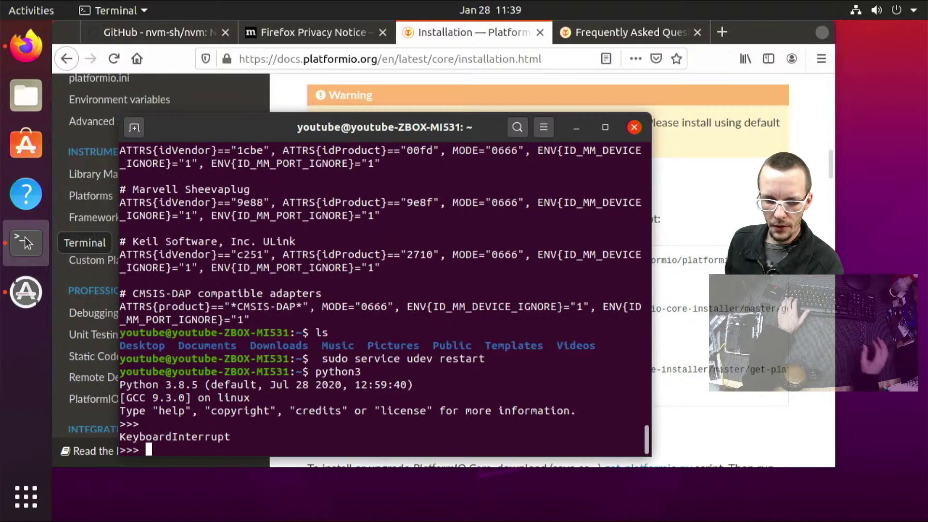
pyautogui.hotkey('ctrl', 'c')
pyautogui.hotkey('ctrl', 'c')
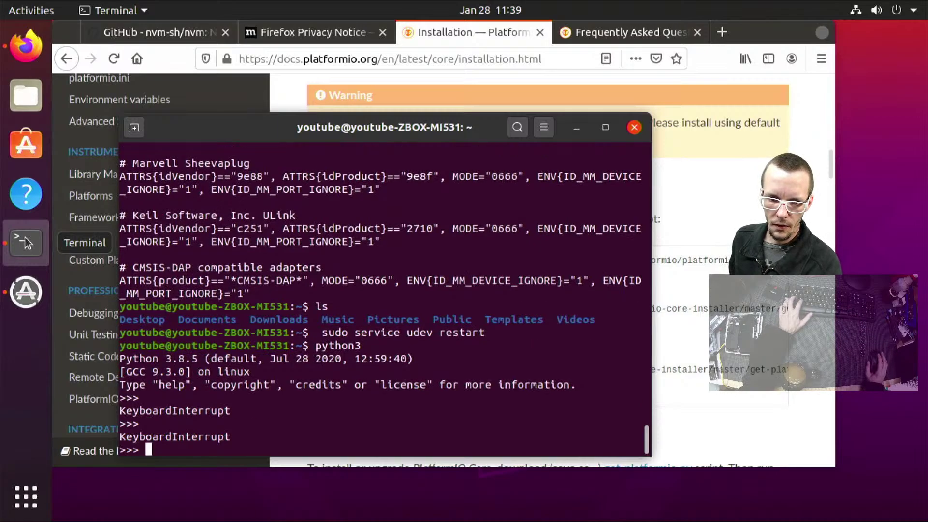
pyautogui.hotkey('ctrl', 'd')
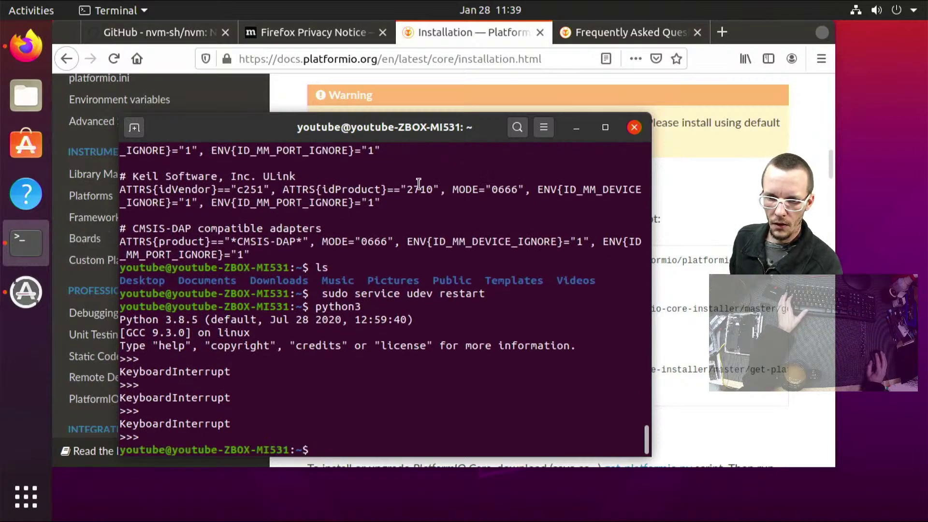
# Copy the Super-Quick python3 -c get-platformio.py command from Firefox and paste it into Terminal
pyautogui.click(689, 186)
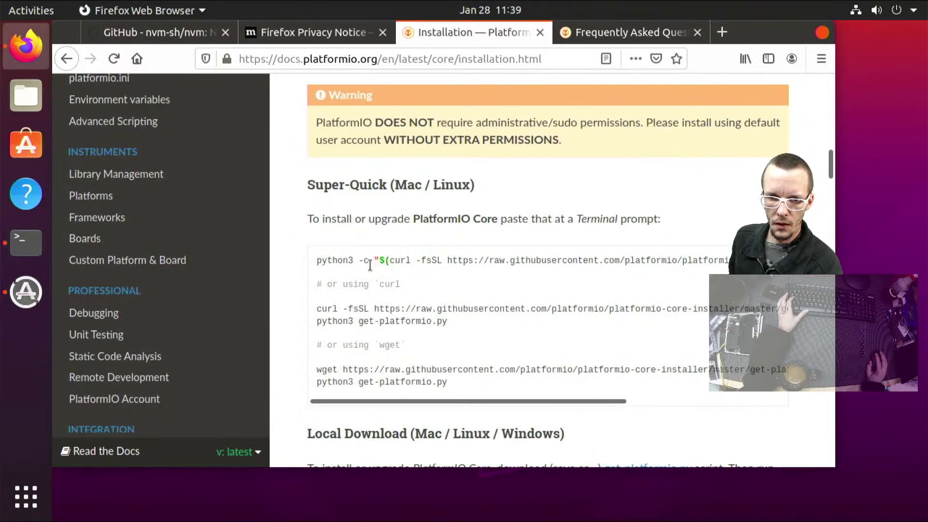
pyautogui.tripleClick(320, 262)
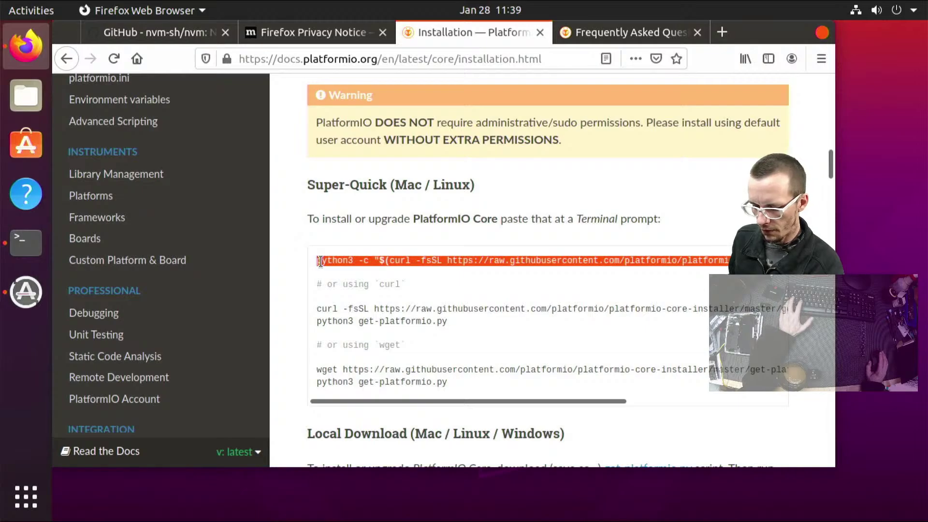
pyautogui.click(26, 242)
pyautogui.middleClick(445, 380)
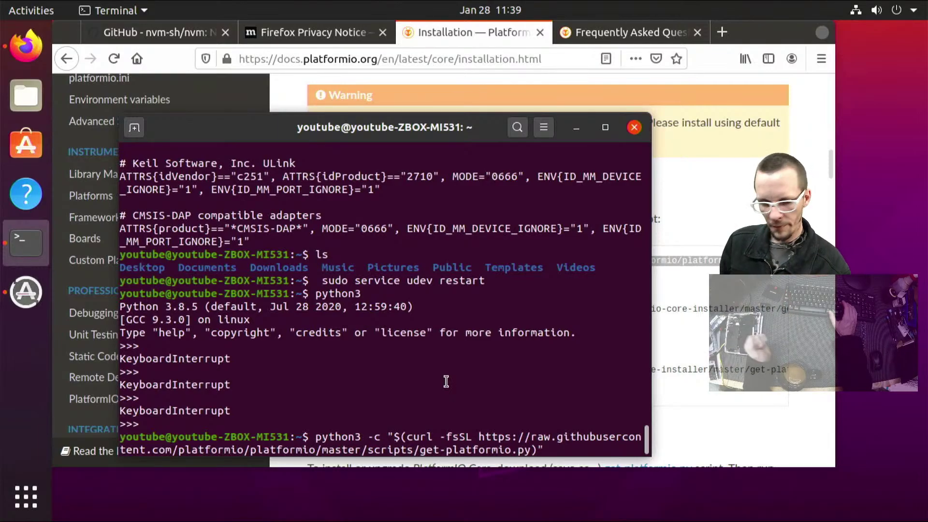
# Run the PlatformIO installer, then try apt installing python3-distutils plus libudev and libusb
pyautogui.press('Return')
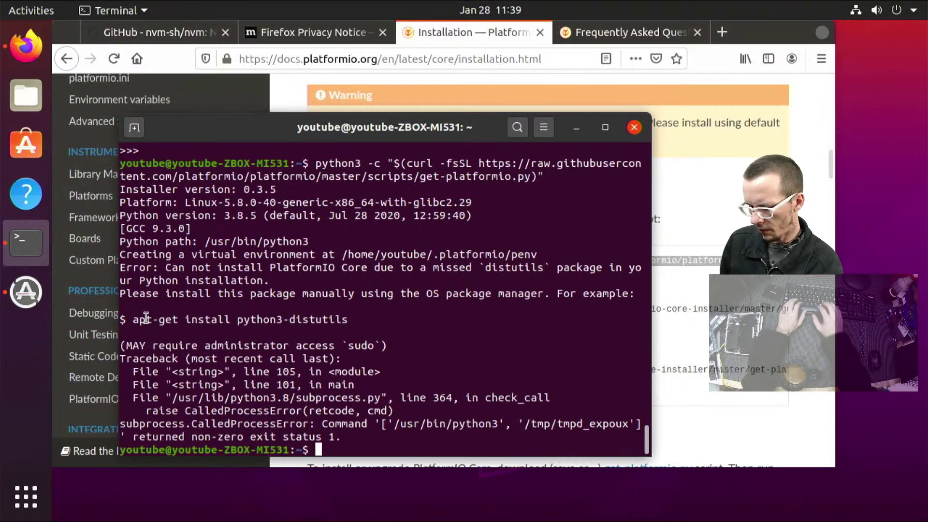
pyautogui.write('sudo apt ')
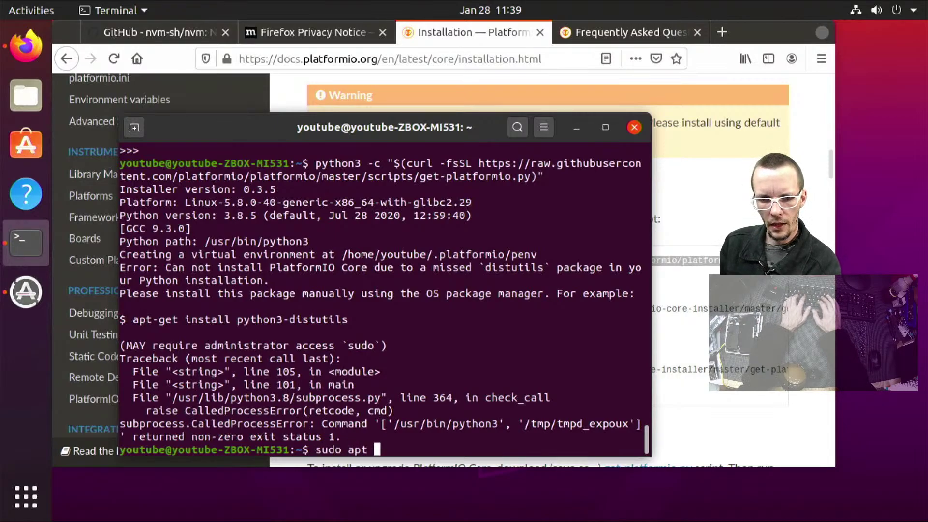
pyautogui.write('install pytho')
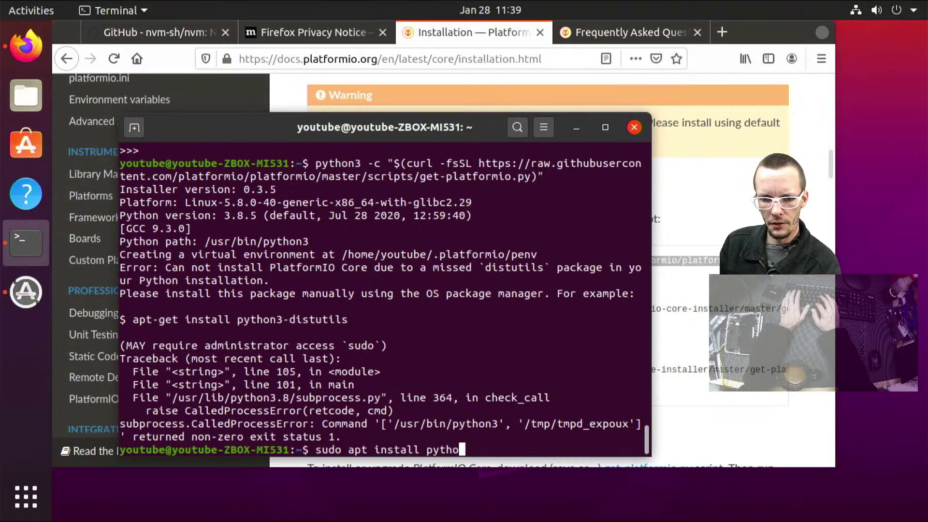
pyautogui.write('n3-distutils')
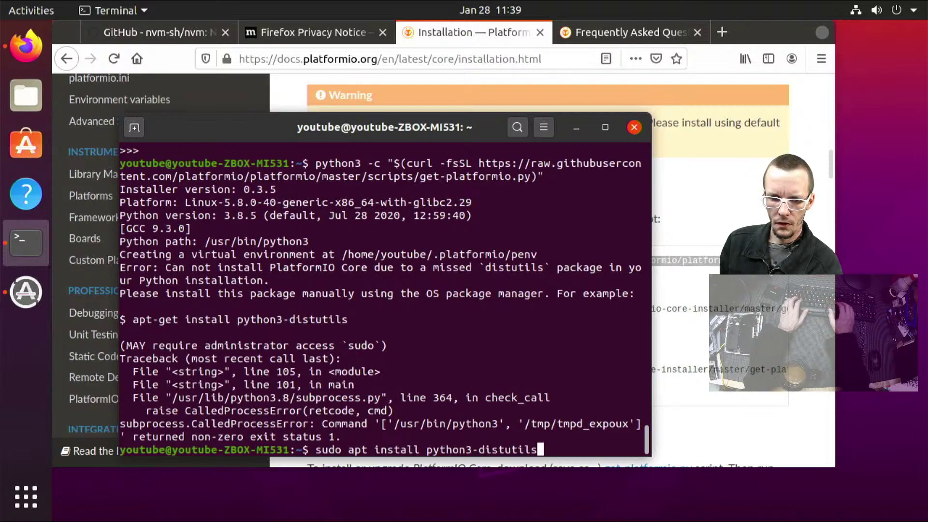
pyautogui.press('Return')
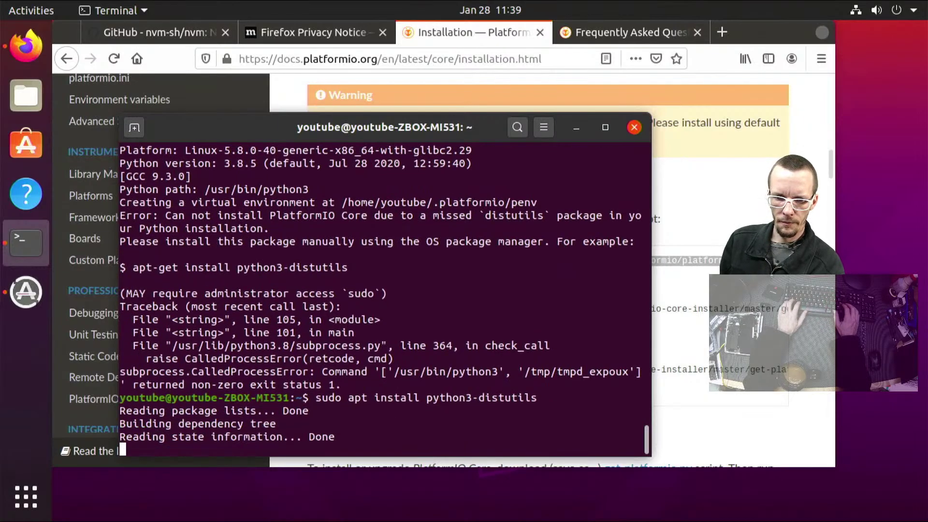
pyautogui.write('mn')
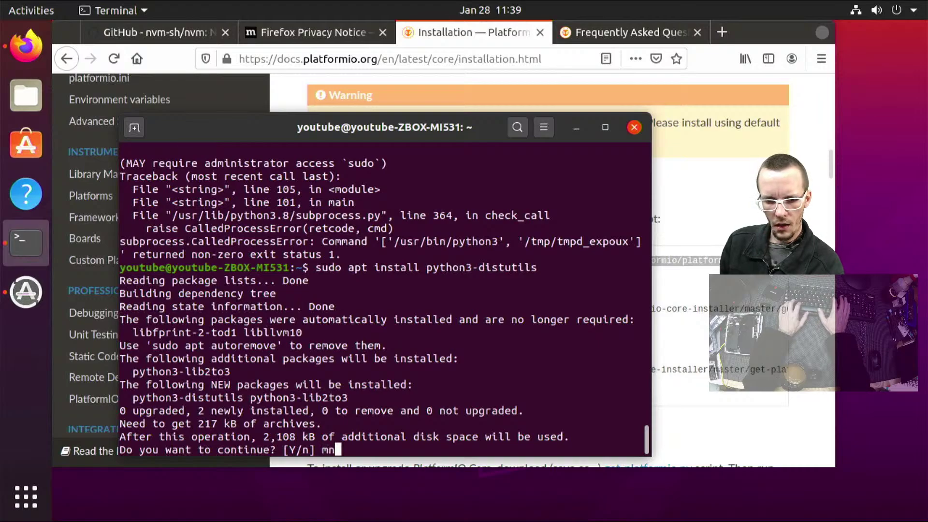
pyautogui.press('BackSpace')
pyautogui.press('BackSpace')
pyautogui.write('n')
pyautogui.press('Return')
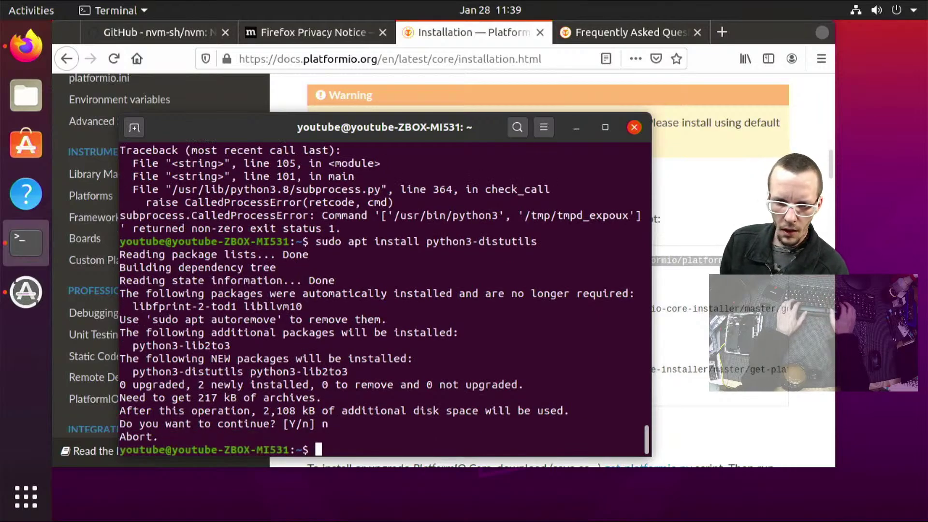
pyautogui.press('Up')
pyautogui.write('libudev')
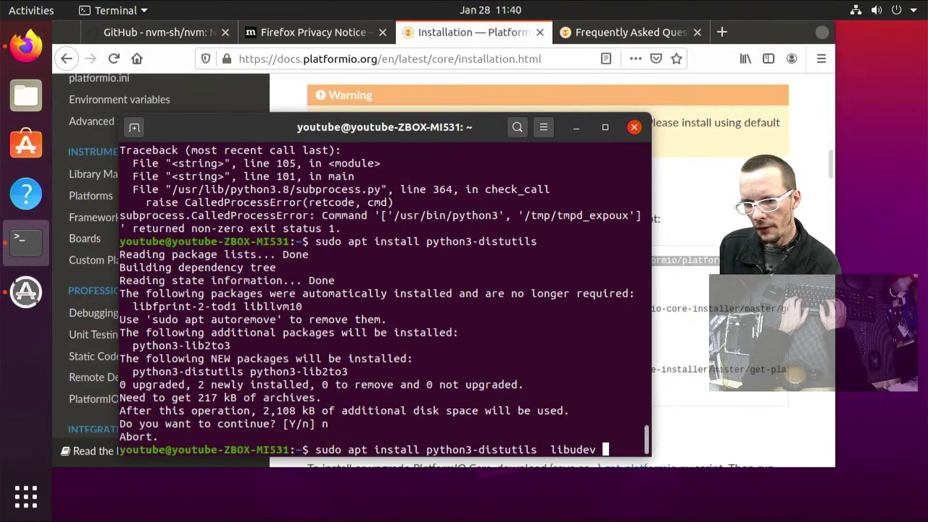
pyautogui.write(' libusb')
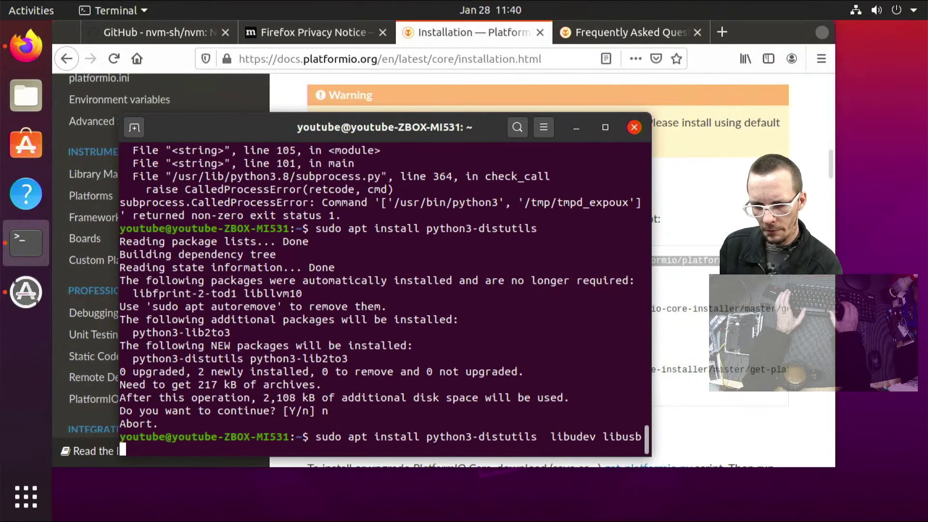
pyautogui.press('Return')
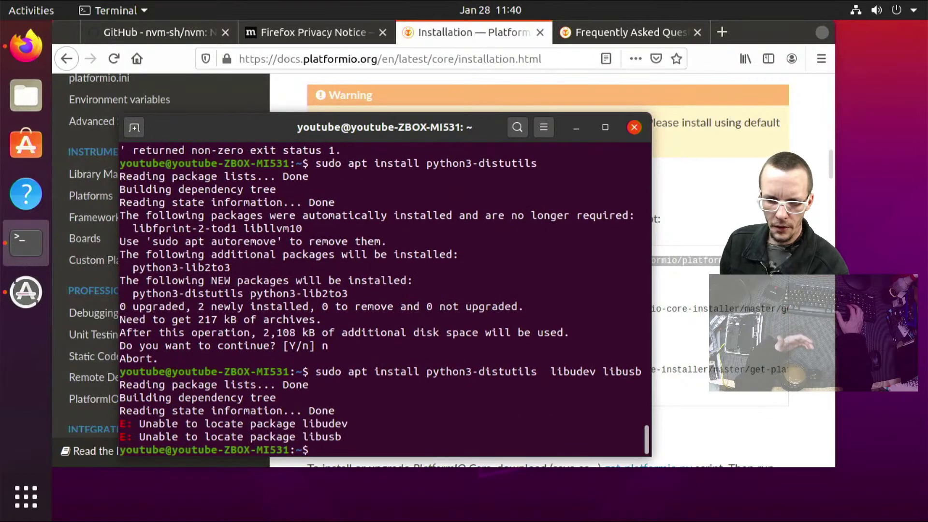
# Tab-complete the package names to libudev-dev and libusb-1.0-0-dev and run the install
pyautogui.press('Up')
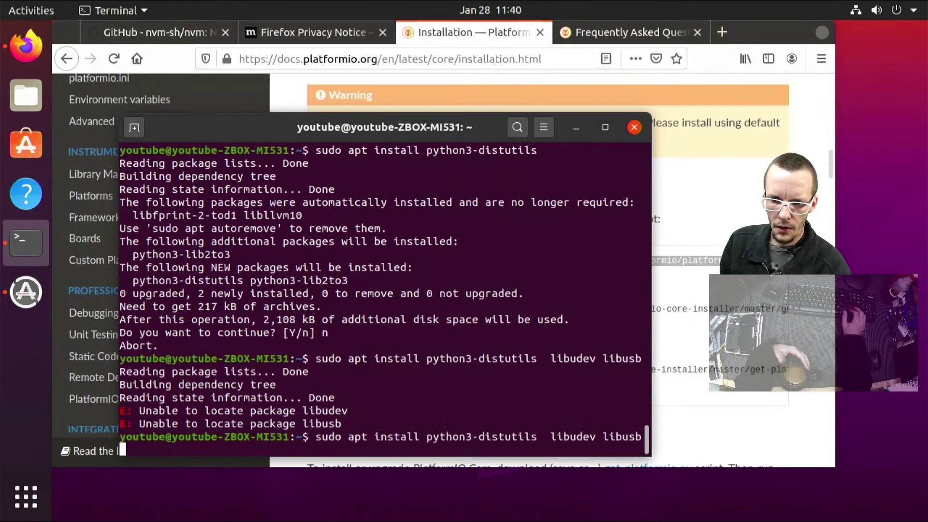
pyautogui.press('Left')
pyautogui.press('Left')
pyautogui.press('Left')
pyautogui.press('Left')
pyautogui.press('Left')
pyautogui.press('Left')
pyautogui.press('Left')
pyautogui.press('Left')
pyautogui.press('Left')
pyautogui.press('Left')
pyautogui.press('Left')
pyautogui.press('Left')
pyautogui.press('Right')
pyautogui.press('Right')
pyautogui.press('Right')
pyautogui.press('Right')
pyautogui.press('Right')
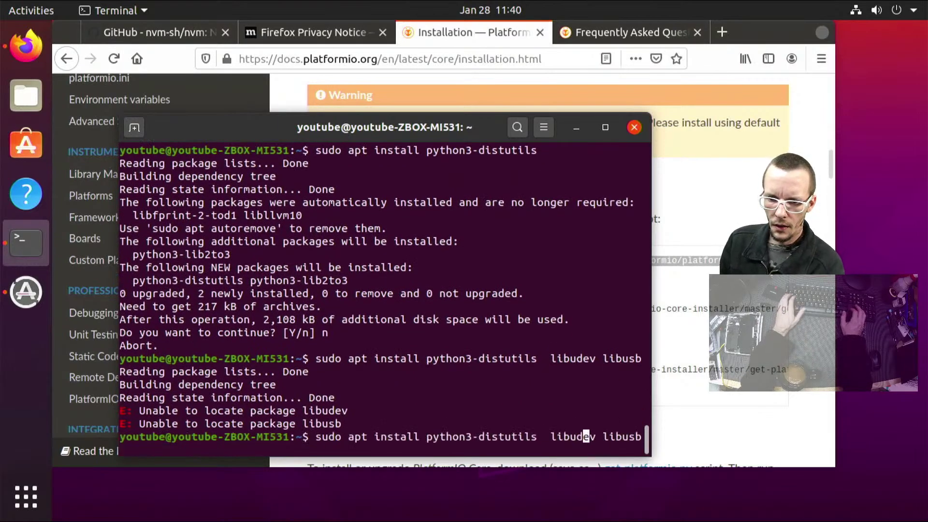
pyautogui.press('Tab')
pyautogui.press('Tab')
pyautogui.press('Tab')
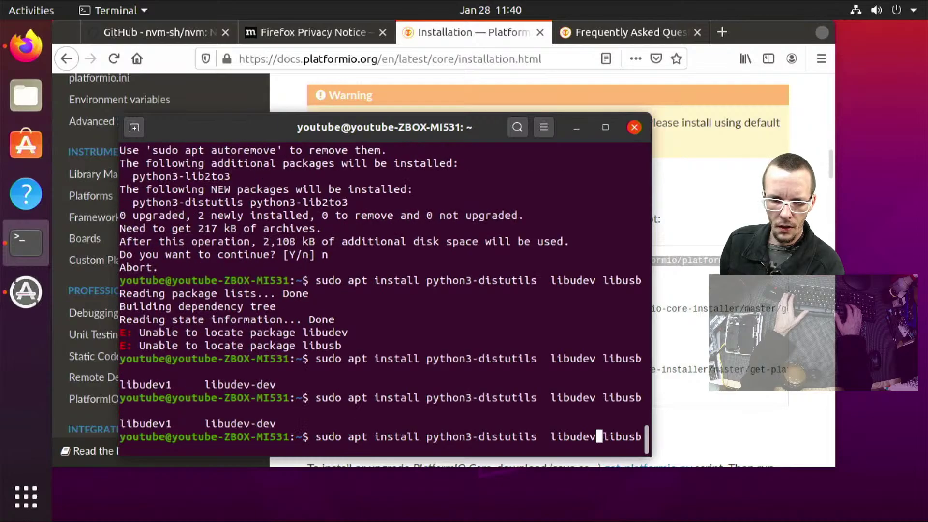
pyautogui.write('-dev')
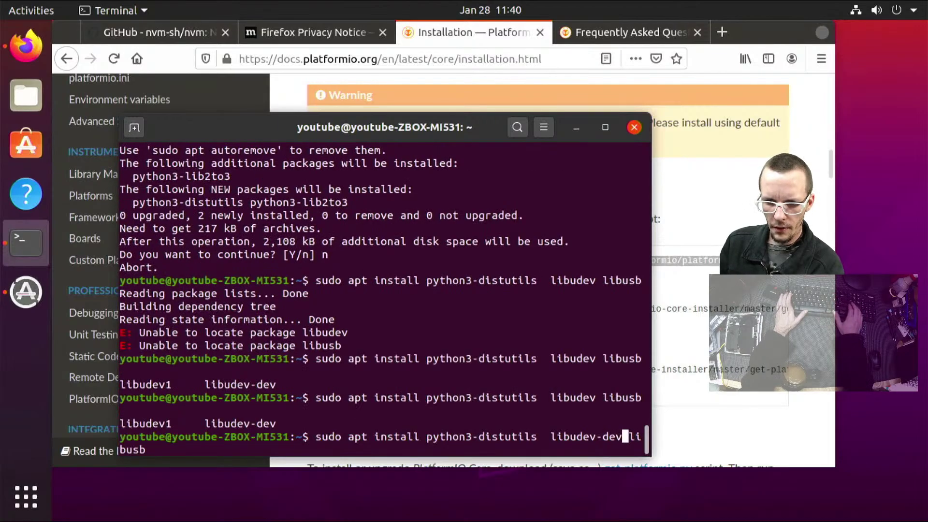
pyautogui.press('Tab')
pyautogui.press('Tab')
pyautogui.press('Tab')
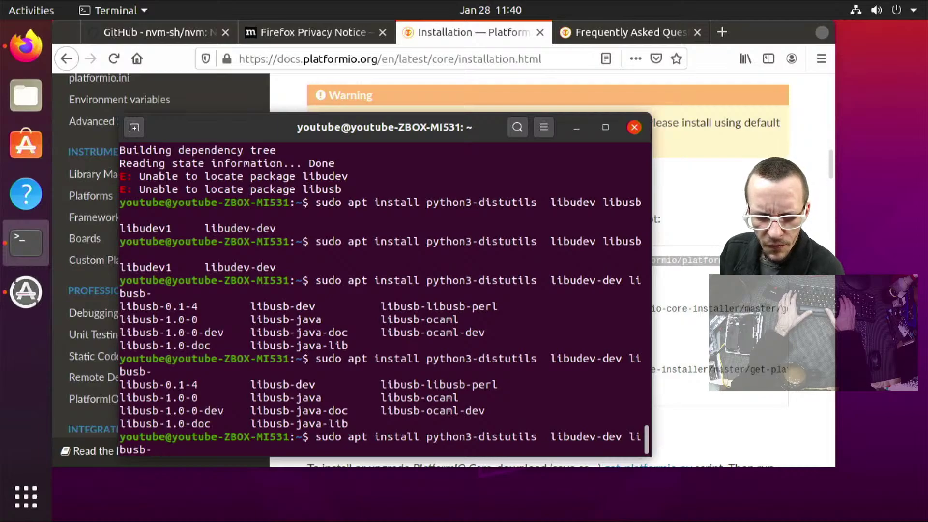
pyautogui.write('1')
pyautogui.press('Tab')
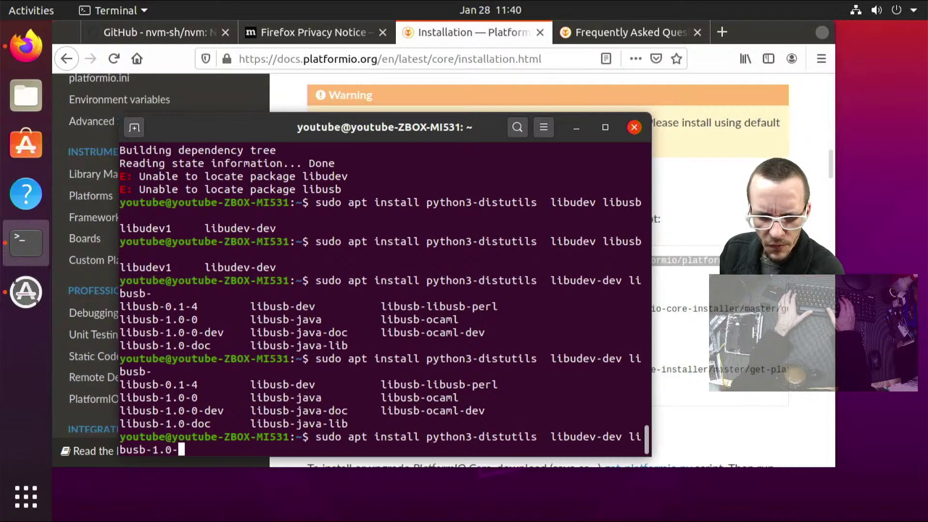
pyautogui.press('Tab')
pyautogui.write('0')
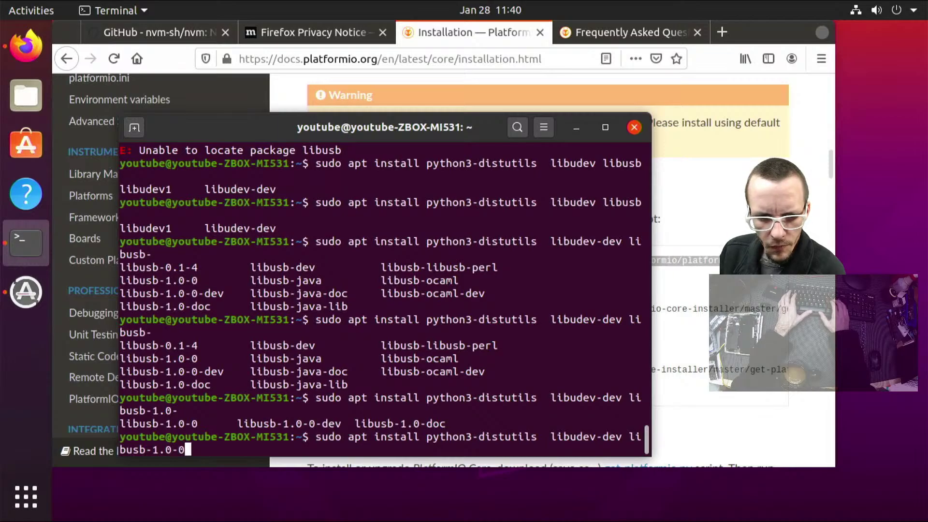
pyautogui.press('Tab')
pyautogui.press('Tab')
pyautogui.write('-')
pyautogui.press('Tab')
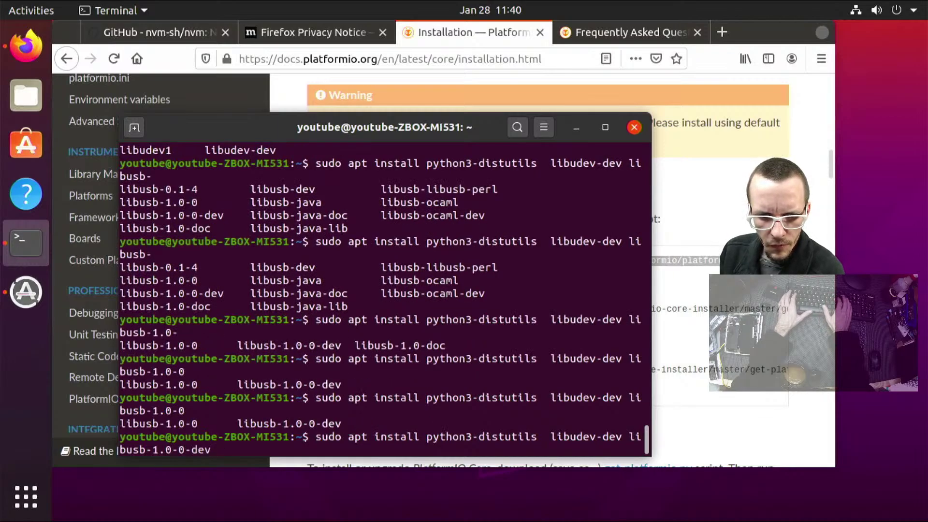
pyautogui.press('Return')
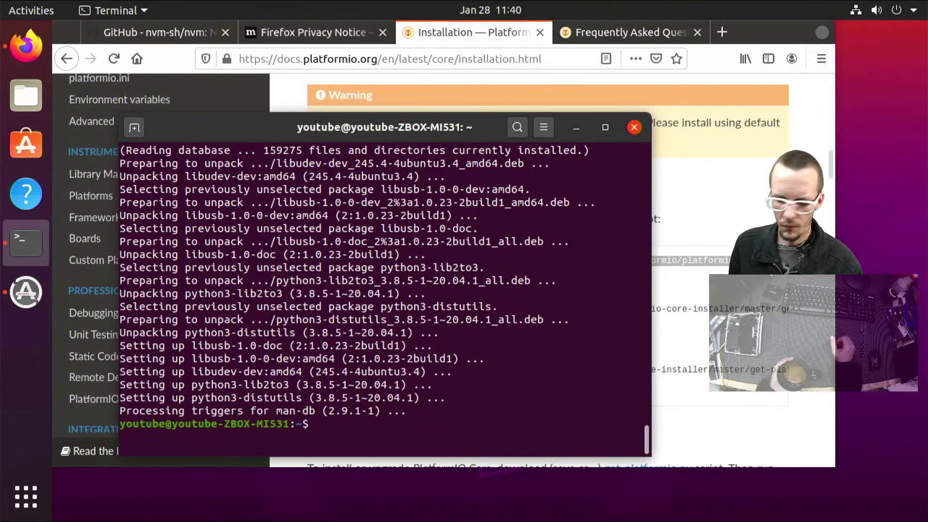
# Rerun the get-platformio.py installer script to install PlatformIO Core 5.0.4
pyautogui.press('Up')
pyautogui.press('Down')
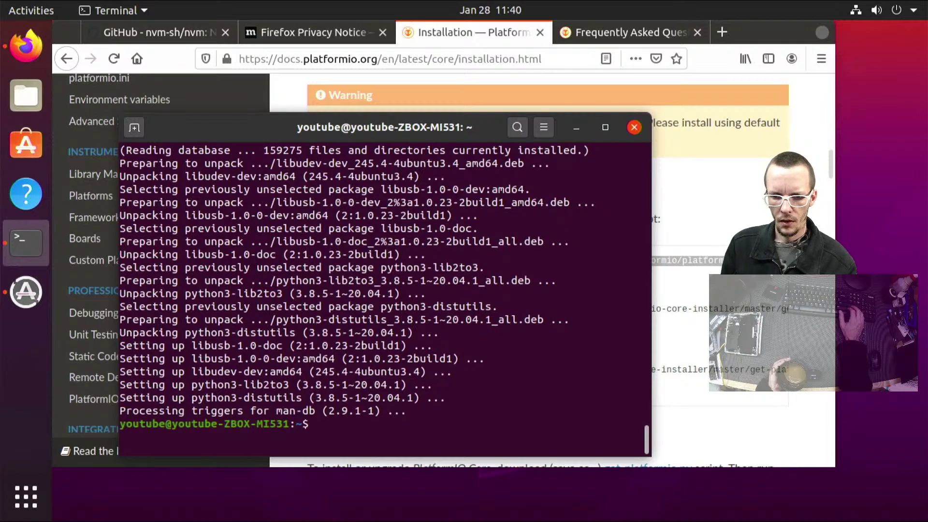
pyautogui.press('Up')
pyautogui.press('Up')
pyautogui.press('Up')
pyautogui.press('Up')
pyautogui.press('Return')
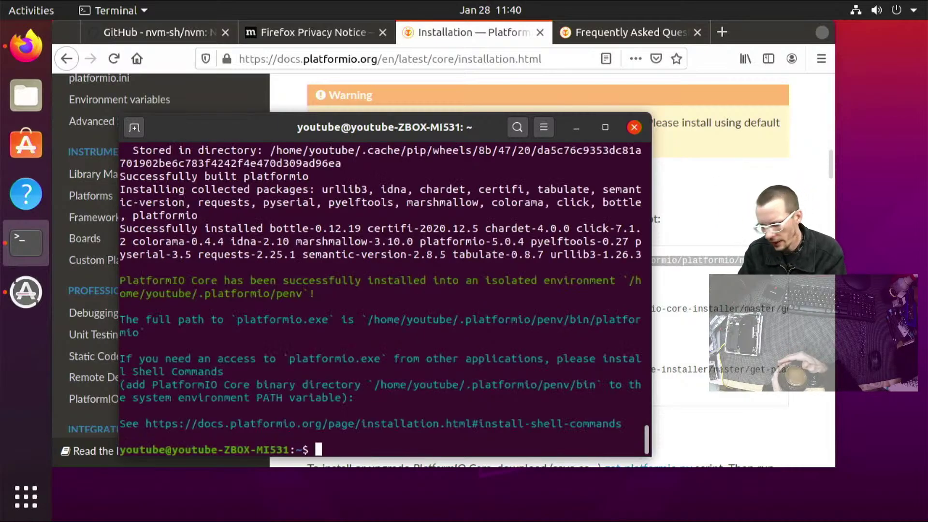
# Check whether a pio command is found via Tab completion, then close the terminal
pyautogui.write('platform')
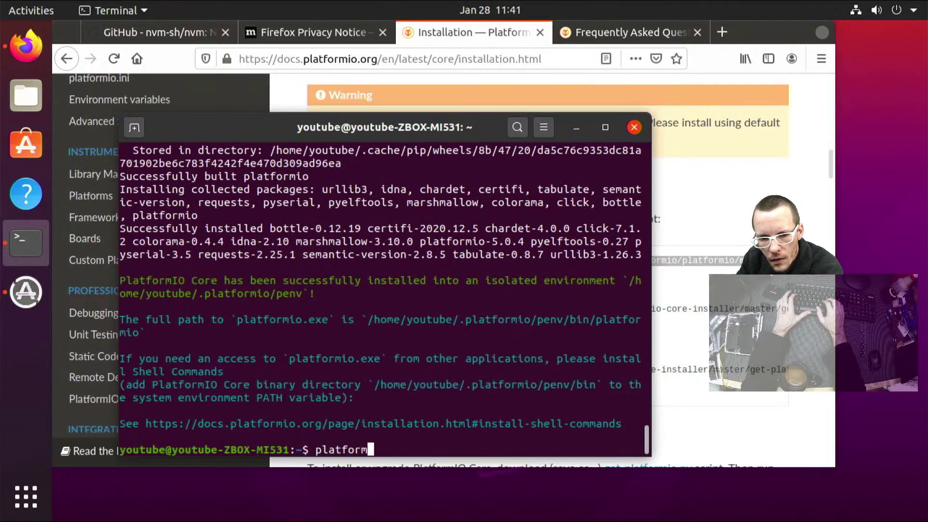
pyautogui.write('.')
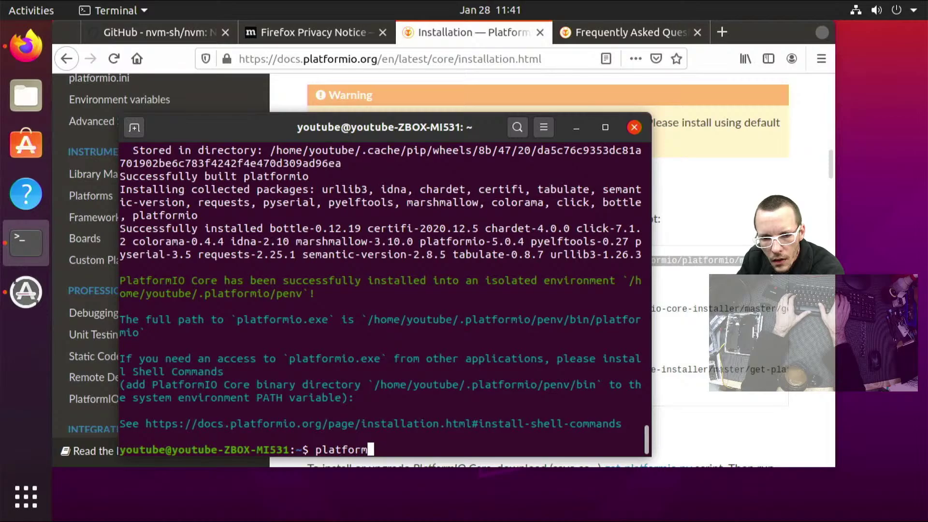
pyautogui.press('BackSpace')
pyautogui.press('BackSpace')
pyautogui.press('BackSpace')
pyautogui.press('BackSpace')
pyautogui.press('BackSpace')
pyautogui.press('BackSpace')
pyautogui.press('BackSpace')
pyautogui.press('BackSpace')
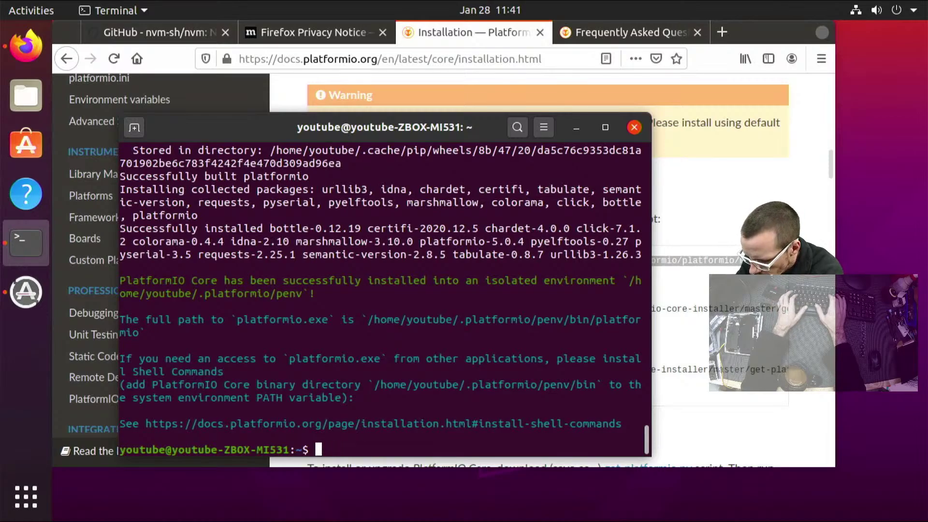
pyautogui.write('pi')
pyautogui.press('Tab')
pyautogui.press('Tab')
pyautogui.press('Tab')
pyautogui.write('o')
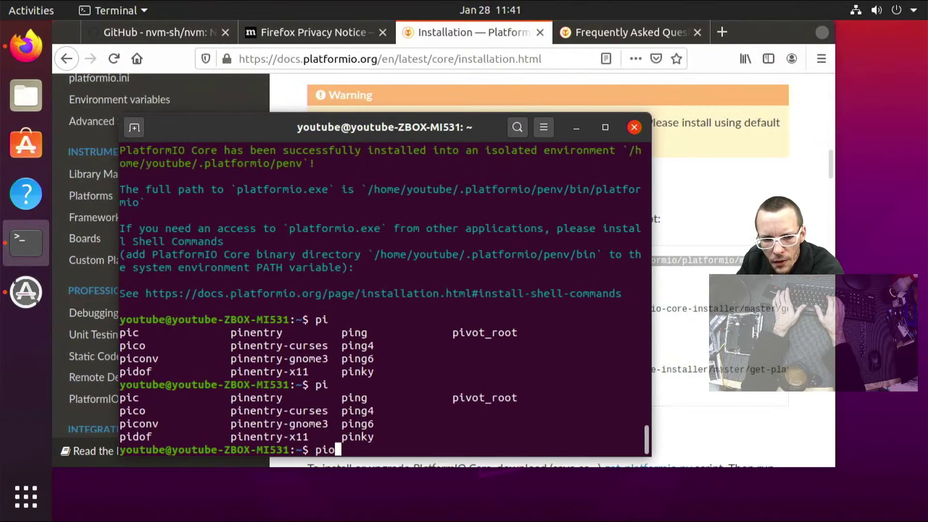
pyautogui.press('BackSpace')
pyautogui.press('BackSpace')
pyautogui.press('BackSpace')
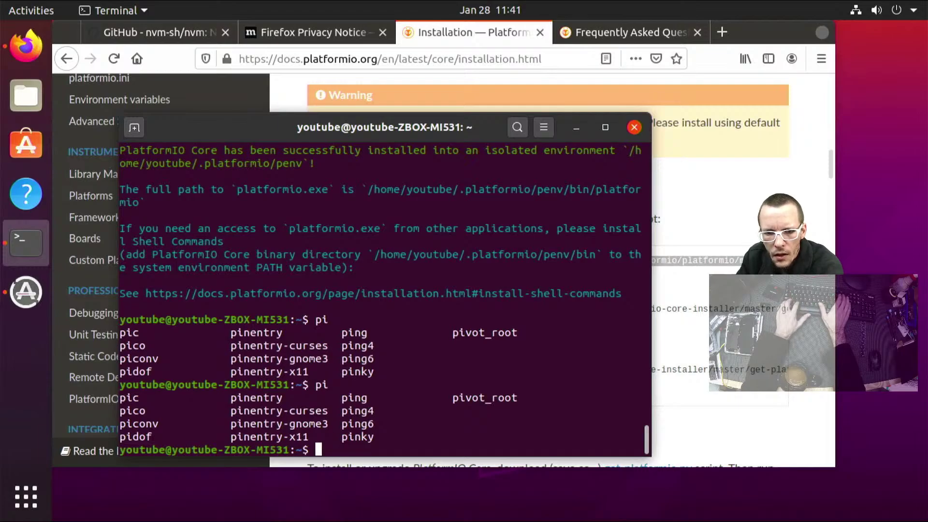
pyautogui.hotkey('ctrl', 'c')
pyautogui.hotkey('ctrl', 'd')
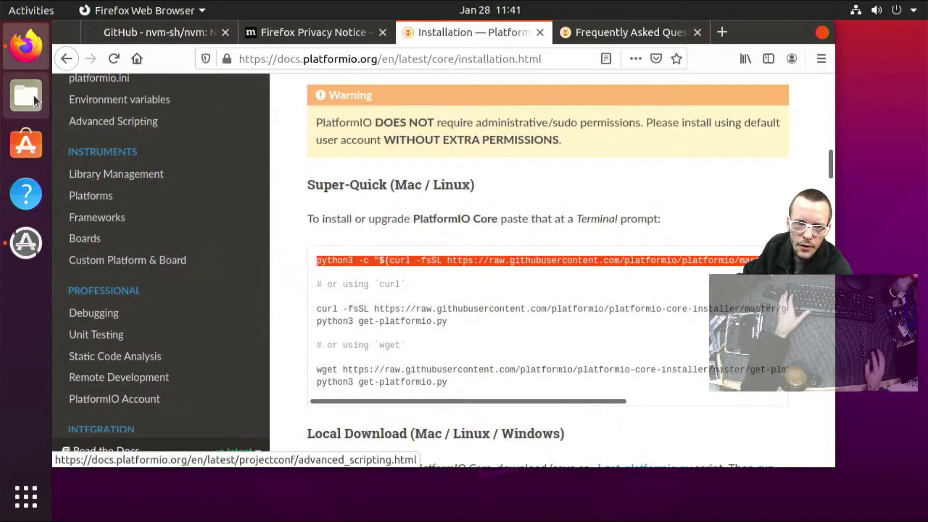
# Open a new Terminal from the application search and browse the pi/pl command completions
pyautogui.press('super')
pyautogui.write('termi')
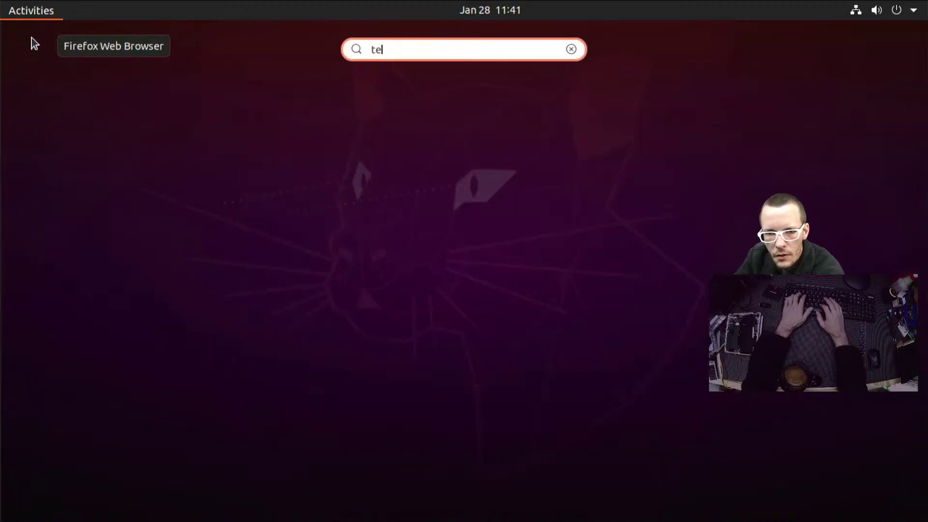
pyautogui.press('Return')
pyautogui.write('pi')
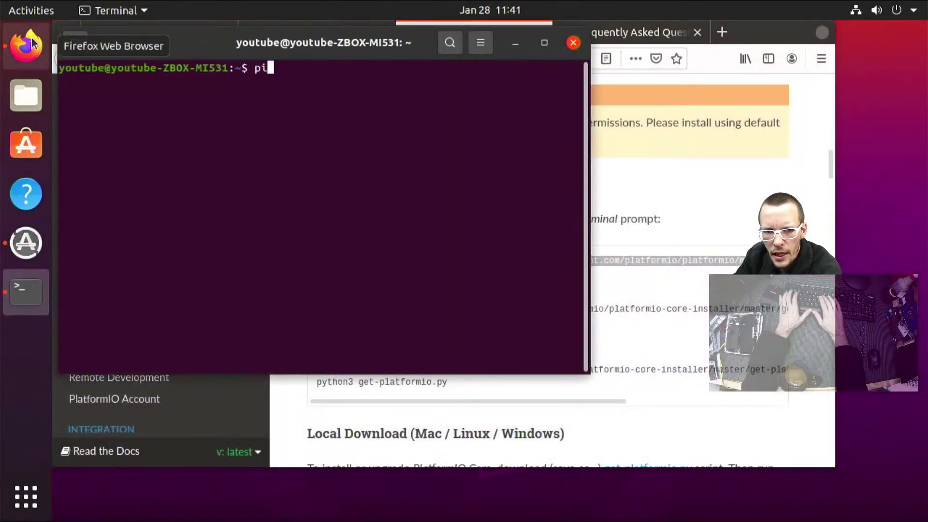
pyautogui.press('Tab')
pyautogui.press('Tab')
pyautogui.press('Tab')
pyautogui.press('Tab')
pyautogui.press('Tab')
pyautogui.write('o')
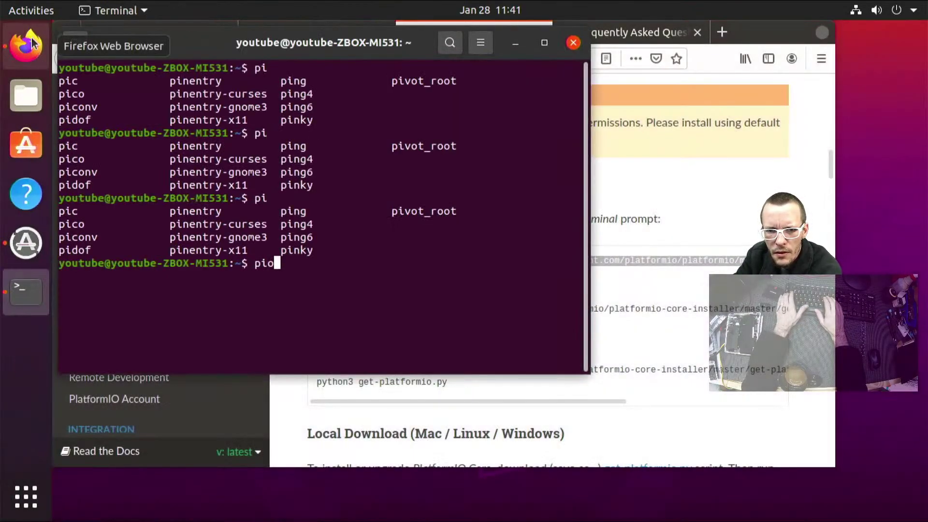
pyautogui.press('BackSpace')
pyautogui.press('BackSpace')
pyautogui.write('l')
pyautogui.press('Tab')
pyautogui.press('Tab')
pyautogui.press('Tab')
pyautogui.press('Tab')
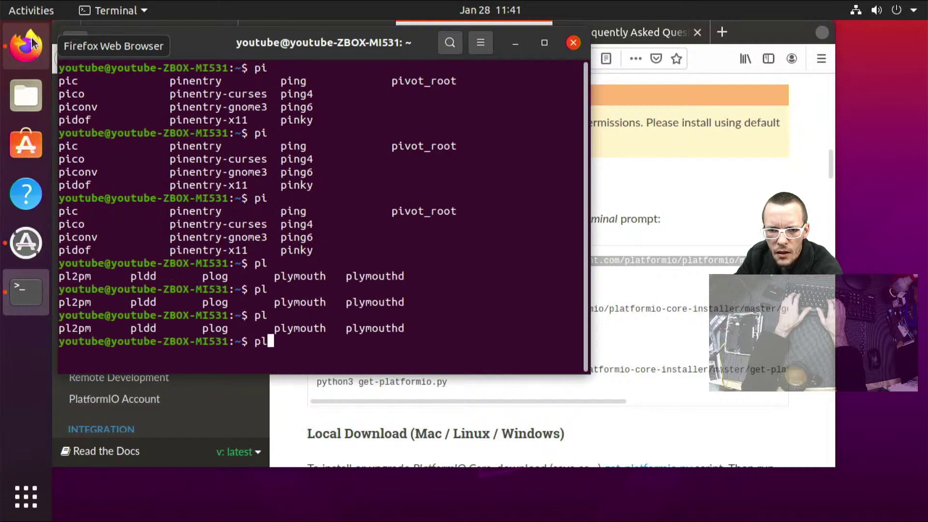
pyautogui.write('a')
pyautogui.press('BackSpace')
pyautogui.press('BackSpace')
pyautogui.press('BackSpace')
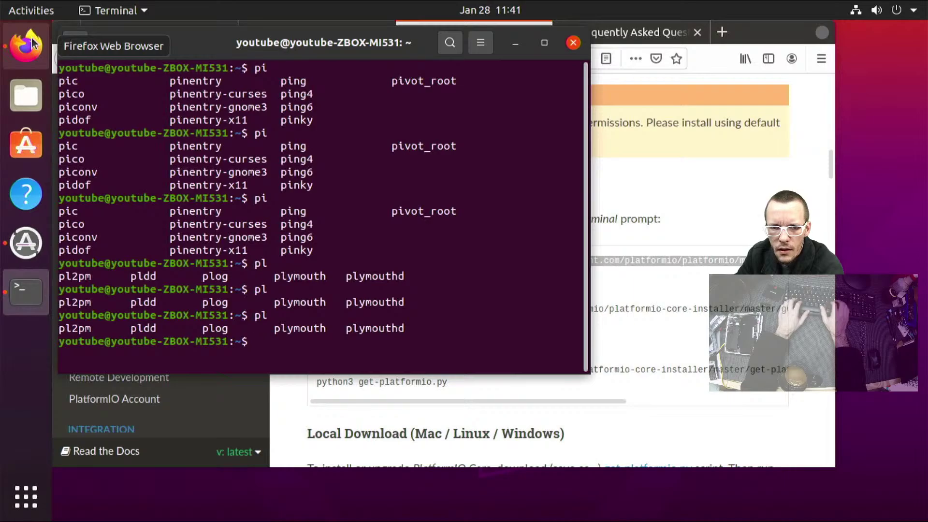
# Rerun the get-platformio.py installer from history to install PlatformIO Core 5.0.4
pyautogui.press('Up')
pyautogui.press('Up')
pyautogui.press('Down')
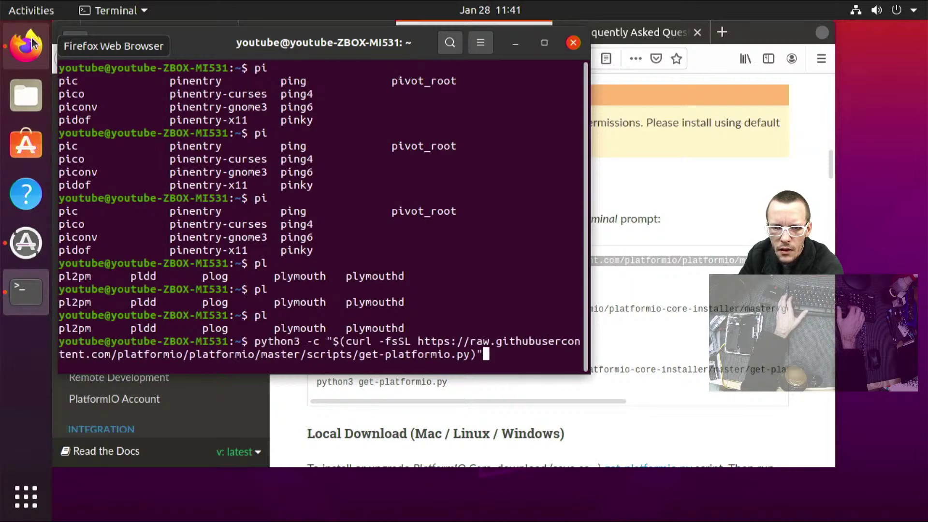
pyautogui.press('Return')
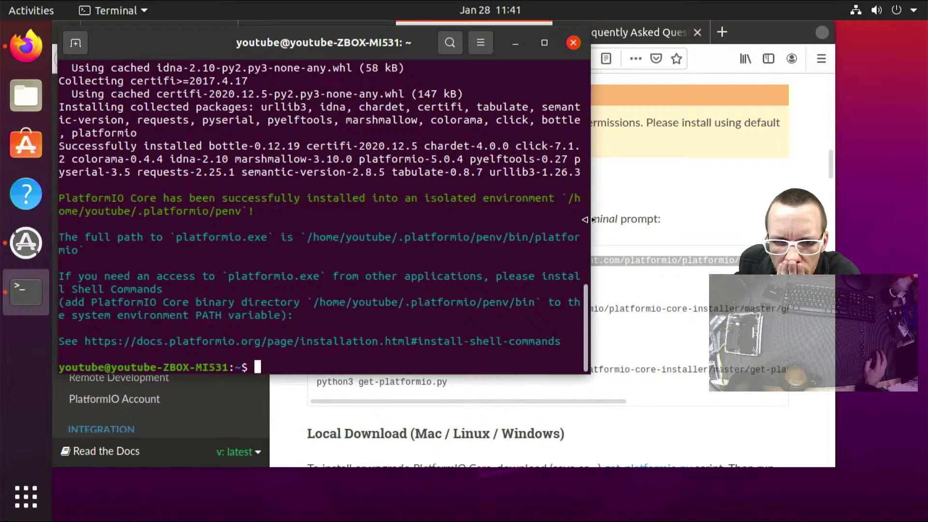
# Open the PlatformIO shell-commands docs and copy the export PATH=$PATH:~/.platformio/penv/bin line
pyautogui.moveTo(586, 219); pyautogui.dragTo(823, 208)
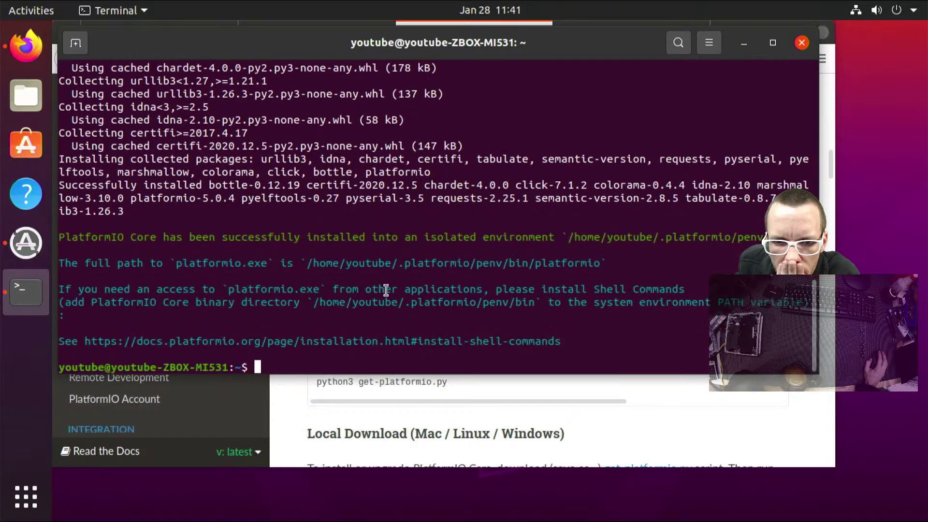
pyautogui.rightClick(319, 346)
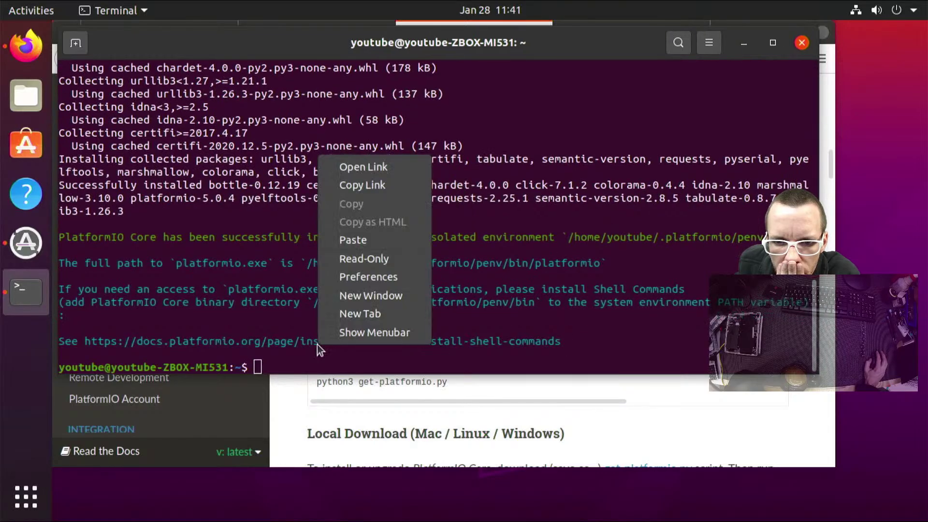
pyautogui.click(374, 170)
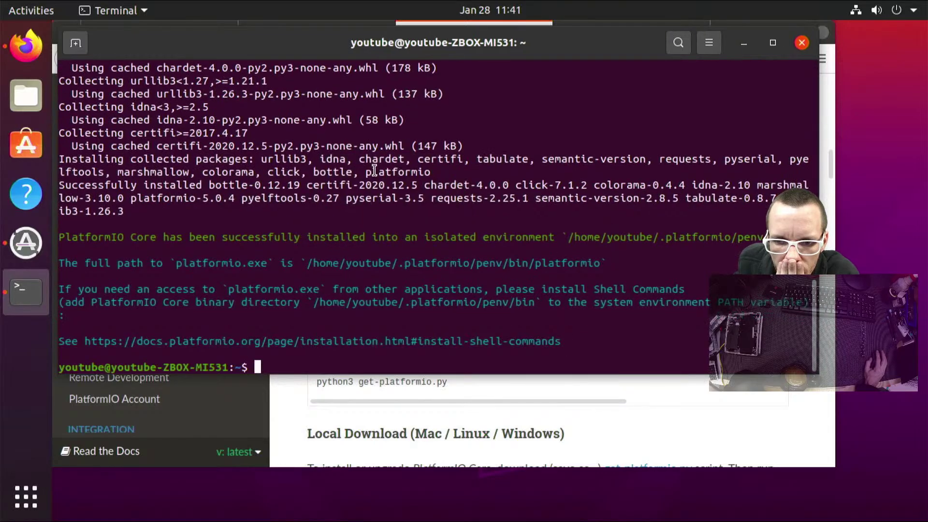
pyautogui.scroll(-7, 396, 242)
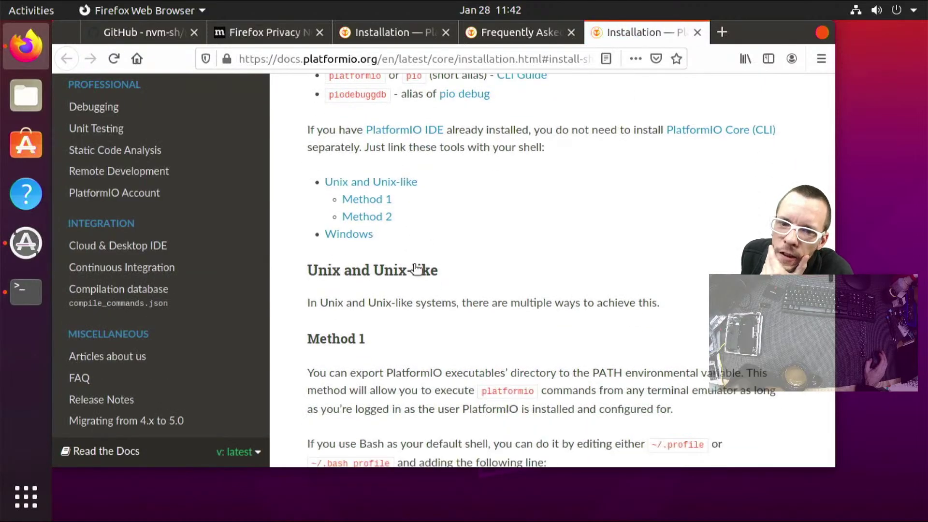
pyautogui.scroll(-2, 544, 193)
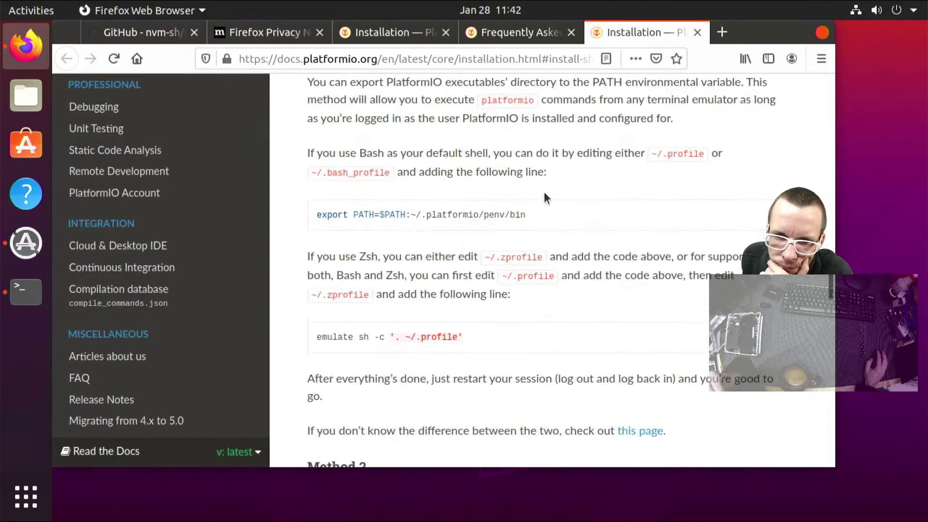
pyautogui.moveTo(542, 227); pyautogui.dragTo(315, 223)
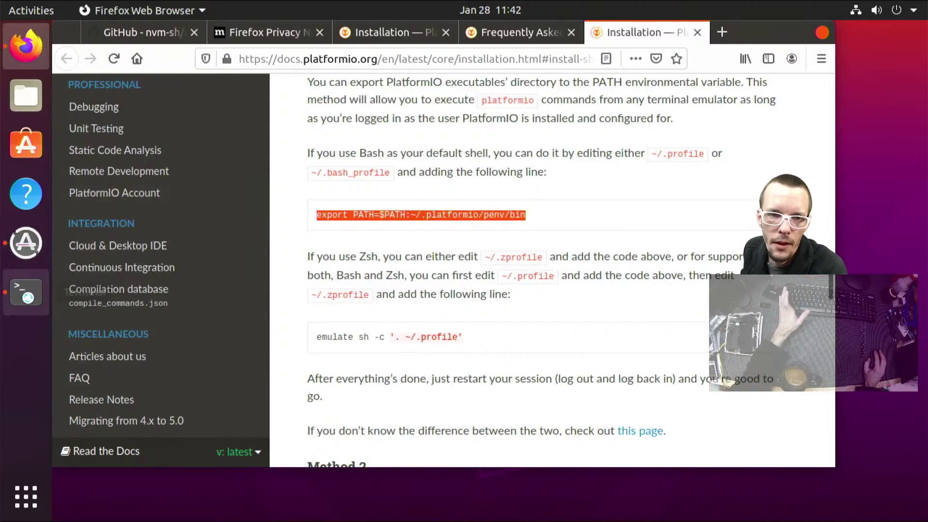
pyautogui.click(25, 292)
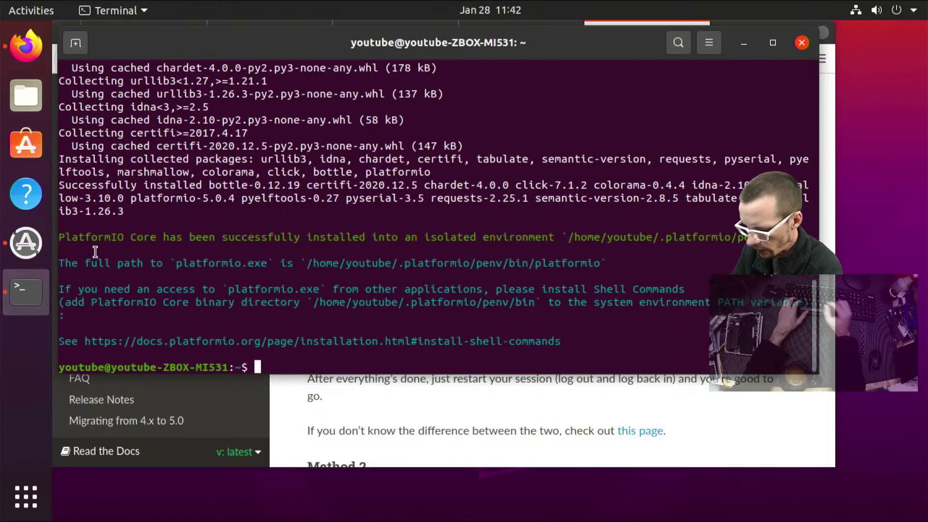
# Launch gedit, quit its empty window, then open ~/.bashrc in gedit
pyautogui.write('g')
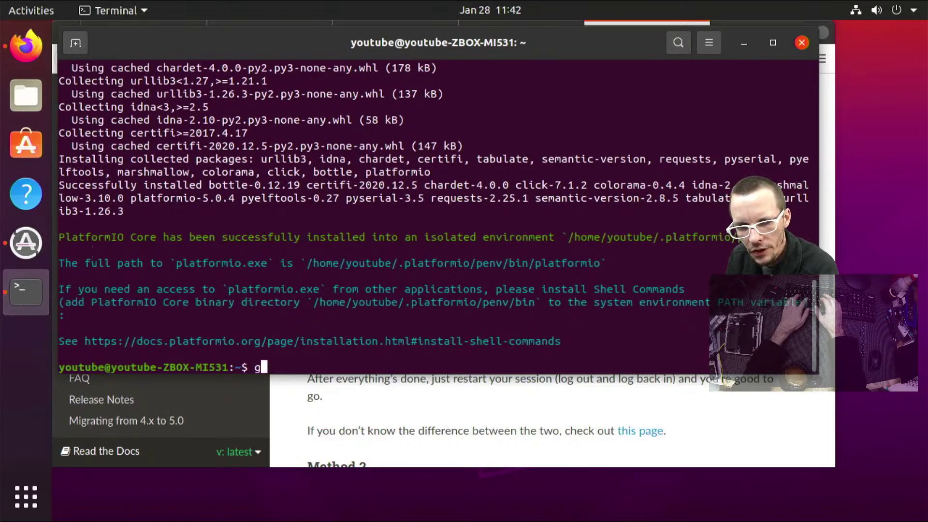
pyautogui.write('edit')
pyautogui.press('Return')
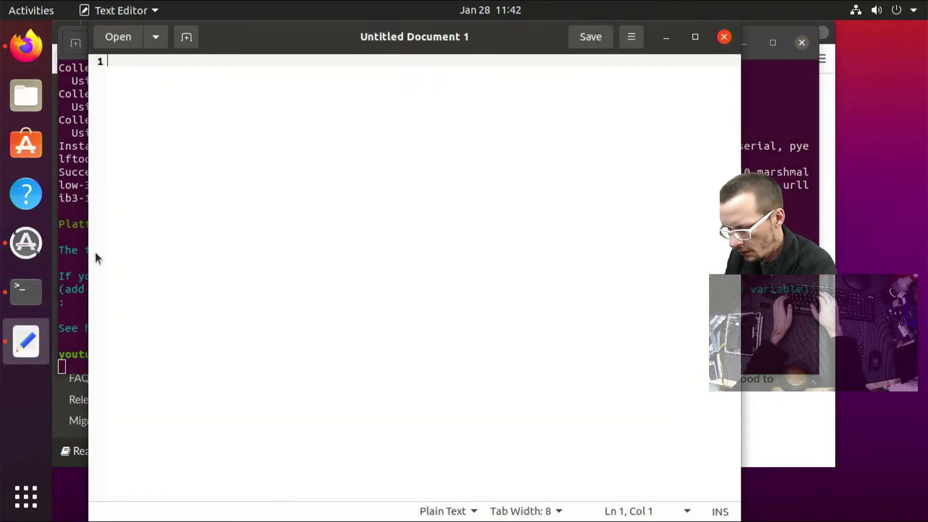
pyautogui.hotkey('ctrl', 'q')
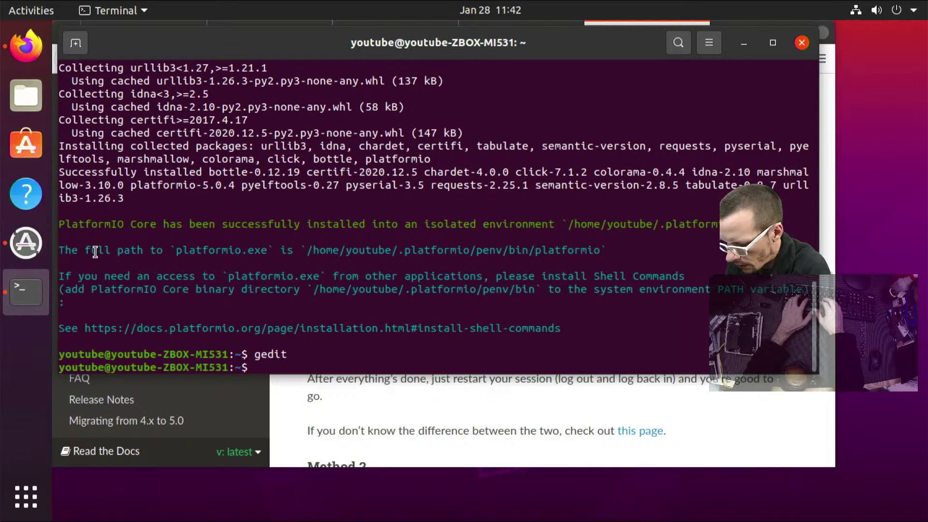
pyautogui.write('gedit ')
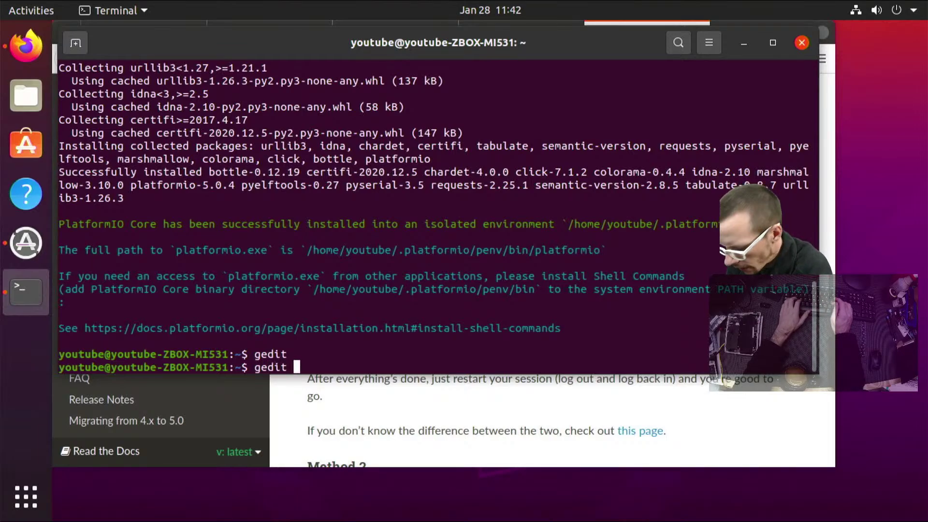
pyautogui.write('.bash')
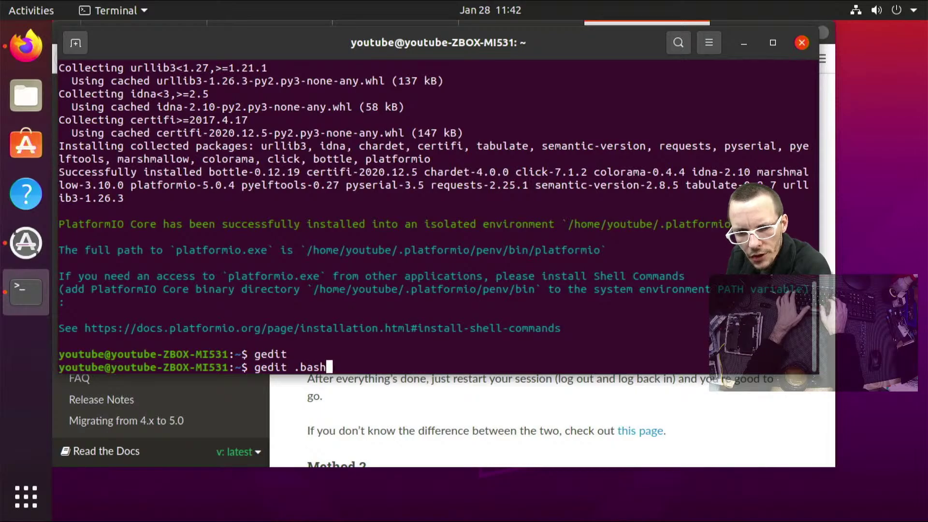
pyautogui.press('Tab')
pyautogui.press('Tab')
pyautogui.press('Tab')
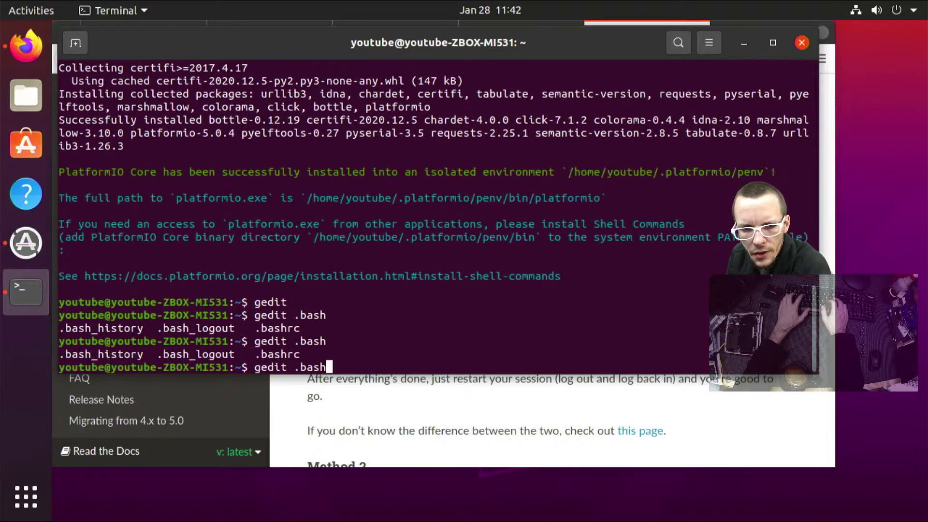
pyautogui.write('rc')
pyautogui.press('Return')
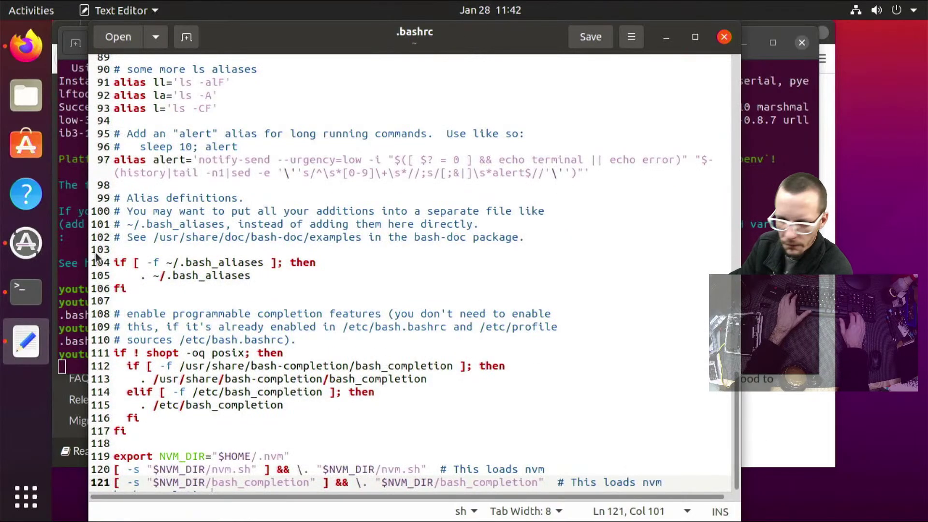
# Turn off text wrapping in the gedit preferences
pyautogui.press('Left')
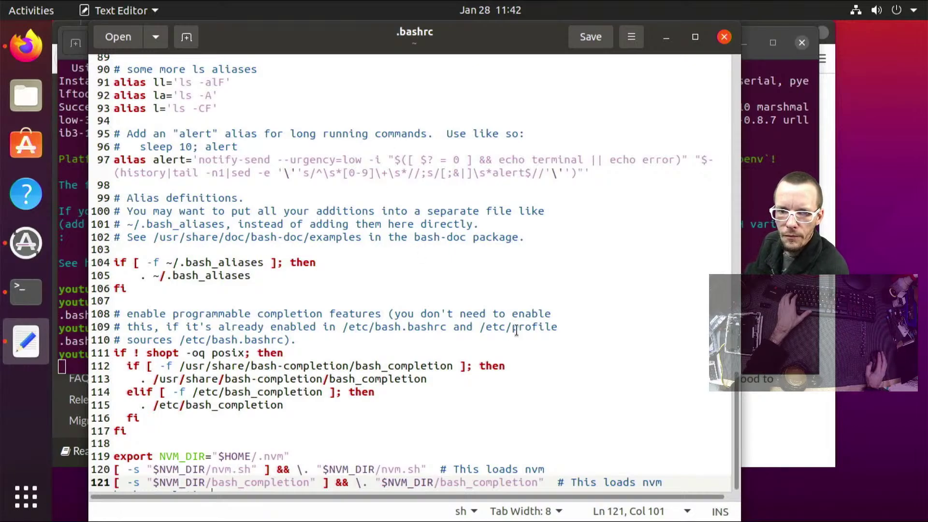
pyautogui.scroll(5, 483, 368)
pyautogui.scroll(-5, 451, 400)
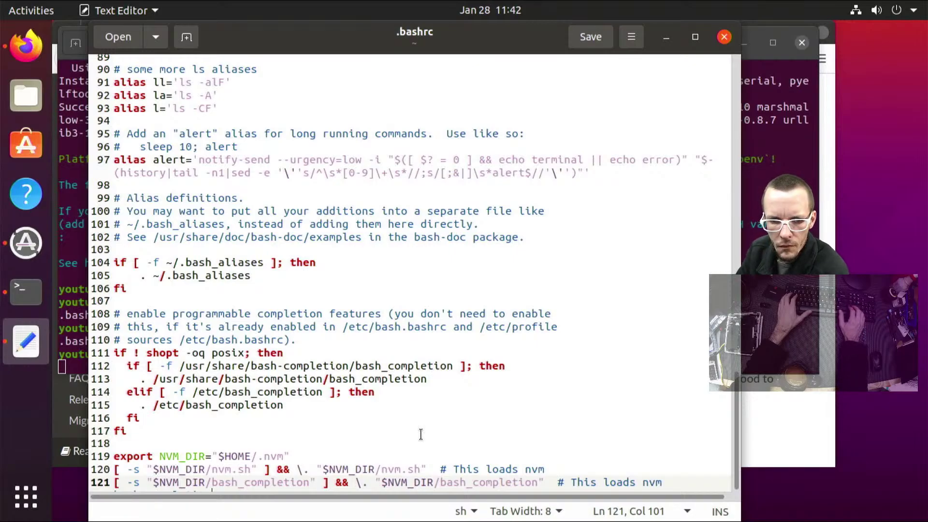
pyautogui.press('Up')
pyautogui.press('Down')
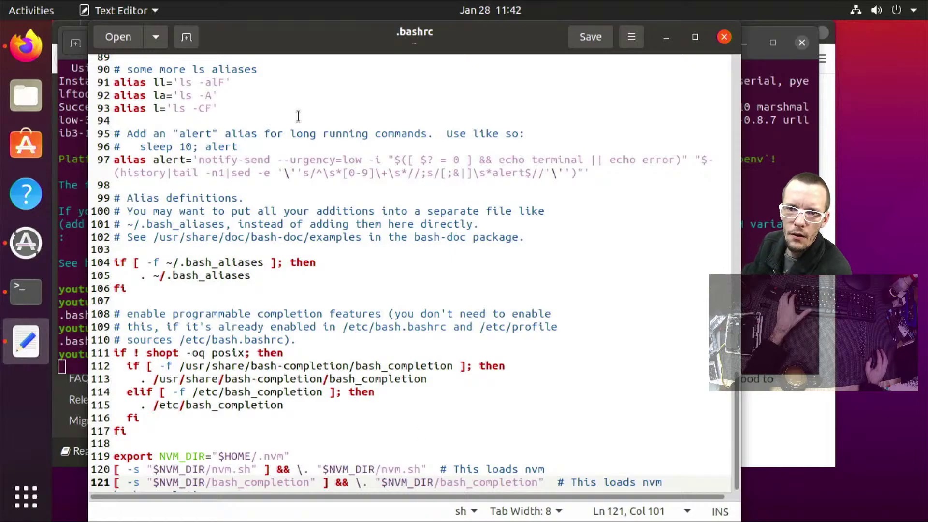
pyautogui.click(629, 37)
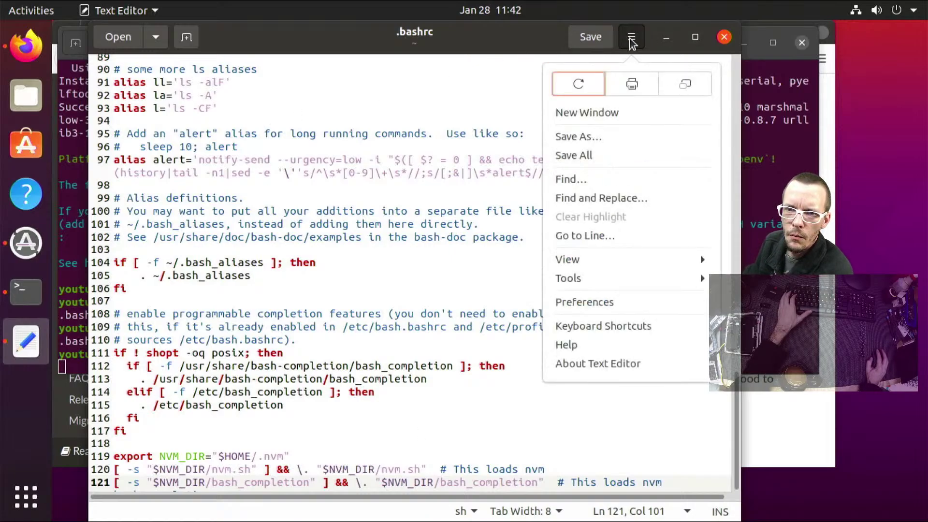
pyautogui.click(601, 262)
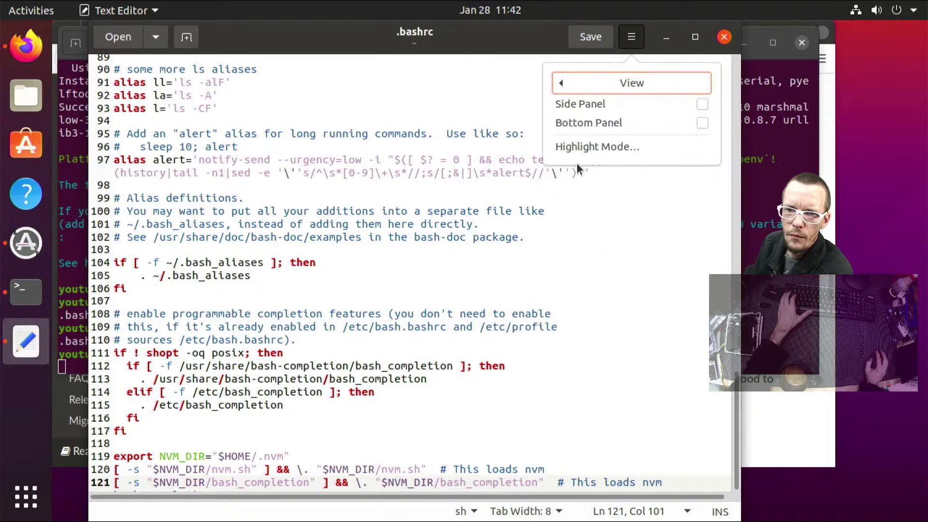
pyautogui.click(564, 83)
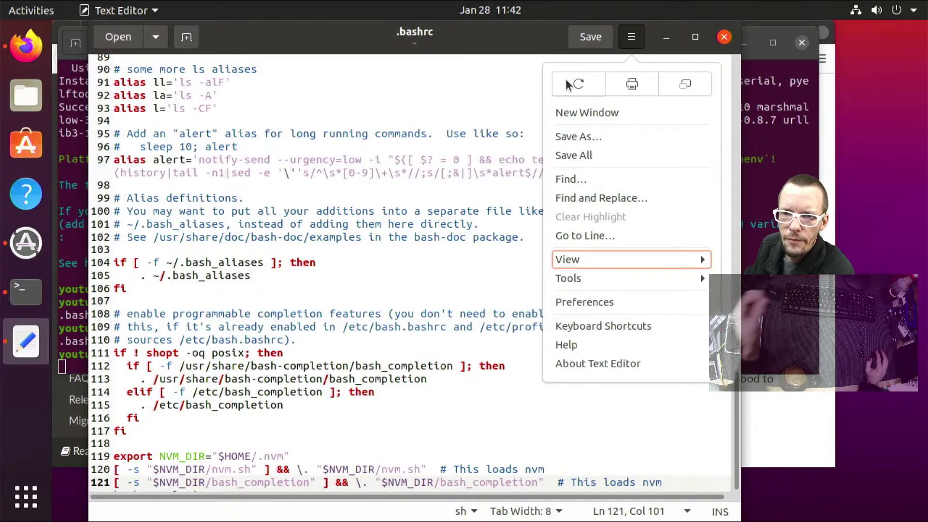
pyautogui.click(596, 302)
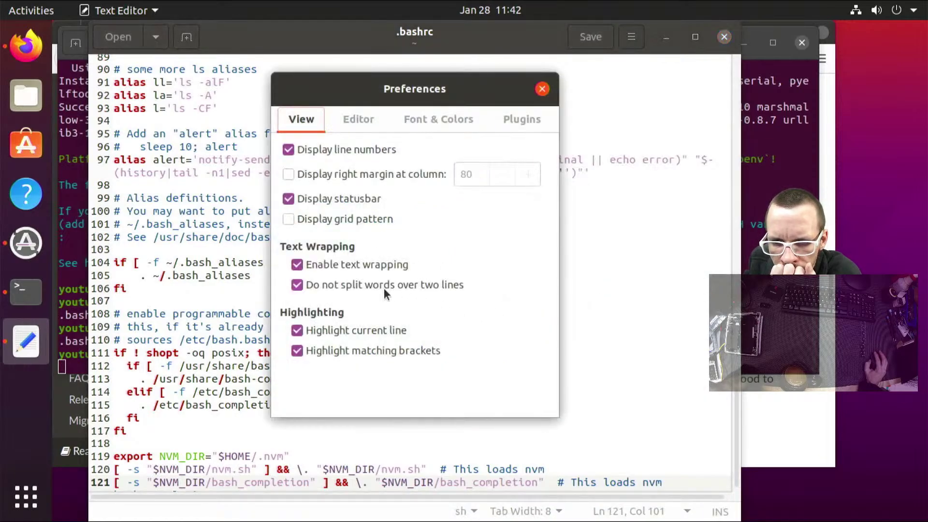
pyautogui.click(350, 268)
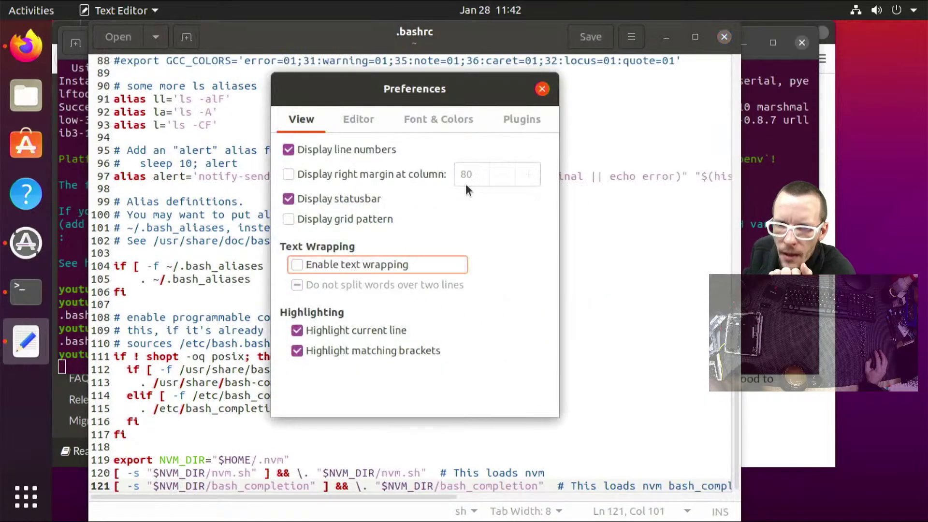
pyautogui.moveTo(535, 89); pyautogui.dragTo(553, 97)
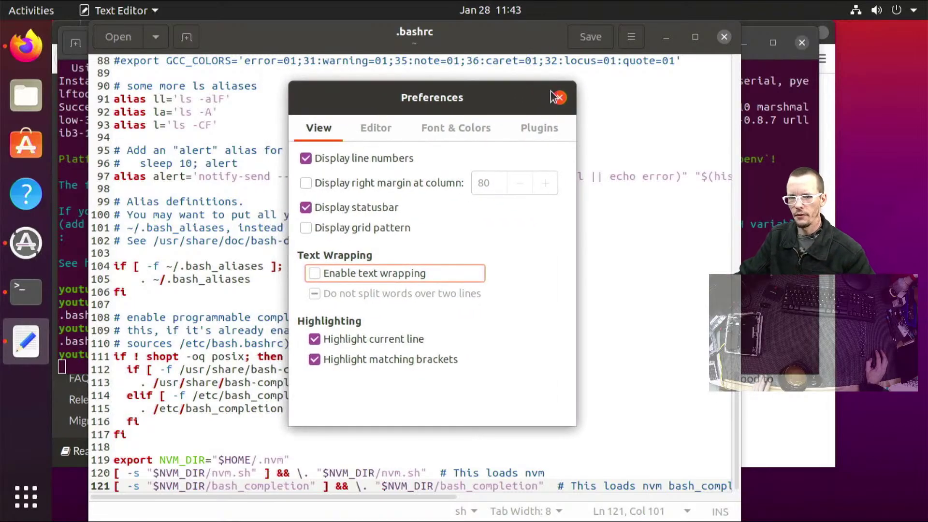
pyautogui.click(557, 97)
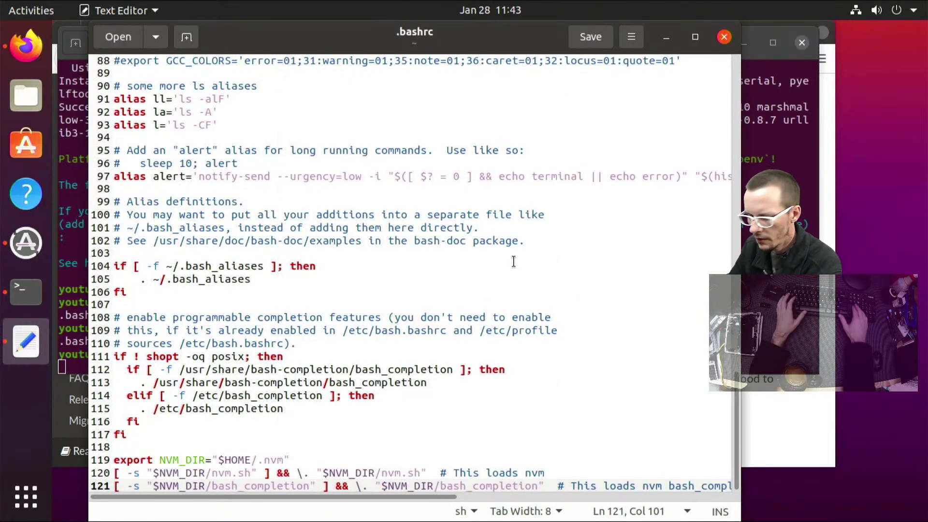
# Append export PATH=$PATH:~/.platformio/penv/bin after the nvm lines and save .bashrc
pyautogui.press('Up')
pyautogui.press('Down')
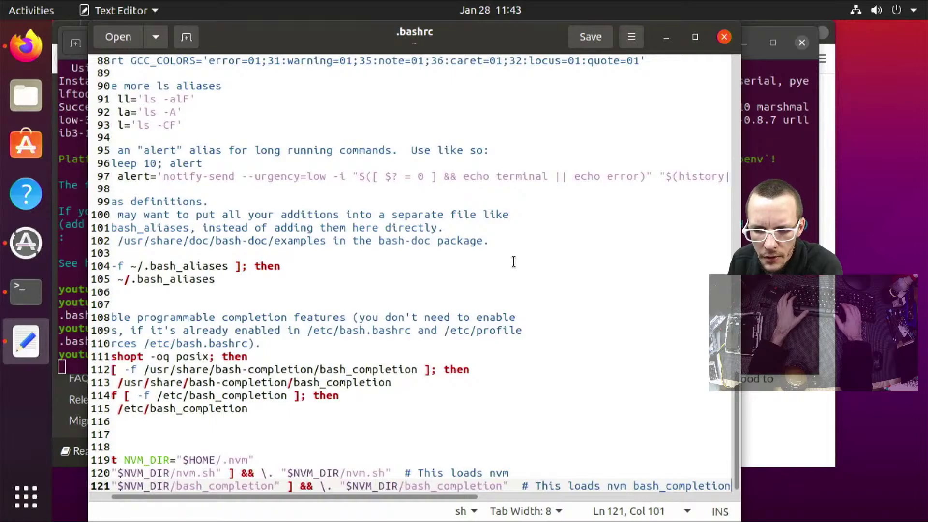
pyautogui.press('Return')
pyautogui.press('Return')
pyautogui.press('Return')
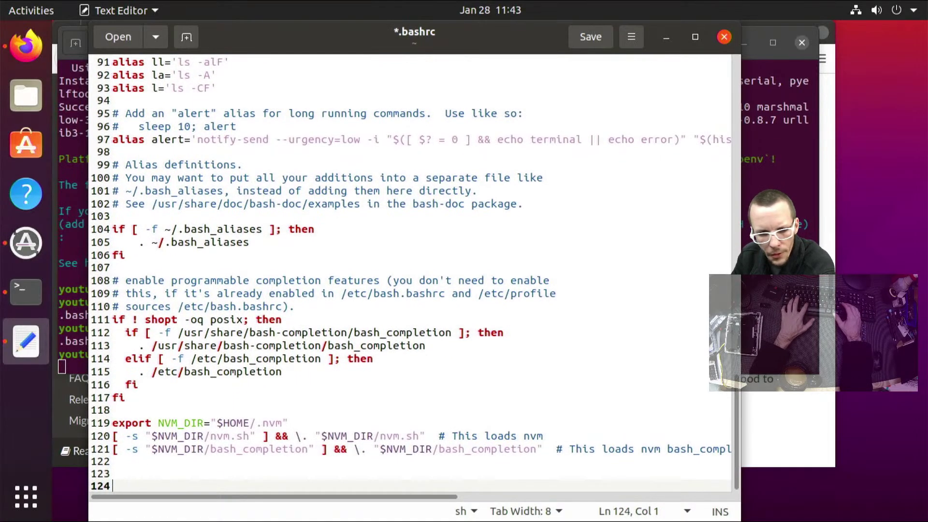
pyautogui.write('export PATH=$PATH:~/.platformio/penv/bin')
pyautogui.press('Return')
pyautogui.hotkey('ctrl', 's')
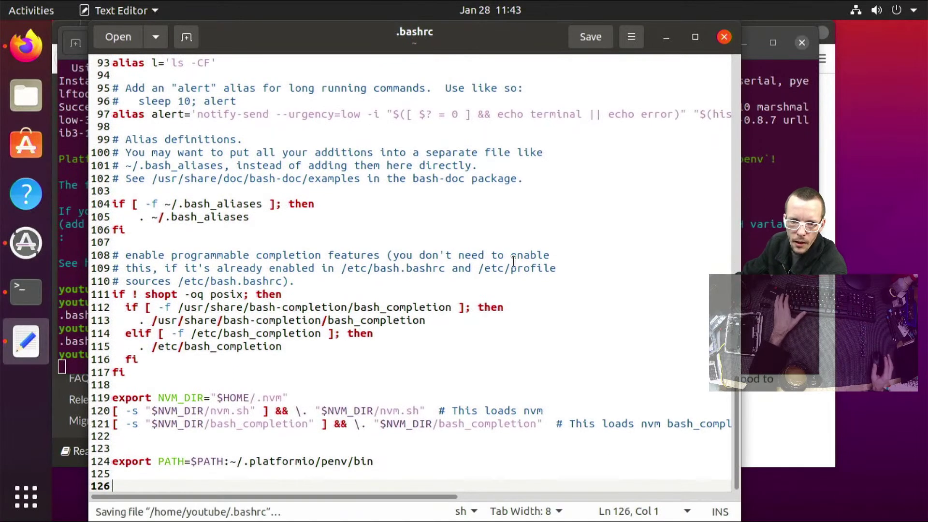
pyautogui.click(804, 67)
# Stop gedit, close the old terminal, and launch a fresh Terminal from Activities
pyautogui.hotkey('ctrl', 'c')
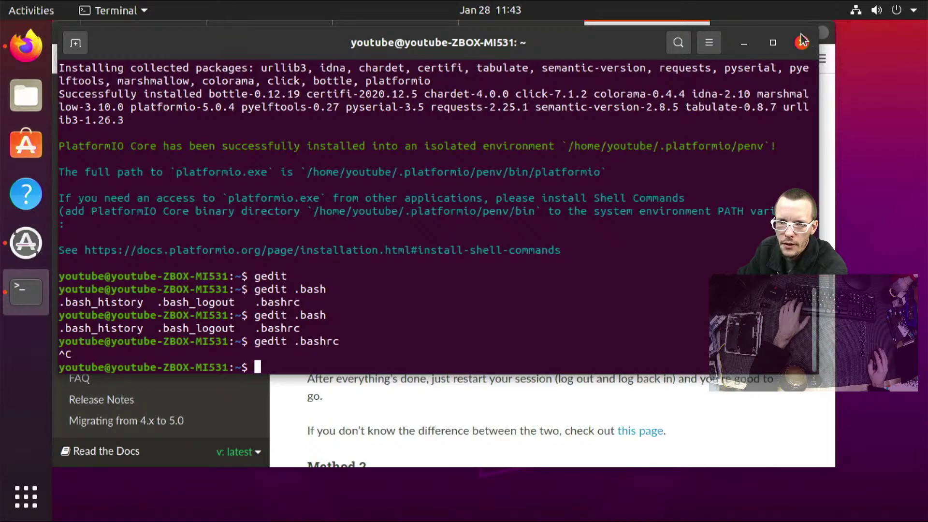
pyautogui.click(800, 44)
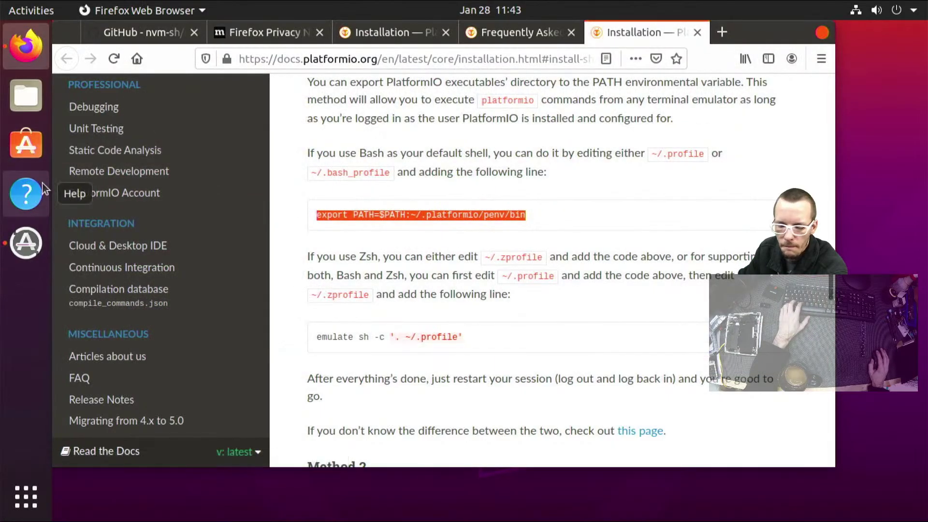
pyautogui.press('super')
pyautogui.write('terminl')
pyautogui.press('Return')
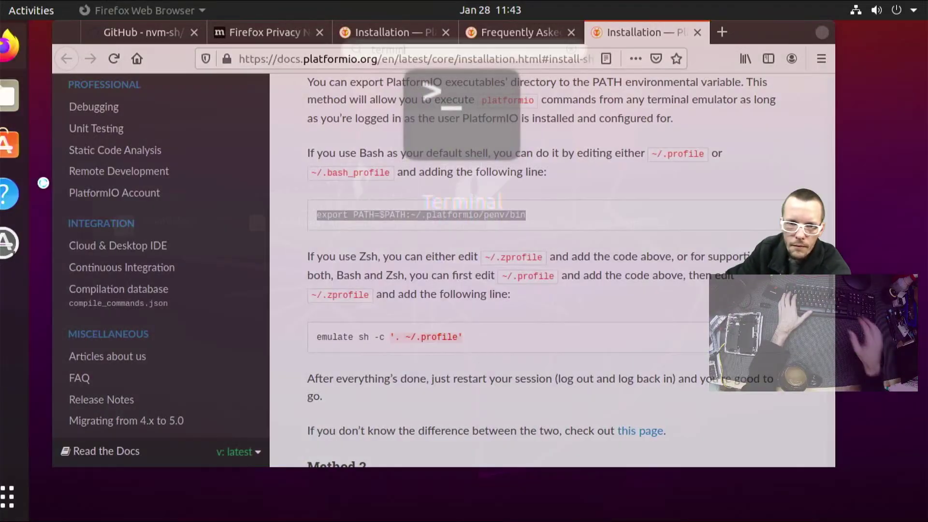
# Add Terminal to the dock favorites and remove Help and Ubuntu Software
pyautogui.rightClick(32, 296)
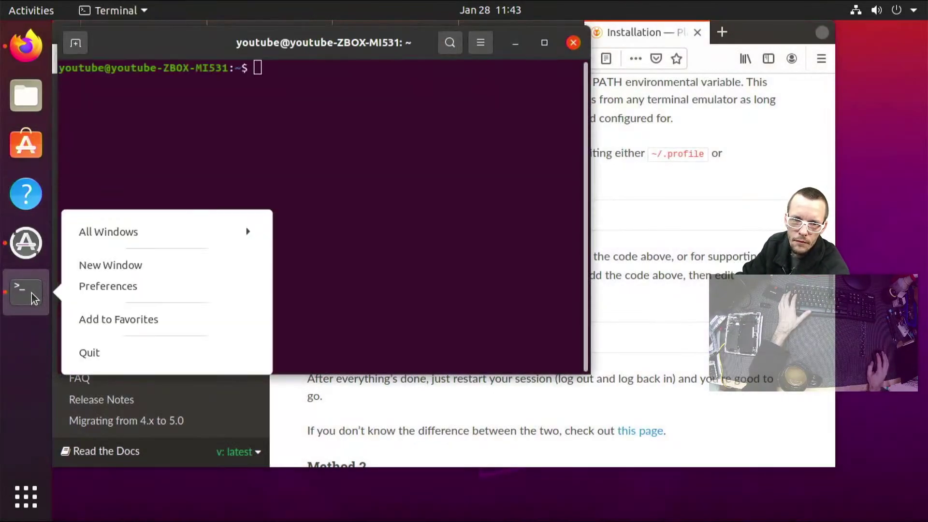
pyautogui.click(195, 323)
pyautogui.rightClick(24, 304)
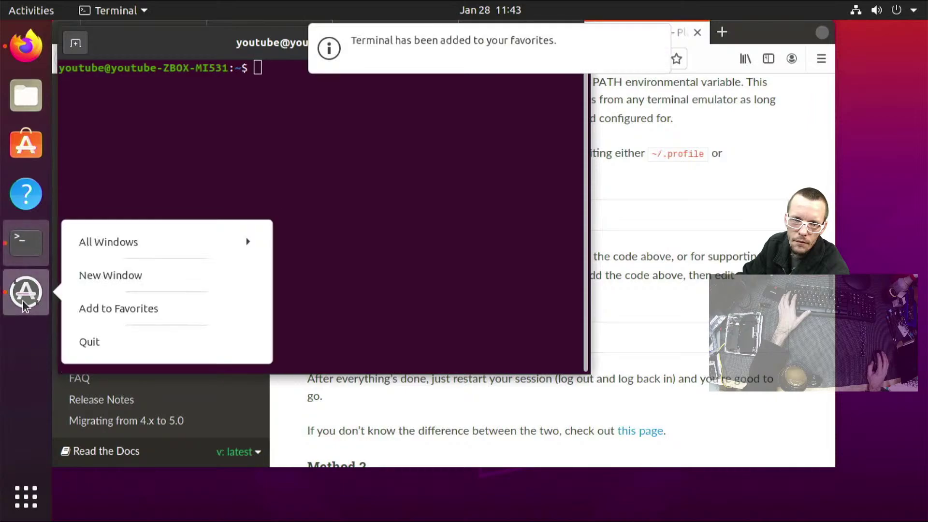
pyautogui.rightClick(14, 199)
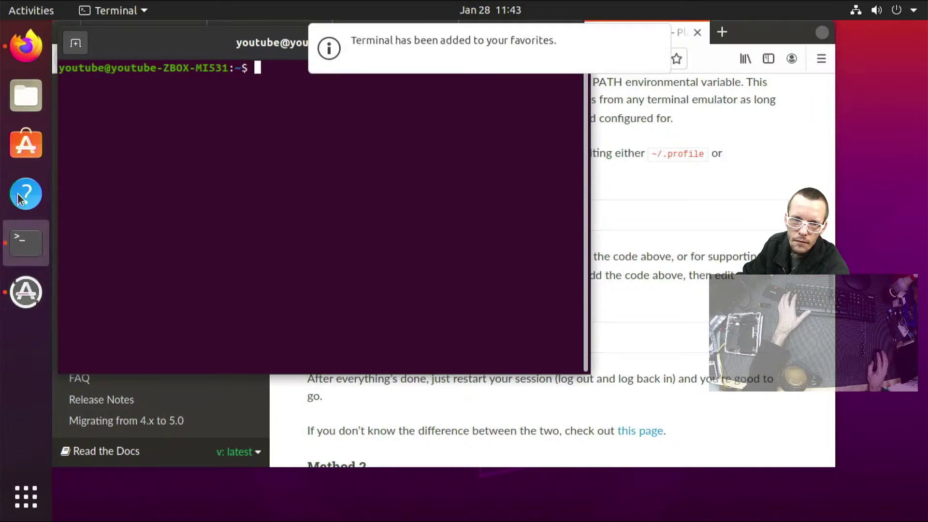
pyautogui.rightClick(20, 199)
pyautogui.click(94, 211)
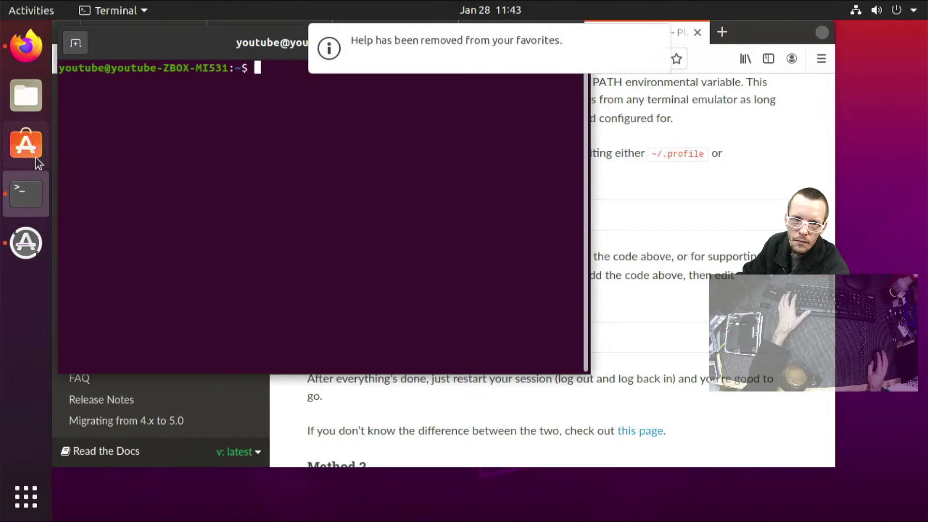
pyautogui.rightClick(22, 140)
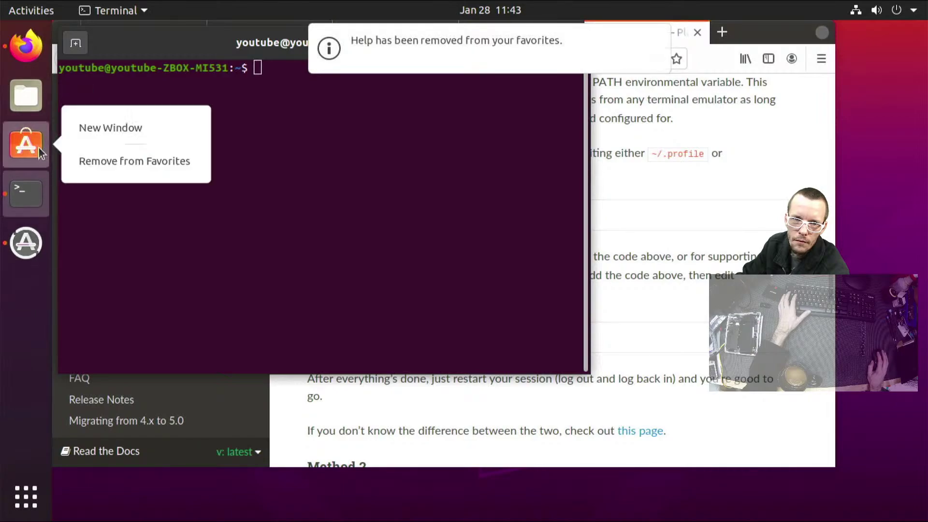
pyautogui.click(82, 163)
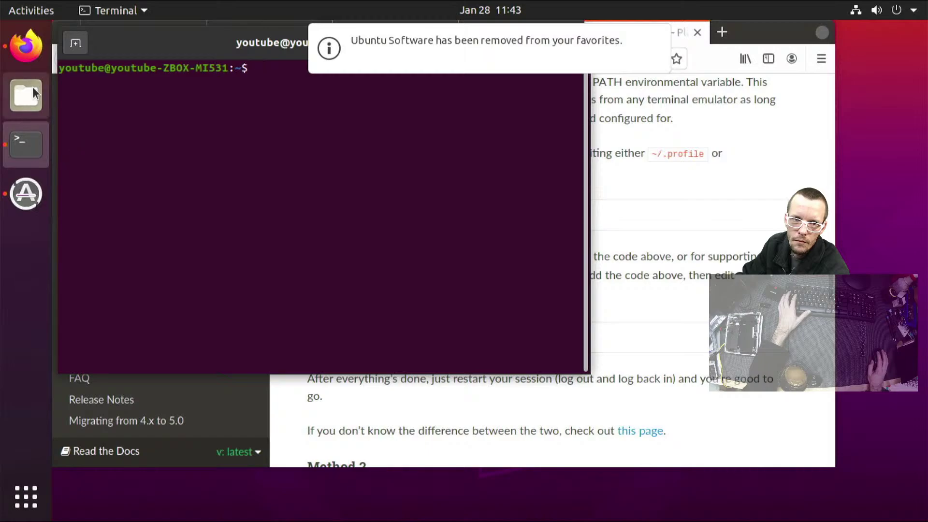
pyautogui.rightClick(23, 42)
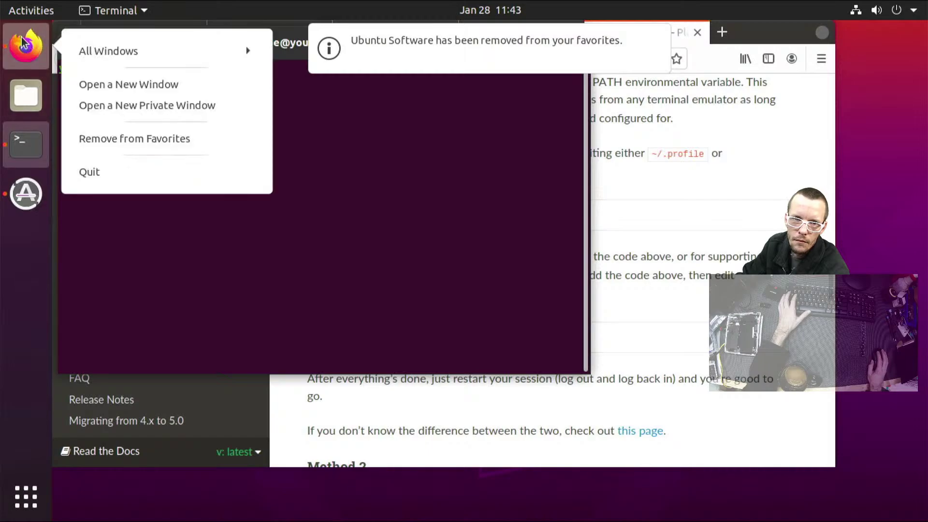
pyautogui.click(385, 154)
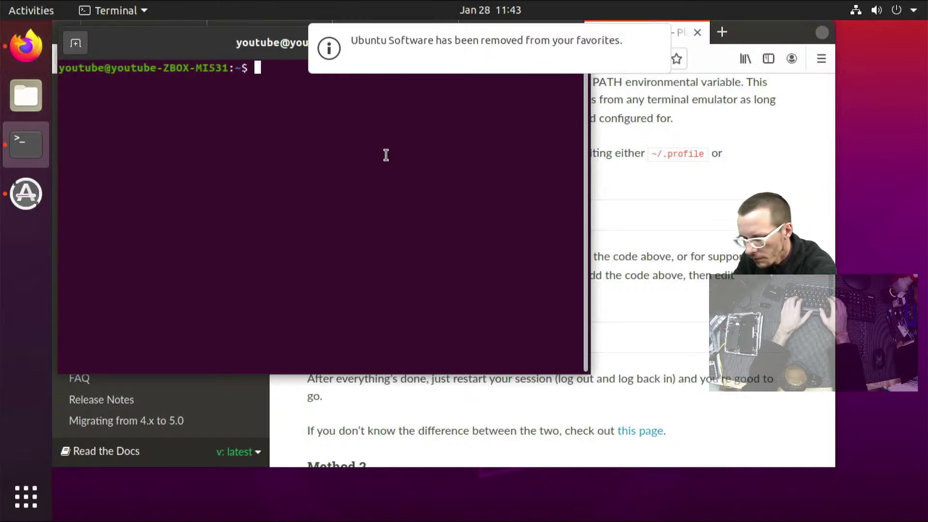
# Tab-complete the pio command, then run pio -v and pio -h
pyautogui.write('pl')
pyautogui.press('Tab')
pyautogui.press('Tab')
pyautogui.press('Tab')
pyautogui.press('BackSpace')
pyautogui.press('Tab')
pyautogui.press('Tab')
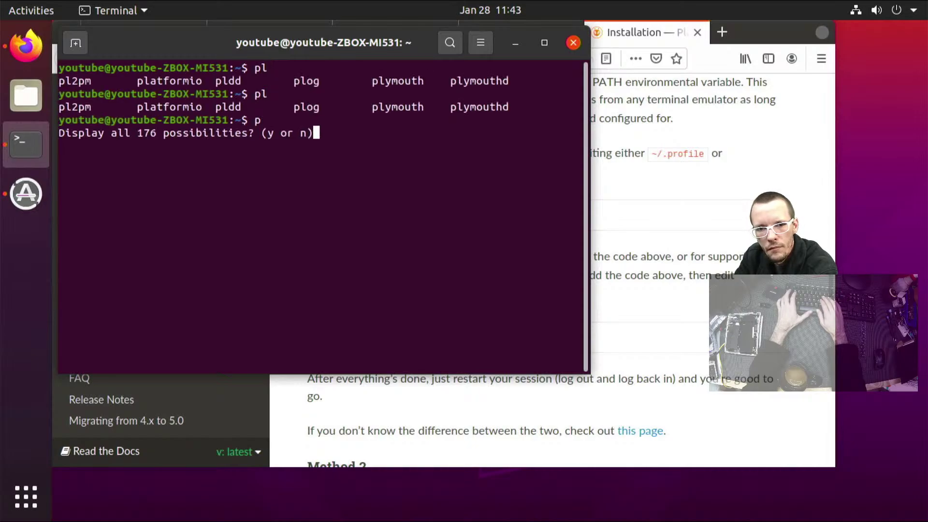
pyautogui.press('n')
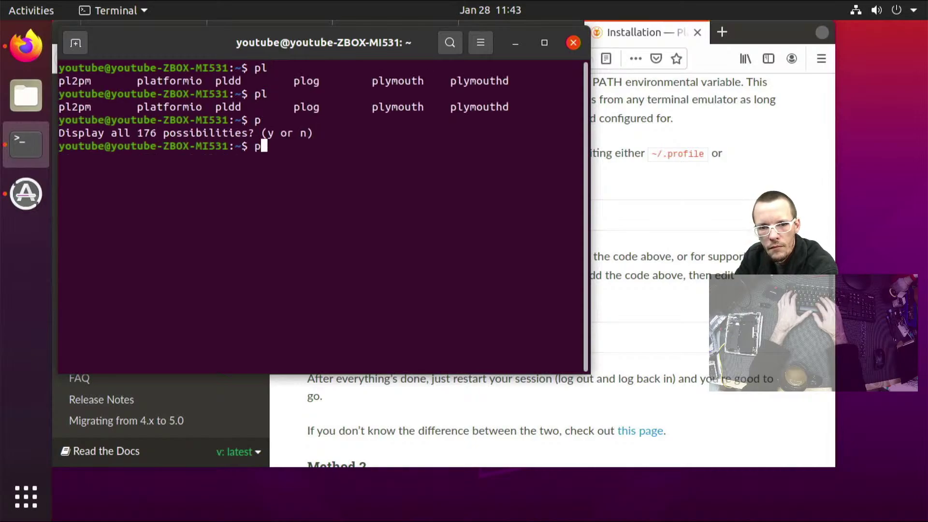
pyautogui.press('Tab')
pyautogui.press('Tab')
pyautogui.press('Tab')
pyautogui.write('o')
pyautogui.press('Tab')
pyautogui.press('Tab')
pyautogui.press('Tab')
pyautogui.press('Tab')
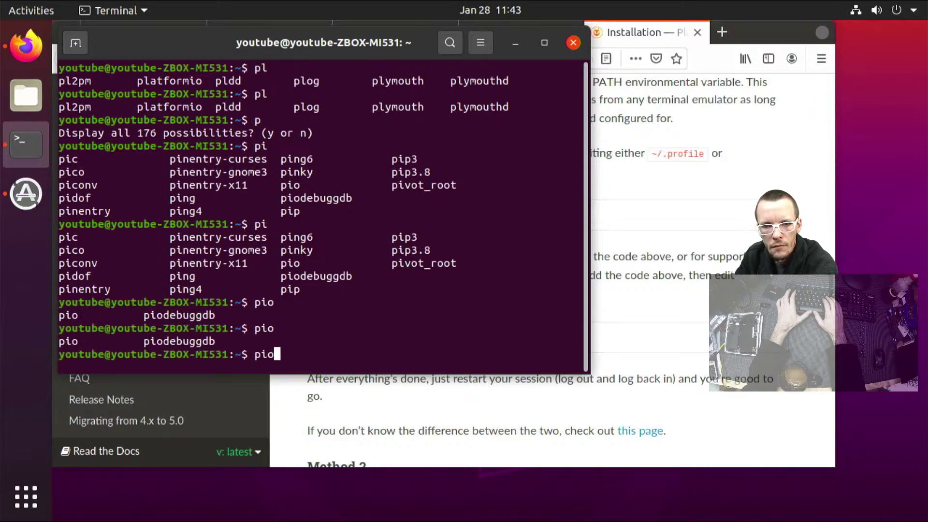
pyautogui.write('-v')
pyautogui.press('Return')
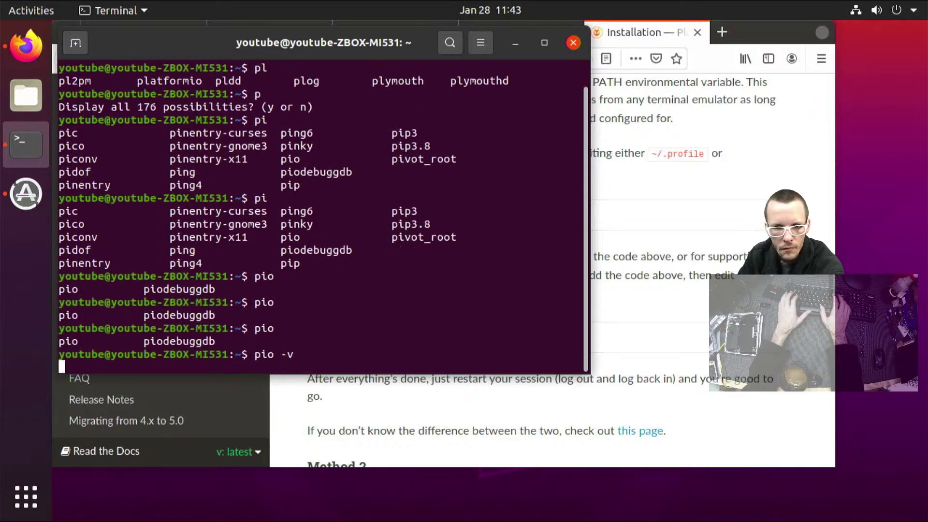
pyautogui.press('Up')
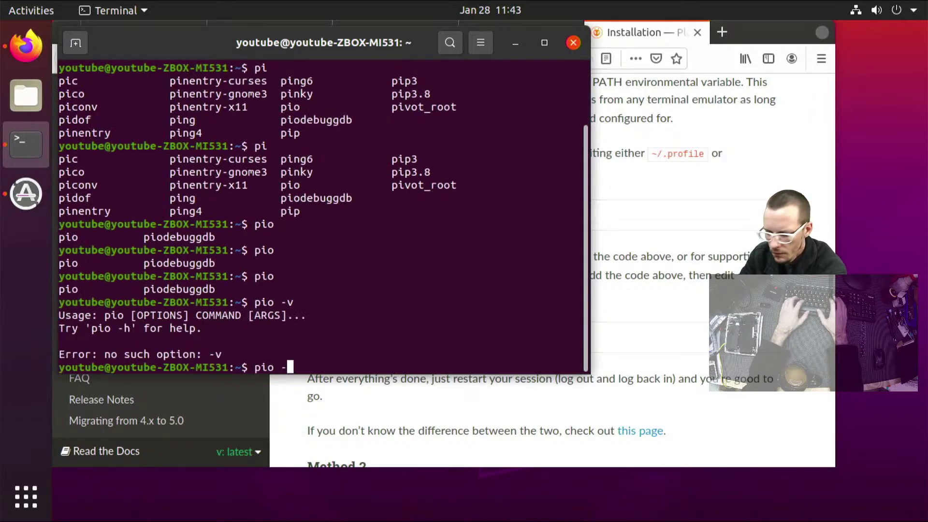
pyautogui.write('h')
pyautogui.press('Return')
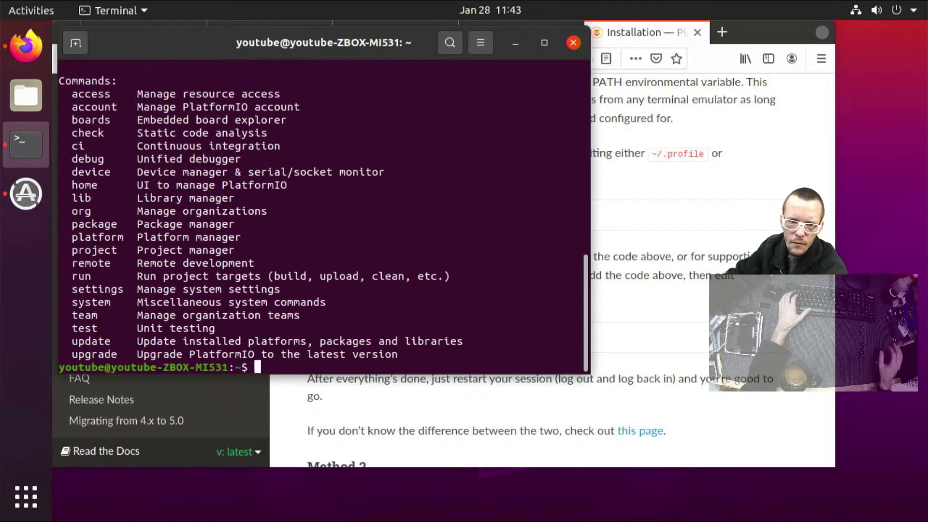
# Confirm PlatformIO 5.0.4 with pio --version and pio upgrade, then close the terminal
pyautogui.scroll(4, 370, 178)
pyautogui.scroll(5, 370, 178)
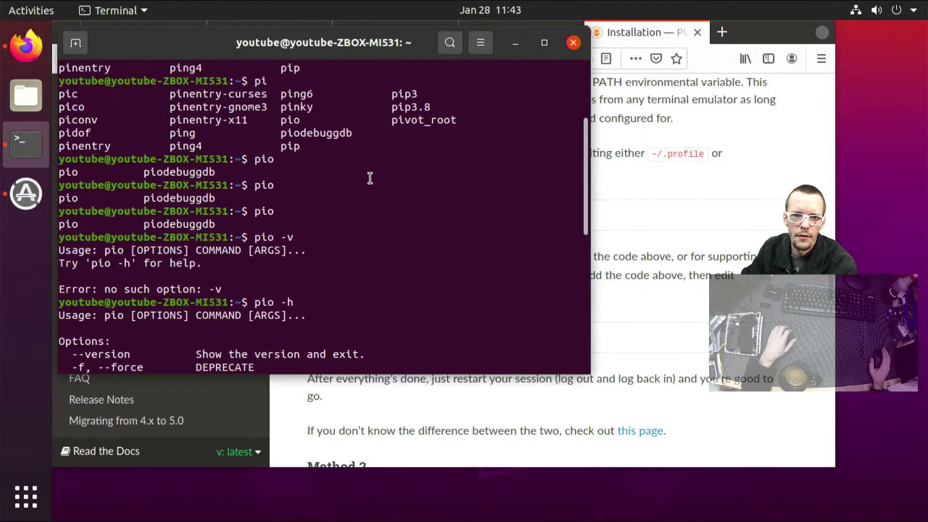
pyautogui.scroll(-2, 266, 331)
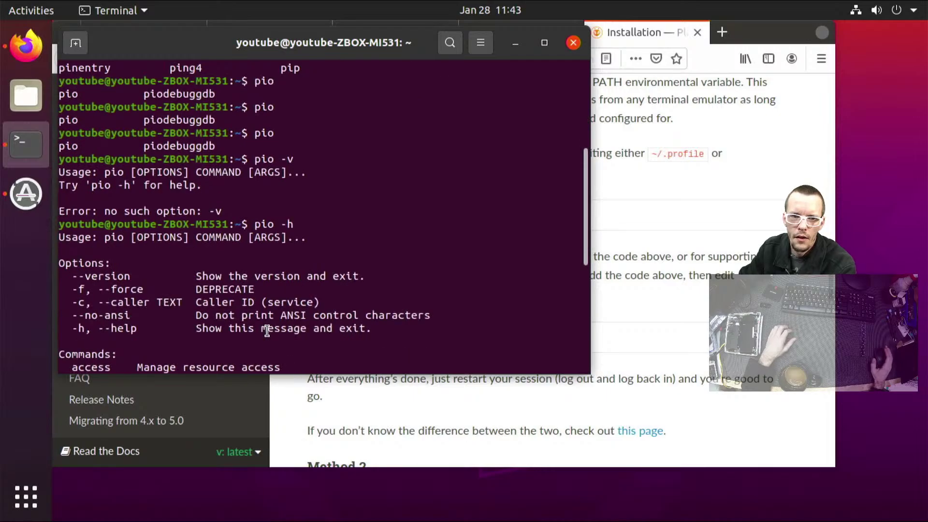
pyautogui.press('Up')
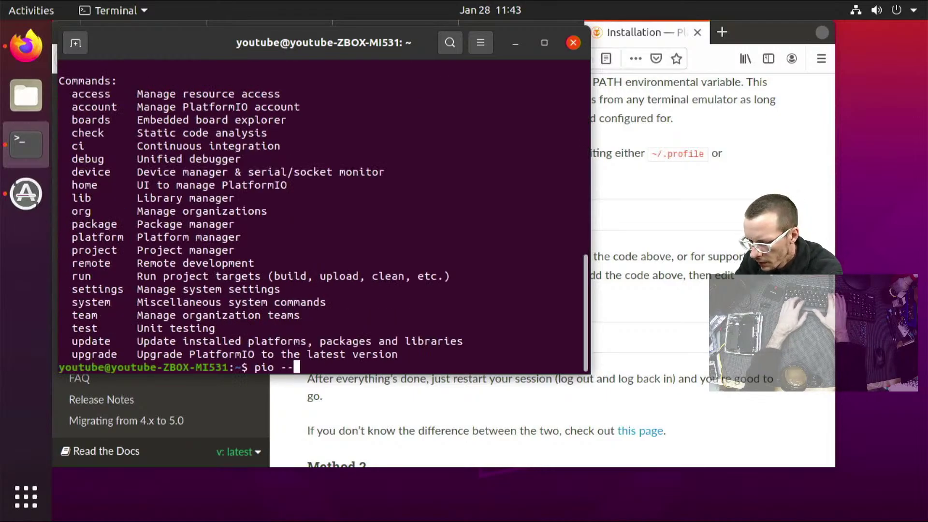
pyautogui.write('n')
pyautogui.press('Return')
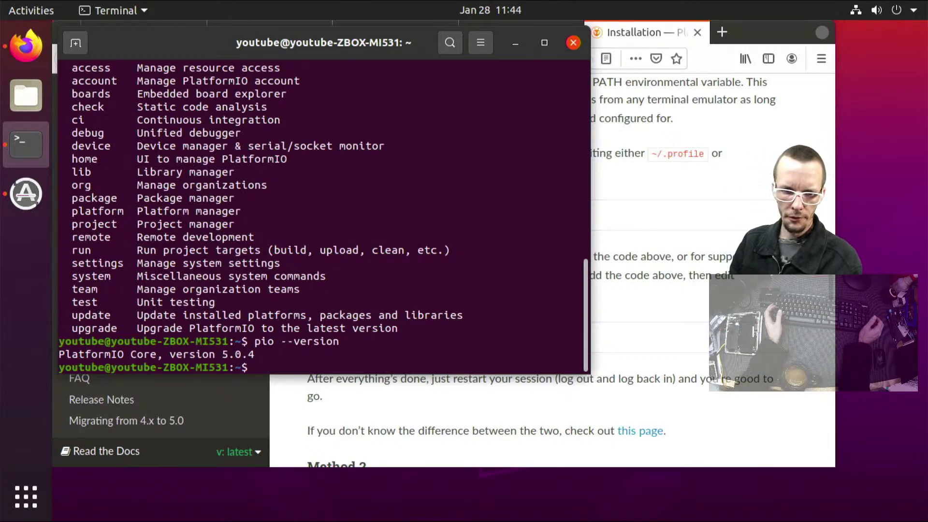
pyautogui.press('Up')
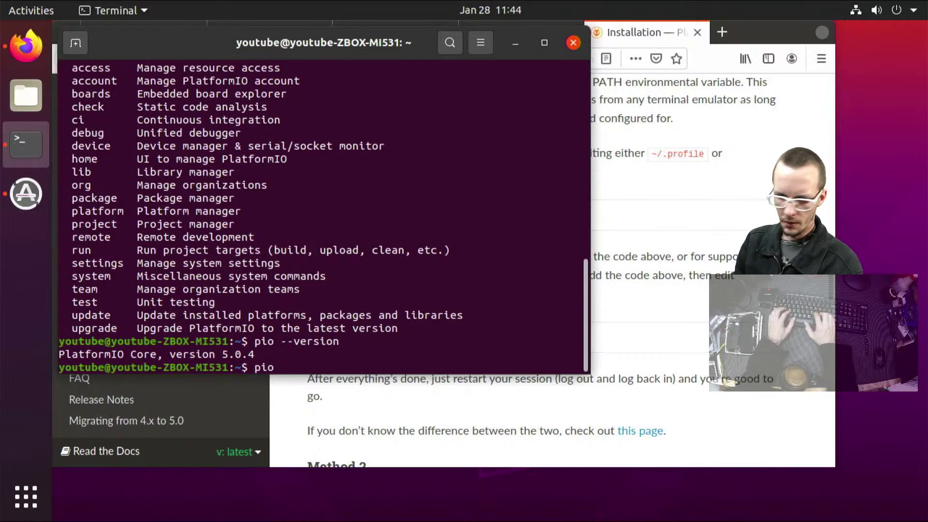
pyautogui.write('upgrade')
pyautogui.press('Return')
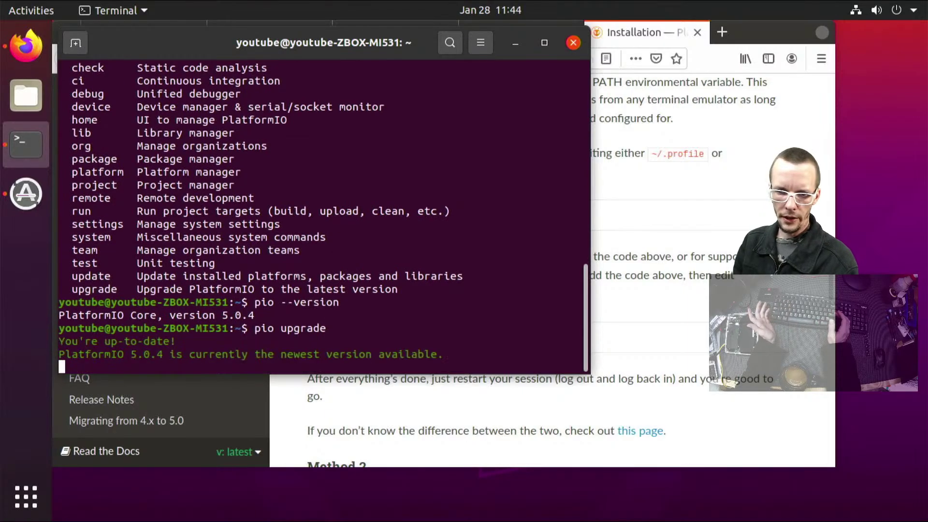
pyautogui.click(573, 42)
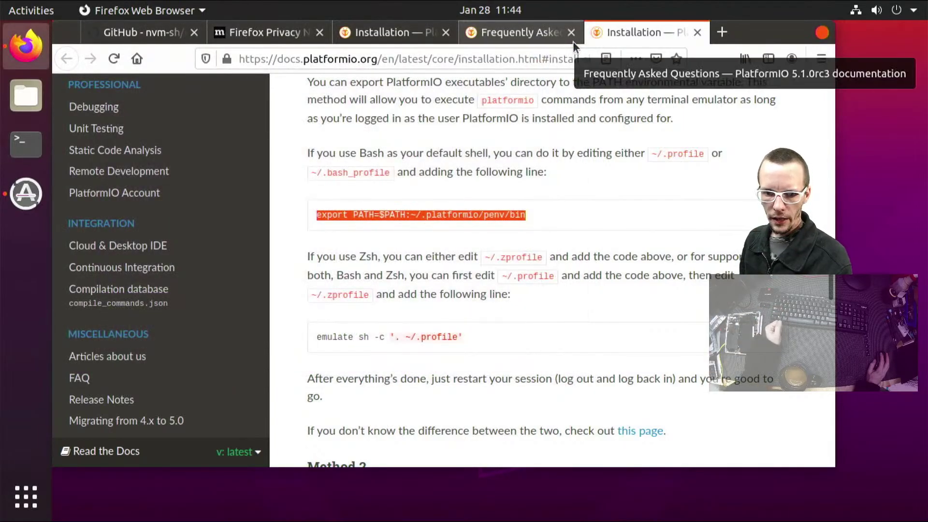
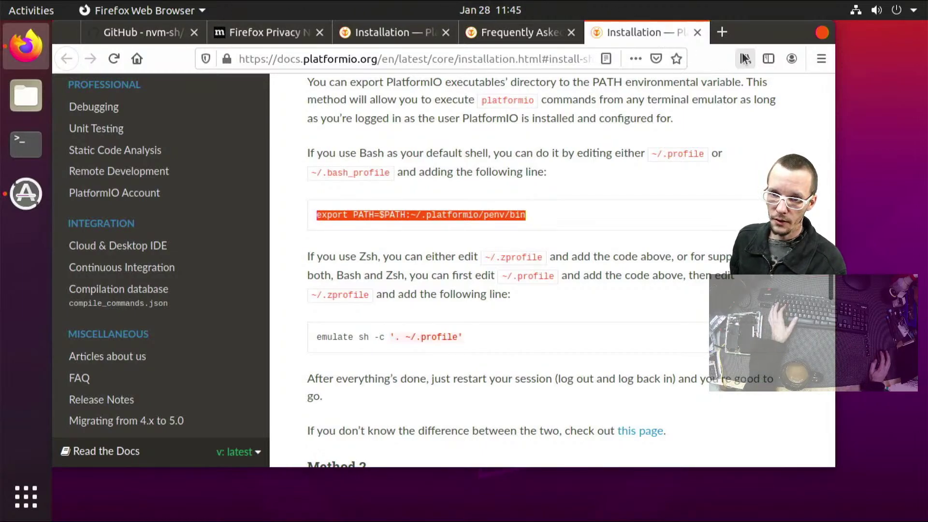
# Search Google for Visual Studio Code in a new tab and open its download page
pyautogui.click(722, 32)
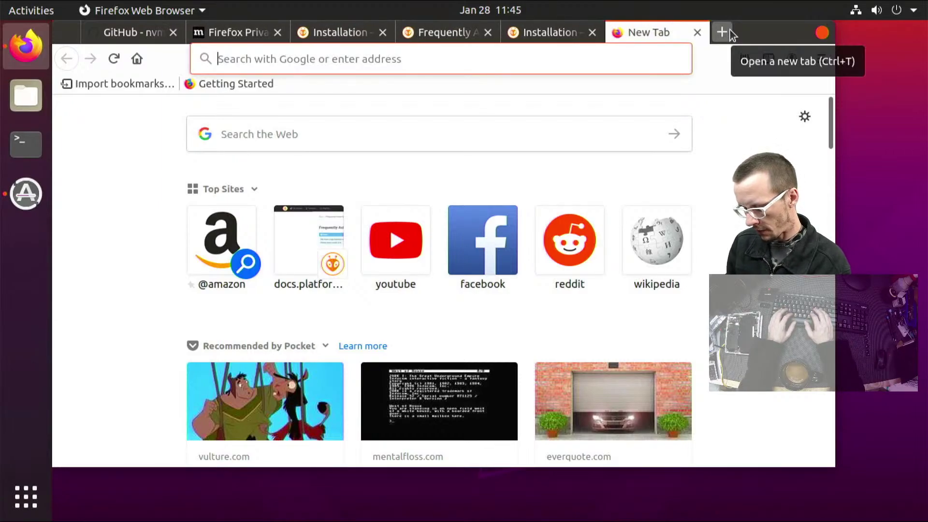
pyautogui.write('visu')
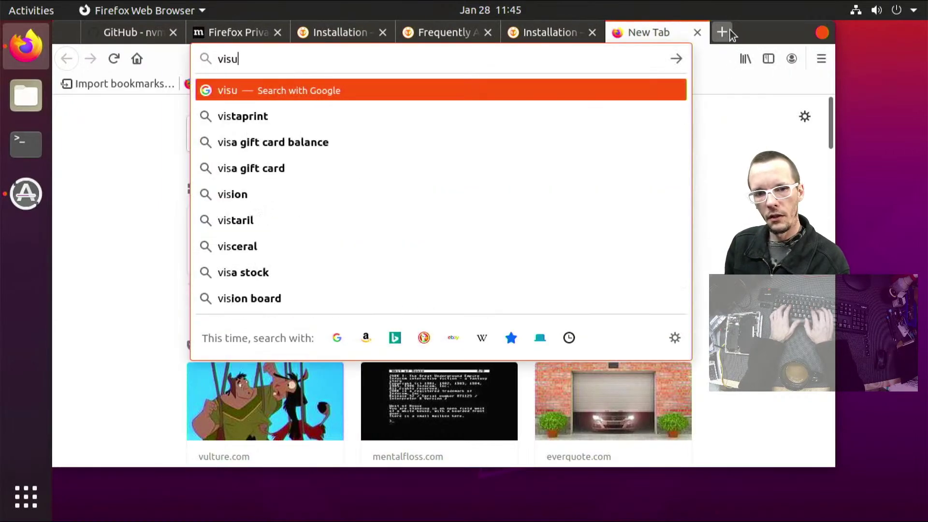
pyautogui.write('aal')
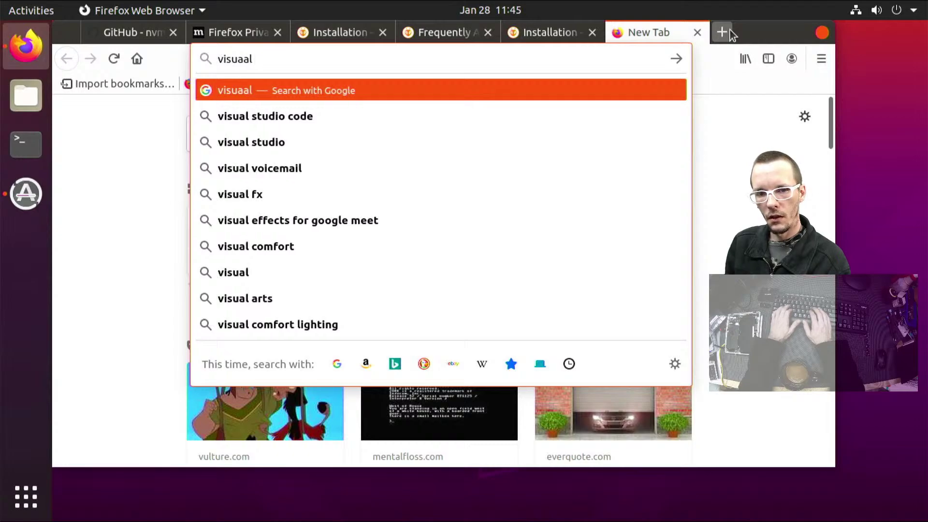
pyautogui.write(' code studi')
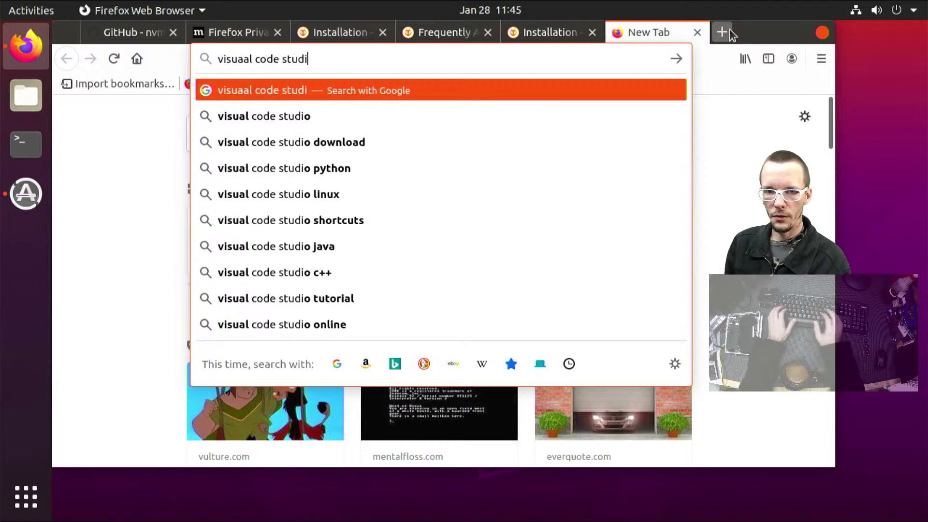
pyautogui.press('Return')
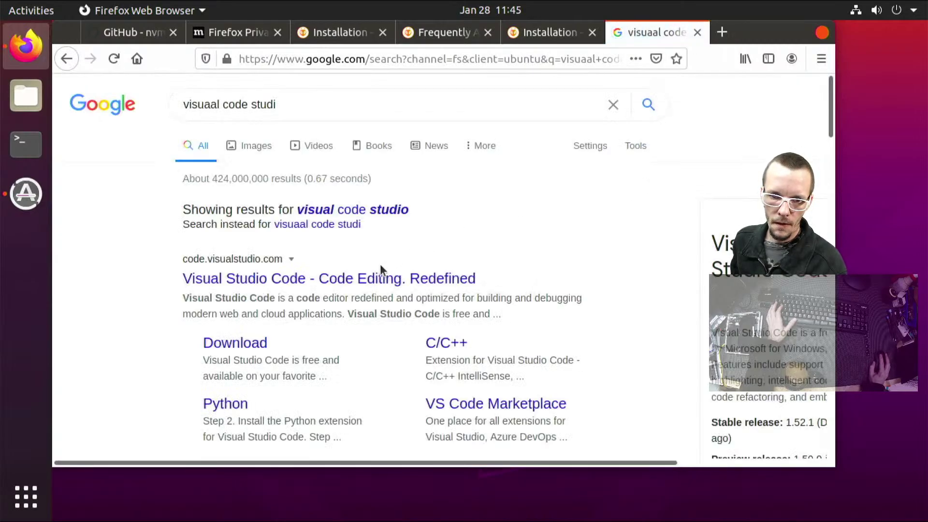
pyautogui.click(238, 343)
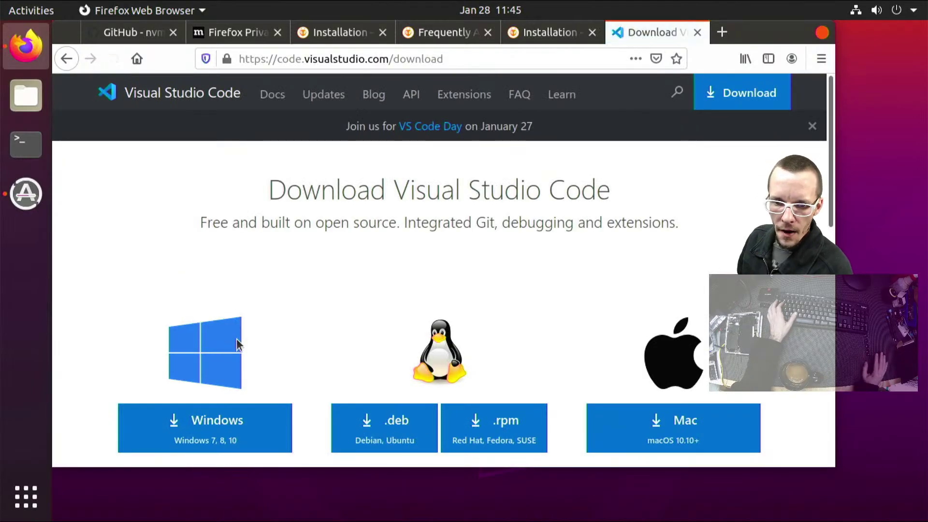
pyautogui.click(351, 450)
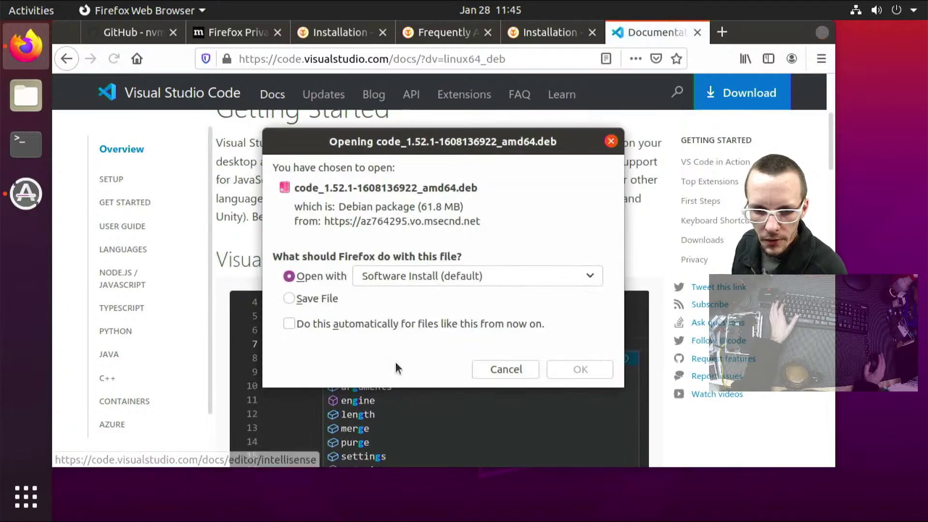
pyautogui.click(385, 298)
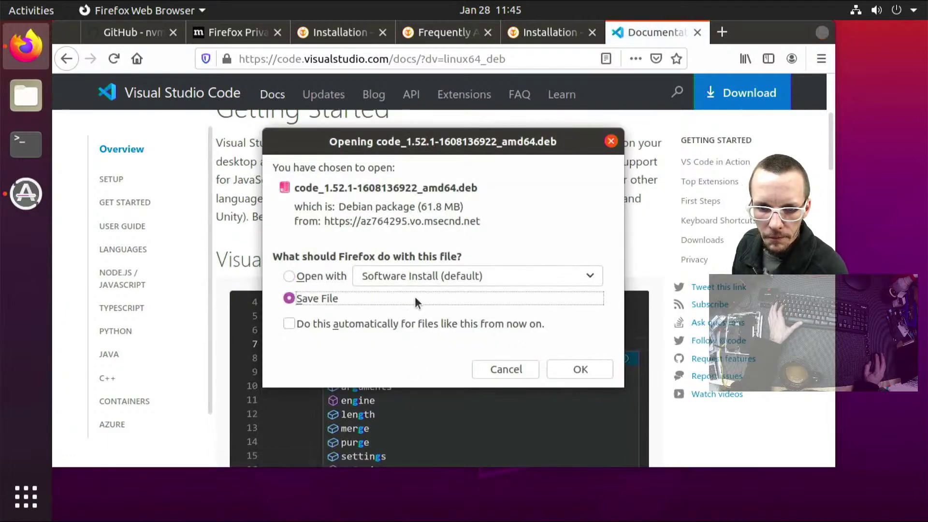
pyautogui.click(585, 363)
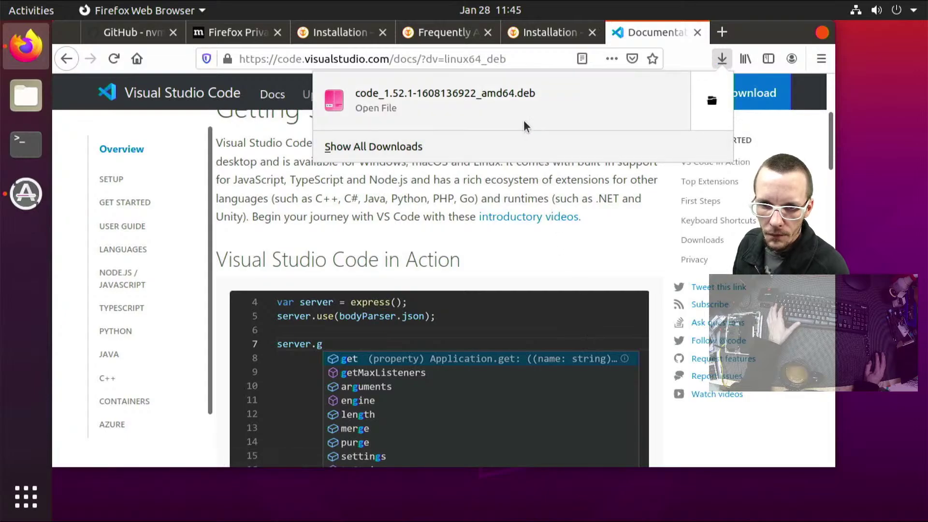
pyautogui.click(520, 117)
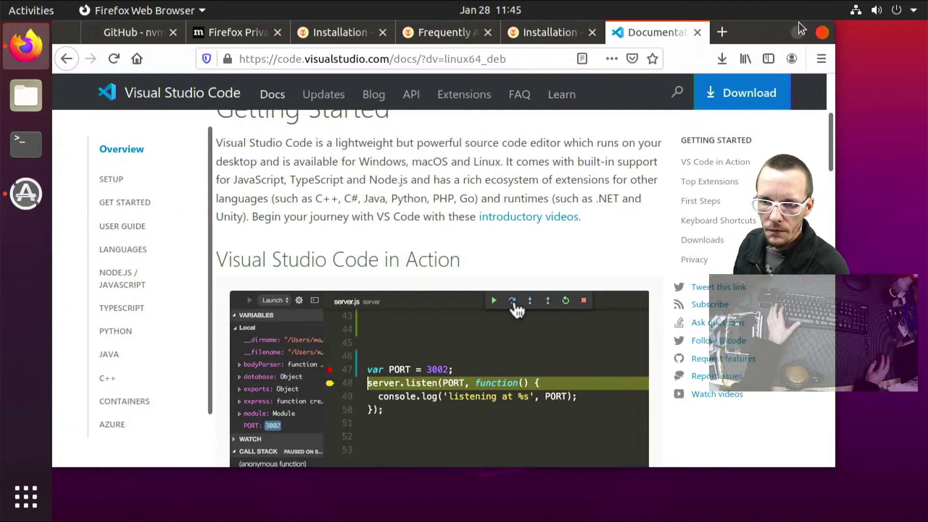
# Postpone the pending system updates with Remind Me Later, then return to Firefox
pyautogui.click(774, 32)
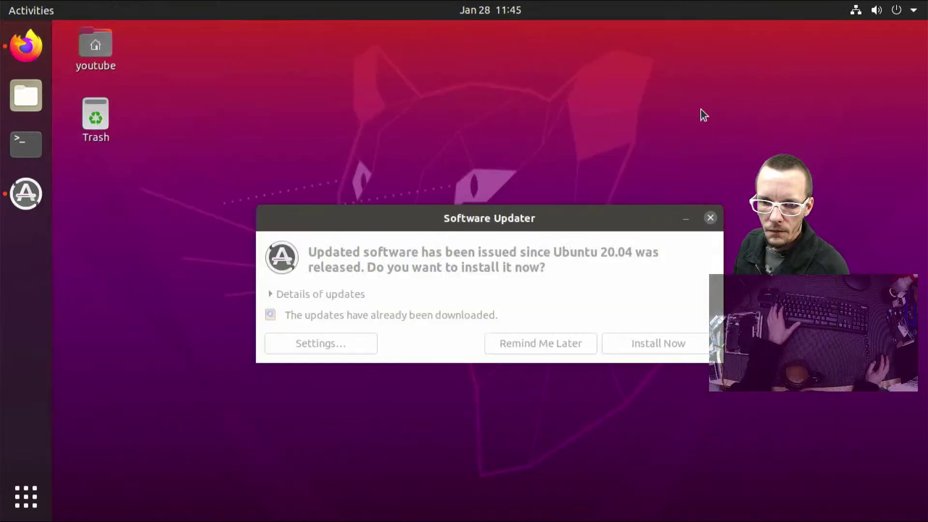
pyautogui.click(667, 228)
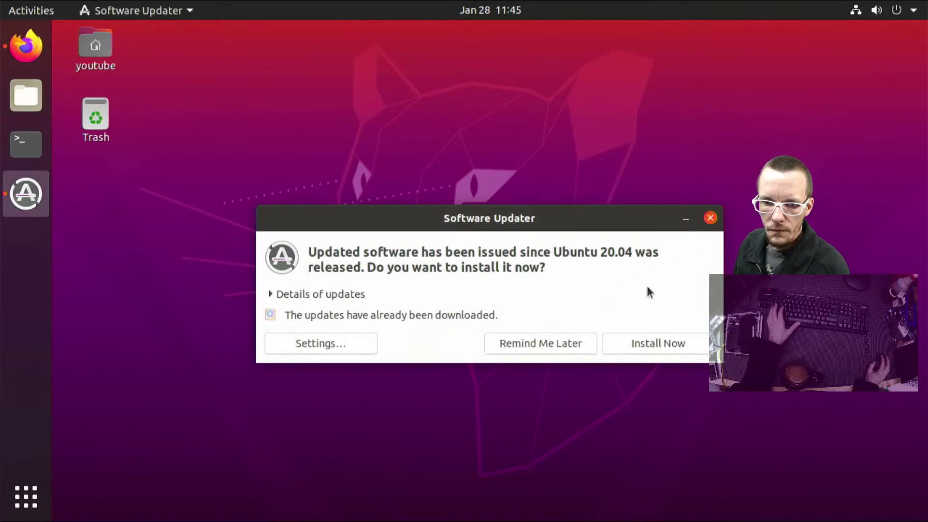
pyautogui.click(542, 343)
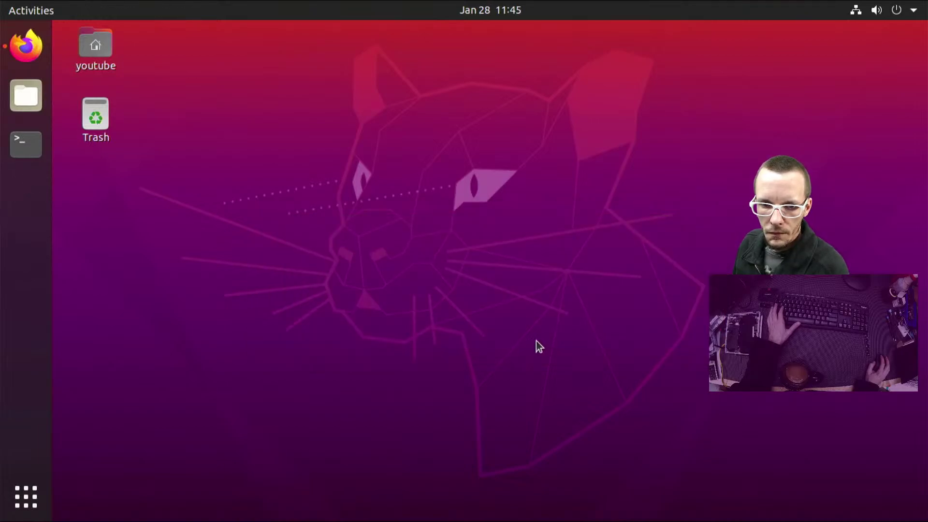
pyautogui.click(26, 46)
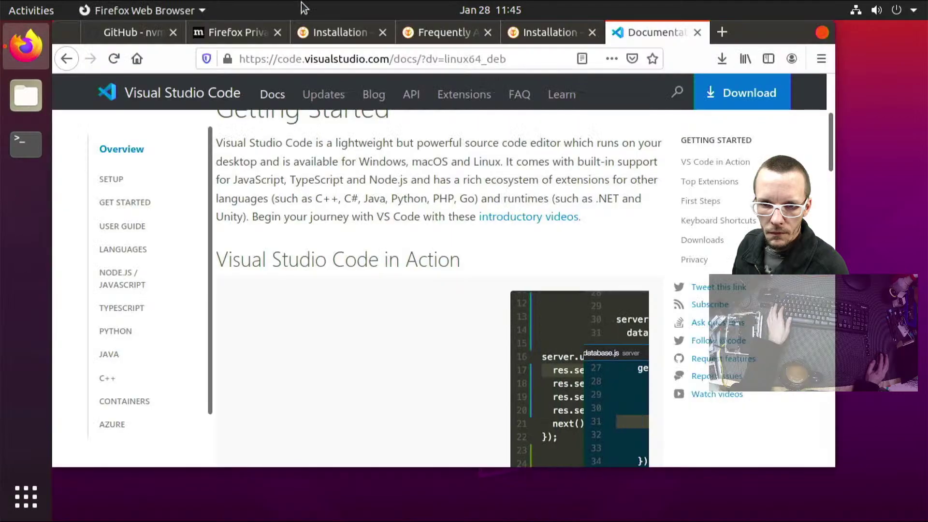
# Install VS Code 1.52.1 from the downloaded .deb with the account password, then close the installer
pyautogui.click(821, 58)
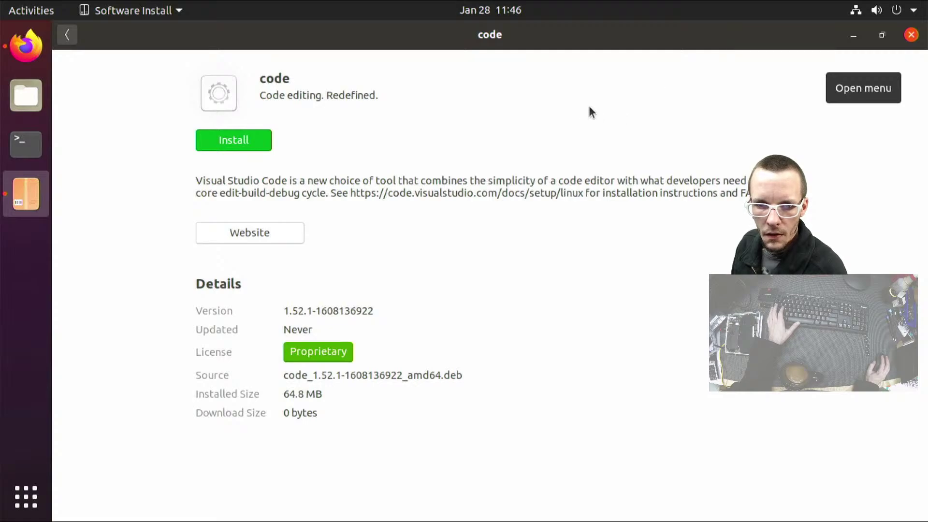
pyautogui.click(252, 139)
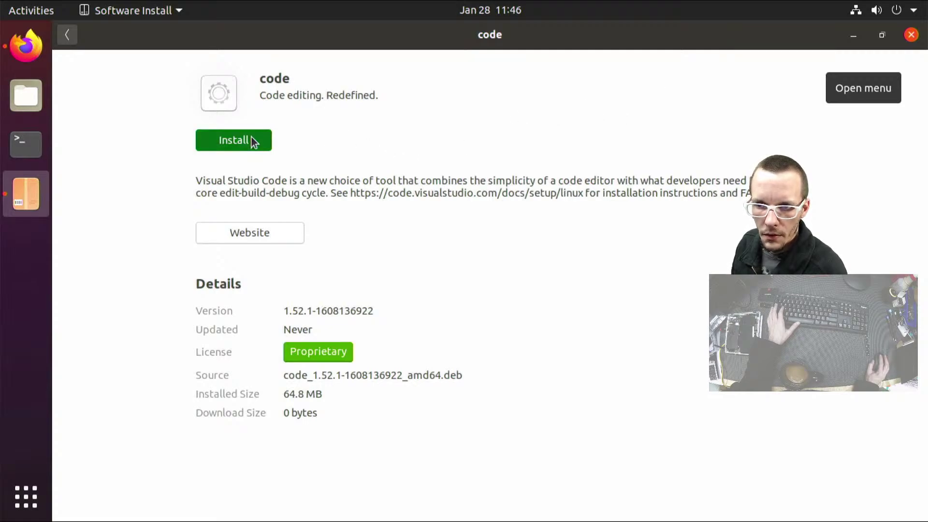
pyautogui.write('********')
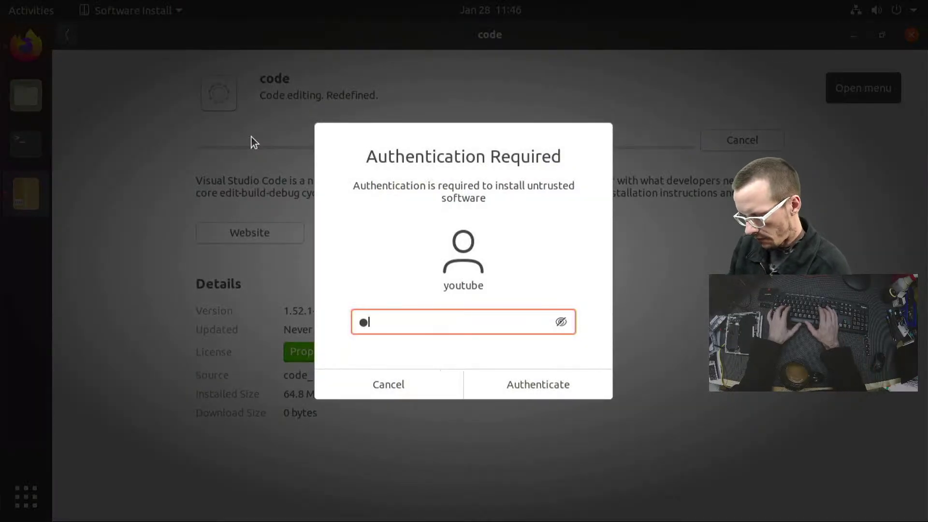
pyautogui.press('Return')
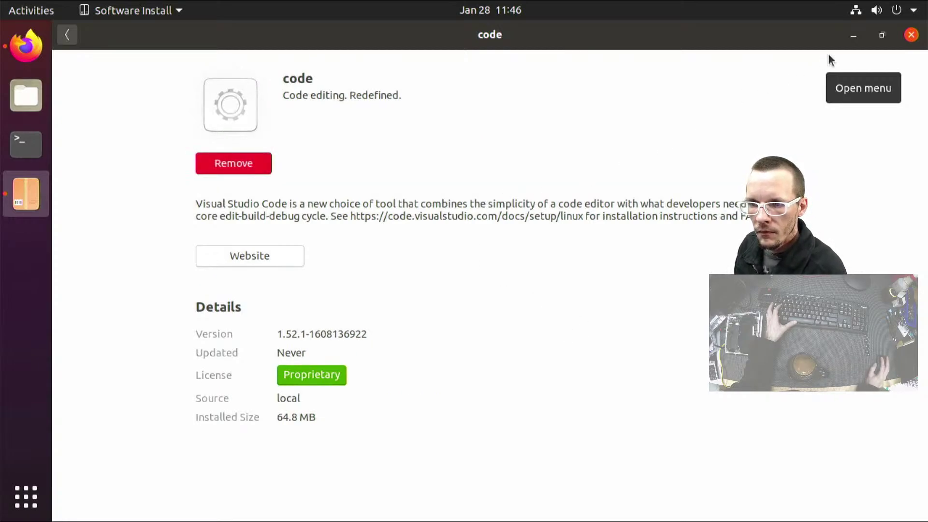
pyautogui.click(911, 35)
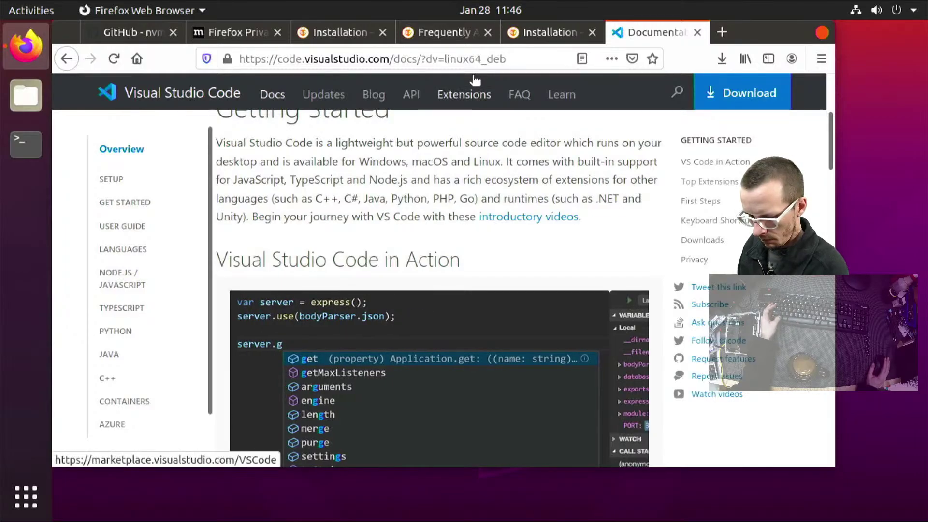
# Launch Visual Studio Code and find the PlatformIO IDE extension by searching 'platform'
pyautogui.press('super')
pyautogui.write('vsc')
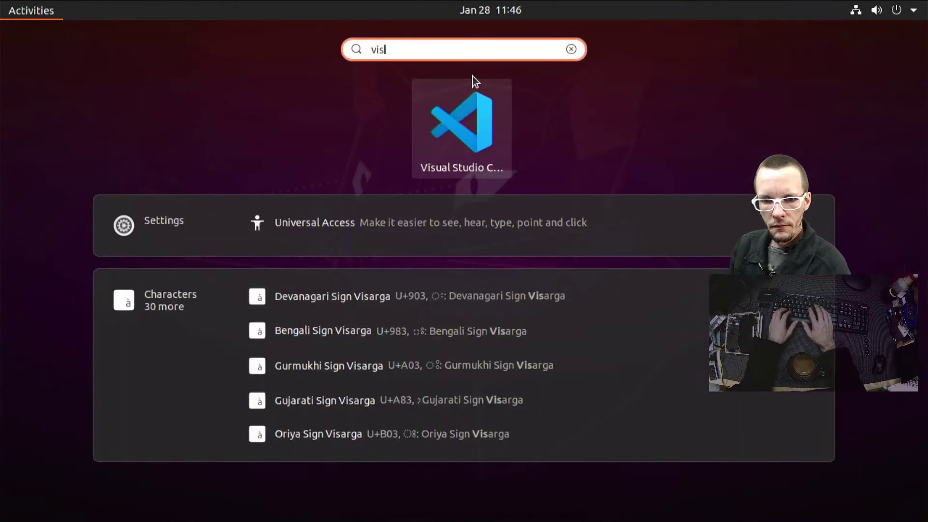
pyautogui.press('Return')
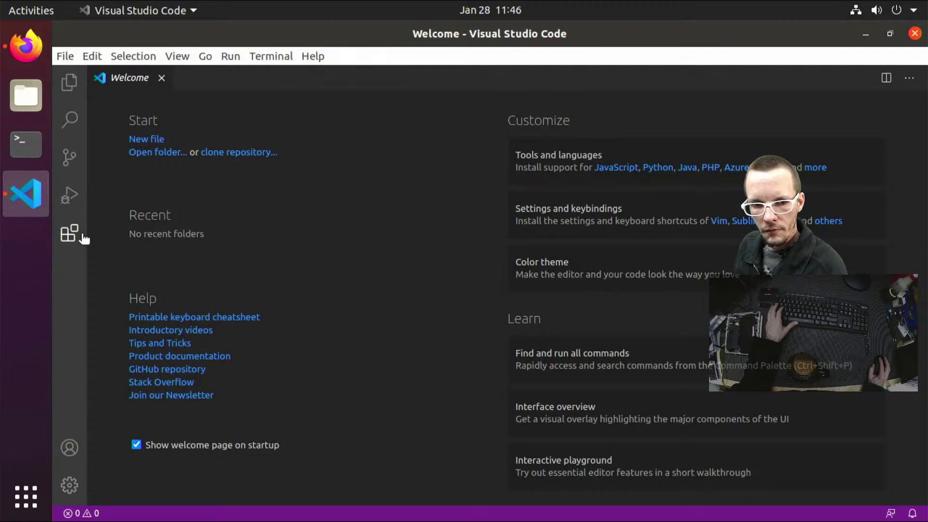
pyautogui.click(73, 234)
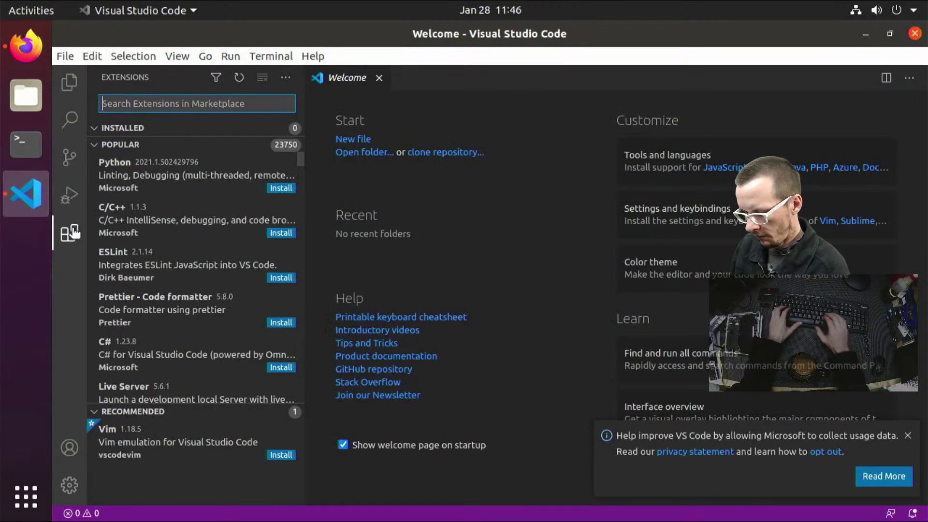
pyautogui.write('platform')
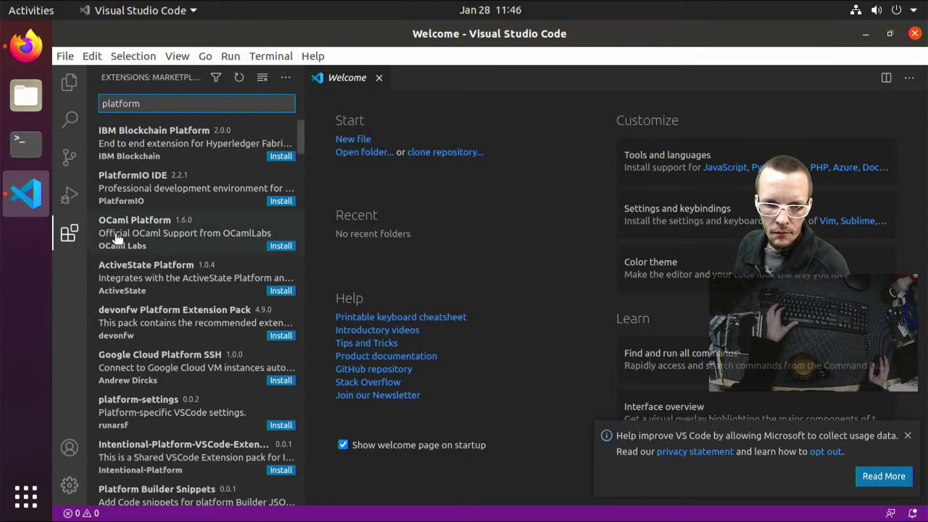
pyautogui.click(151, 209)
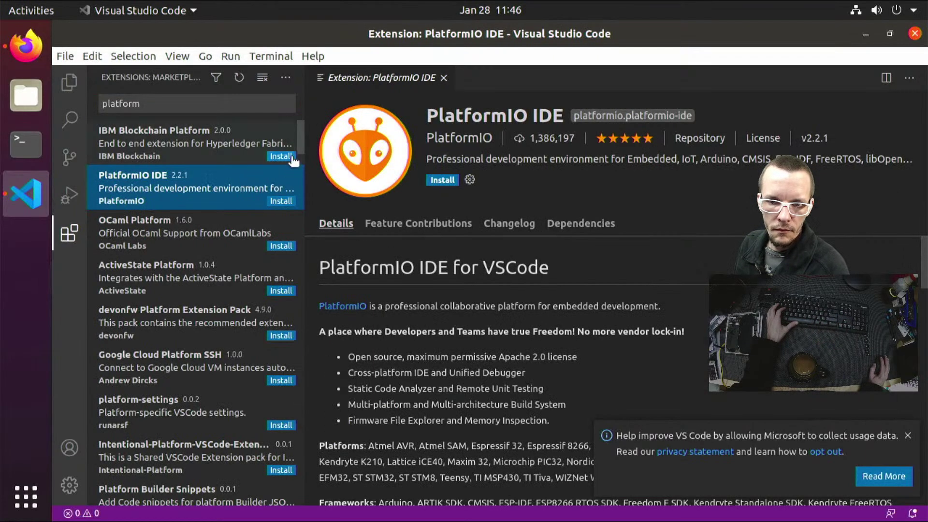
# Install PlatformIO IDE 2.2.1, dismiss the usage-data notice, show PlatformIO's quick-access panel, and close VS Code
pyautogui.click(438, 182)
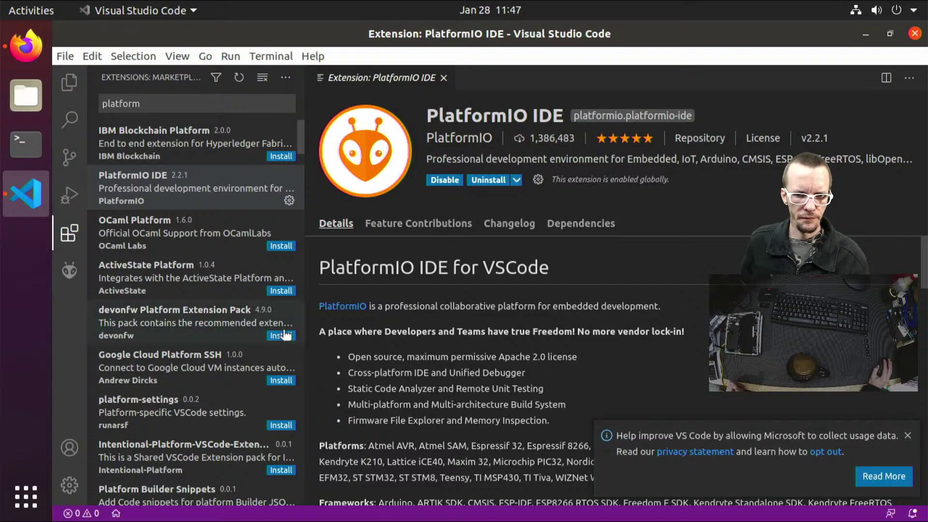
pyautogui.click(908, 435)
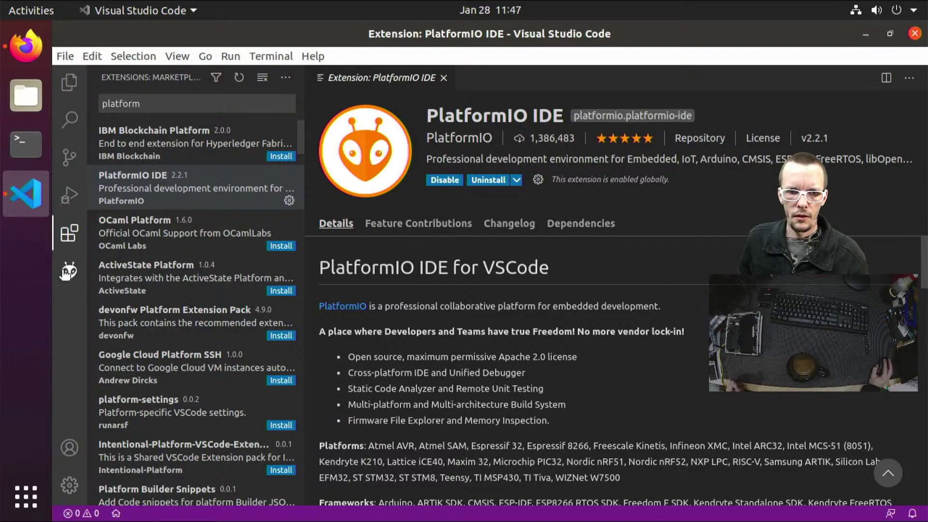
pyautogui.click(68, 271)
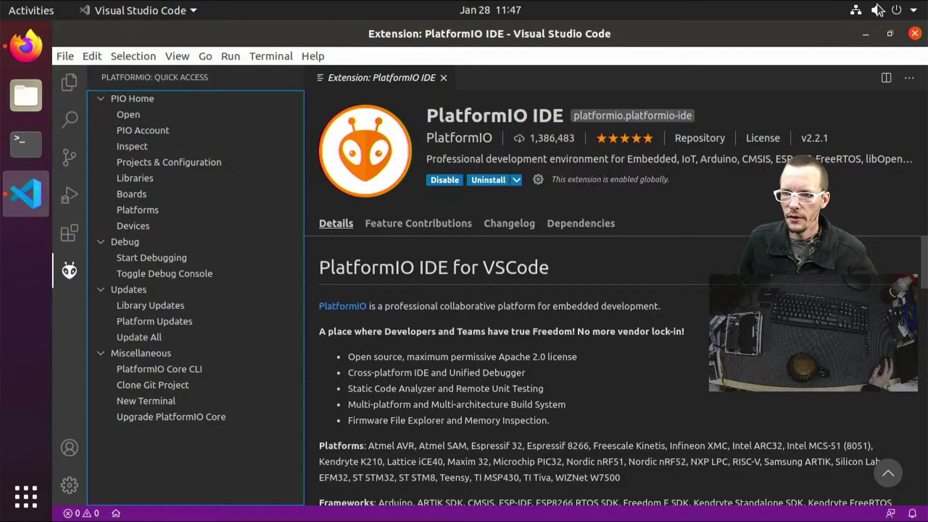
pyautogui.click(916, 34)
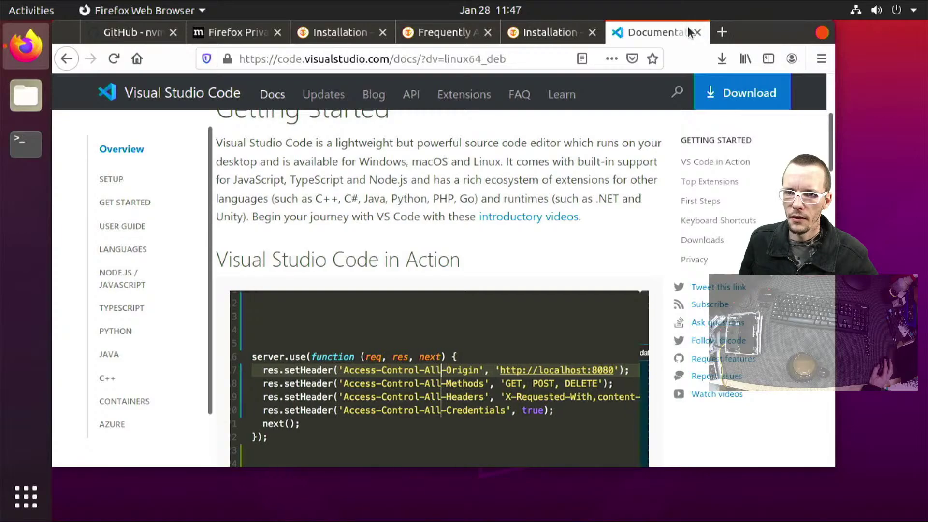
# Close the VS Code docs, PlatformIO, FAQ and Privacy Notice tabs until Firefox quits
pyautogui.click(697, 32)
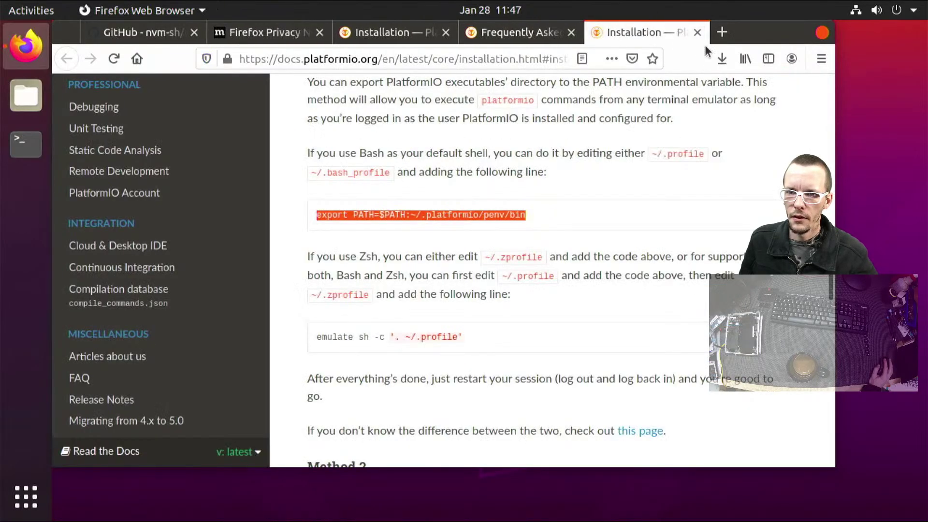
pyautogui.click(697, 32)
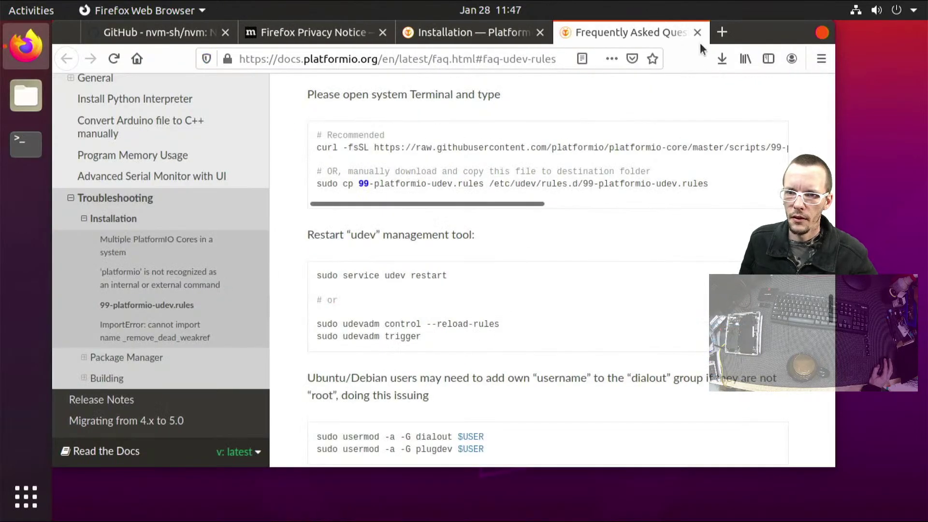
pyautogui.click(698, 33)
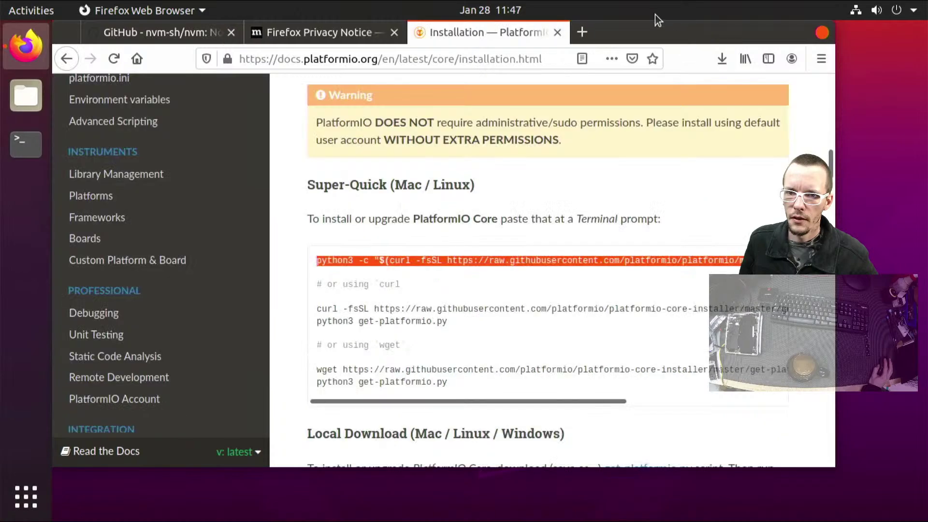
pyautogui.rightClick(555, 26)
pyautogui.click(556, 30)
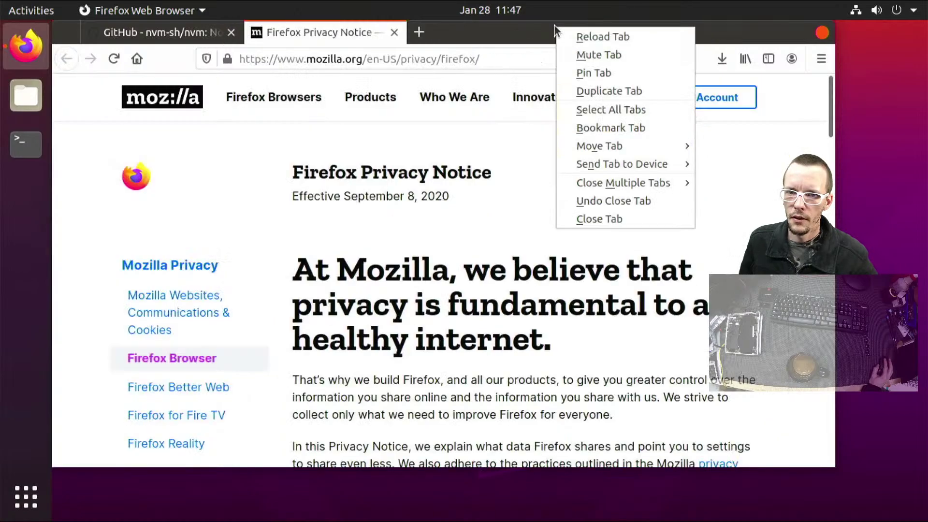
pyautogui.click(404, 32)
pyautogui.click(397, 32)
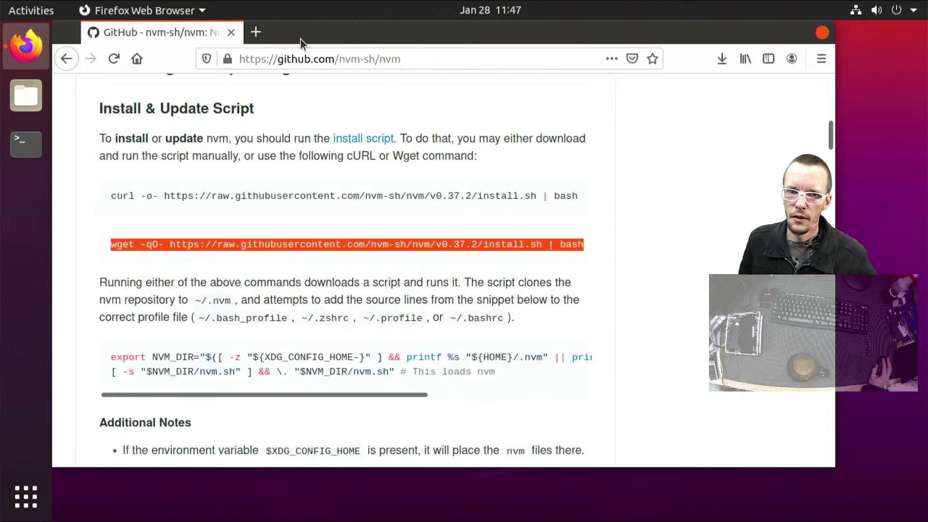
pyautogui.click(231, 32)
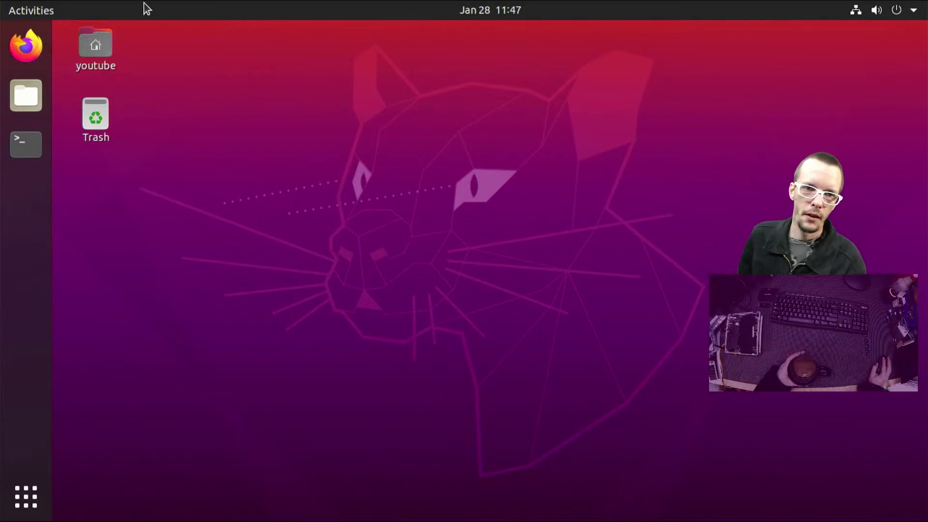
# Launch Ubuntu Software via an Activities search for 'soft' and scroll through Editor's Picks and categories
pyautogui.click(32, 12)
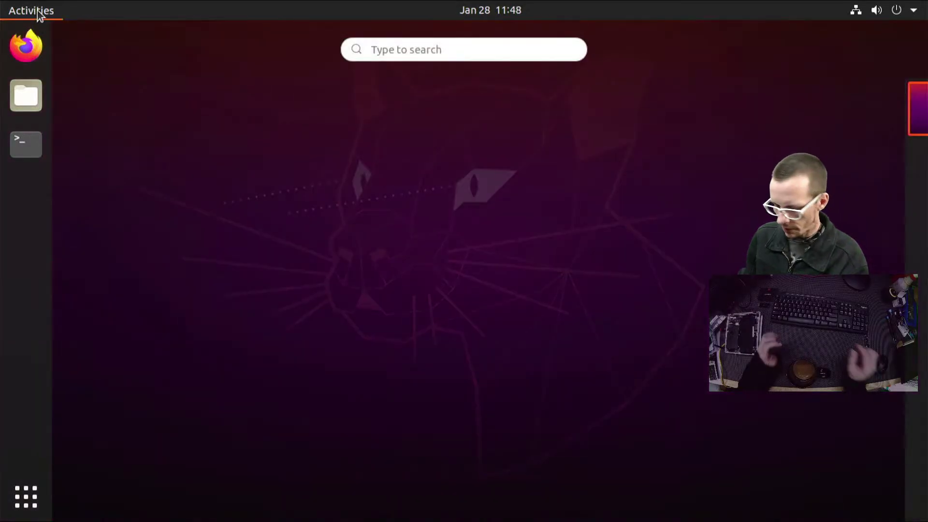
pyautogui.write('soft')
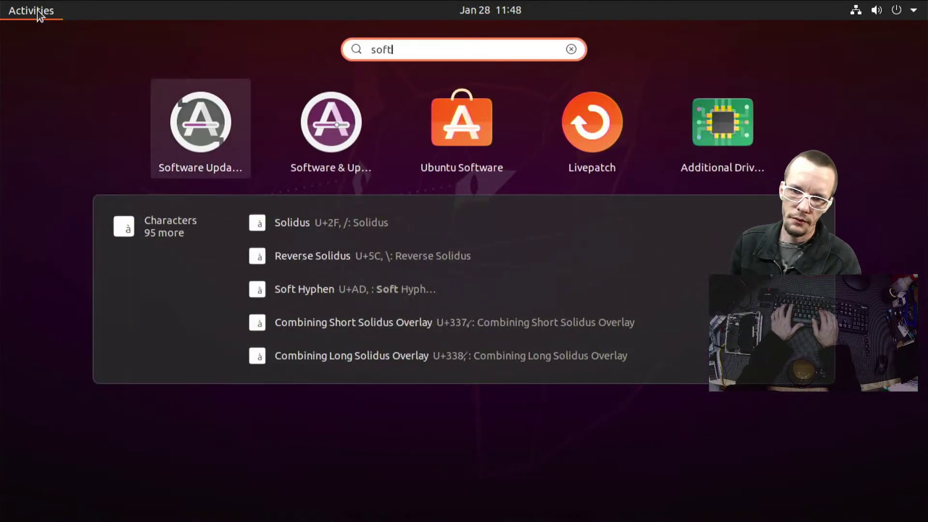
pyautogui.press('Right')
pyautogui.press('Right')
pyautogui.press('Right')
pyautogui.press('Left')
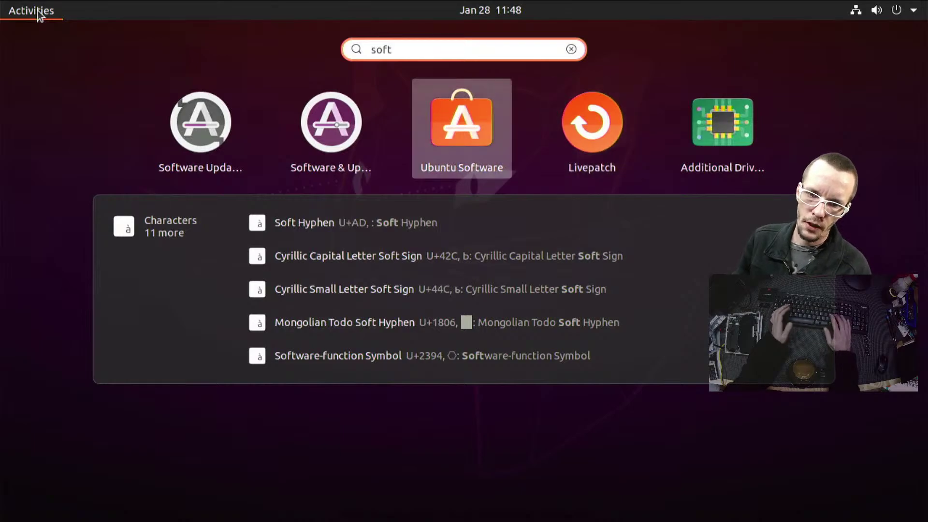
pyautogui.press('Return')
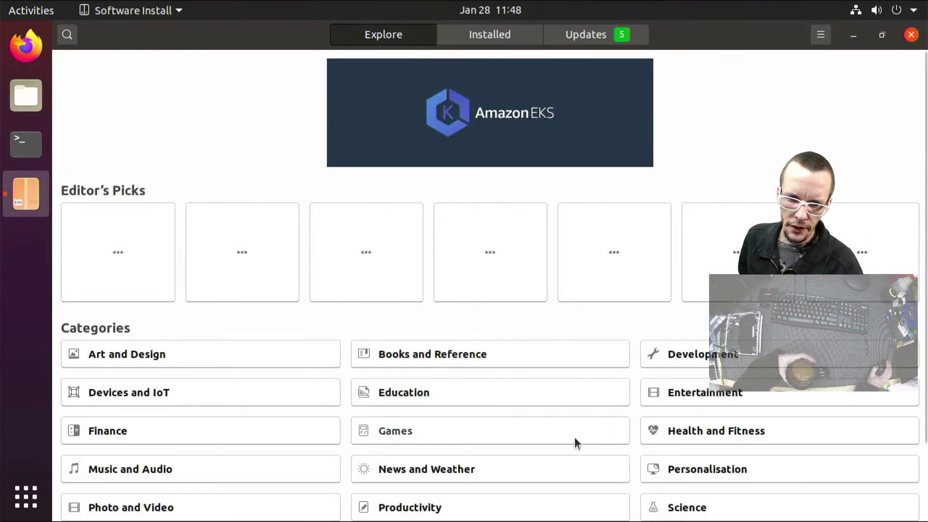
pyautogui.scroll(-3, 393, 439)
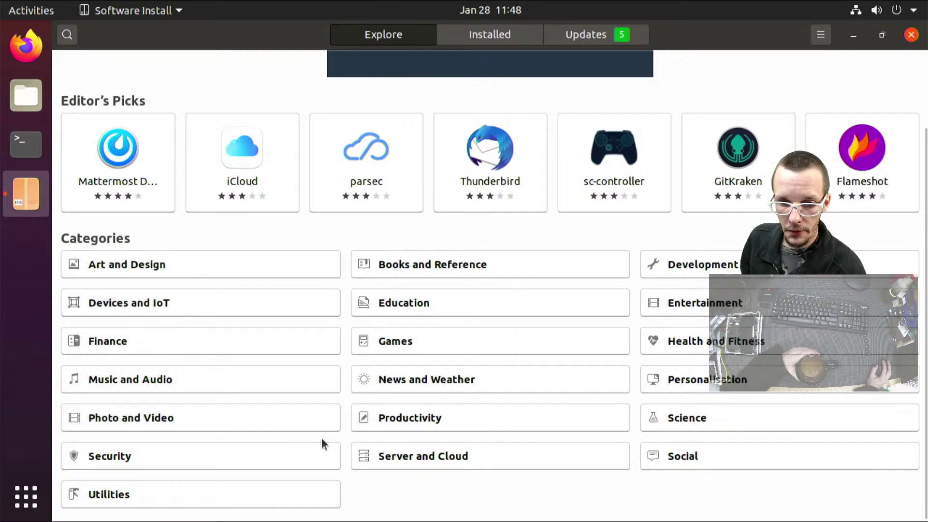
# Install VLC from Photo and Video, authenticating with the password, and un-maximize the store window
pyautogui.click(259, 419)
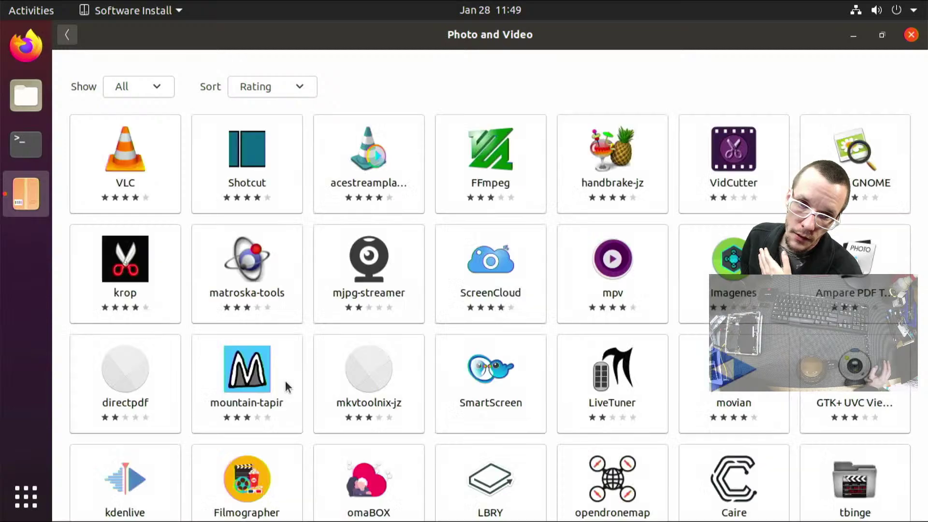
pyautogui.click(127, 160)
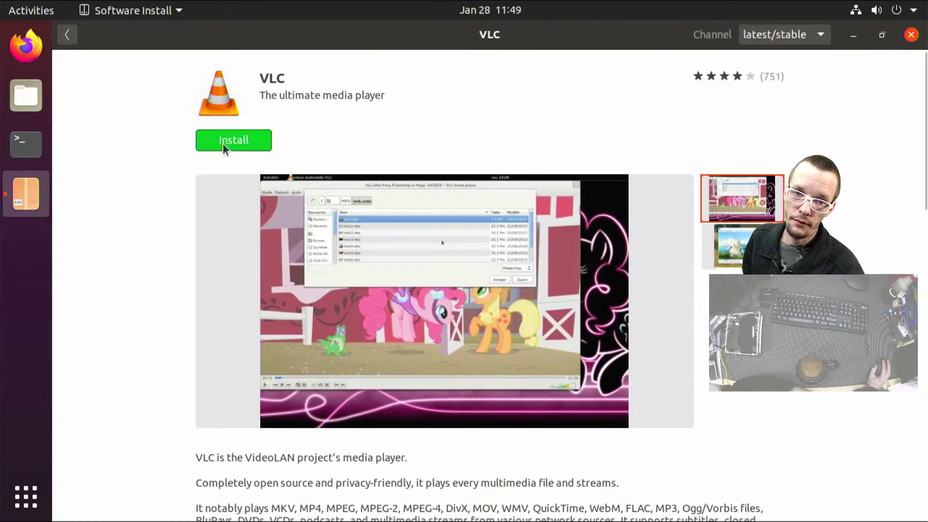
pyautogui.click(222, 143)
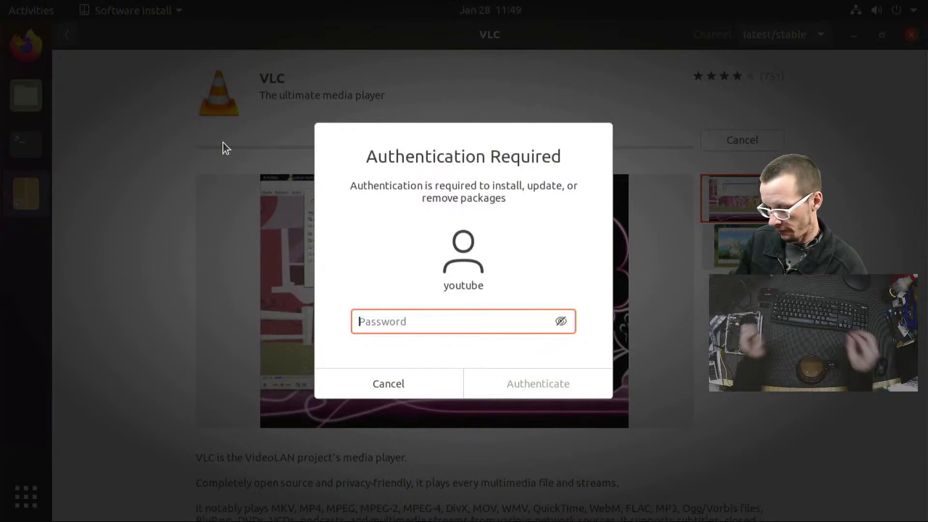
pyautogui.write('•')
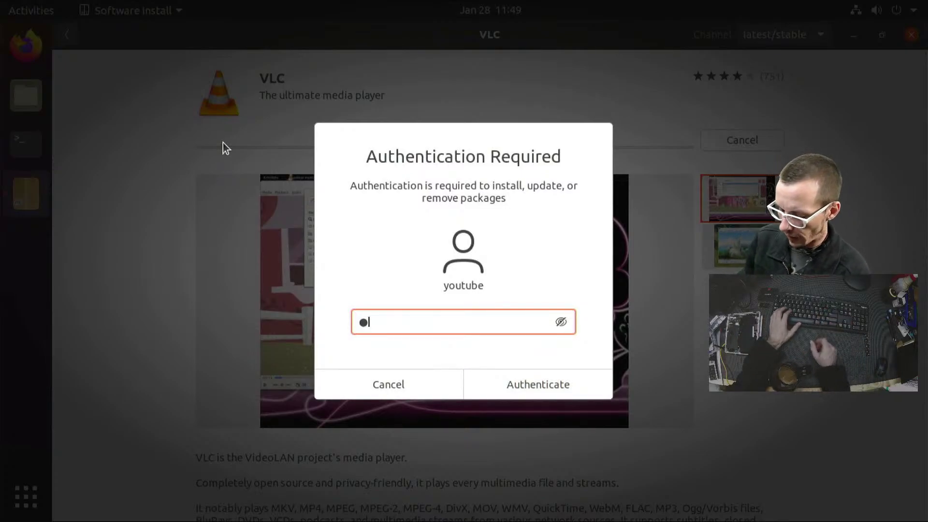
pyautogui.write('••••••')
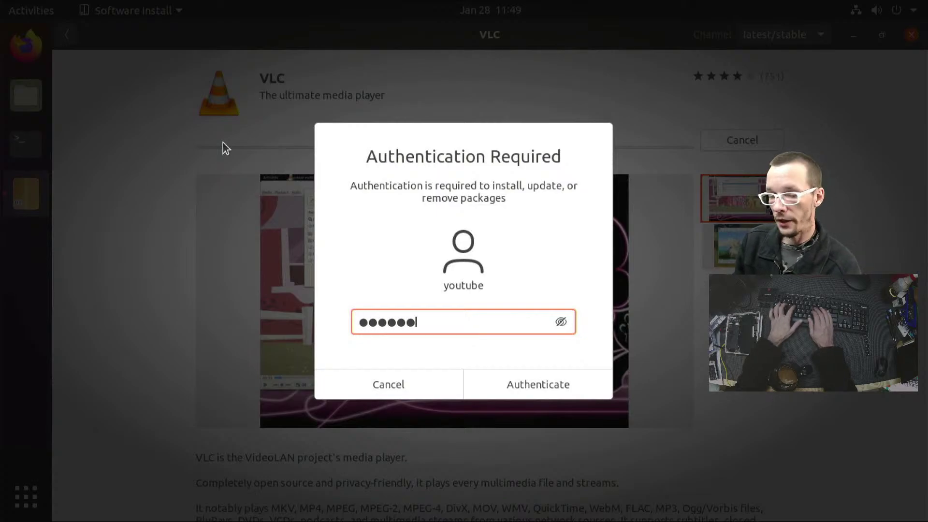
pyautogui.press('Return')
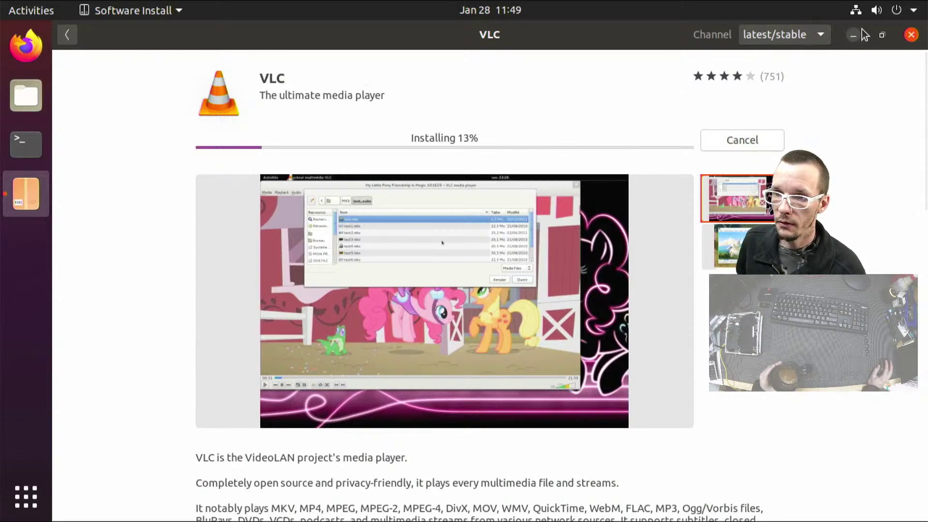
pyautogui.click(882, 35)
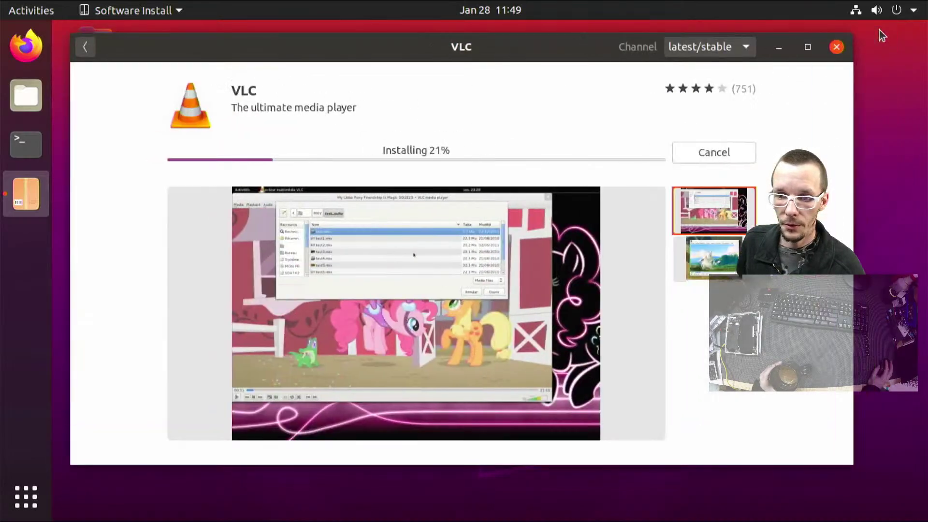